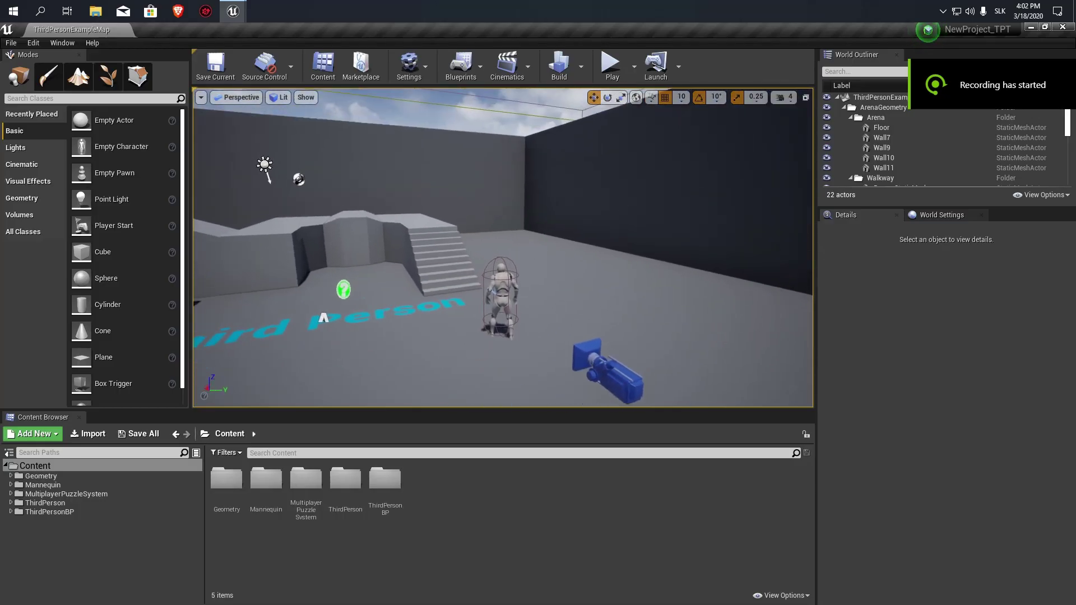
Open the YourCharacter blueprint from Content > ThirdPersonBP > Blueprints.
click(500, 297)
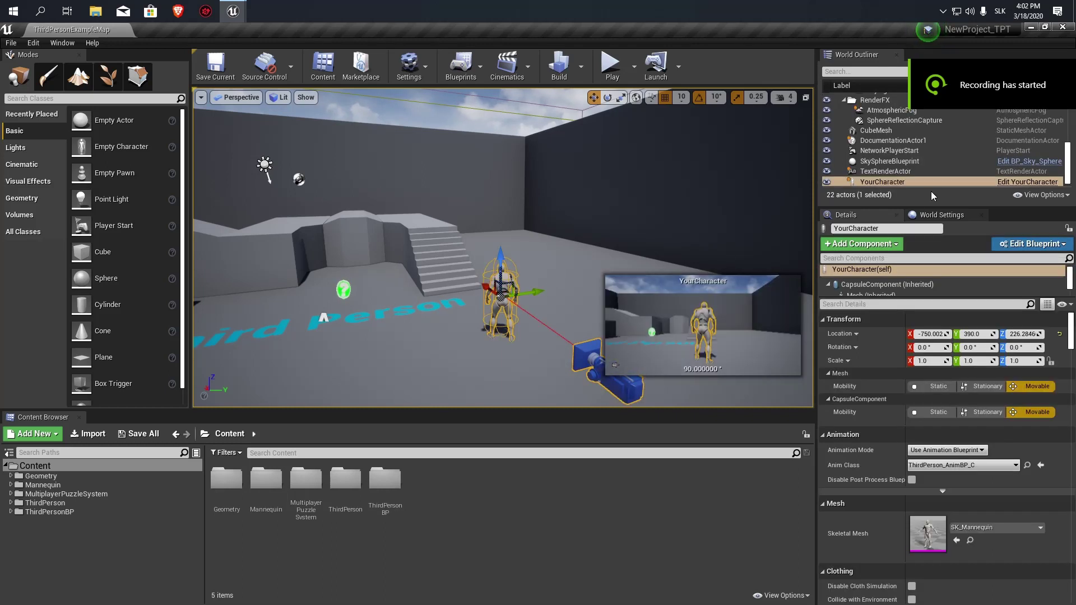
double_click(345, 482)
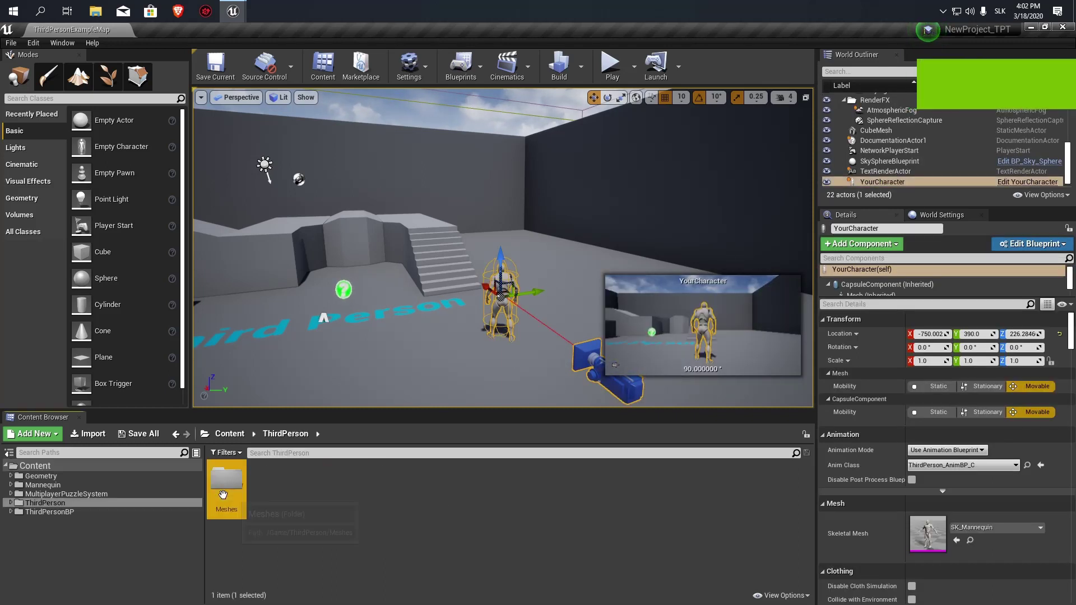
click(229, 434)
double_click(385, 487)
double_click(226, 479)
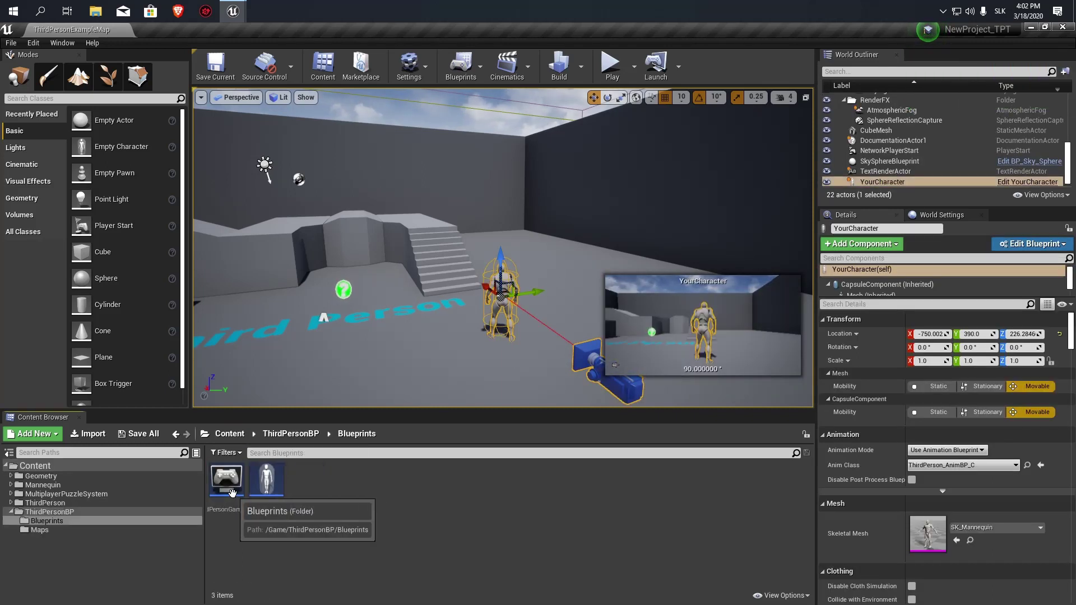
double_click(267, 481)
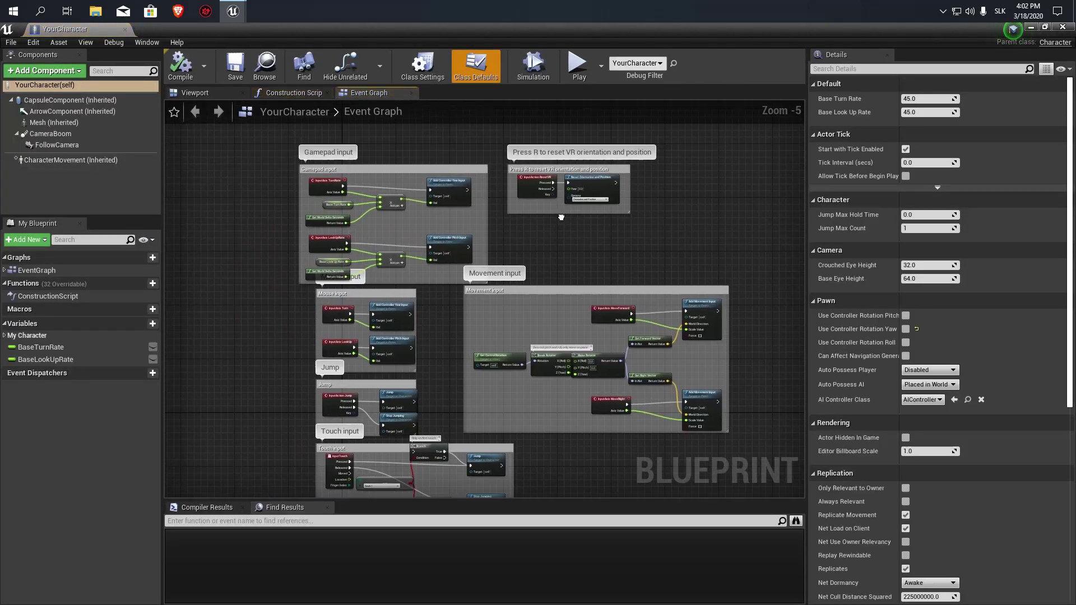
In Class Settings, make YourCharacter implement InteractionInterface, removing a wrongly added interface.
scroll(607, 264, up, 3)
click(423, 66)
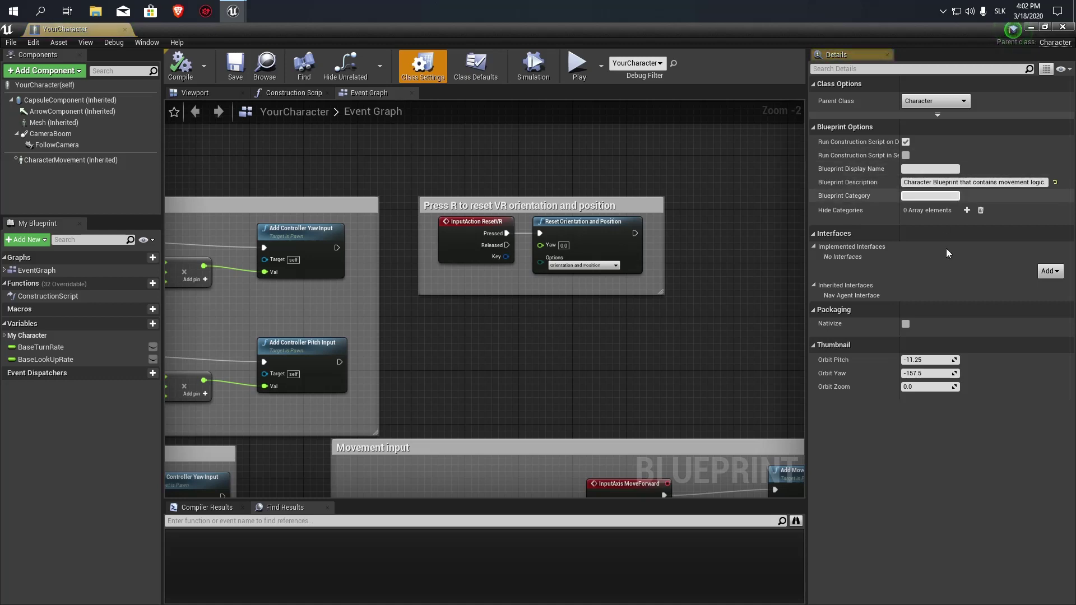
click(1047, 271)
text(interact)
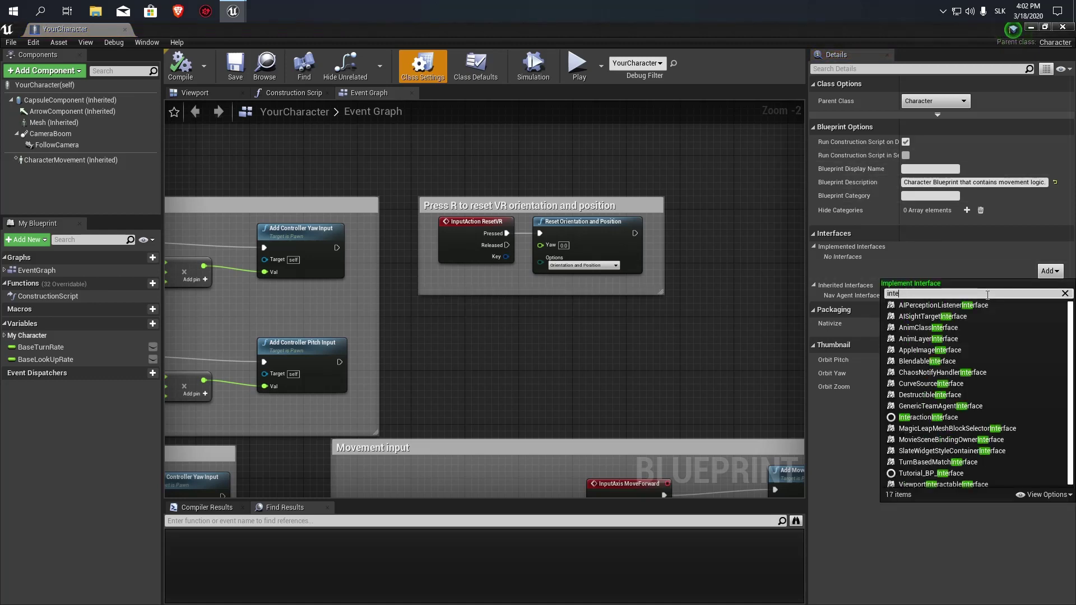
key(Down)
key(Down)
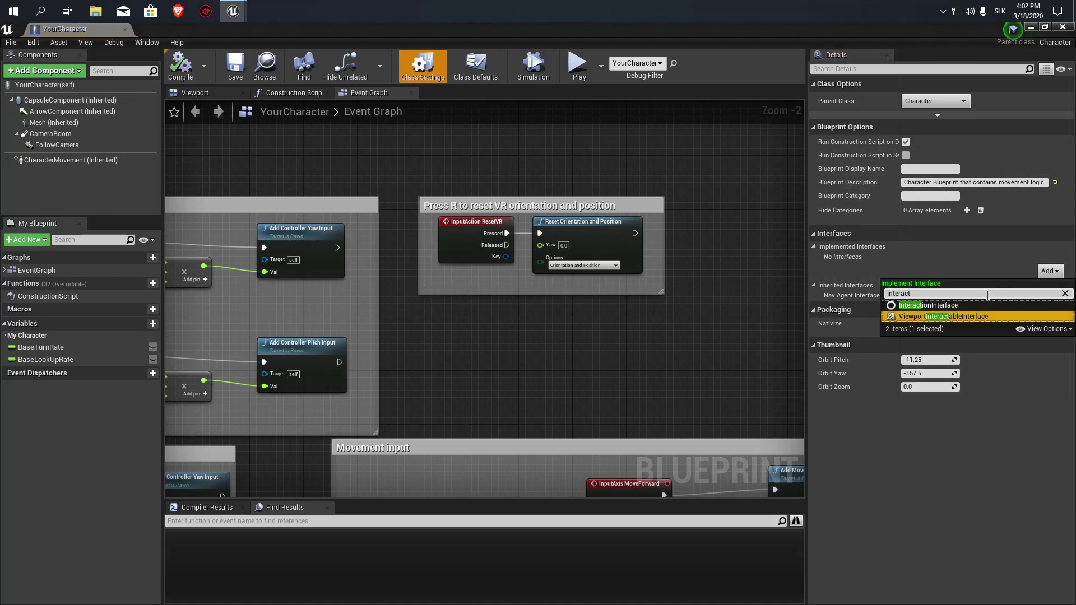
key(Return)
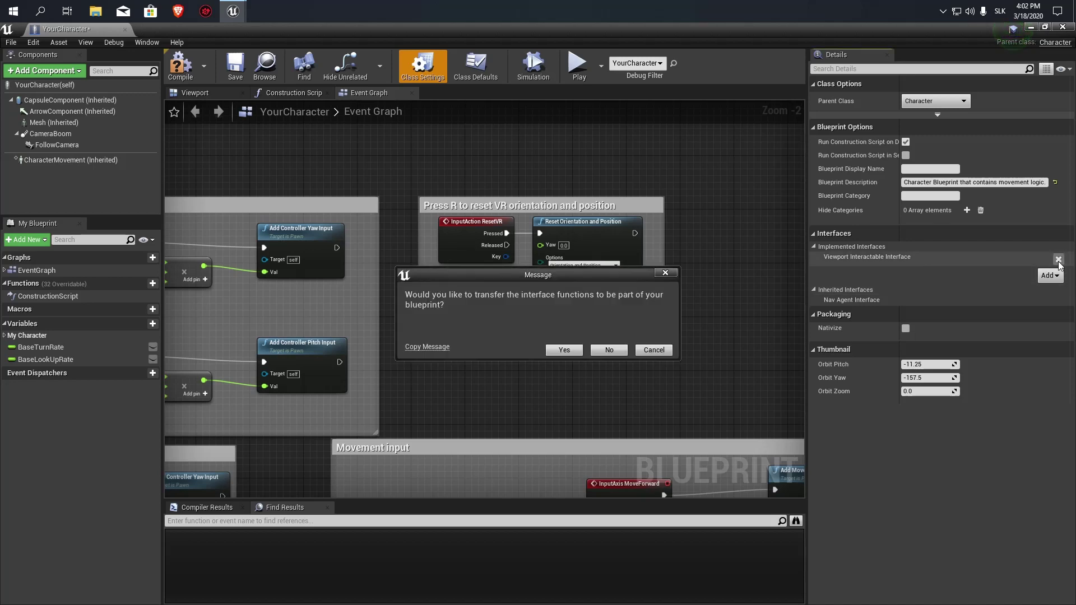
click(572, 353)
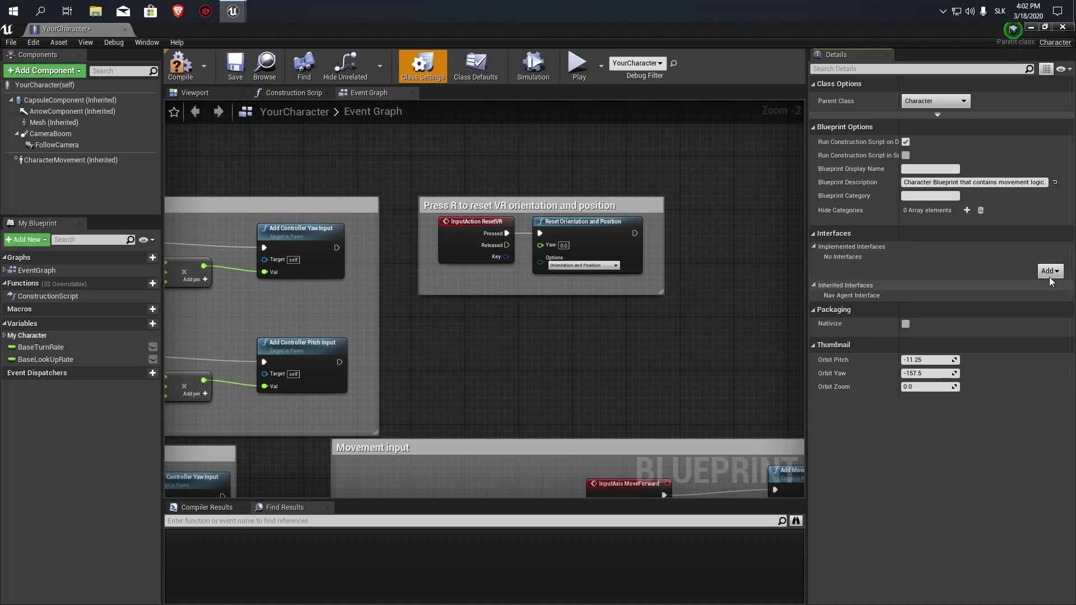
click(1051, 271)
text(netr)
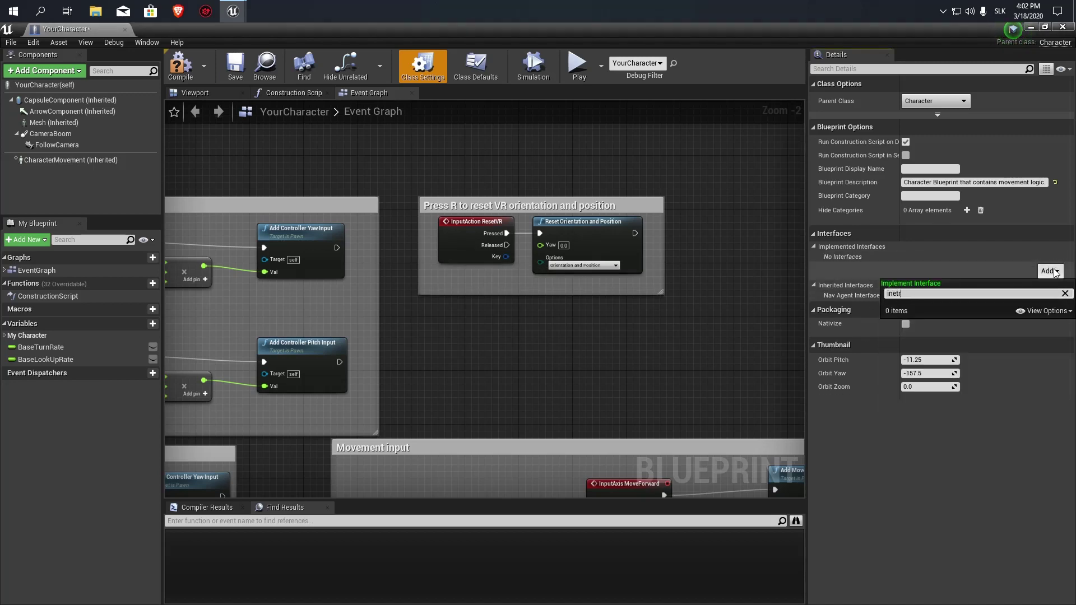
text(interact)
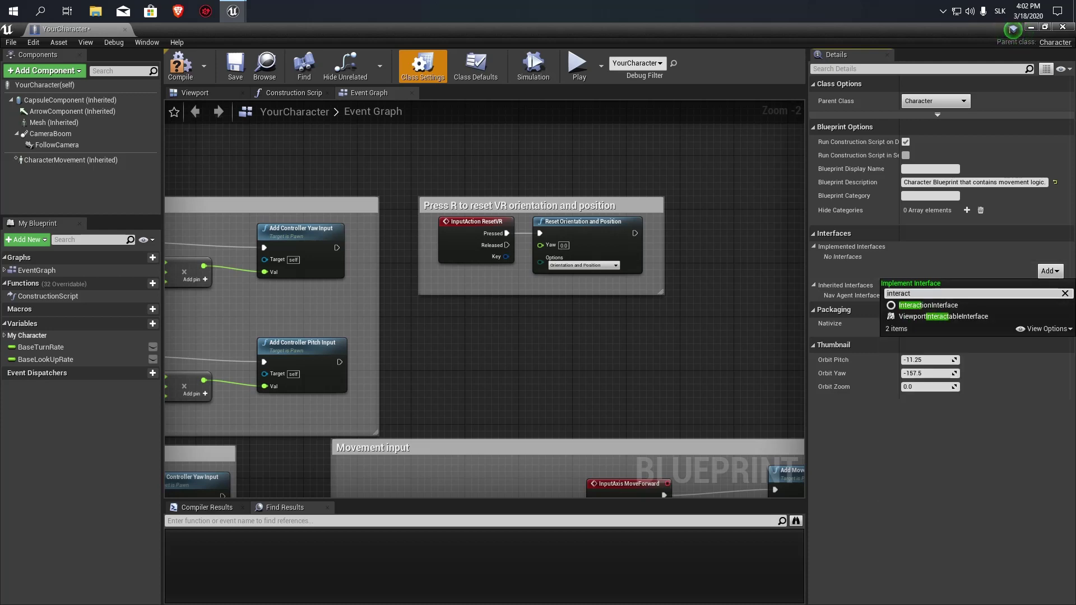
click(958, 311)
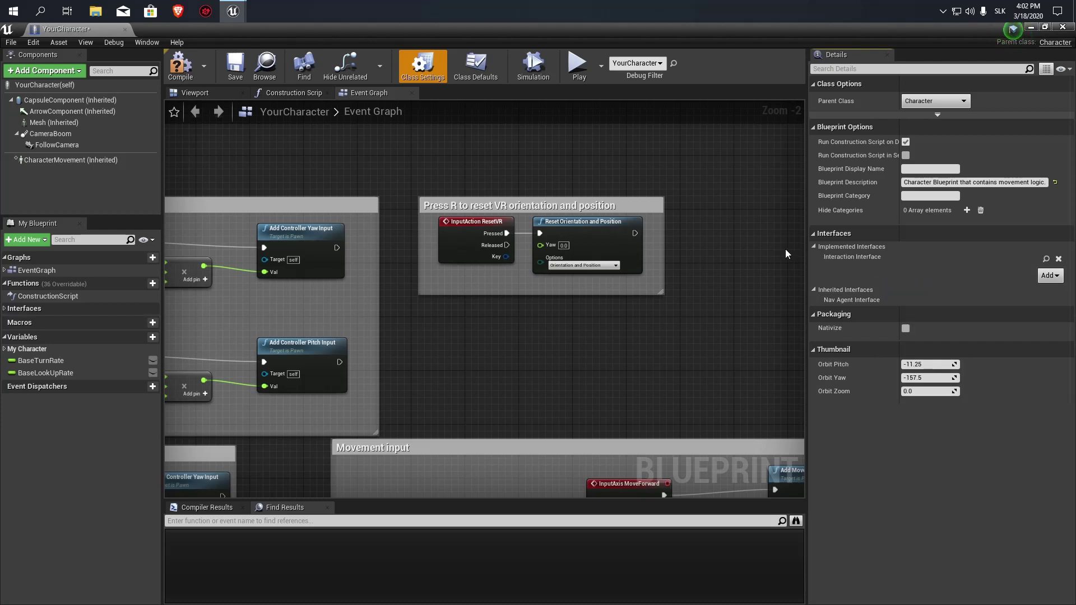
Add a Player Puzzle Component to YourCharacter by searching 'puzzle com'.
click(66, 73)
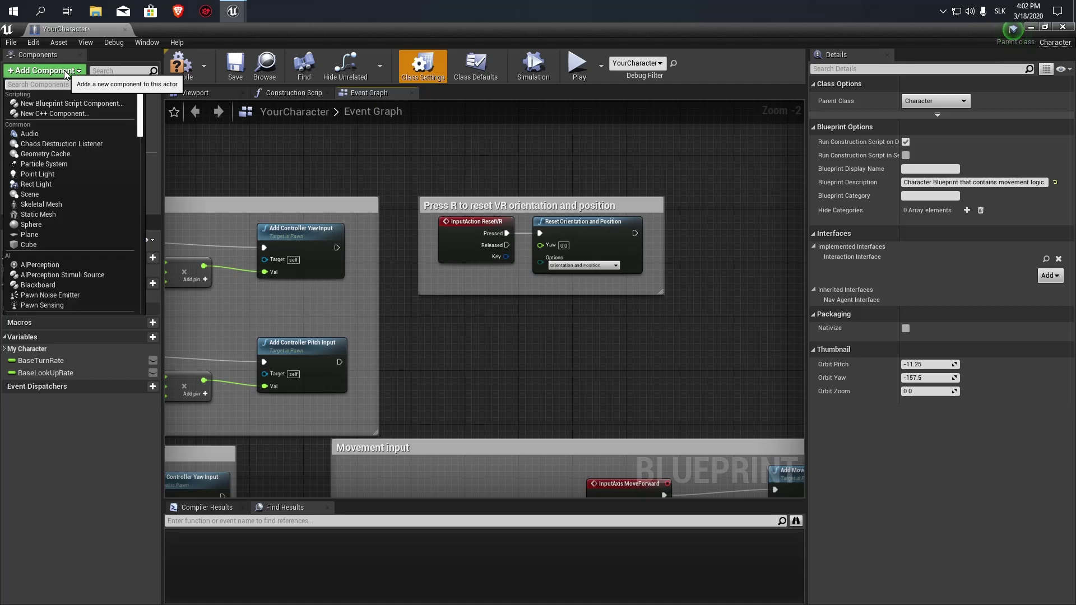
text(puzzle com)
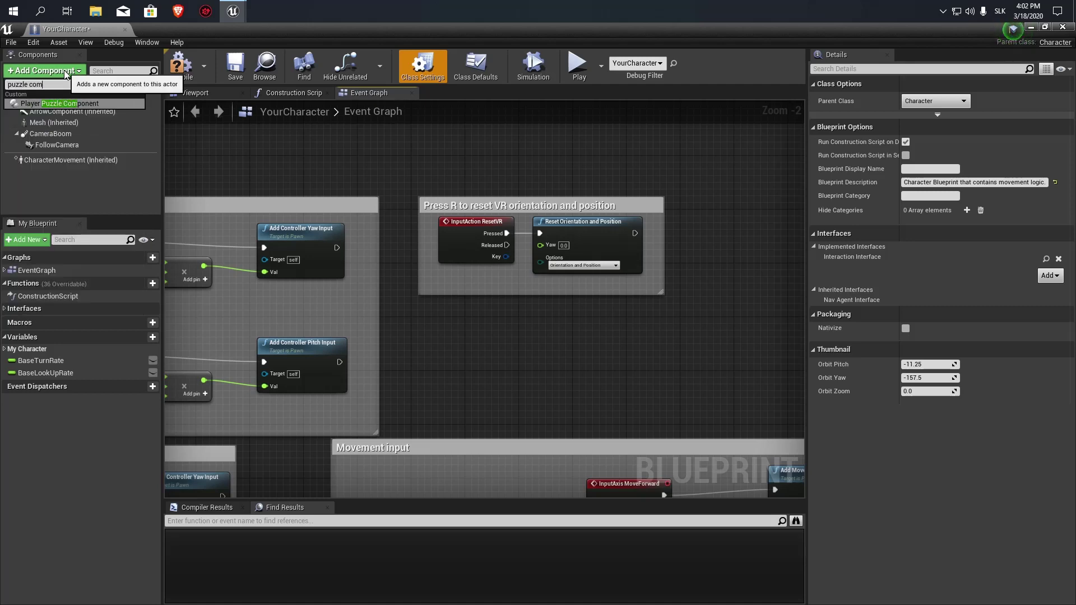
key(Return)
scroll(367, 115, down, 4)
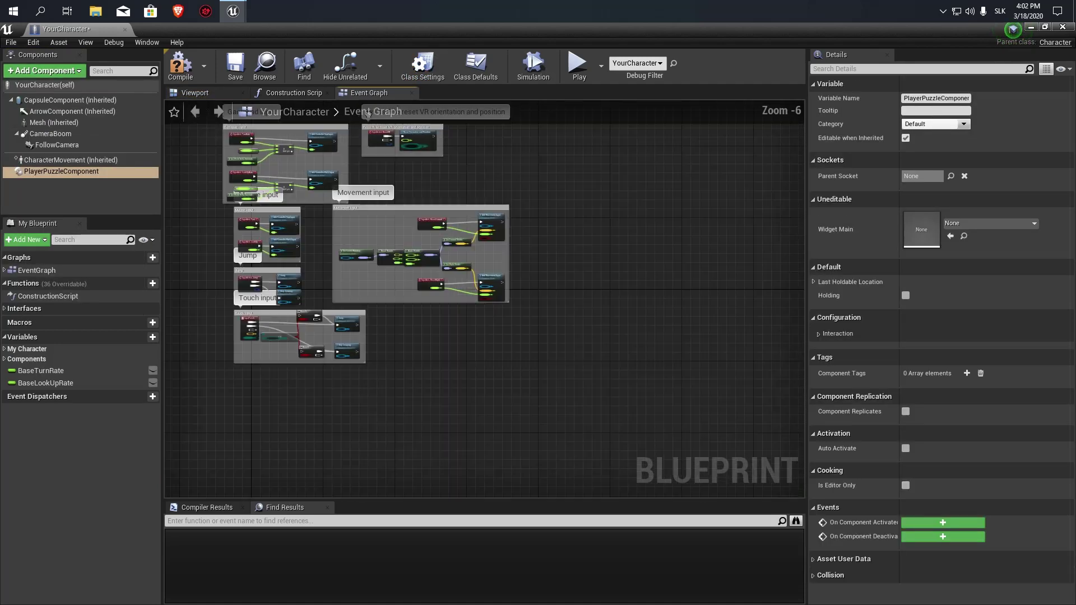
scroll(367, 115, down, 1)
Compile YourCharacter and open MultiplayerPuzzleSystem > ThirdPersonBP > Blueprints > ThirdPerson.
click(185, 79)
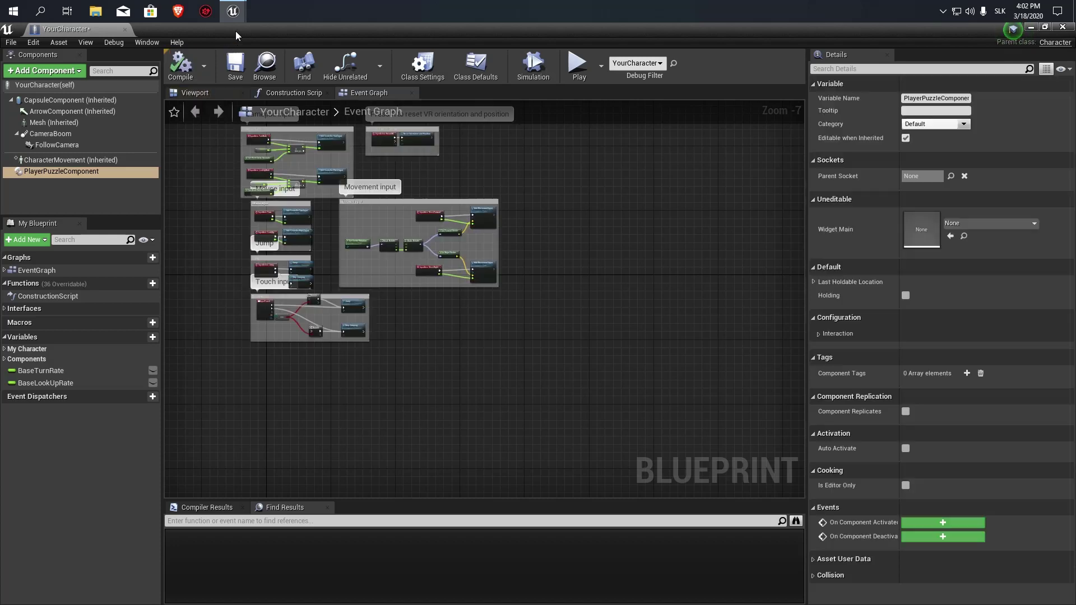
double_click(235, 31)
click(242, 436)
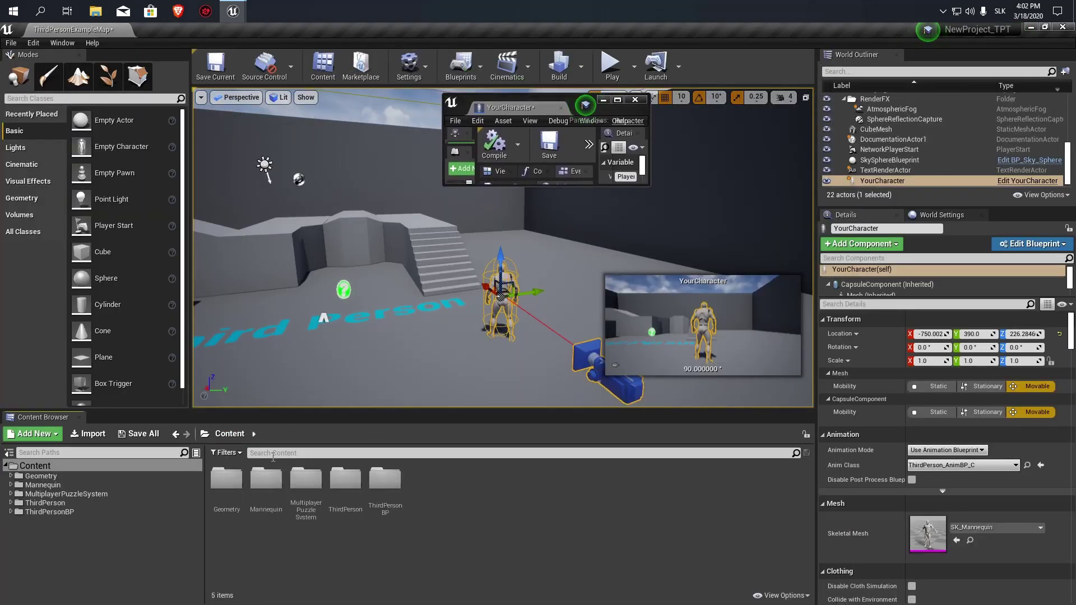
double_click(305, 481)
click(510, 483)
double_click(510, 483)
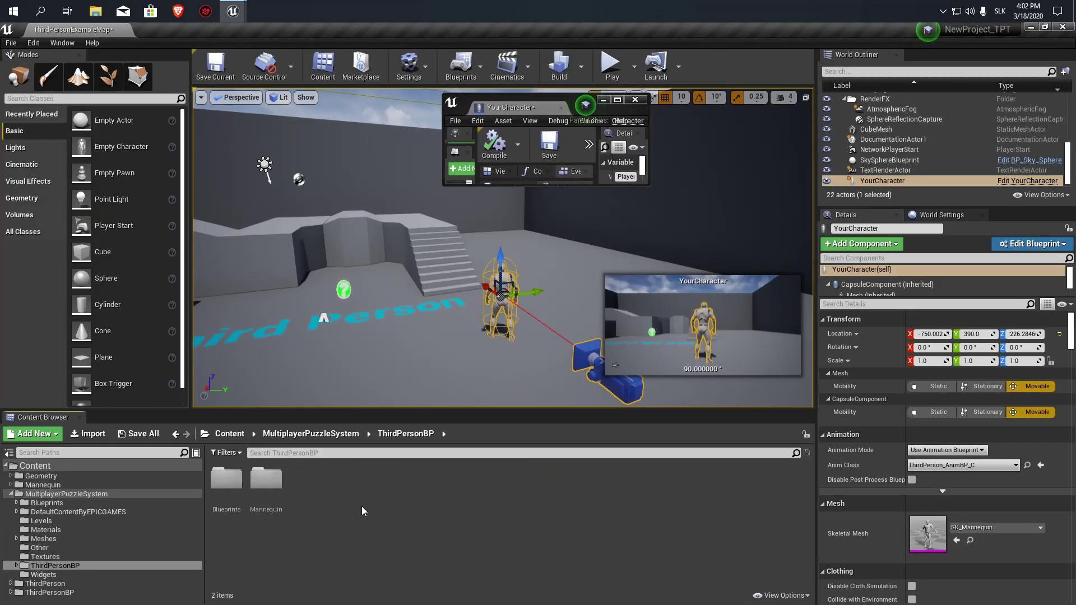
double_click(226, 479)
double_click(227, 483)
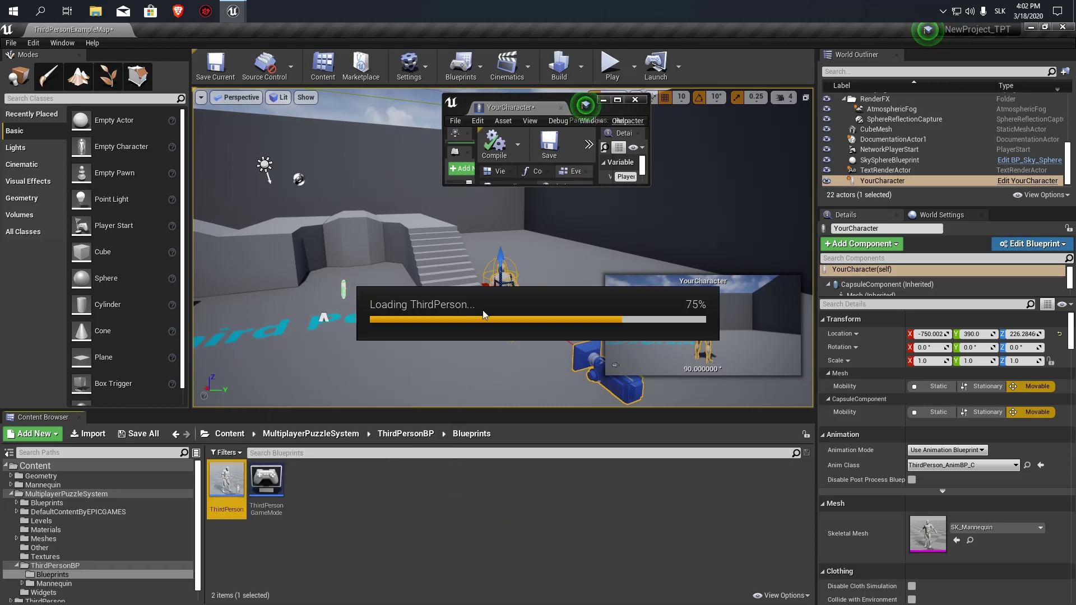
Copy ThirdPerson's Action Event node group, then right-click PlayerPuzzleComponent in YourCharacter.
click(616, 101)
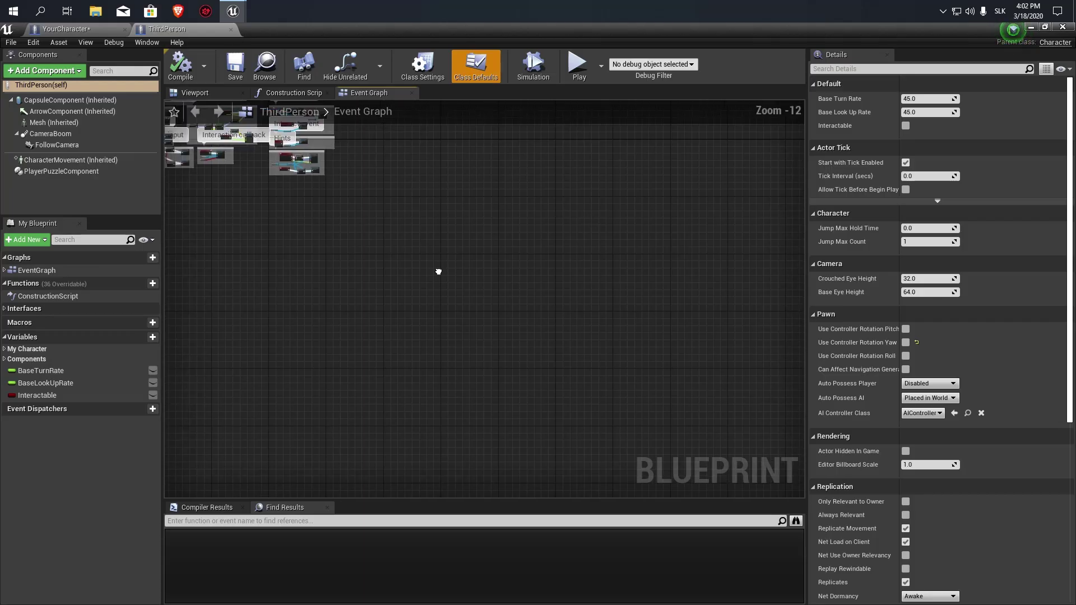
scroll(369, 258, up, 4)
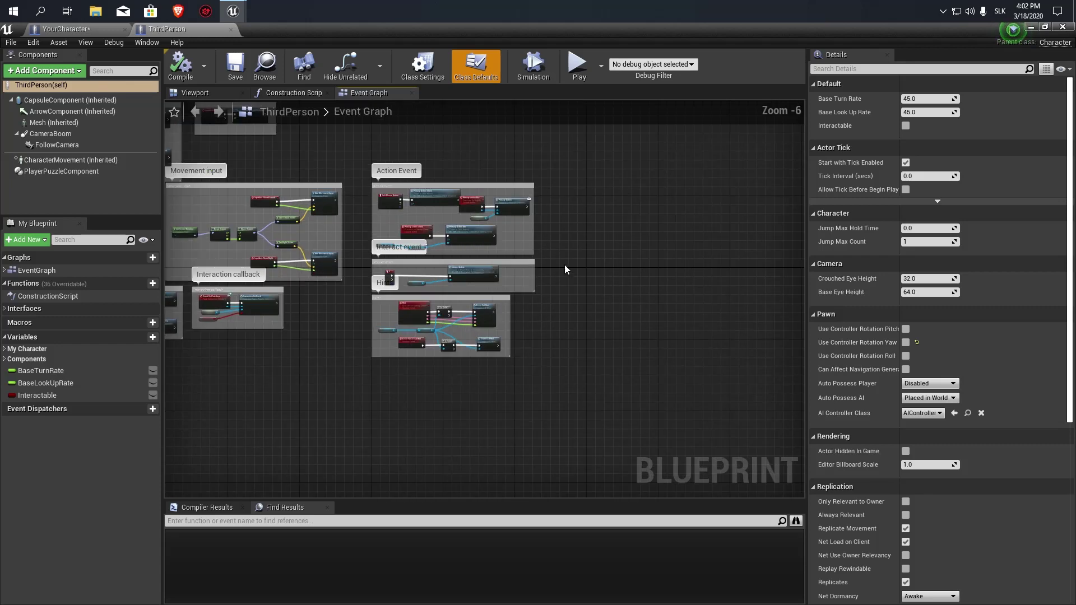
scroll(564, 264, up, 3)
click(590, 301)
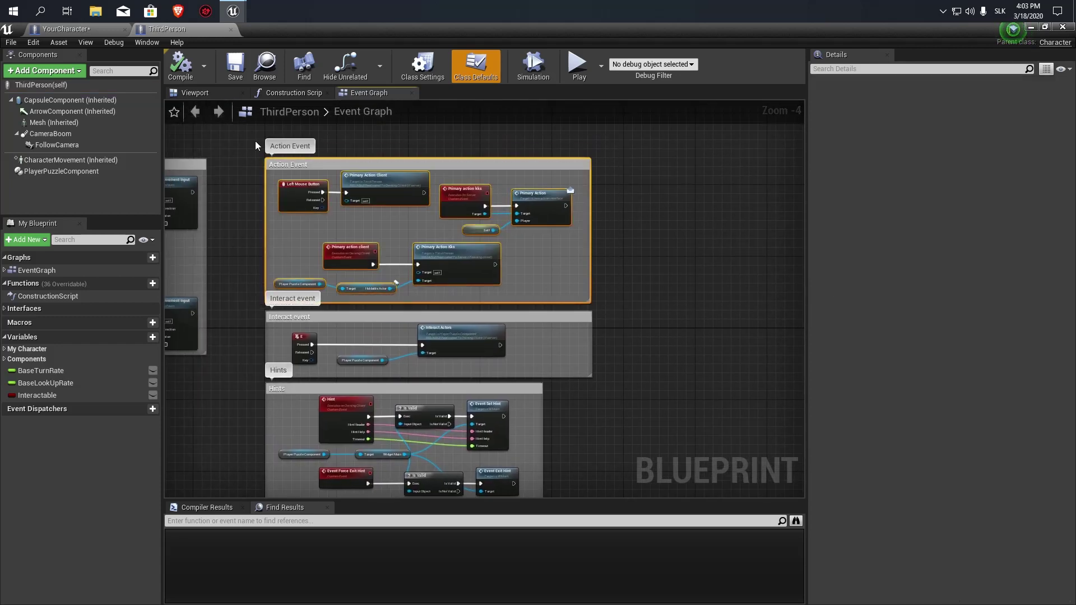
key(Home)
scroll(648, 240, down, 1)
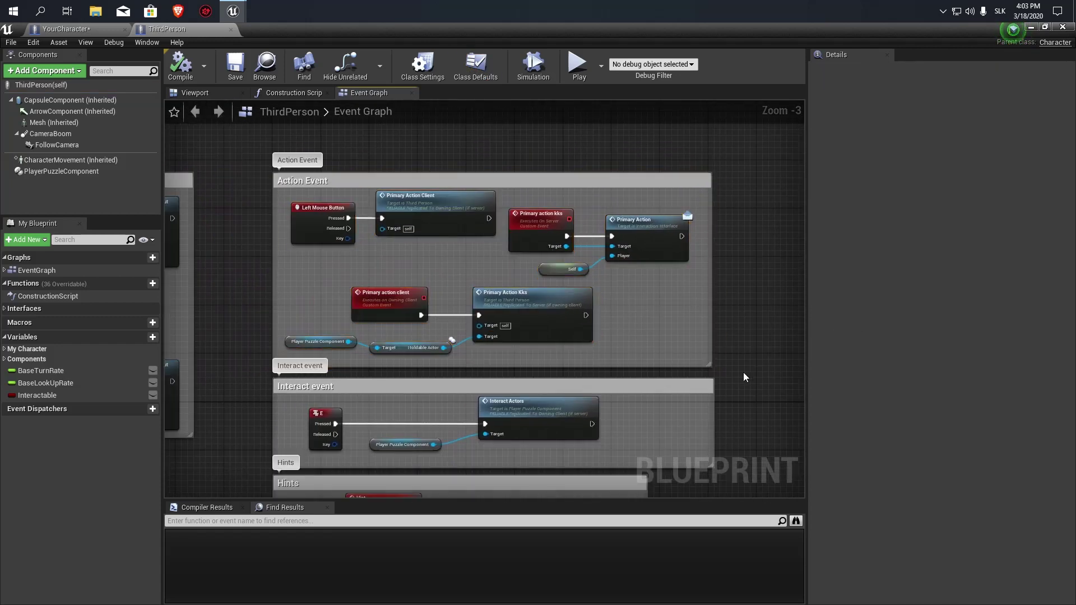
click(64, 29)
click(61, 171)
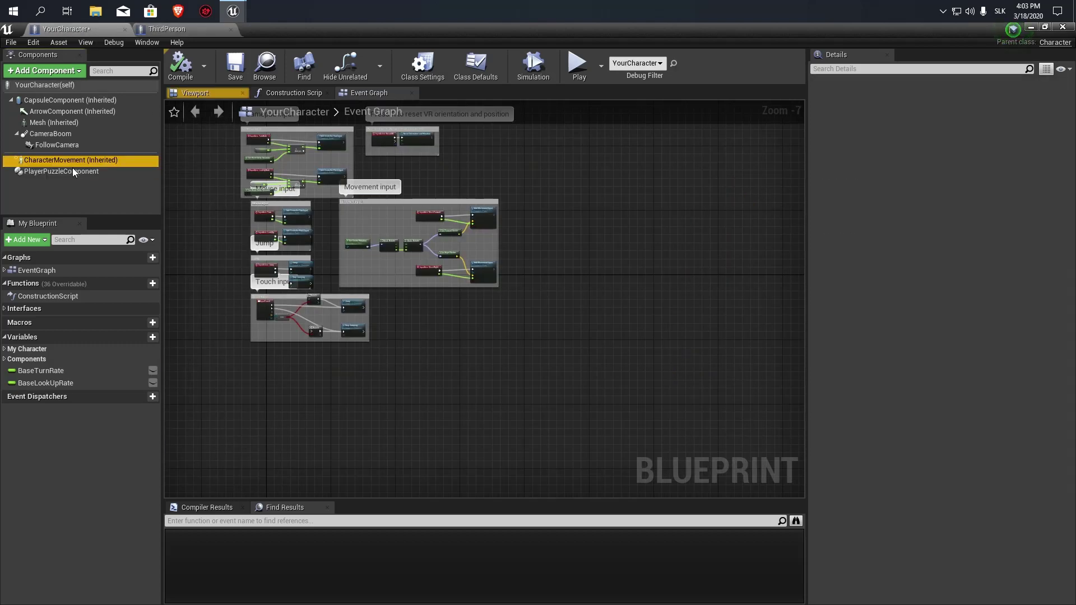
right_click(55, 176)
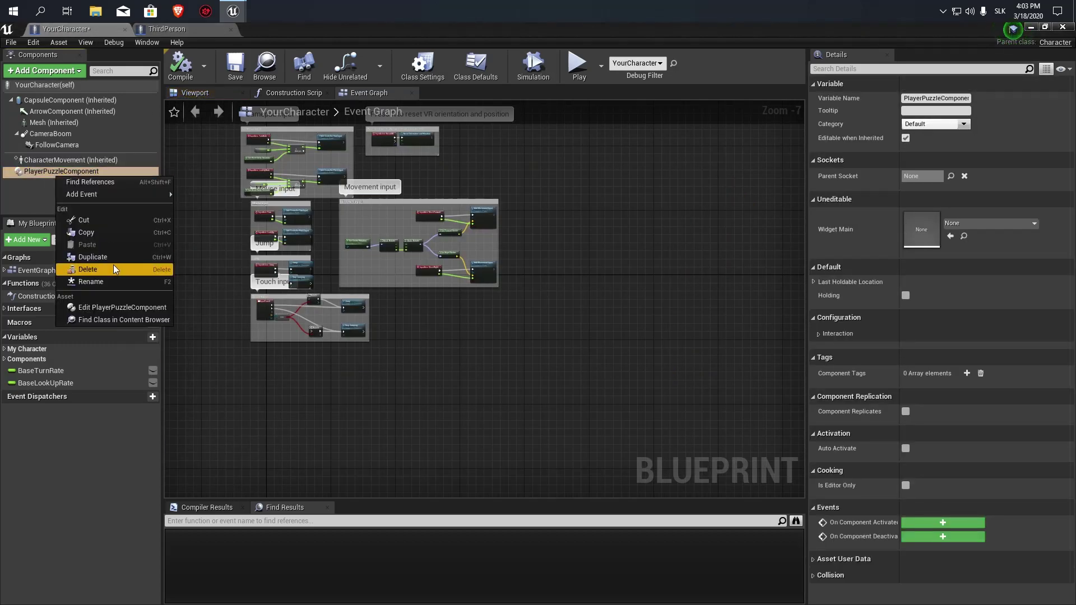
Open PlayerPuzzleComponent and paste the Action Event nodes below the existing groups.
click(116, 307)
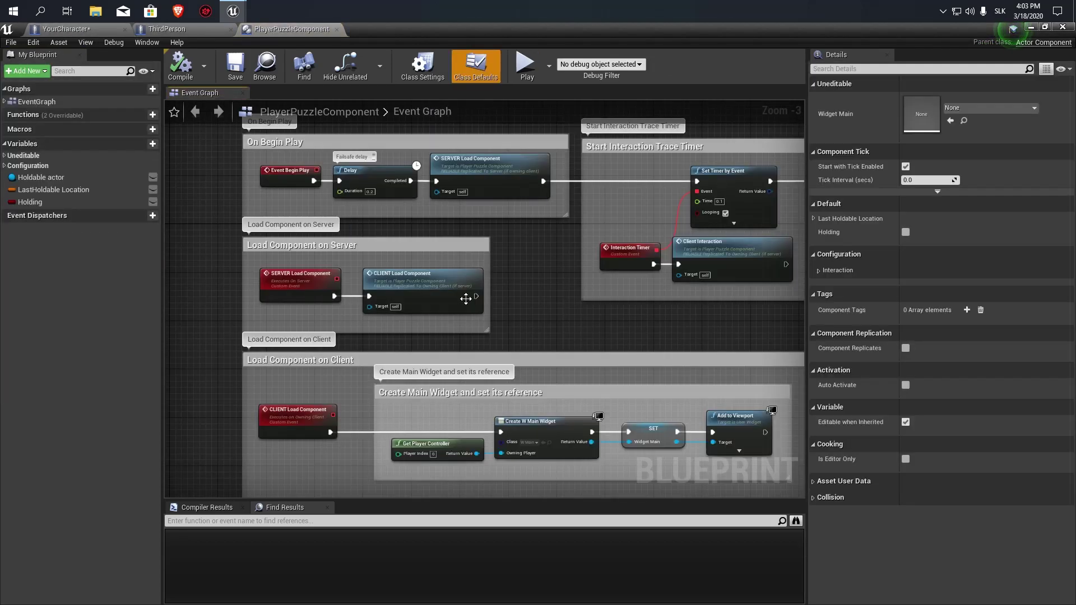
right_drag(539, 292, 379, 149)
scroll(378, 149, down, 3)
scroll(395, 306, down, 1)
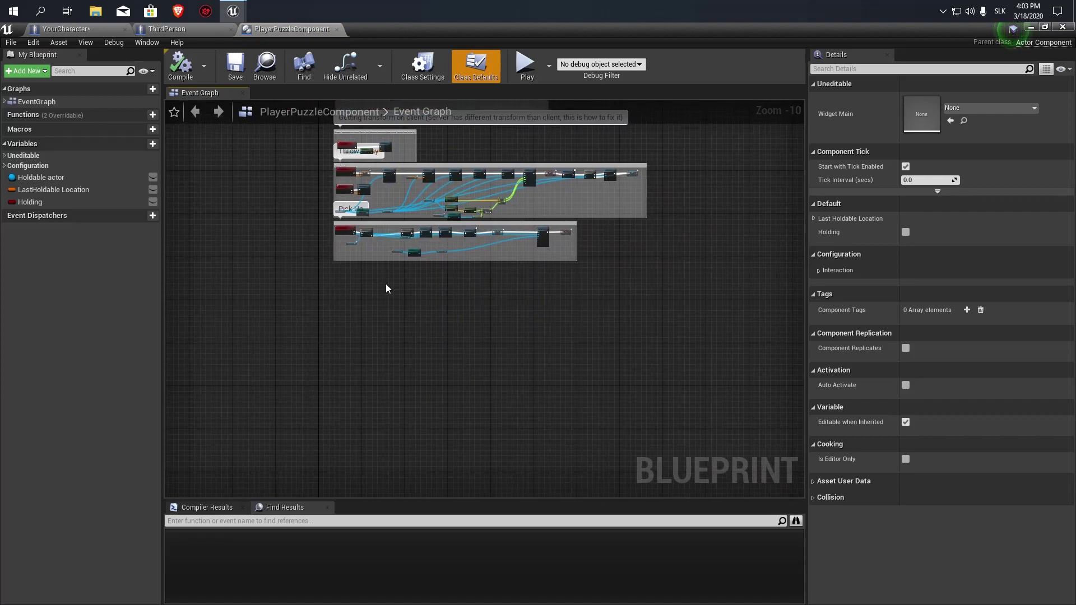
key(ctrl+v)
scroll(358, 281, up, 7)
drag(395, 242, 340, 177)
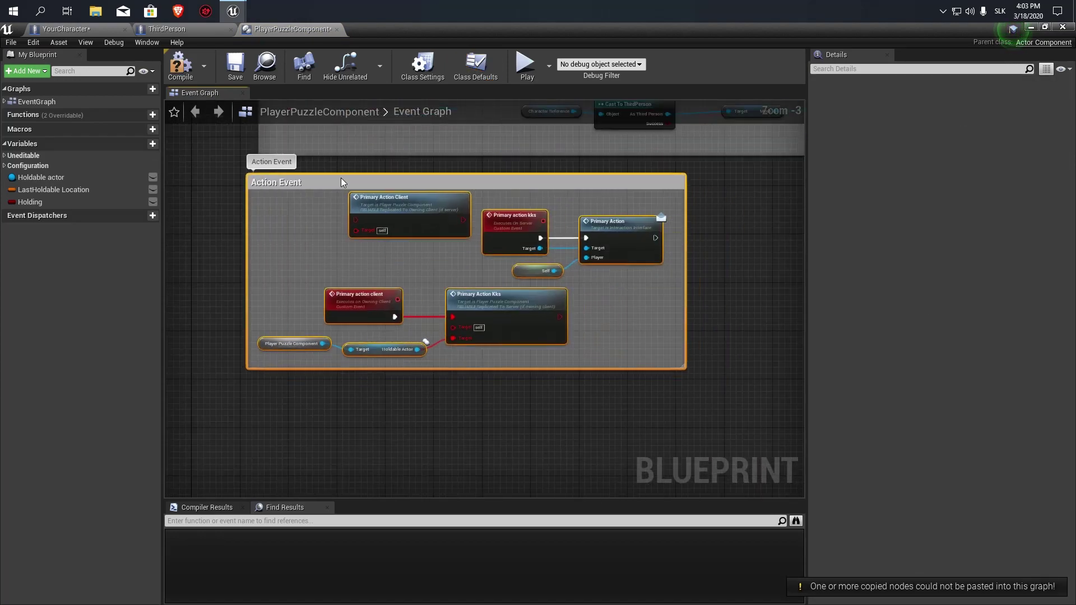
click(381, 272)
Delete the pasted client call, component and getter nodes; rename the event Primary action server.
click(444, 264)
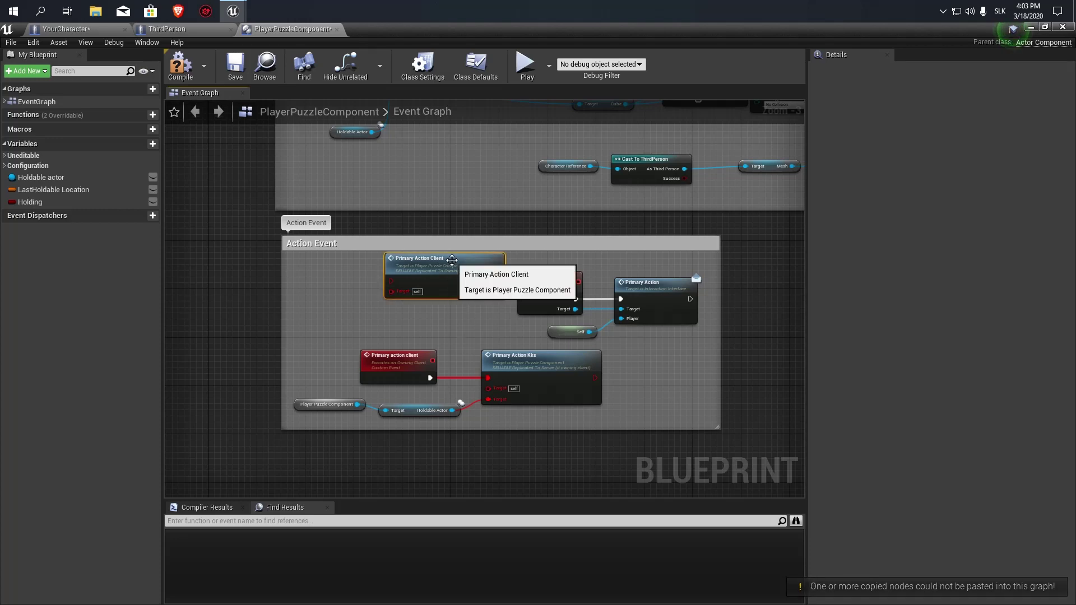
key(Delete)
scroll(478, 342, up, 3)
click(266, 437)
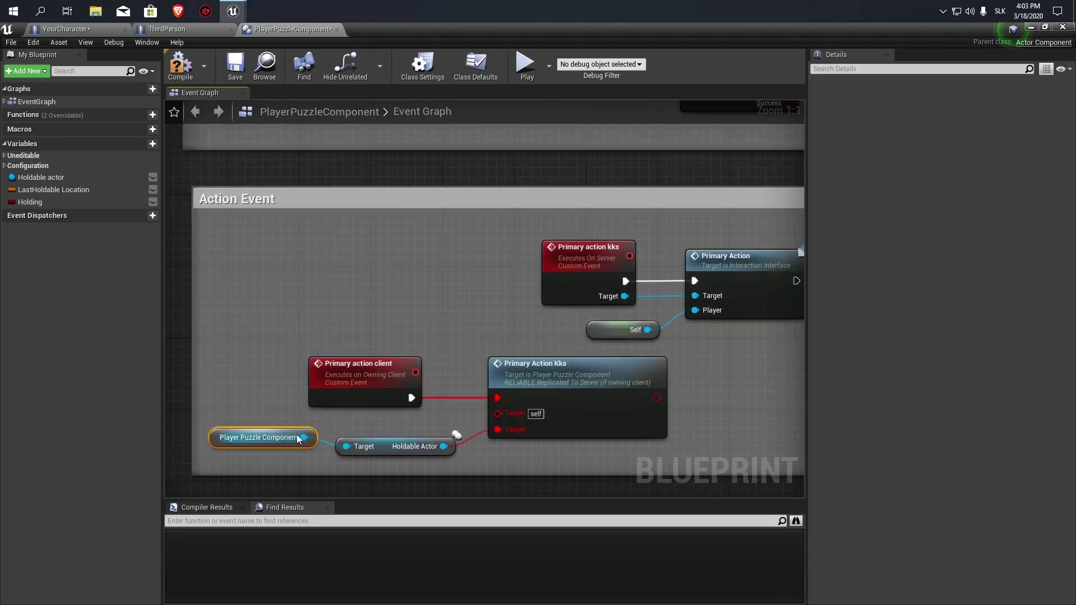
key(Delete)
key(Delete)
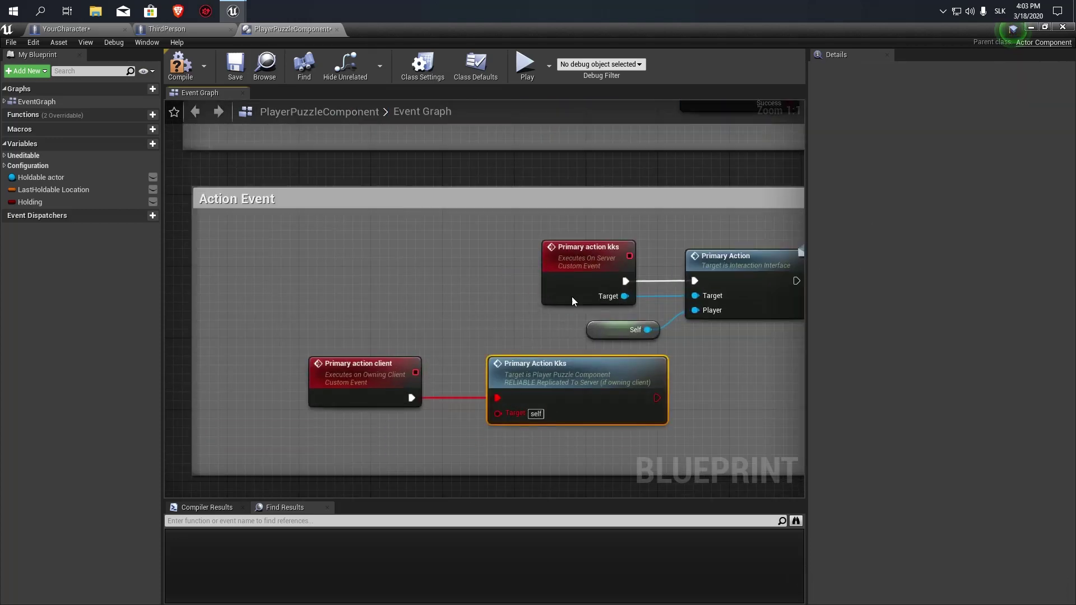
key(Delete)
click(585, 250)
text(Primary action server)
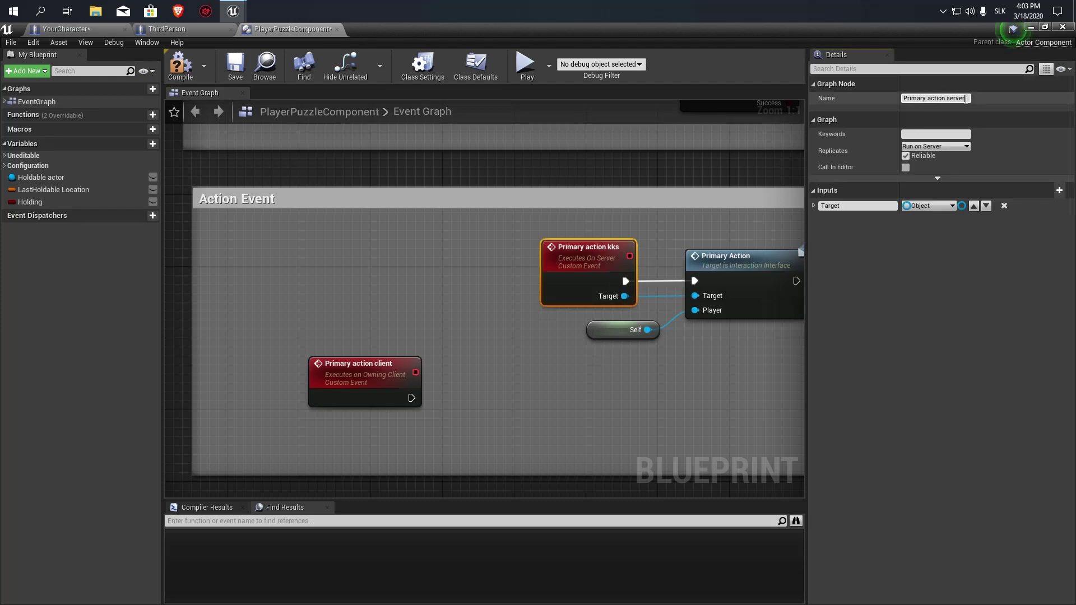
key(Return)
Have Primary action client call Primary Action Server with the Holdable Actor getter as Target.
drag(411, 398, 474, 402)
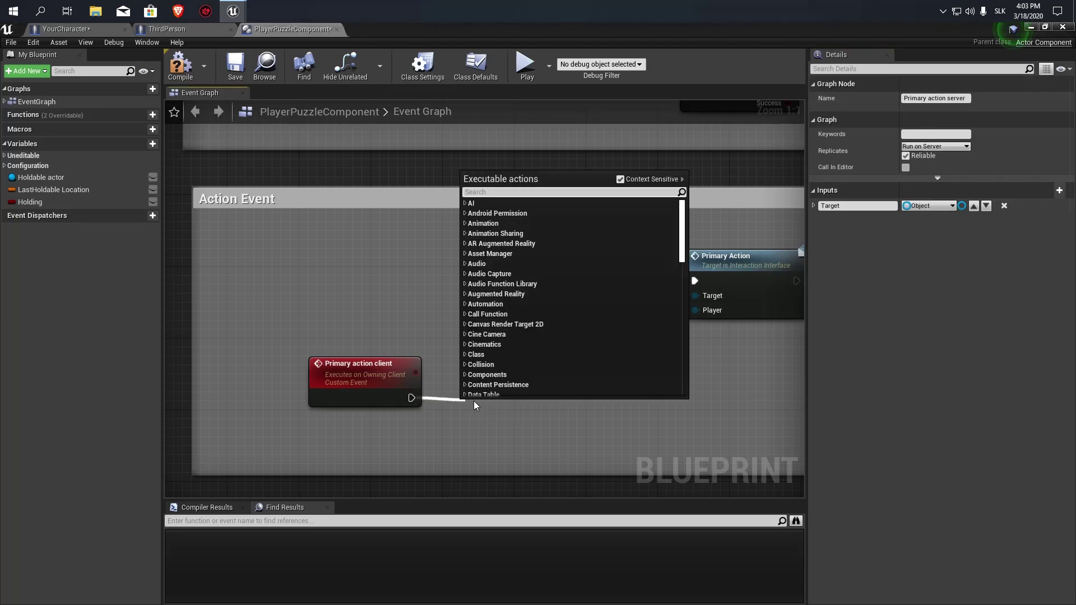
text(primary actio)
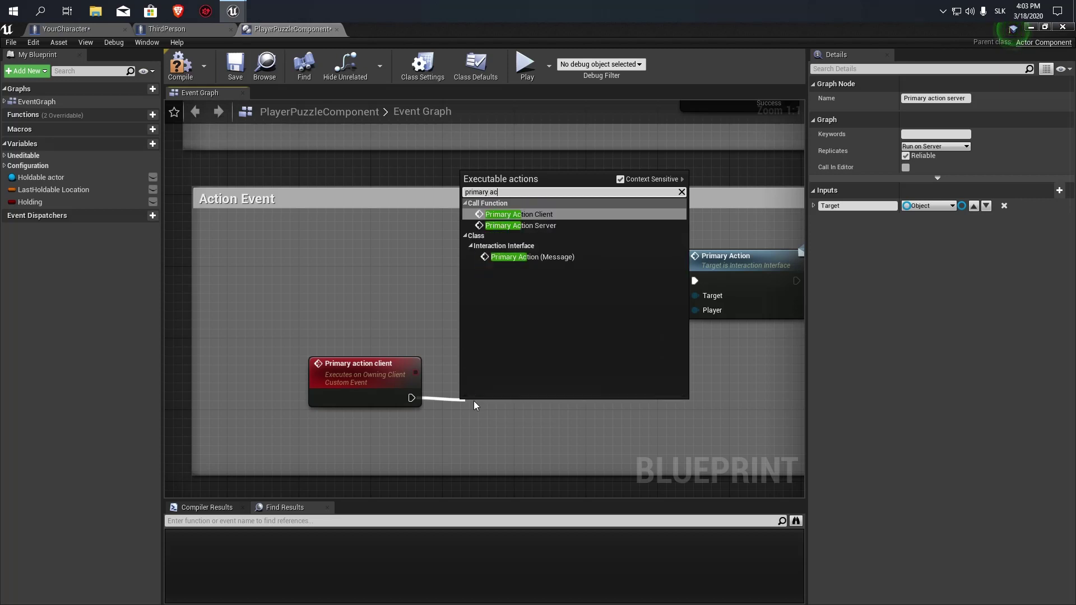
key(Return)
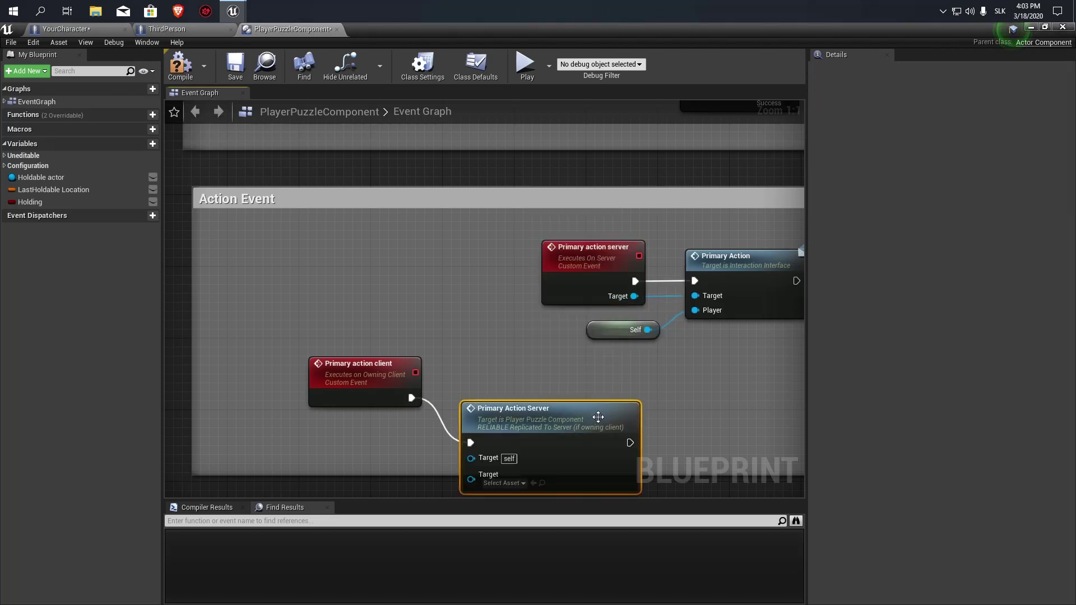
right_drag(420, 342, 434, 298)
mouse_move(41, 177)
mouse_down()
mouse_move(336, 375)
mouse_move(476, 386)
mouse_up()
click(359, 381)
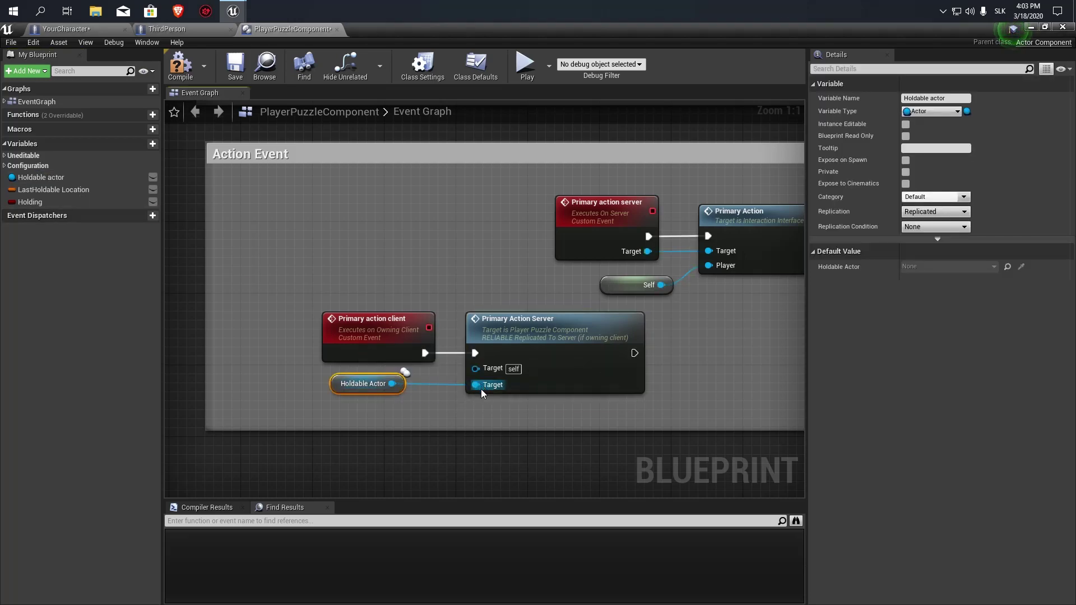
right_click(483, 398)
key(Escape)
scroll(422, 342, down, 2)
mouse_move(596, 409)
mouse_down()
mouse_move(325, 344)
mouse_move(322, 290)
mouse_move(302, 256)
mouse_up()
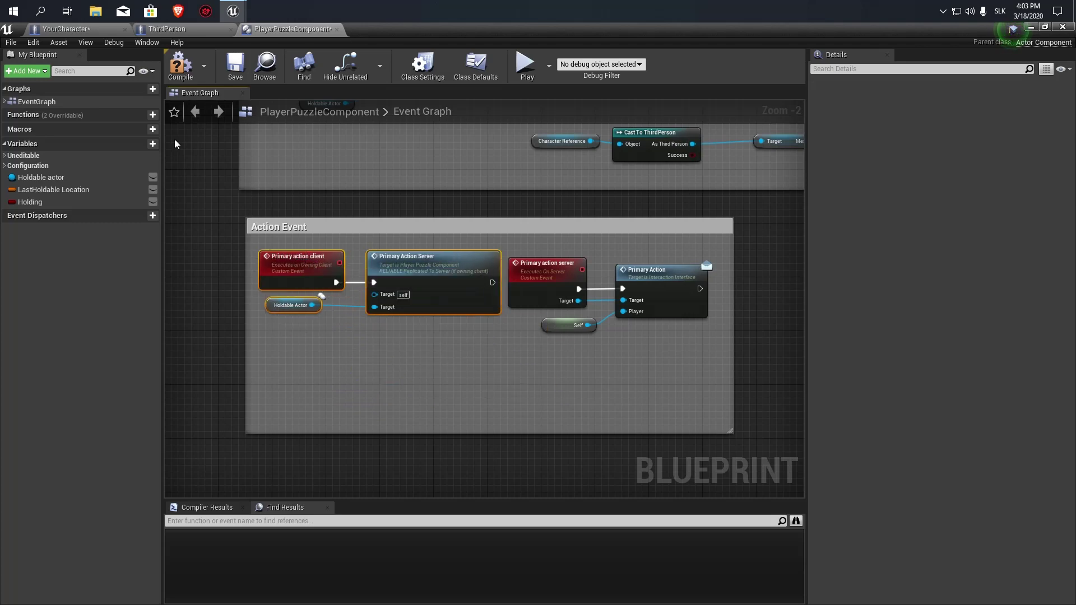
Select the Hints comment and its nodes in the ThirdPerson blueprint.
click(168, 30)
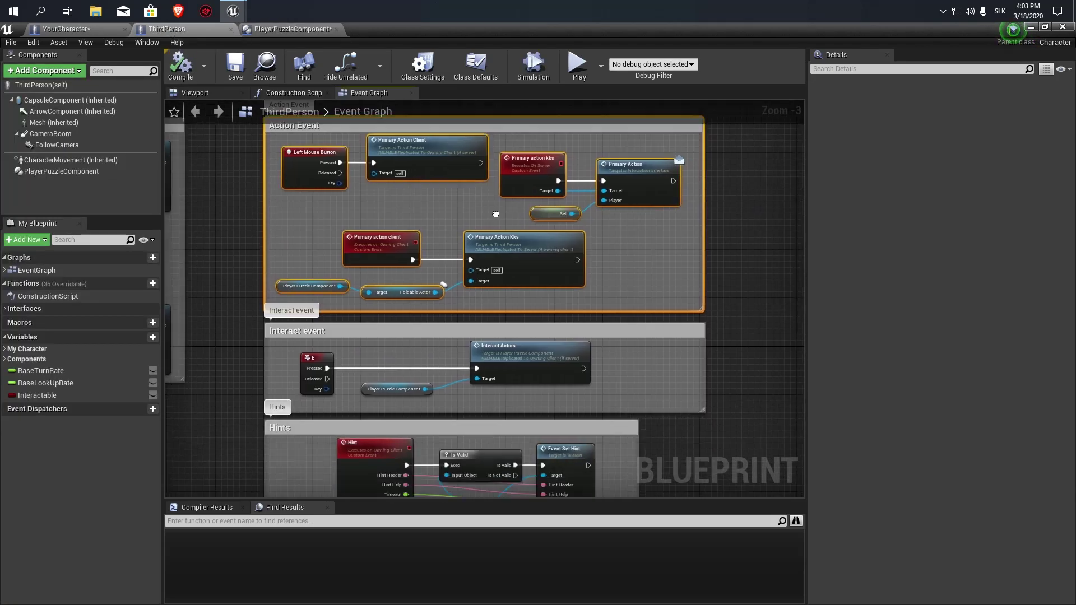
right_drag(622, 477, 621, 338)
drag(622, 342, 230, 234)
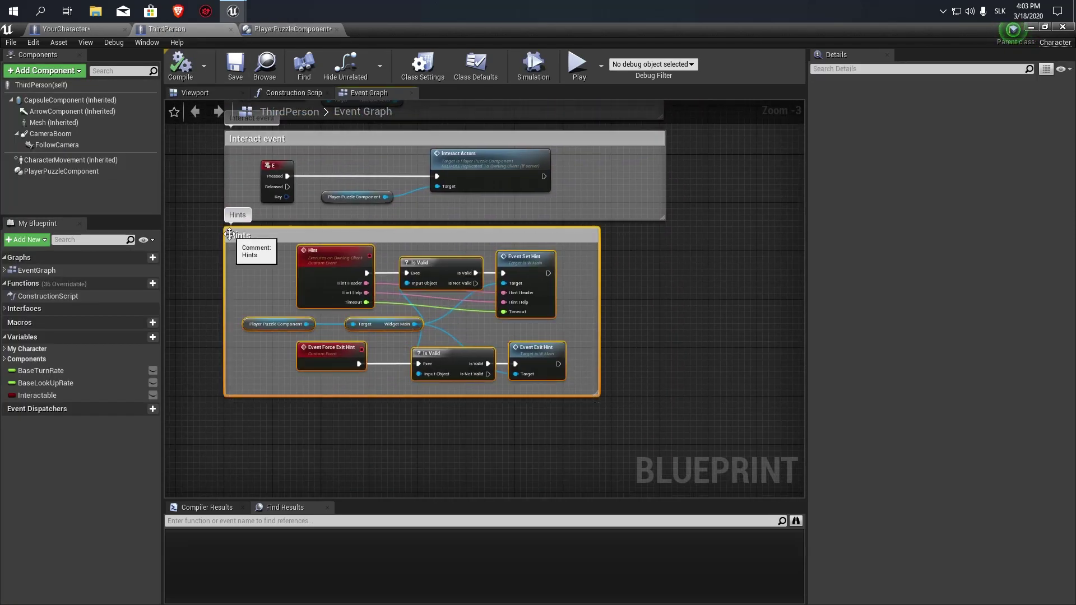
click(261, 33)
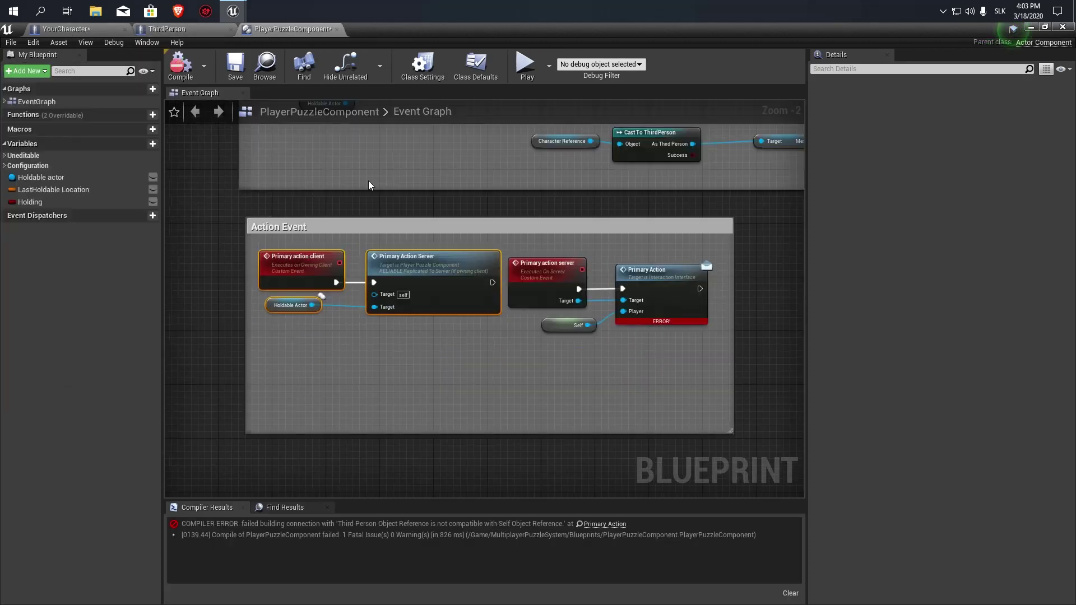
Look over the PlayerPuzzleComponent graph, then open InteractionInterface from the Content Browser.
scroll(368, 181, down, 3)
scroll(365, 300, up, 3)
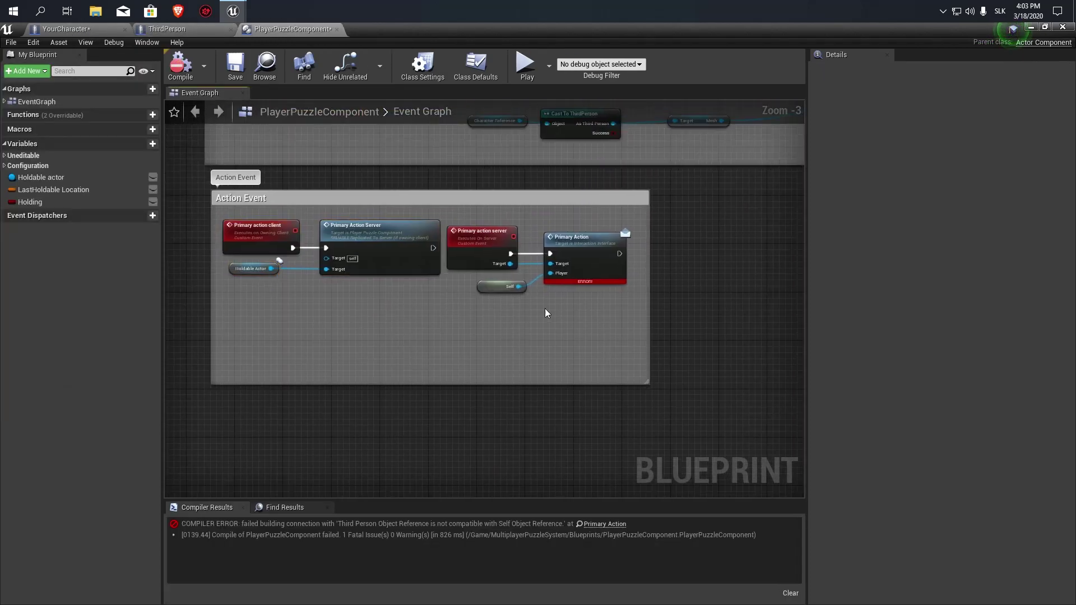
scroll(547, 307, up, 3)
right_drag(554, 319, 572, 305)
scroll(566, 281, down, 2)
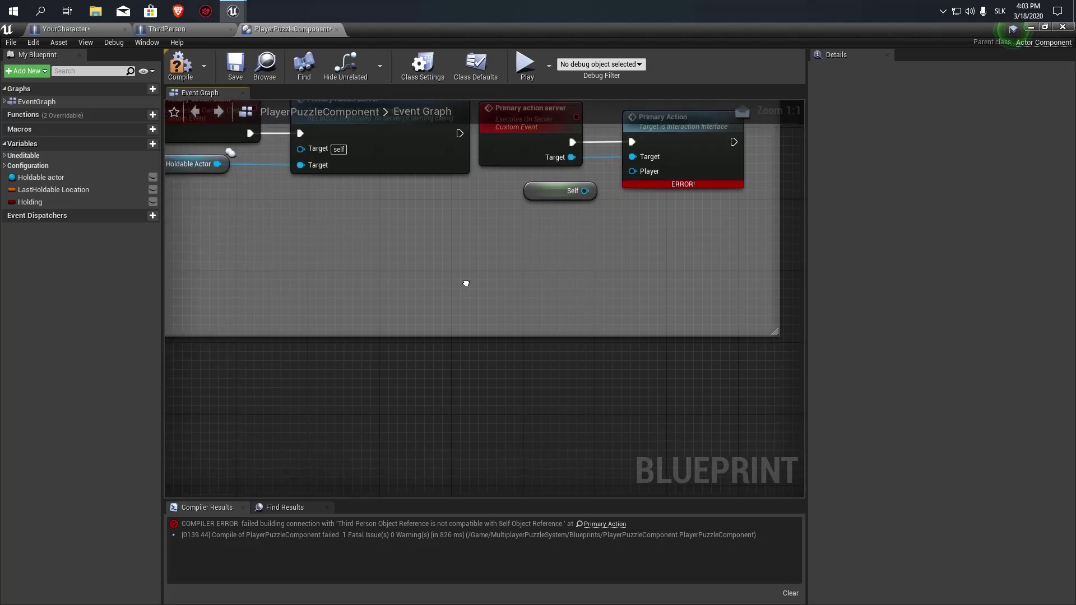
scroll(329, 336, down, 2)
right_drag(360, 329, 210, 419)
scroll(370, 318, up, 3)
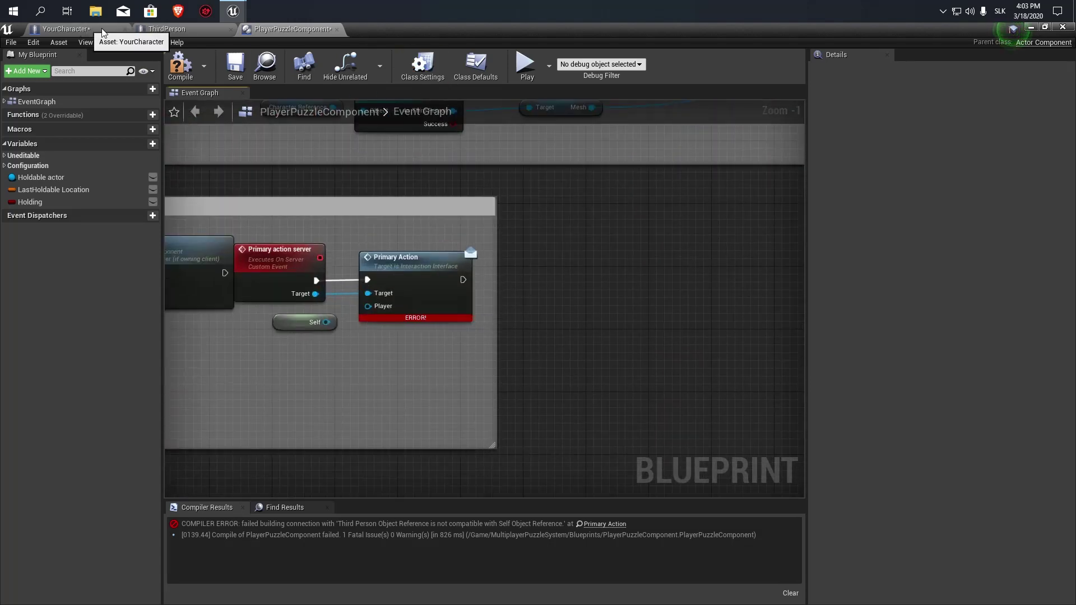
double_click(697, 32)
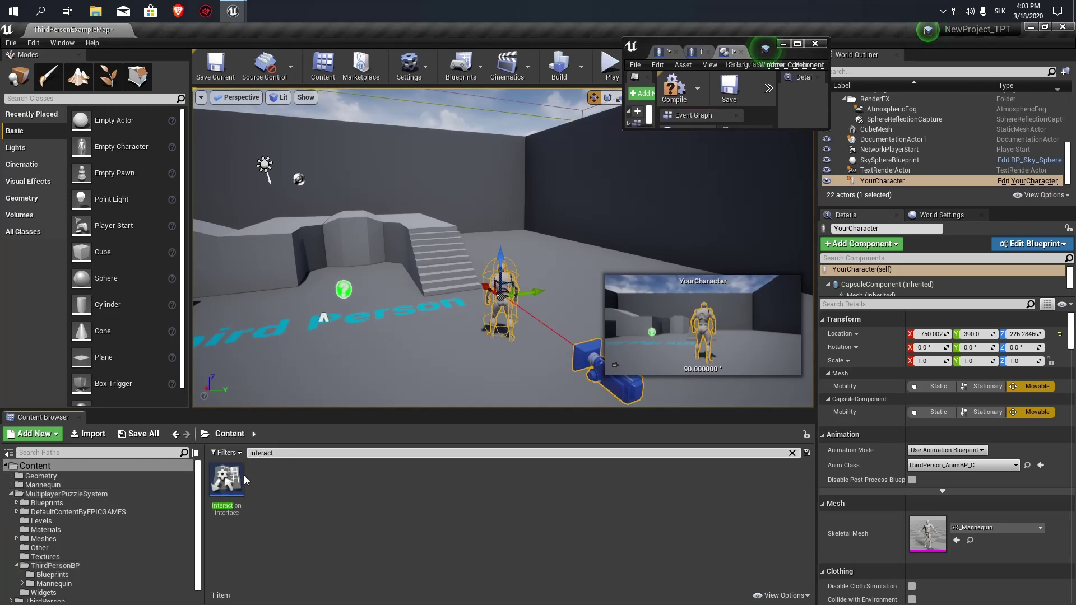
double_click(240, 481)
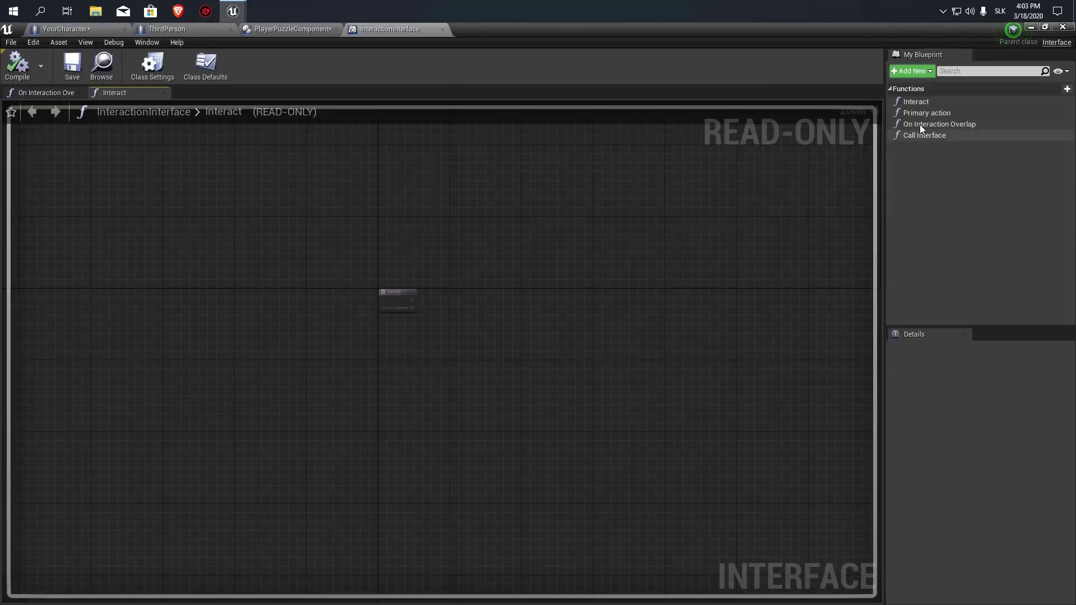
Change Primary action's Player input to a Player Puzzle Component object reference named PuzzleComponent.
click(922, 112)
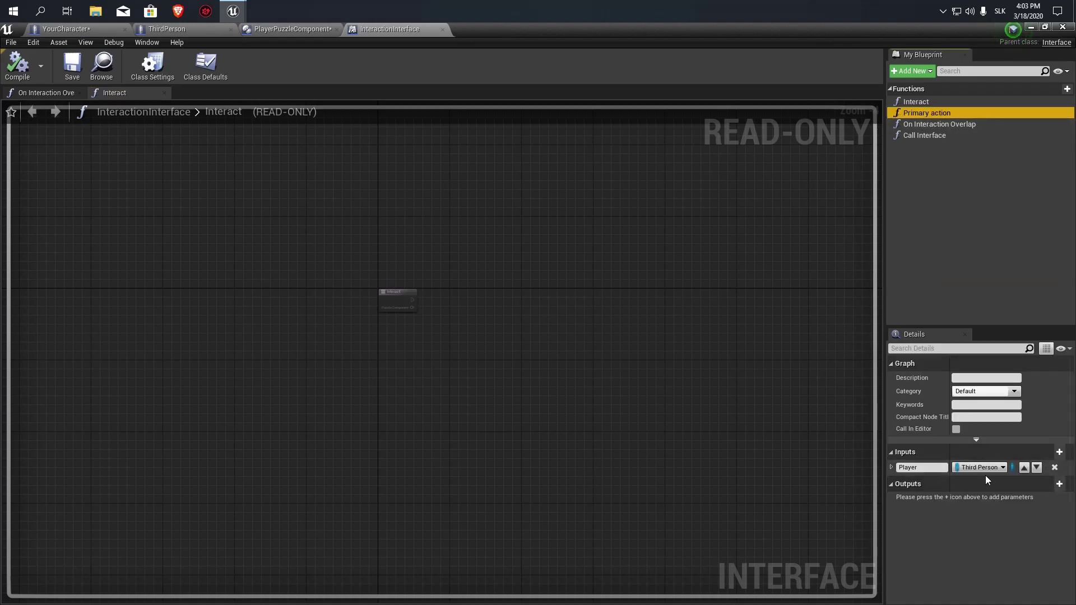
click(984, 468)
text(puz)
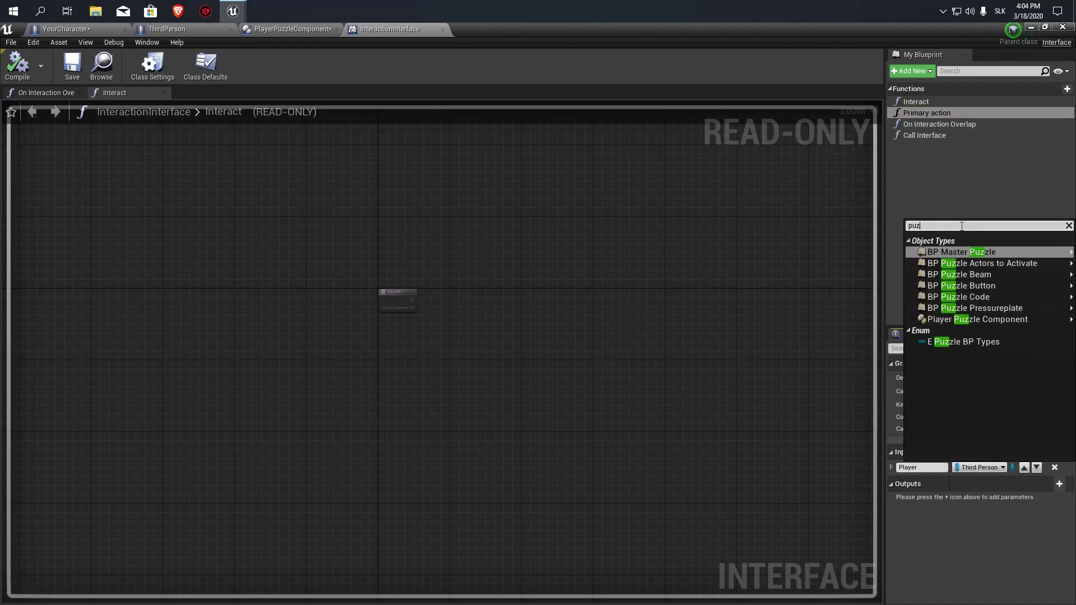
text(l)
key(BackSpace)
text(ecom)
mouse_move(1017, 251)
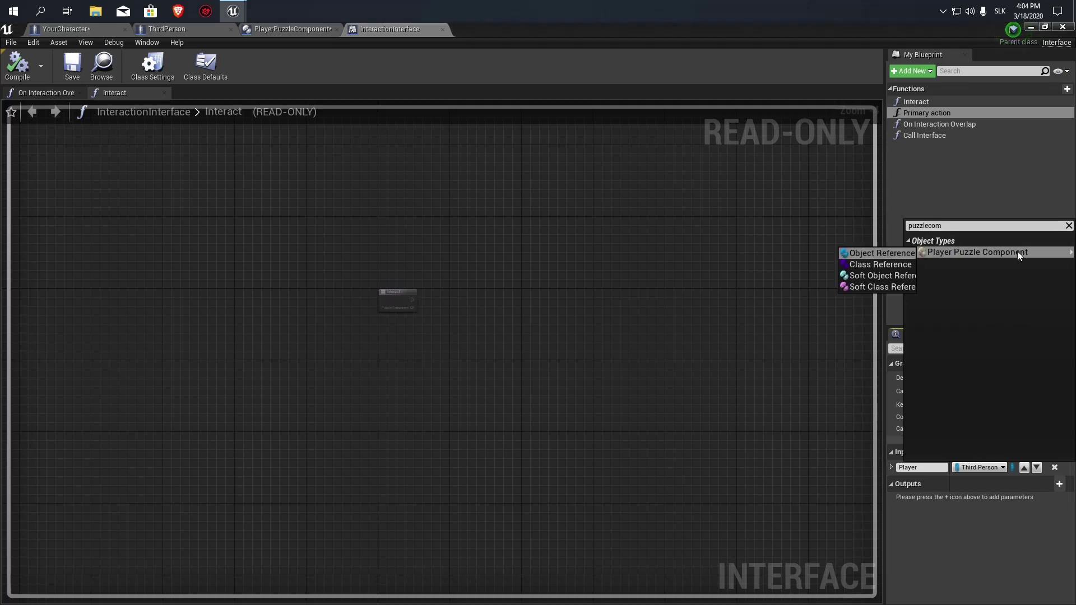
click(869, 257)
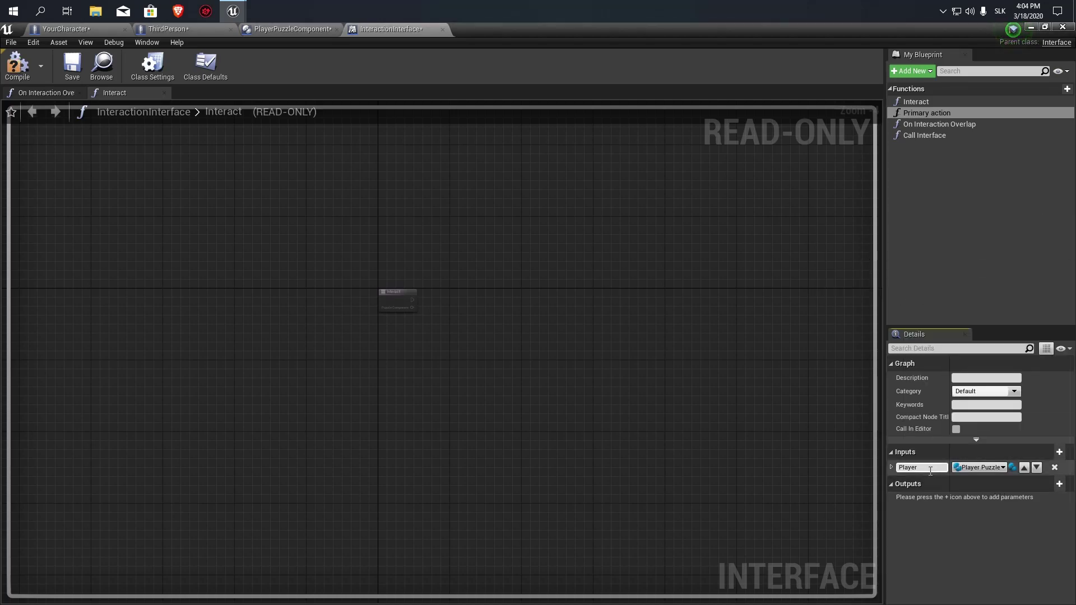
text(PuzzleCom)
text(ponent)
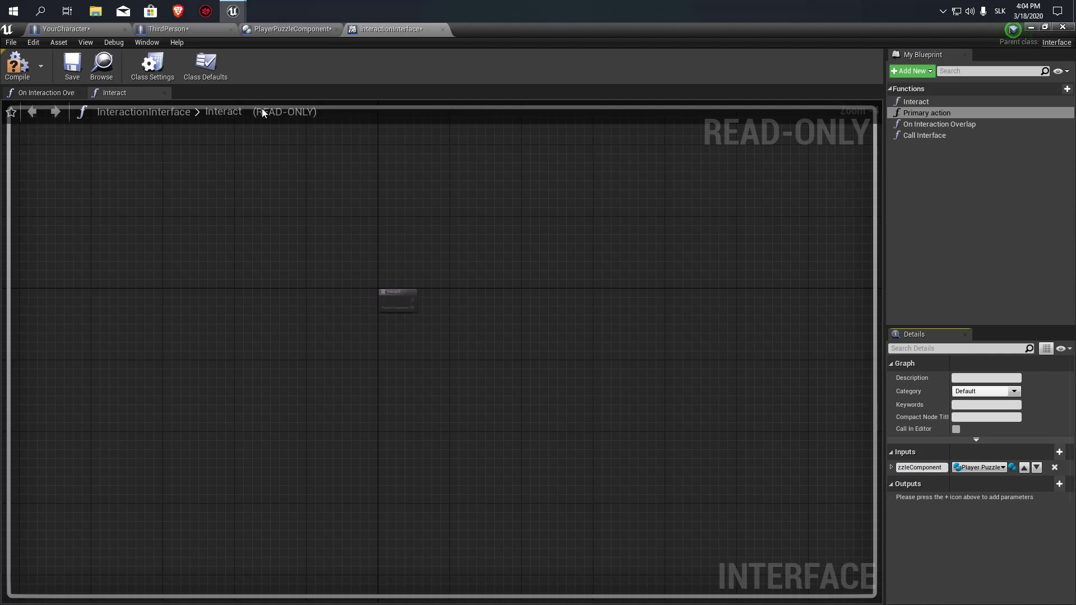
Recompile PlayerPuzzleComponent to clear the Primary Action error and move the Hints comment lower right.
click(89, 29)
click(247, 28)
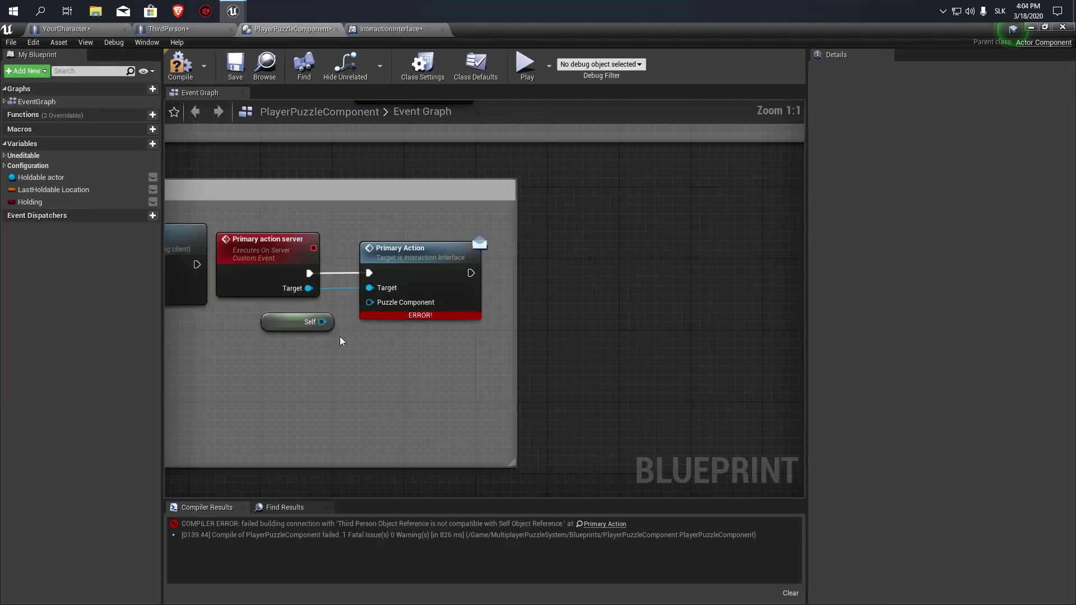
click(181, 65)
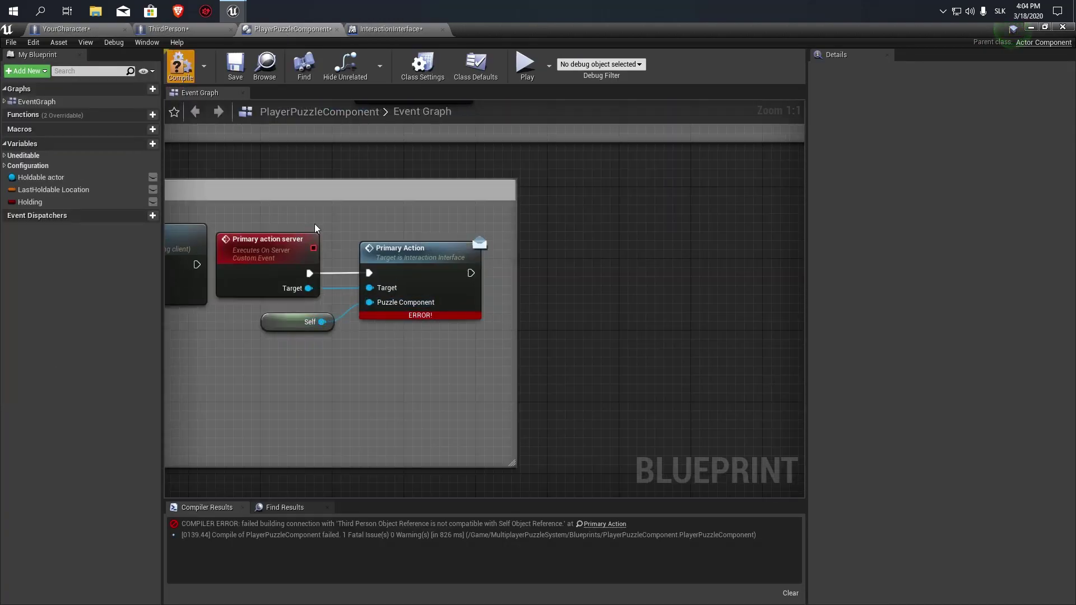
scroll(535, 260, down, 3)
click(483, 222)
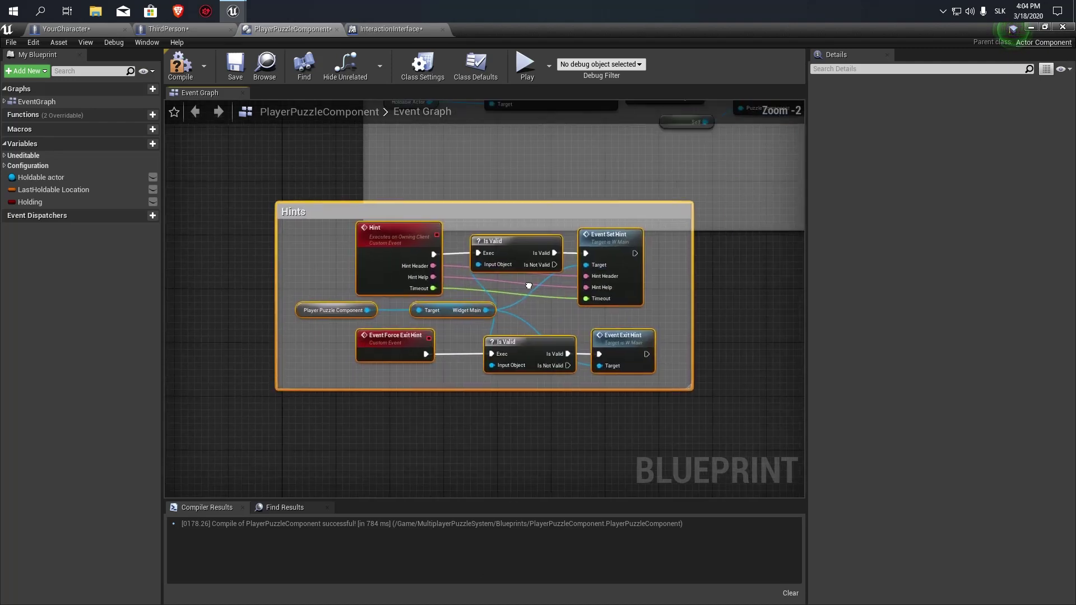
drag(483, 222, 563, 249)
right_drag(559, 248, 448, 251)
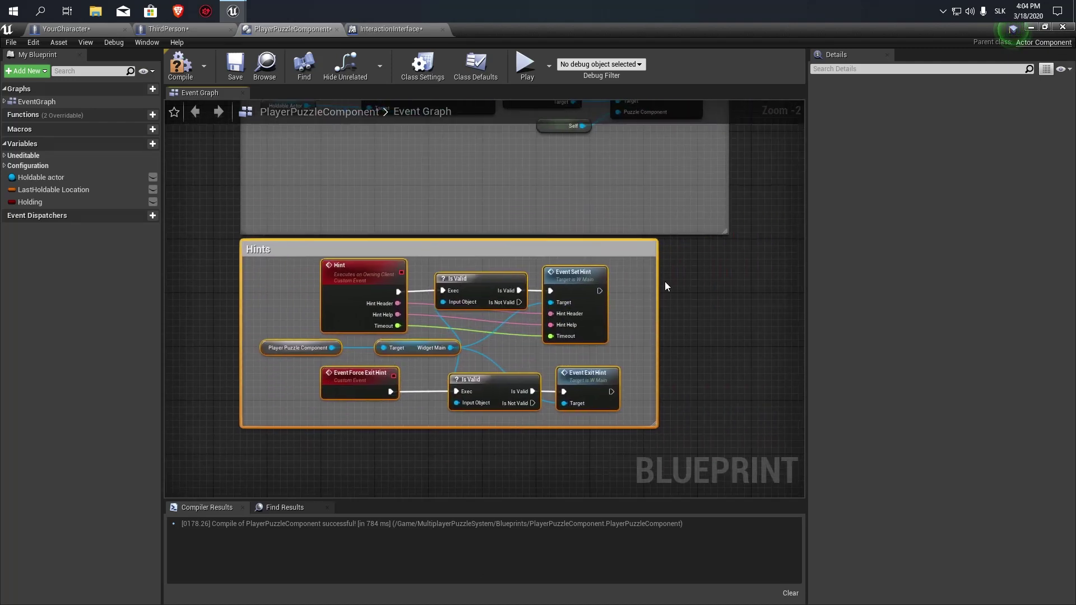
click(664, 281)
drag(567, 248, 563, 262)
click(562, 246)
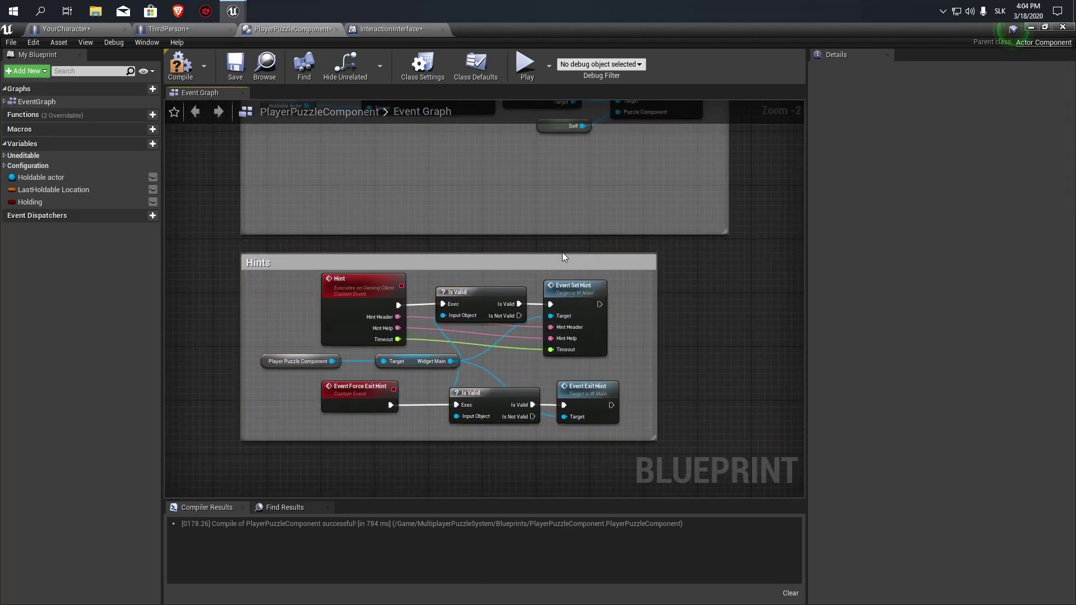
Drag a Widget Main getter from My Blueprint into the Hints graph.
click(185, 26)
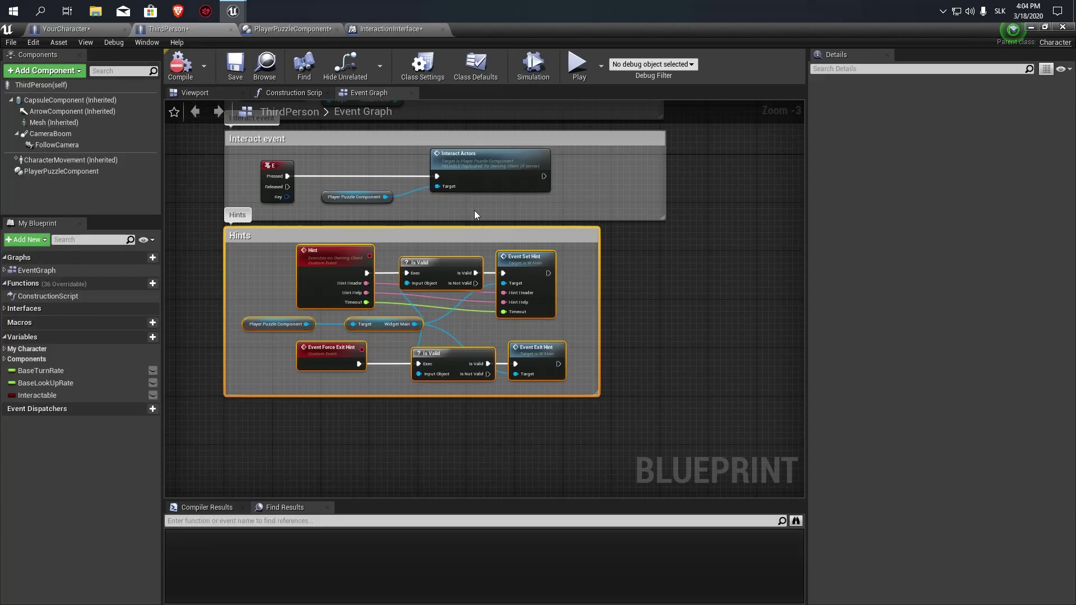
click(81, 30)
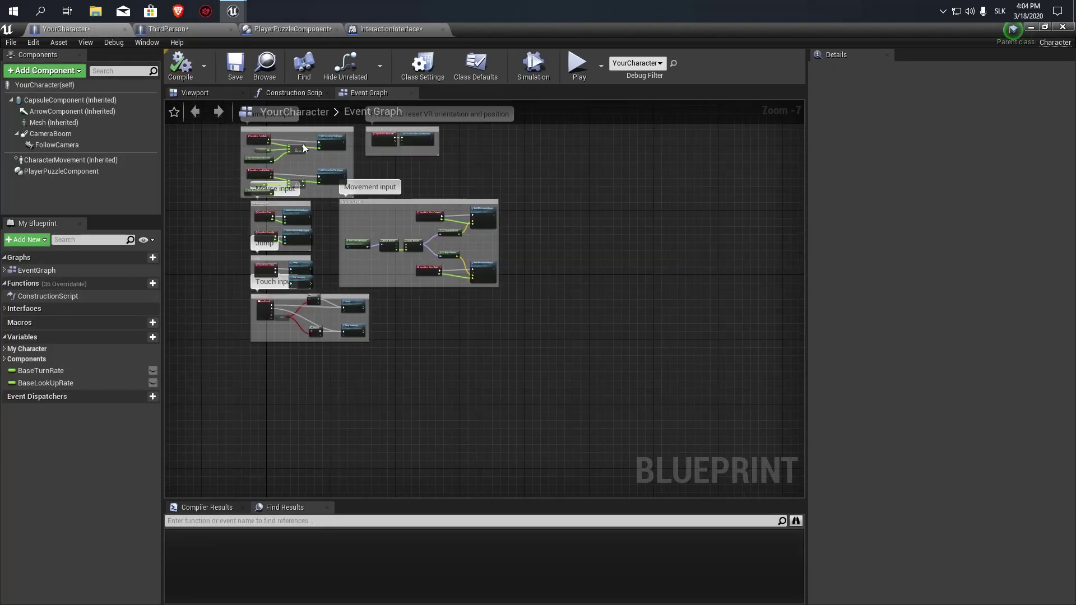
click(306, 34)
scroll(416, 347, up, 2)
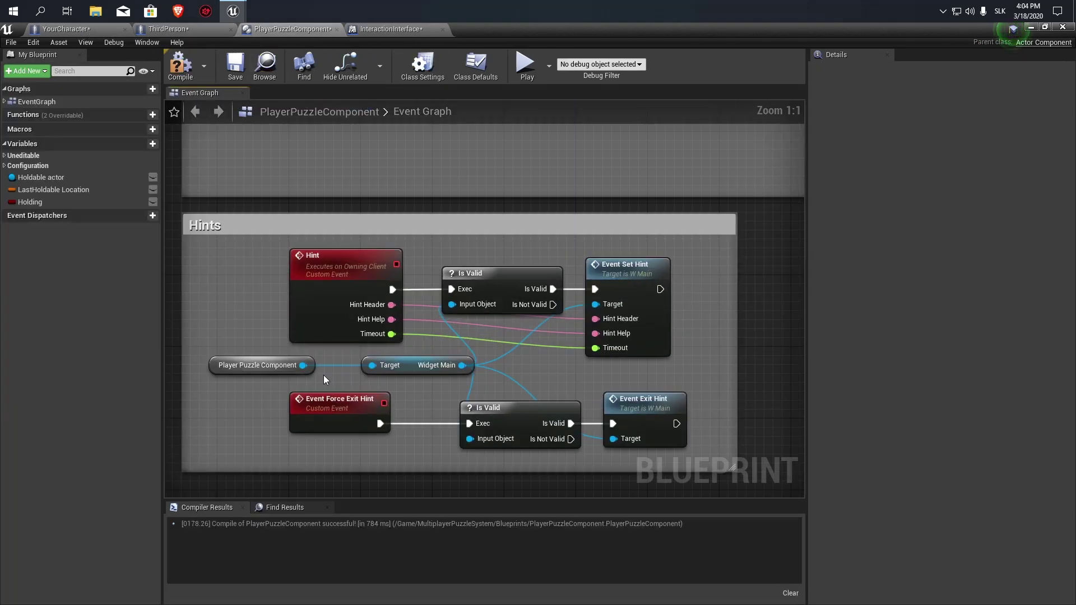
click(20, 155)
drag(42, 167, 396, 378)
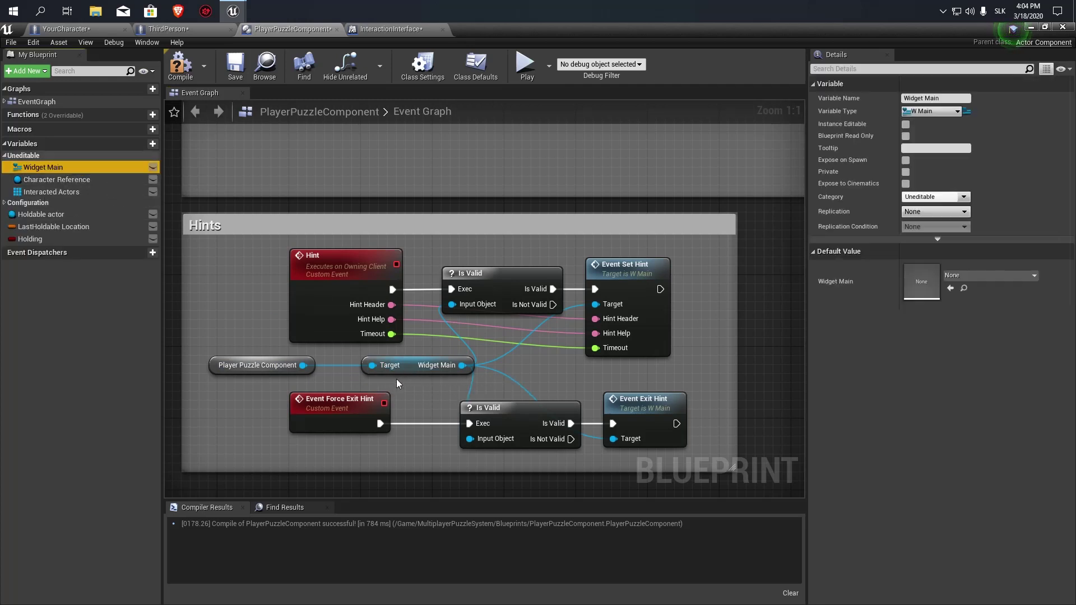
click(444, 393)
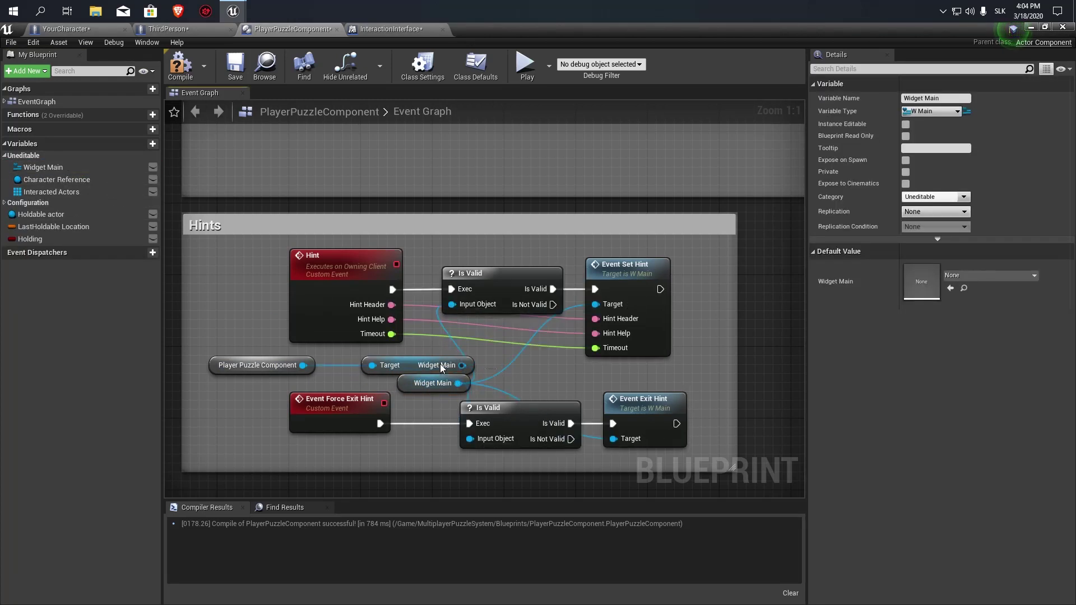
Delete the old Widget Main getter and Player Puzzle Component node, placing the new getter there.
click(403, 357)
key(Delete)
click(258, 365)
key(Delete)
drag(413, 385, 316, 366)
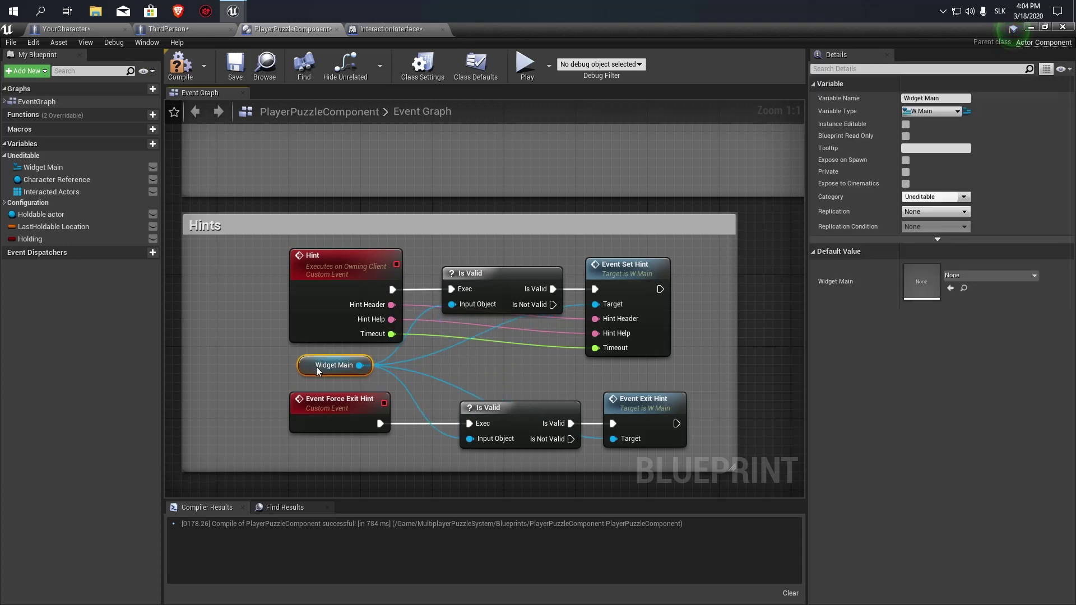
right_drag(506, 403, 433, 370)
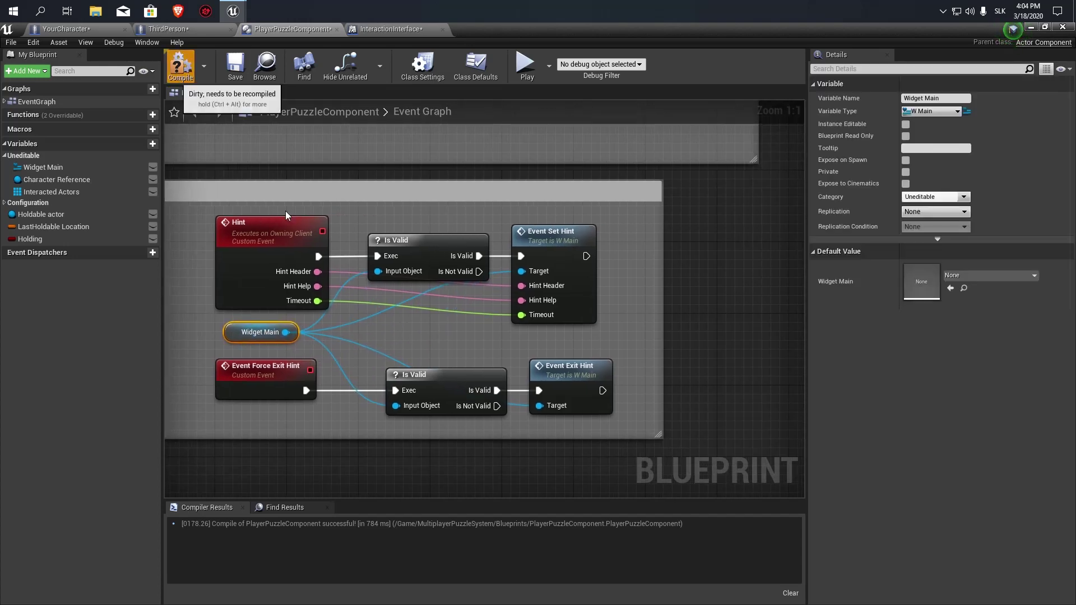
click(320, 264)
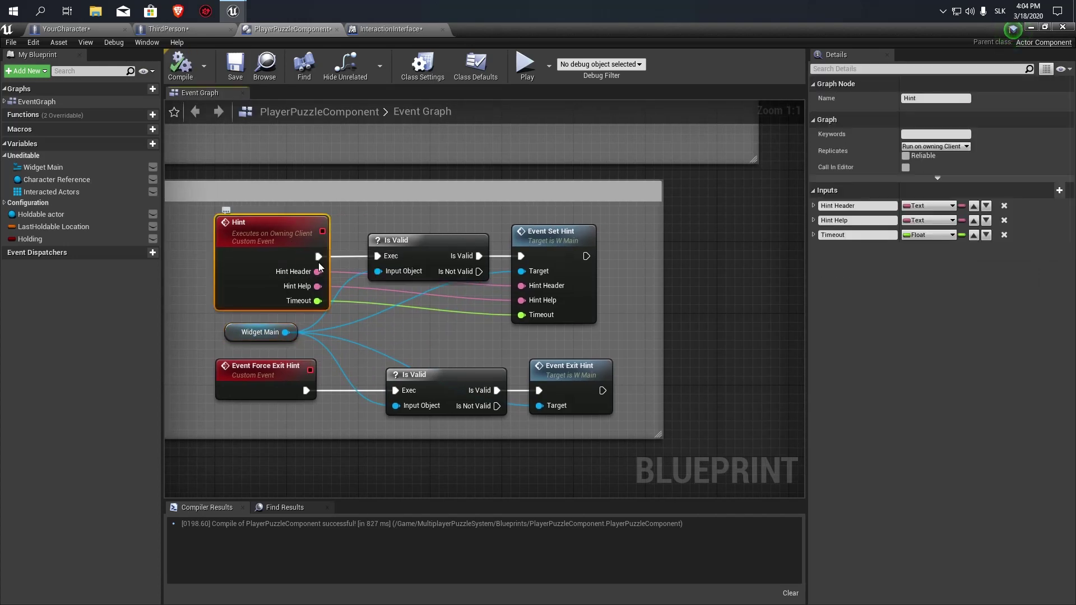
In ThirdPerson, unlink Primary action kks from Primary Action, recompile, and return to PlayerPuzzleComponent.
click(686, 235)
scroll(685, 234, down, 9)
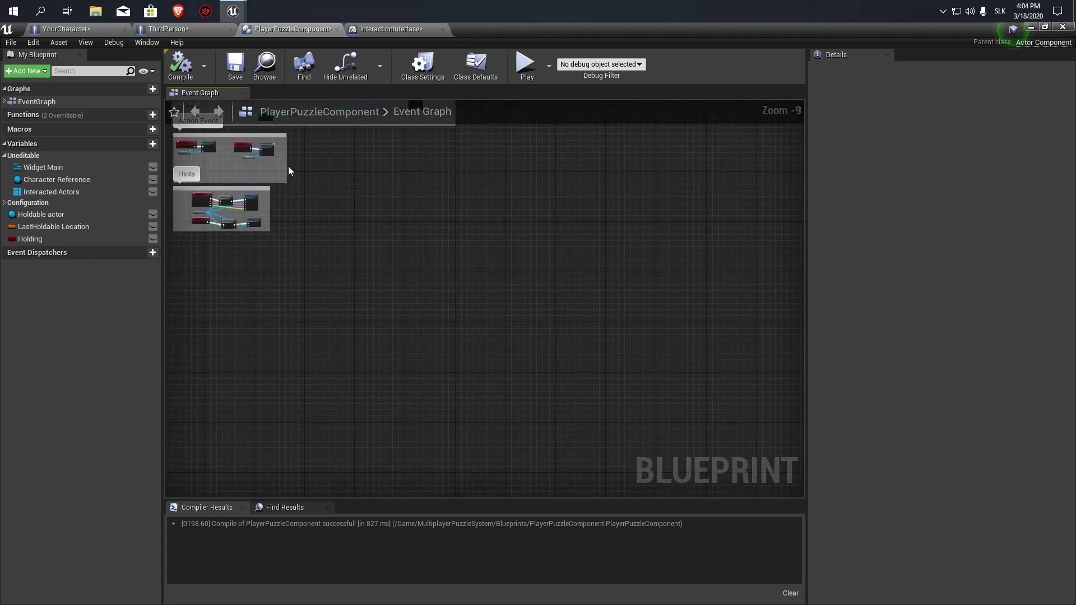
right_drag(362, 171, 459, 233)
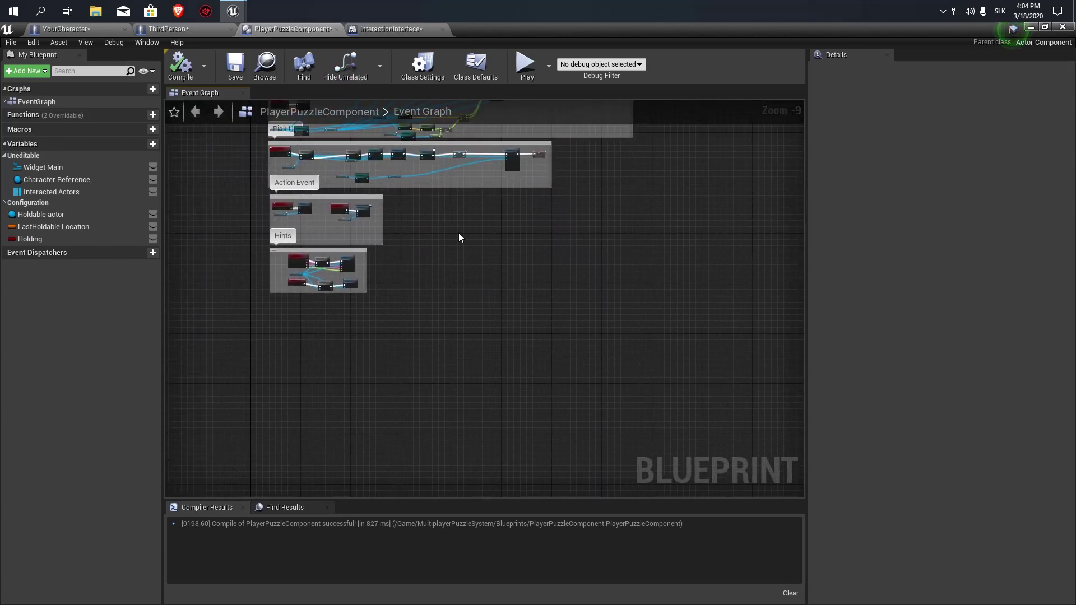
click(179, 35)
scroll(533, 288, down, 4)
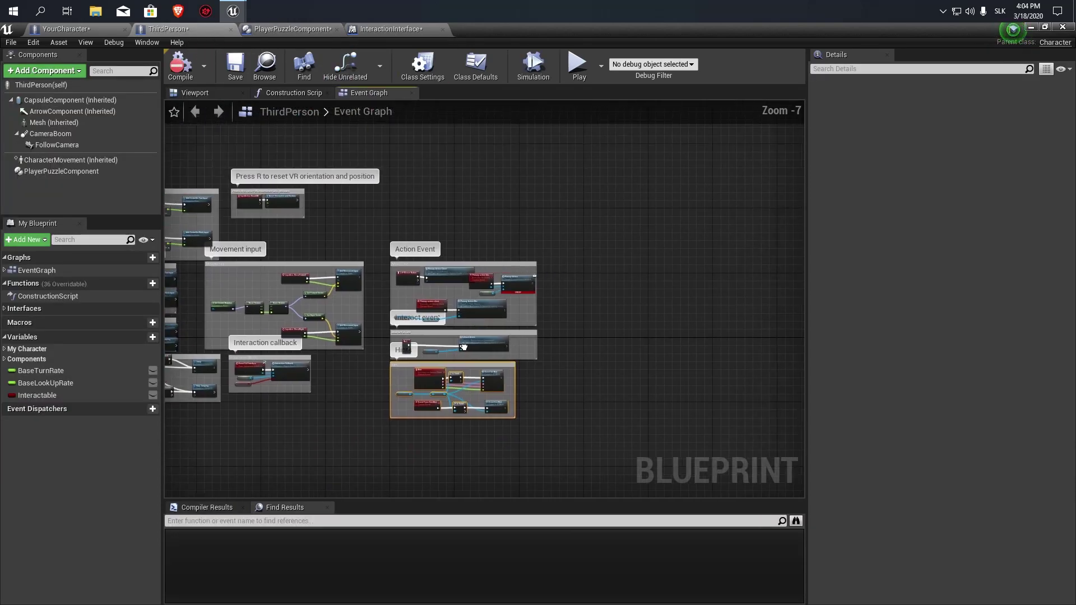
scroll(222, 123, up, 6)
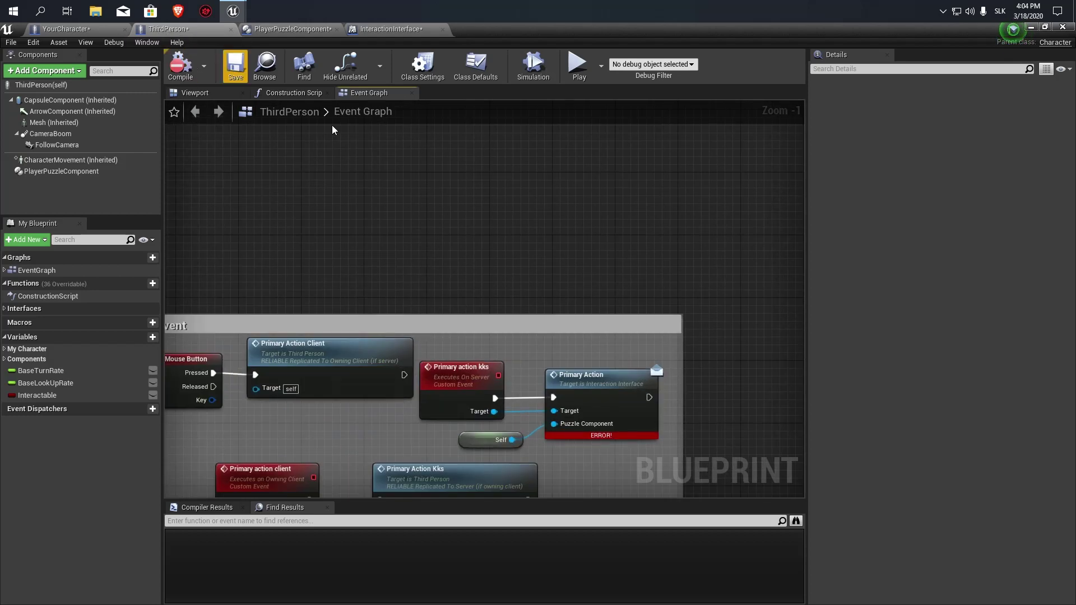
alt+click(492, 399)
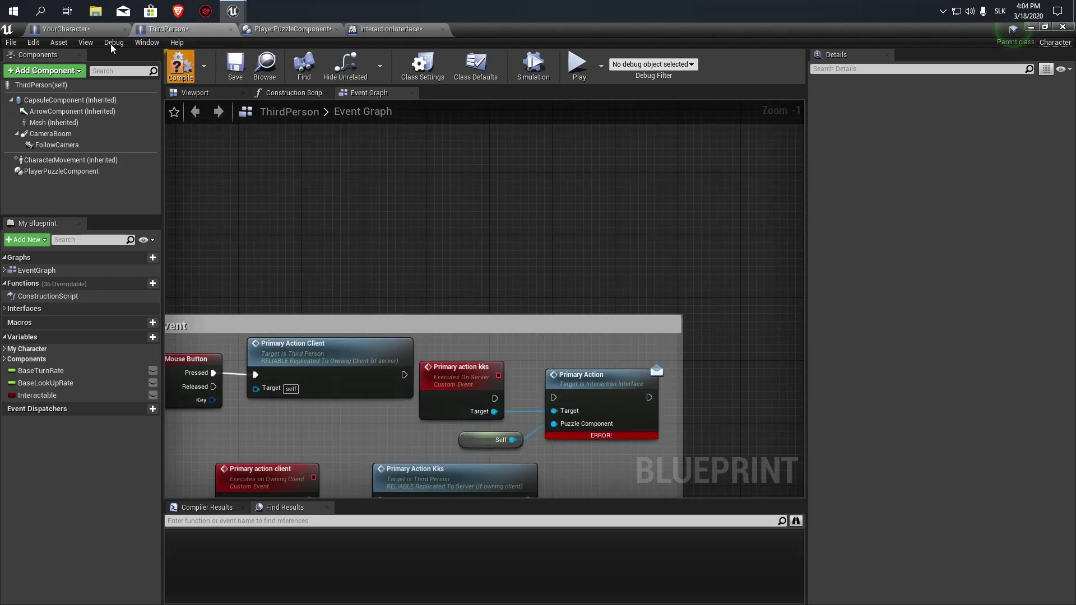
click(180, 66)
click(292, 28)
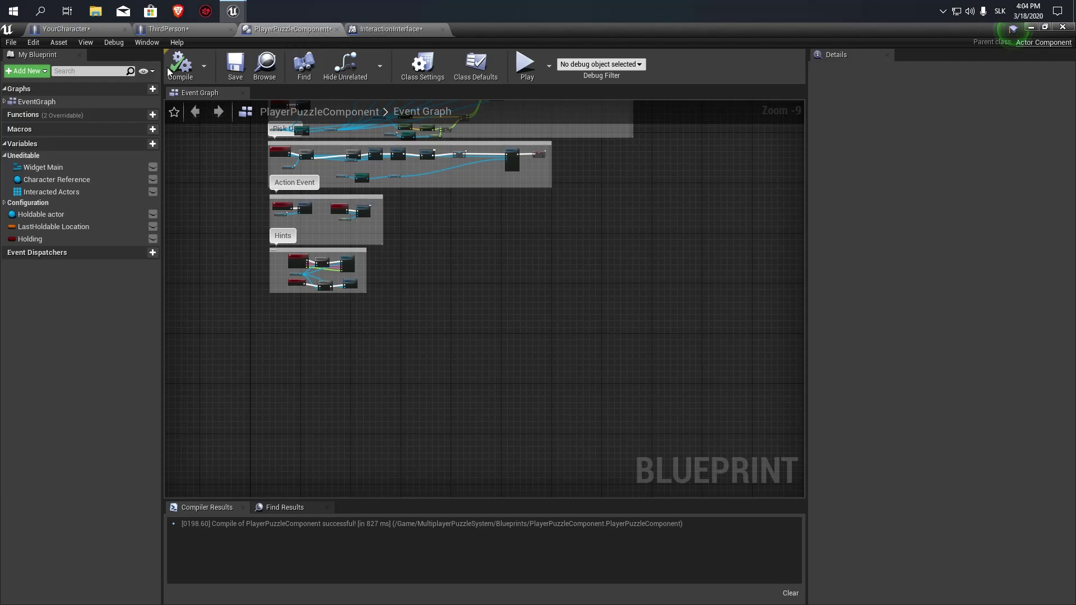
scroll(423, 259, up, 4)
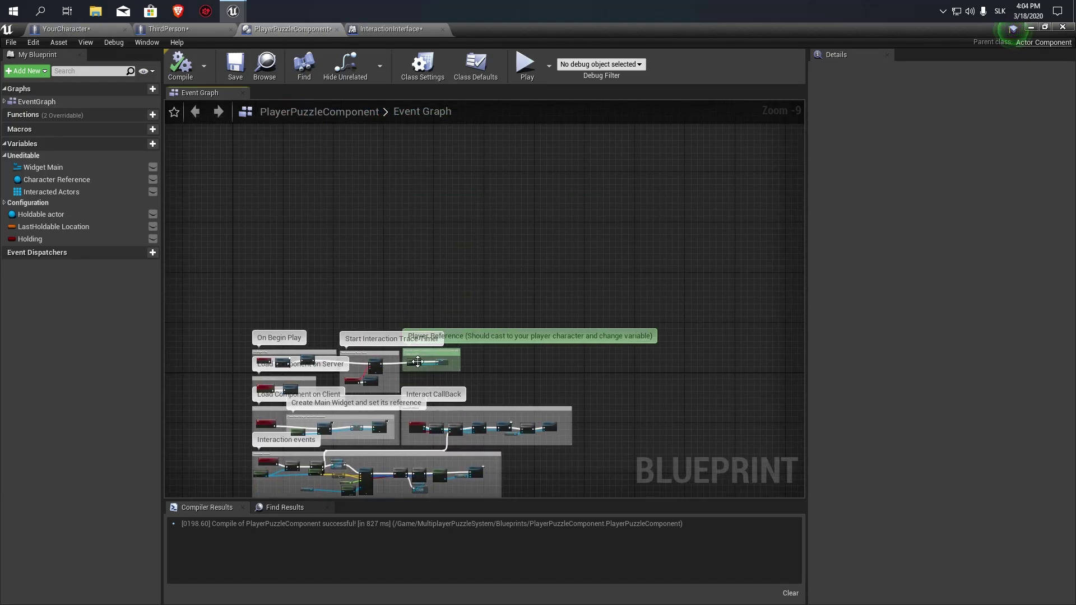
scroll(492, 374, up, 4)
Change the Character Reference variable's type to Your Character, enlarging the Player Reference comment.
scroll(493, 374, up, 1)
right_drag(493, 373, 461, 241)
drag(448, 253, 449, 369)
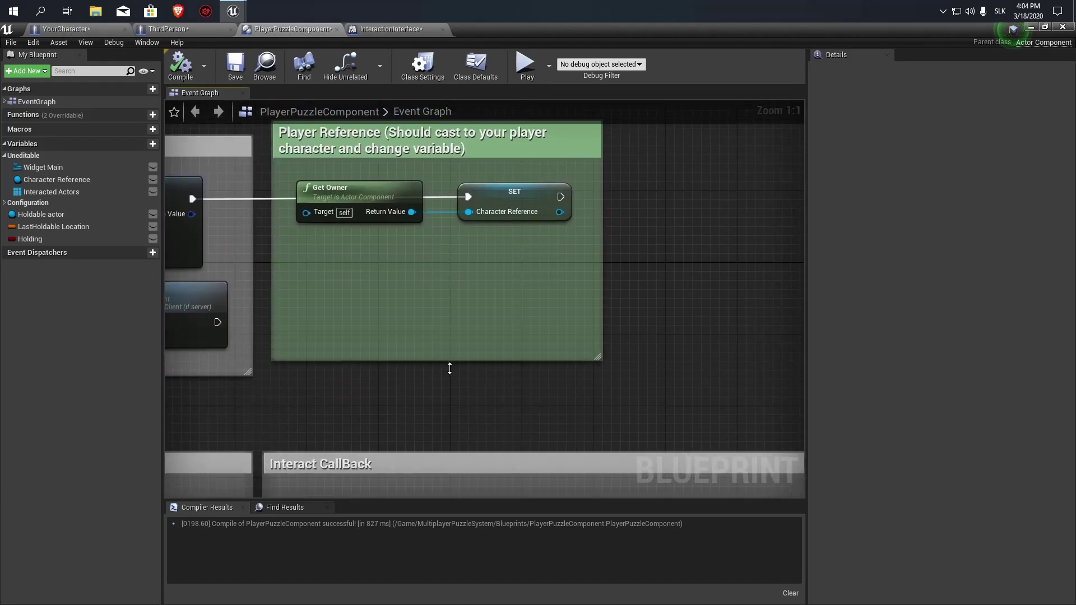
click(486, 217)
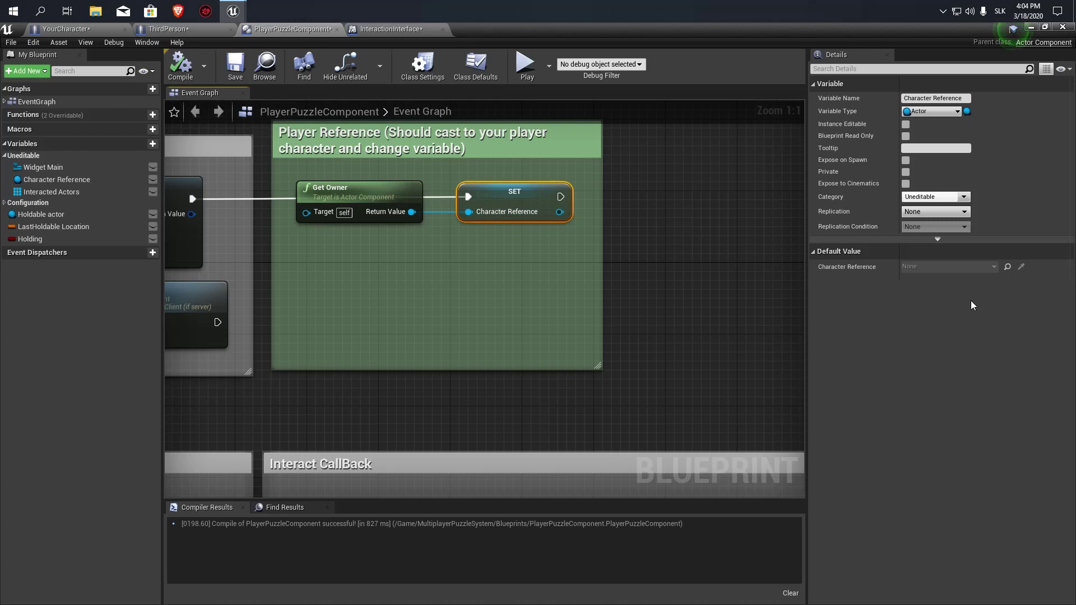
click(944, 115)
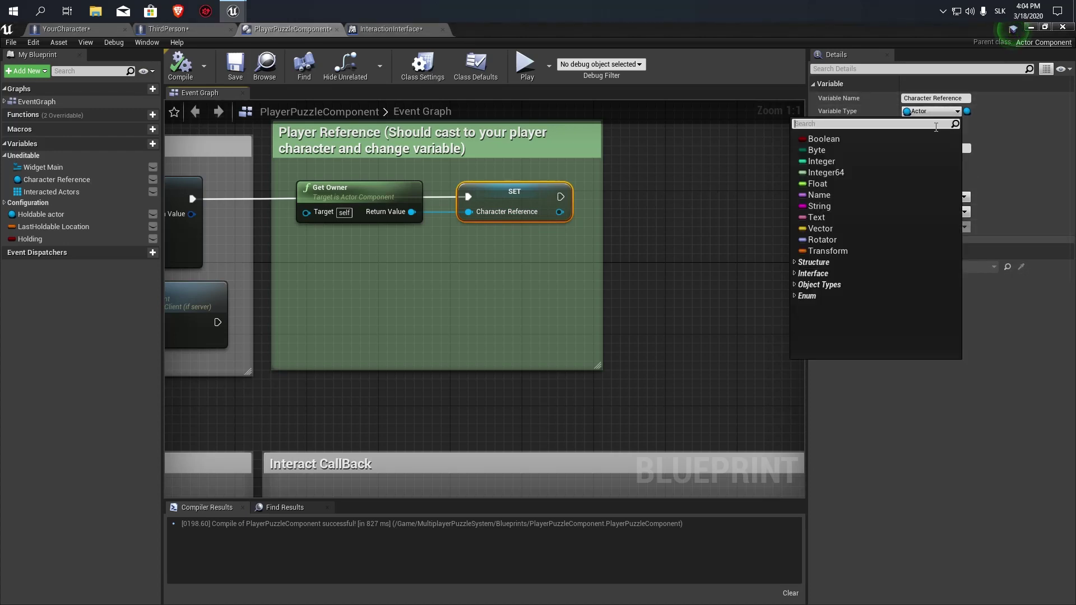
text(charac)
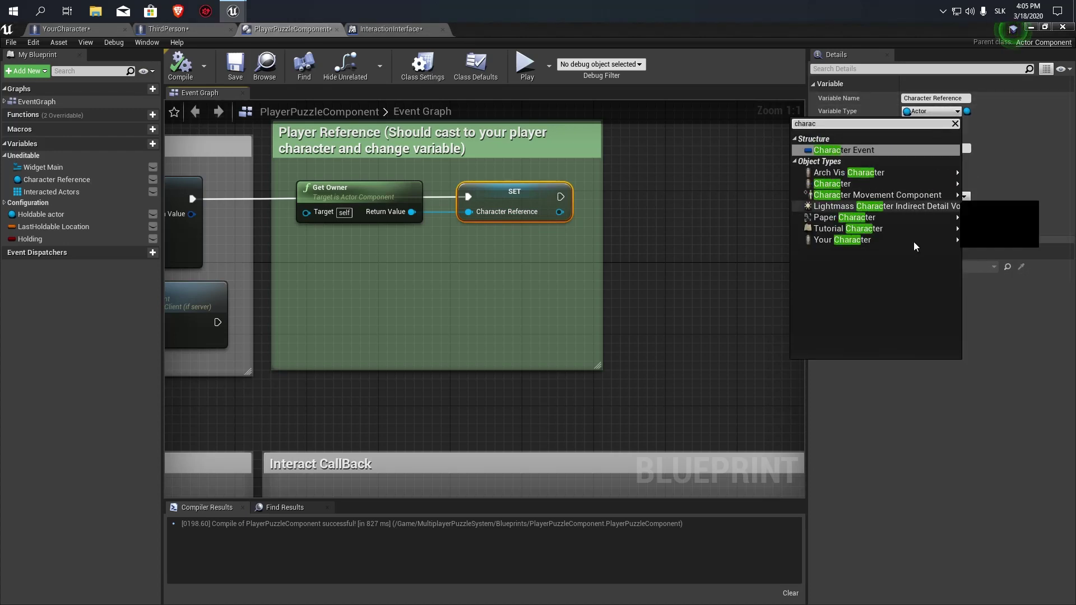
mouse_move(882, 239)
click(997, 244)
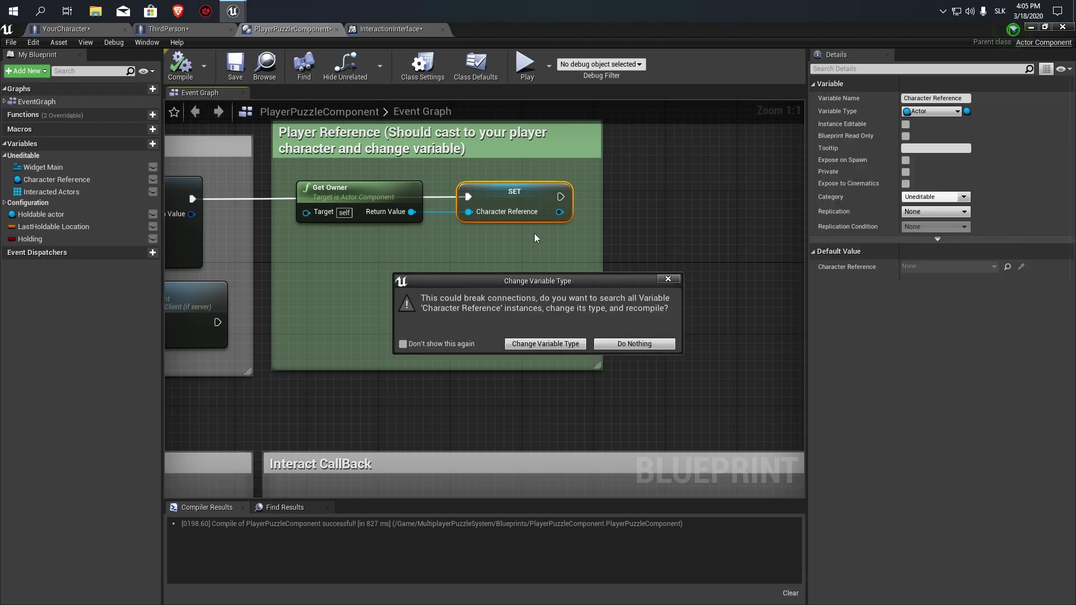
click(536, 346)
click(804, 151)
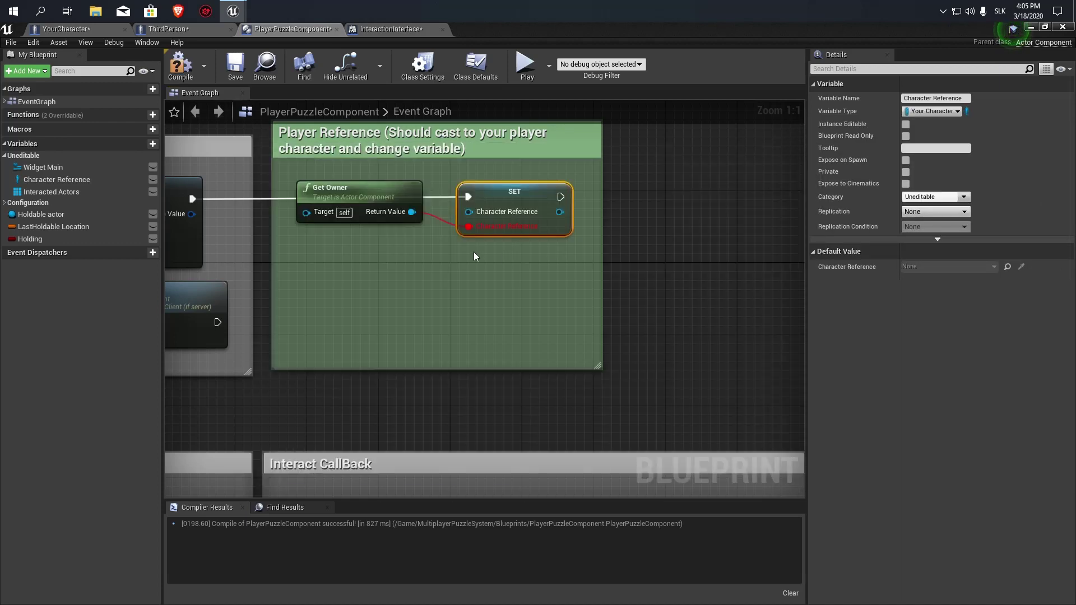
Insert a Cast To YourCharacter node after Get Owner and wire its exec into SET Character Reference.
drag(483, 216, 455, 278)
text(cast to y)
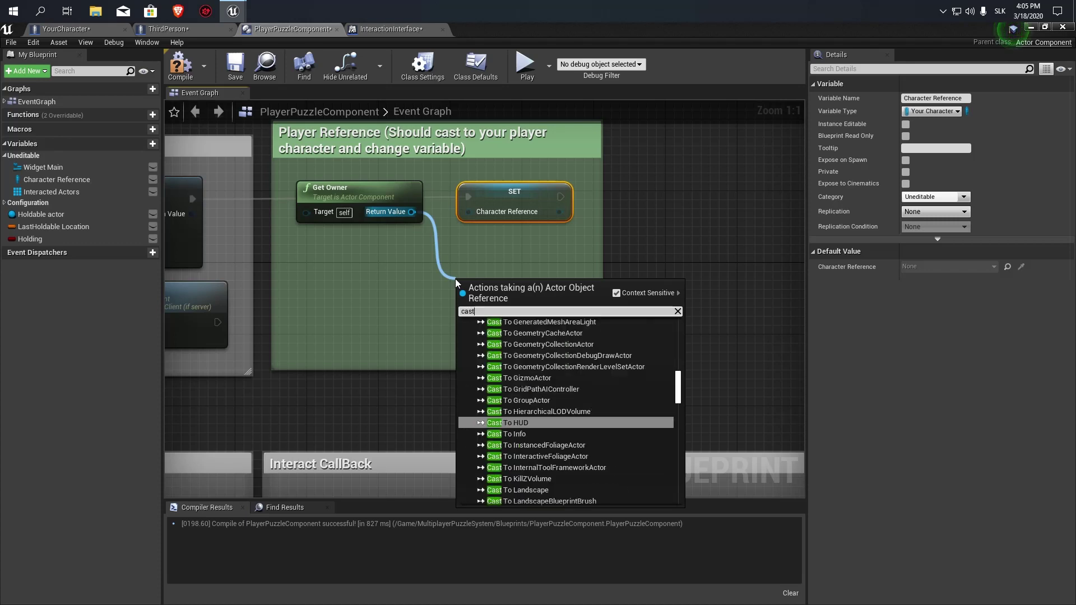
key(Return)
drag(330, 187, 332, 315)
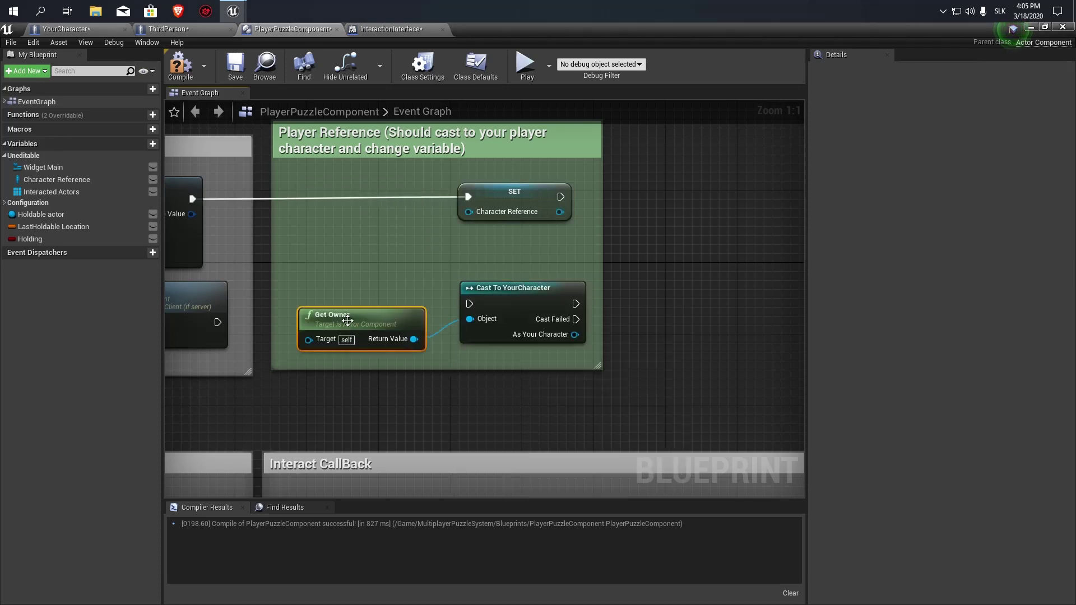
drag(508, 289, 341, 199)
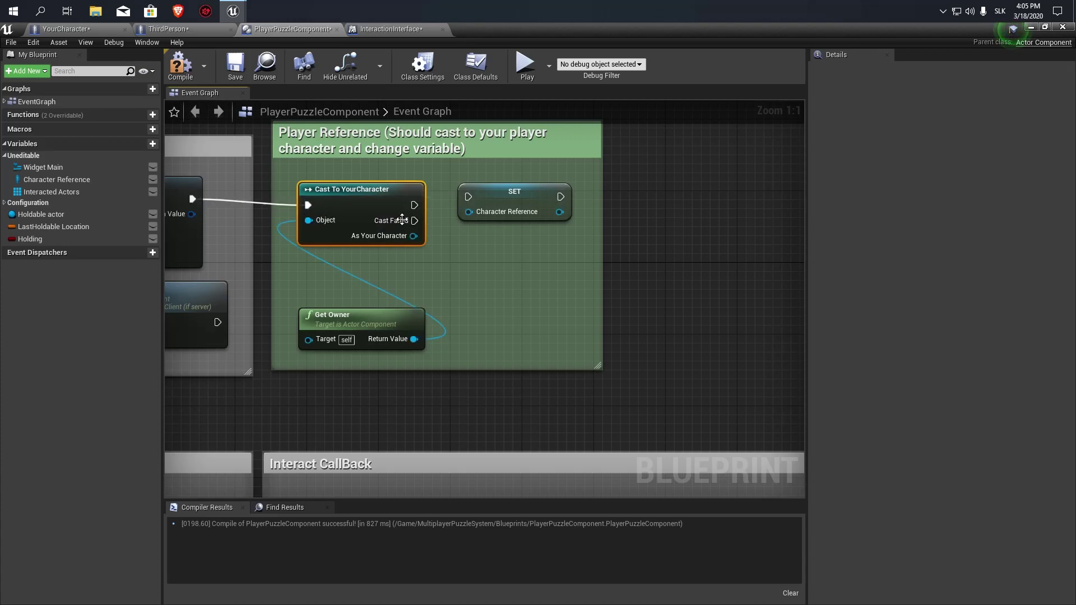
drag(415, 205, 457, 198)
drag(381, 207, 381, 198)
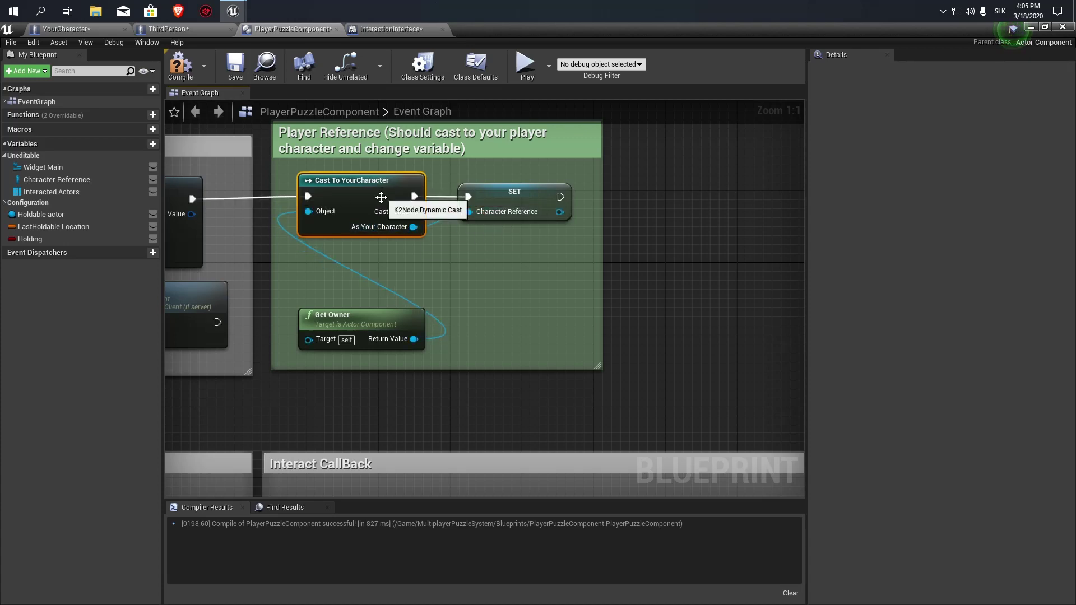
scroll(307, 236, down, 4)
Wire Character Reference straight into the Mesh Target pin and delete the Cast To ThirdPerson node.
scroll(307, 236, down, 3)
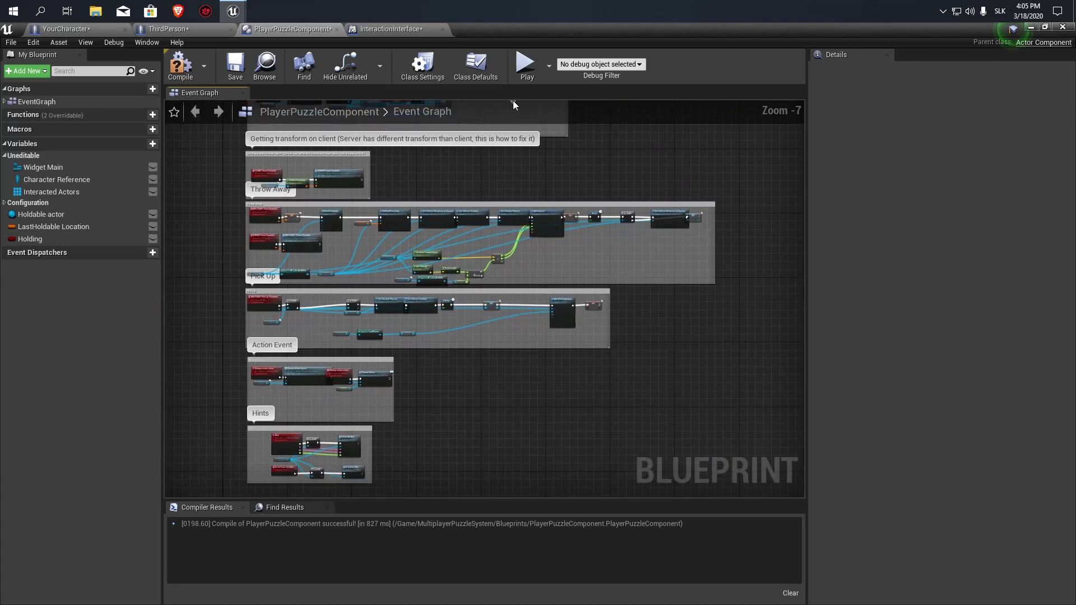
right_drag(381, 302, 401, 238)
scroll(401, 238, up, 8)
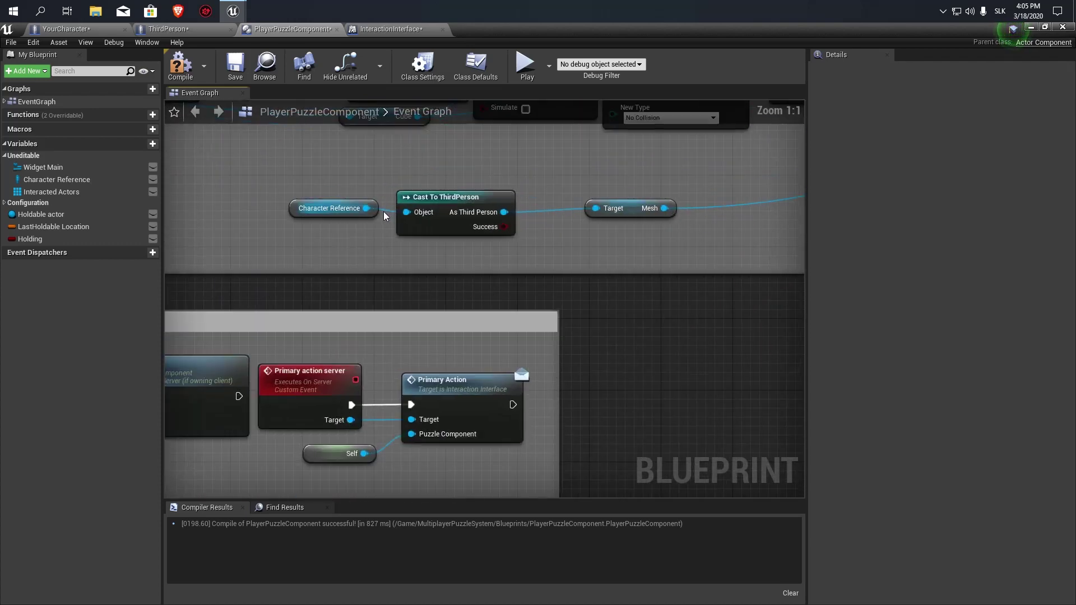
drag(505, 211, 615, 212)
click(476, 219)
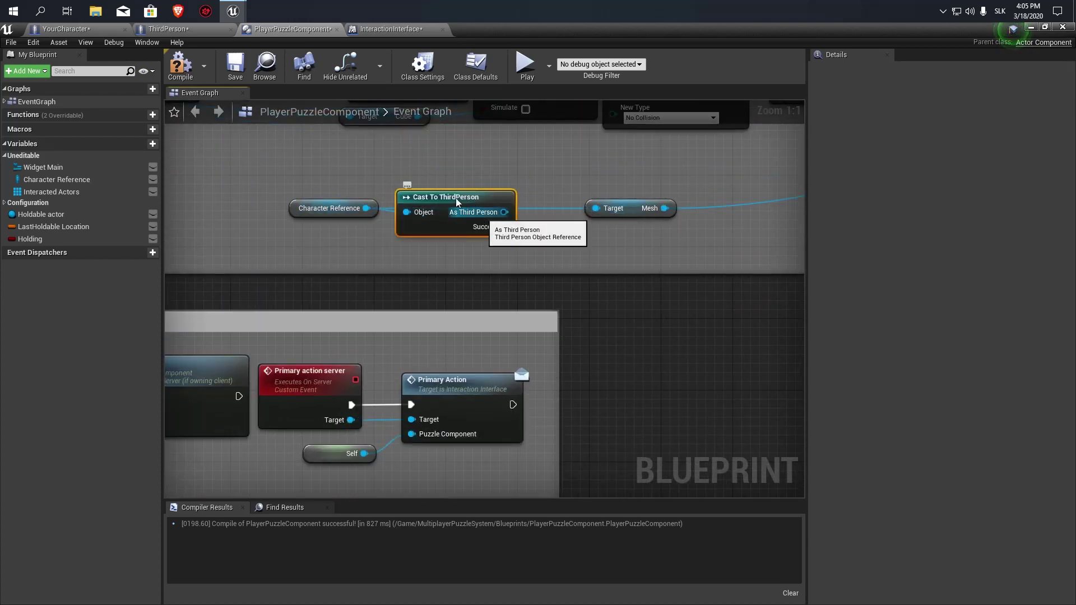
key(Delete)
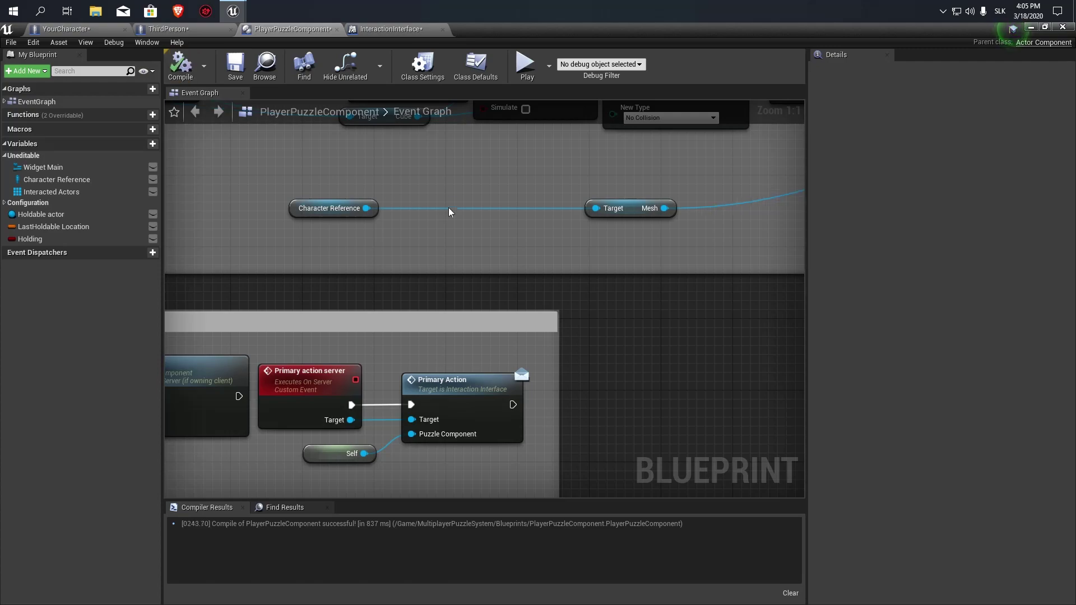
scroll(448, 211, down, 12)
Add an E key press event to the YourCharacter event graph.
right_drag(348, 352, 353, 156)
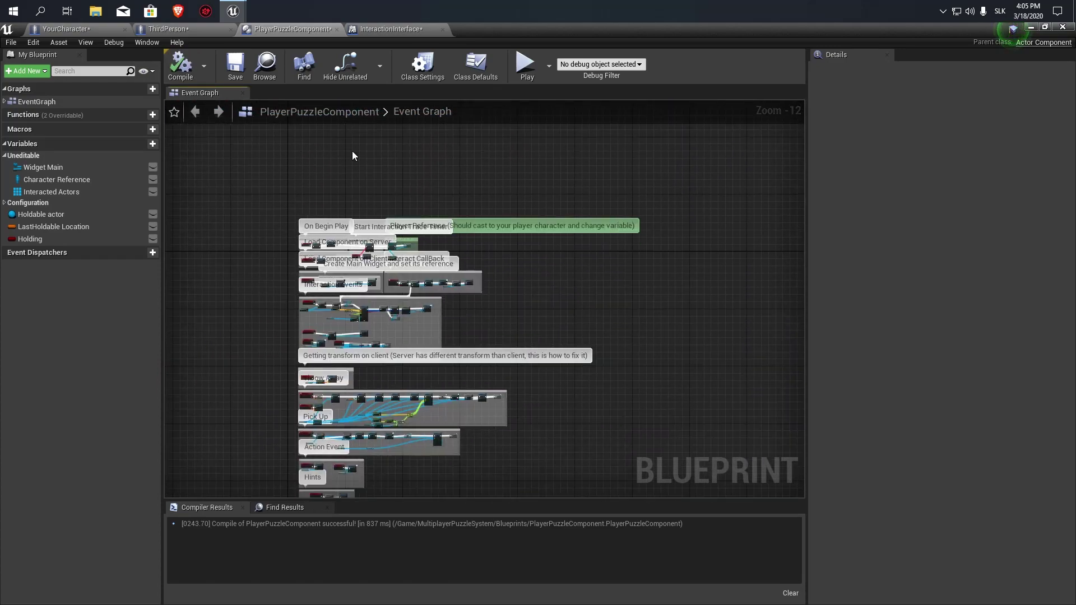
scroll(352, 150, up, 1)
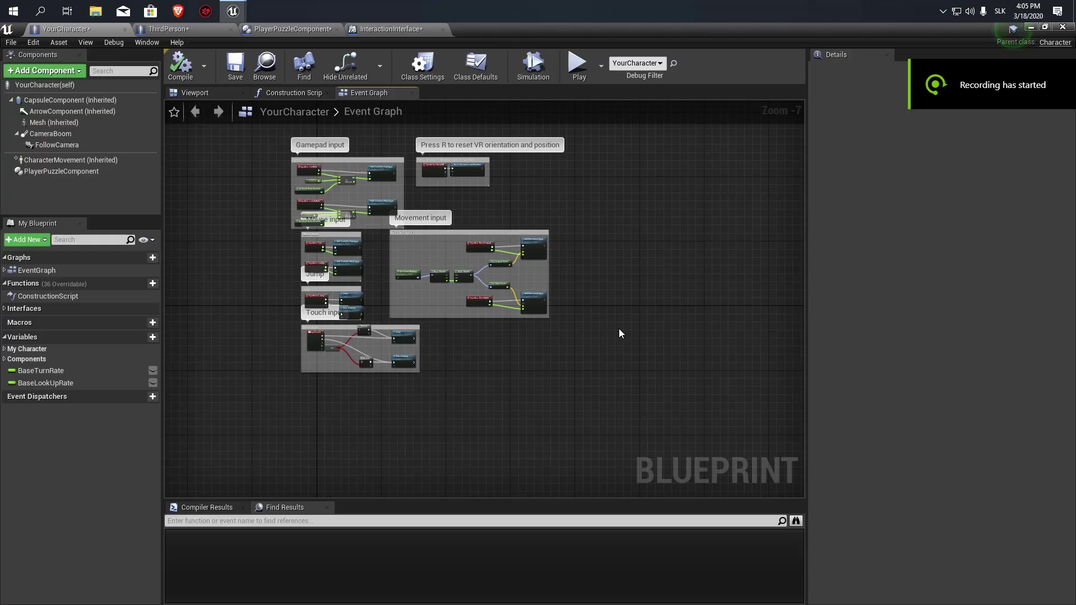
right_drag(622, 334, 690, 322)
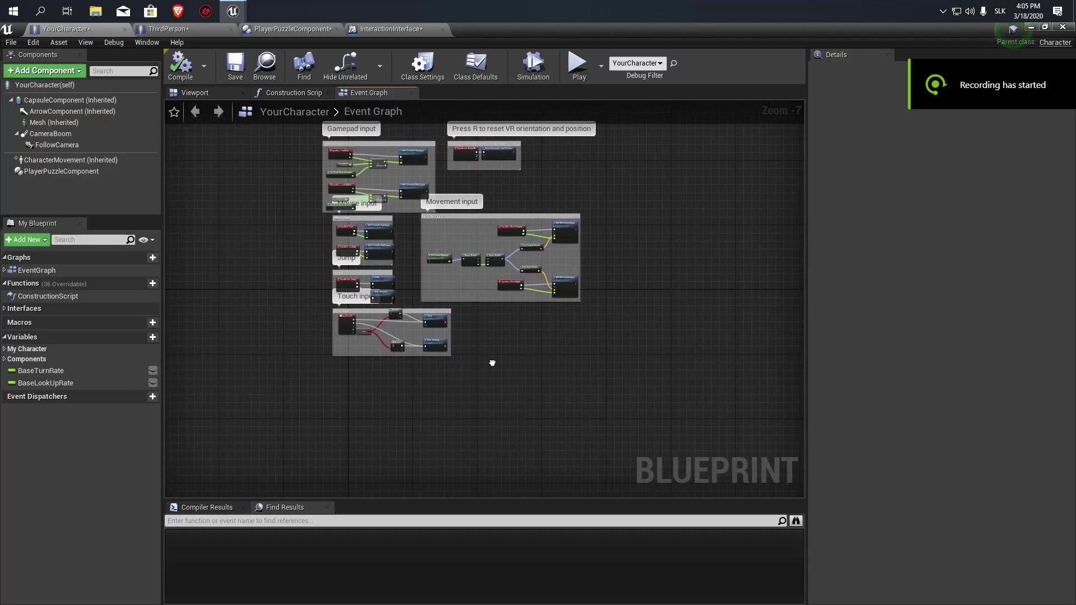
right_drag(504, 386, 409, 315)
scroll(351, 337, up, 3)
scroll(301, 467, down, 4)
right_drag(301, 467, 355, 303)
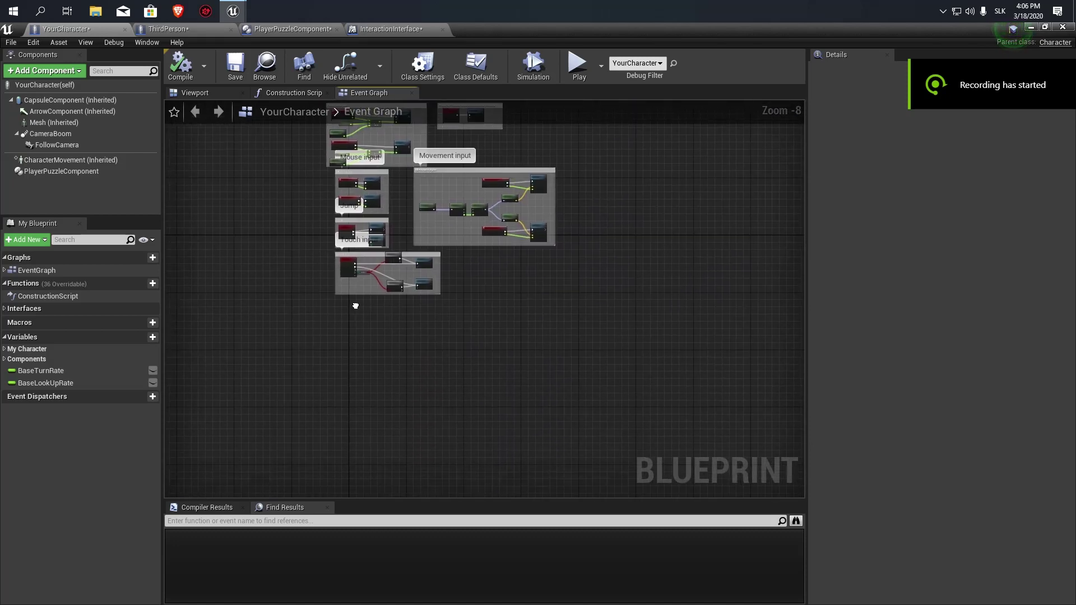
scroll(253, 196, up, 1)
scroll(338, 352, up, 3)
right_click(372, 307)
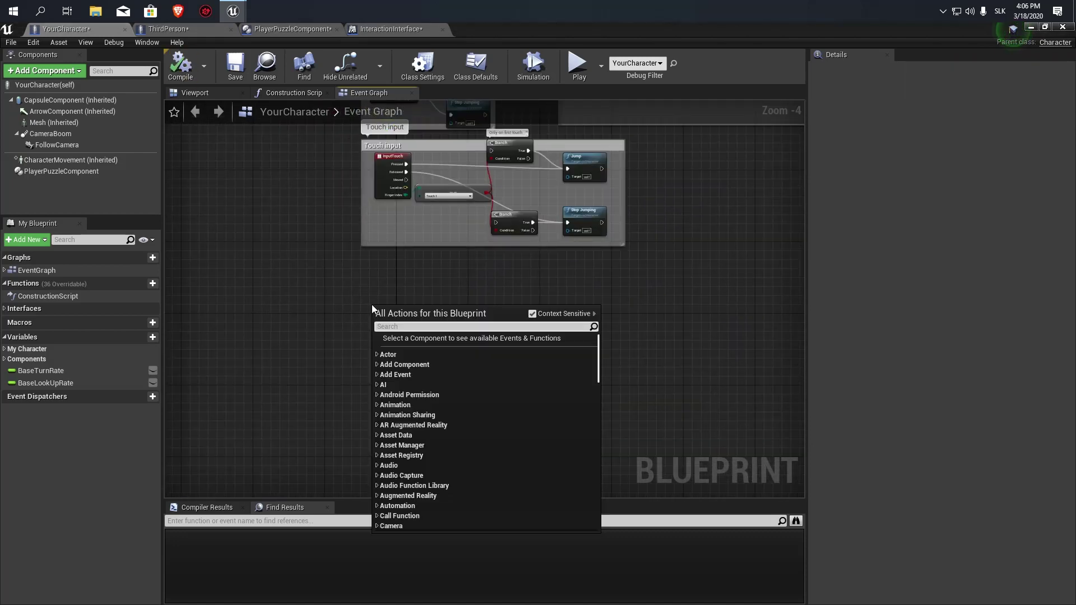
text(e key)
scroll(491, 423, up, 5)
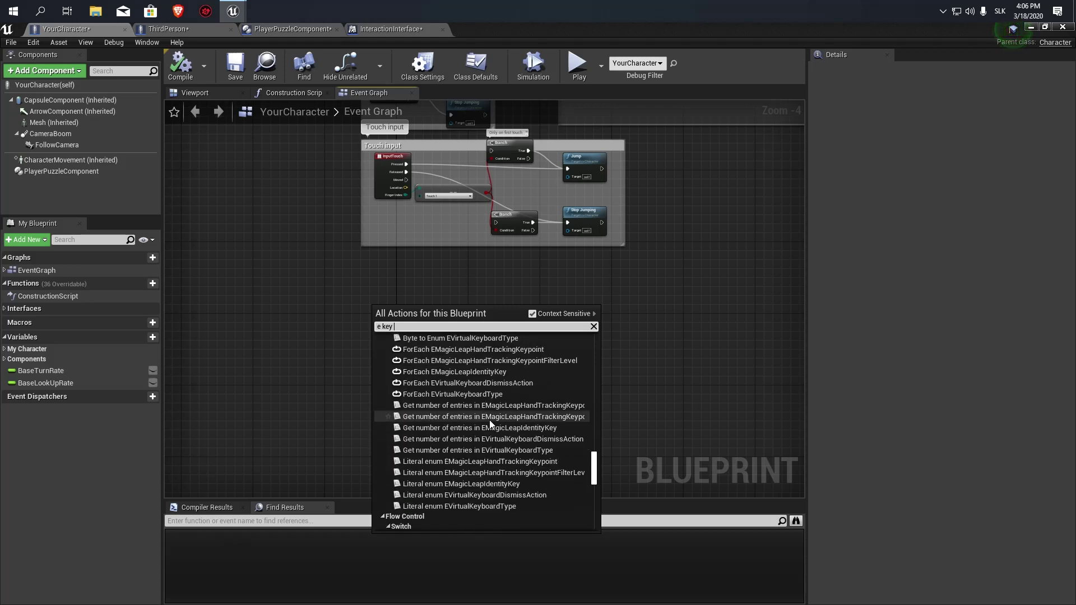
scroll(487, 419, up, 5)
scroll(486, 419, up, 3)
scroll(487, 424, up, 5)
scroll(486, 423, up, 5)
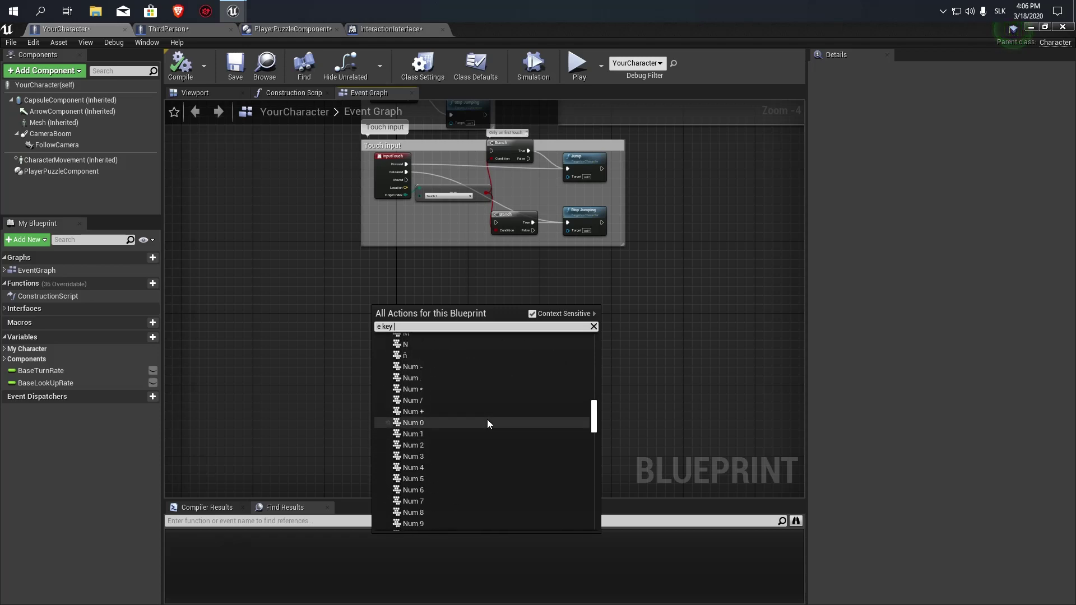
scroll(487, 423, up, 5)
scroll(487, 424, up, 5)
scroll(471, 427, up, 3)
scroll(451, 440, up, 2)
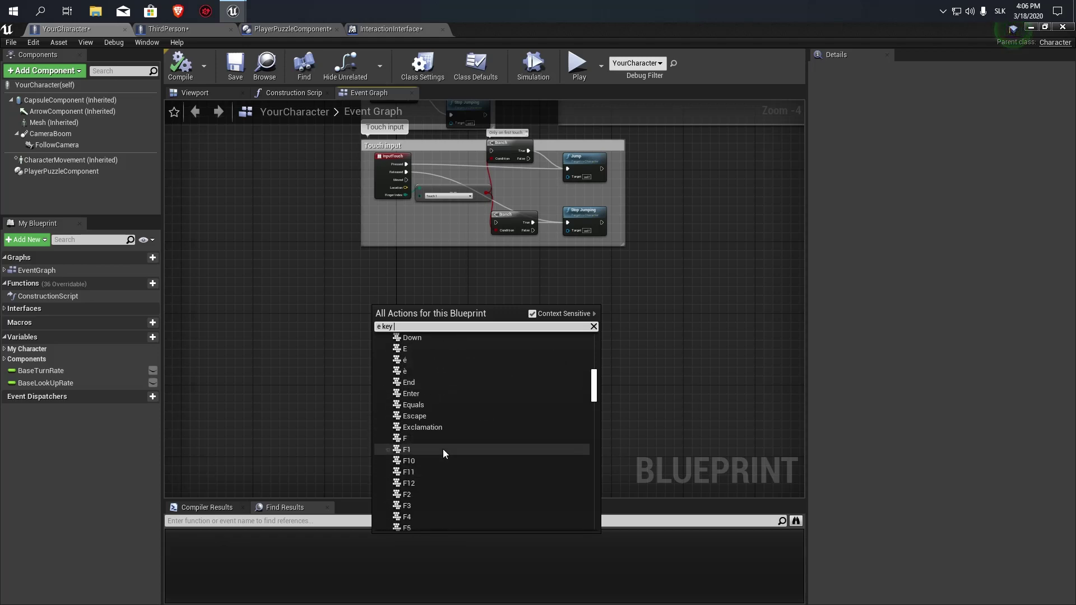
scroll(442, 449, up, 2)
click(418, 423)
scroll(382, 314, up, 4)
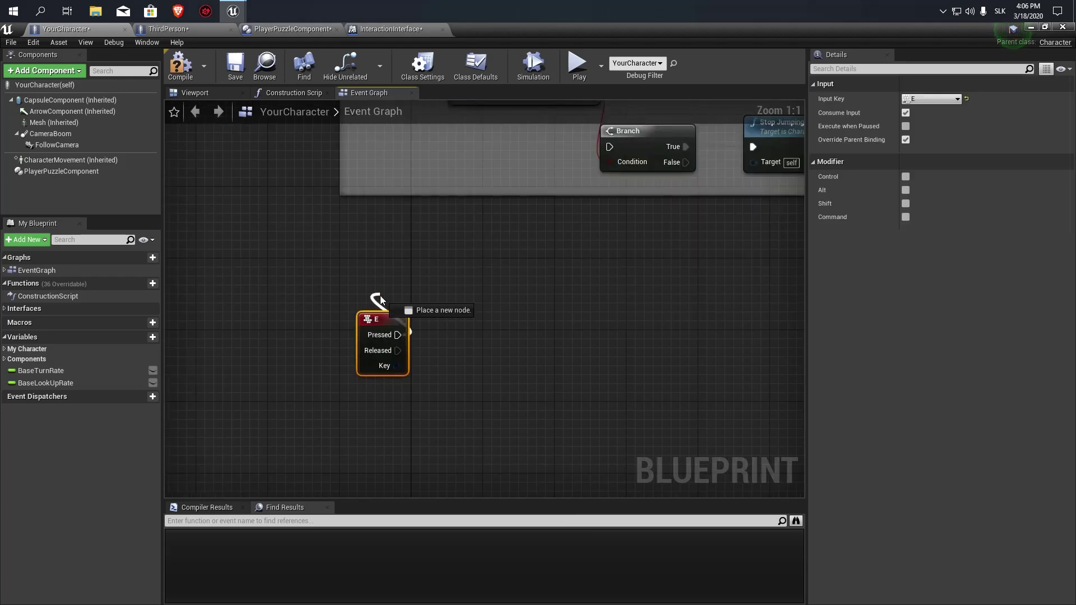
Connect E Pressed to an Interact Actors call on the Player Puzzle Component.
mouse_move(387, 319)
mouse_down()
mouse_move(368, 265)
mouse_move(441, 286)
mouse_up()
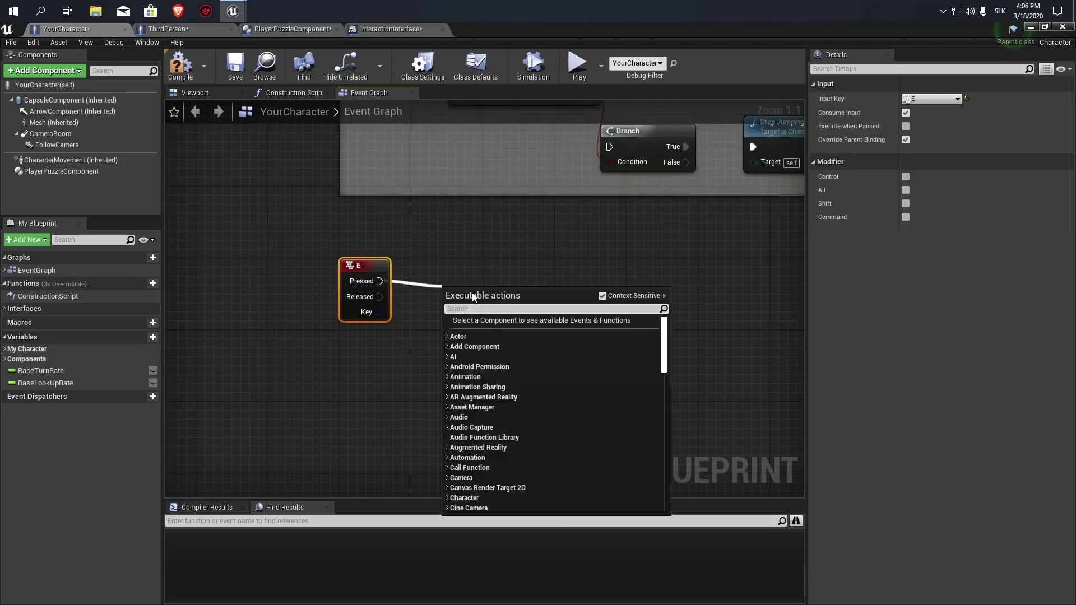
text(inte)
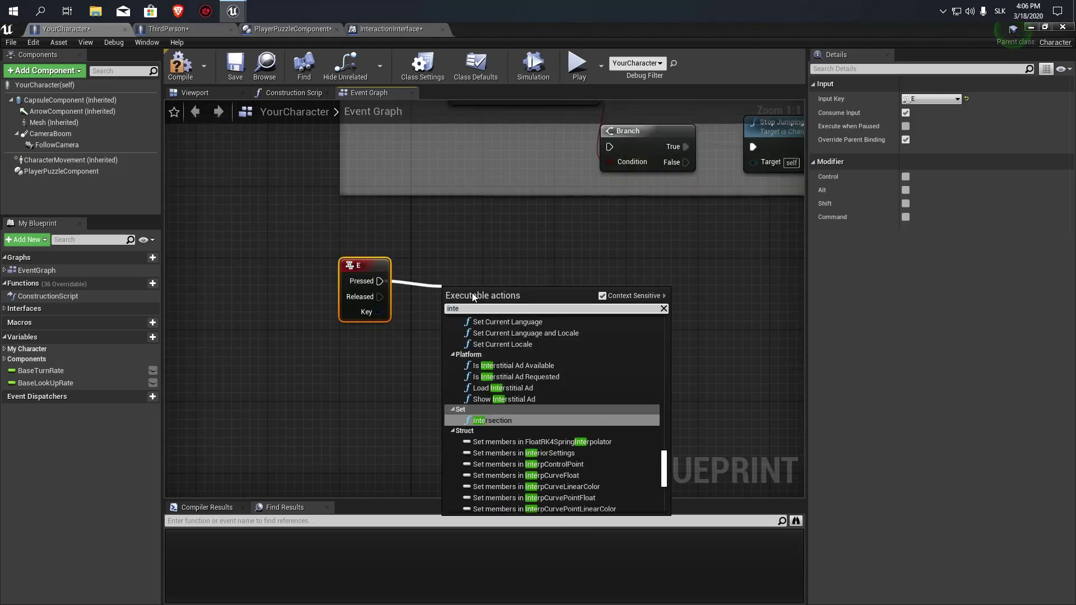
text(raction)
key(Escape)
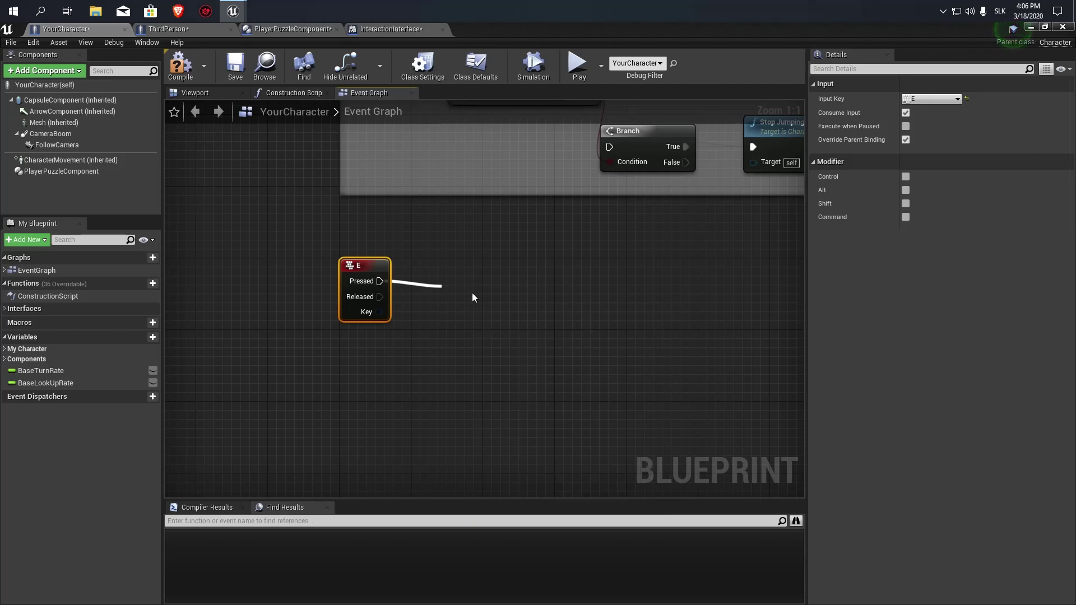
right_drag(321, 434, 365, 349)
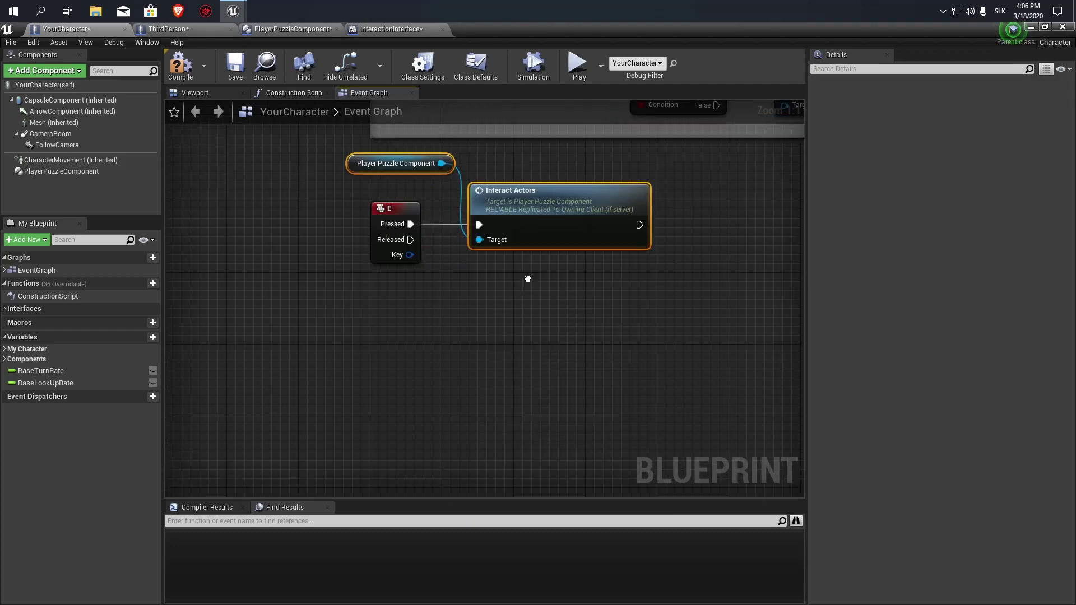
right_click(365, 349)
text(interact)
key(Escape)
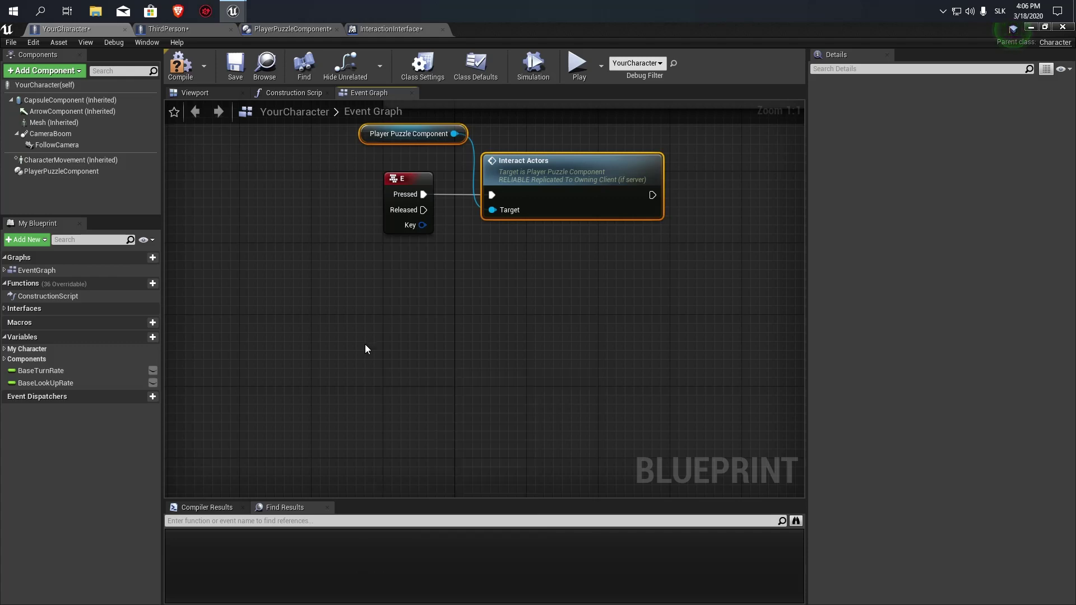
Add a Left Mouse Button event whose Pressed calls Primary Action Client, and tidy the nodes.
key(ctrl+v)
drag(377, 363, 396, 274)
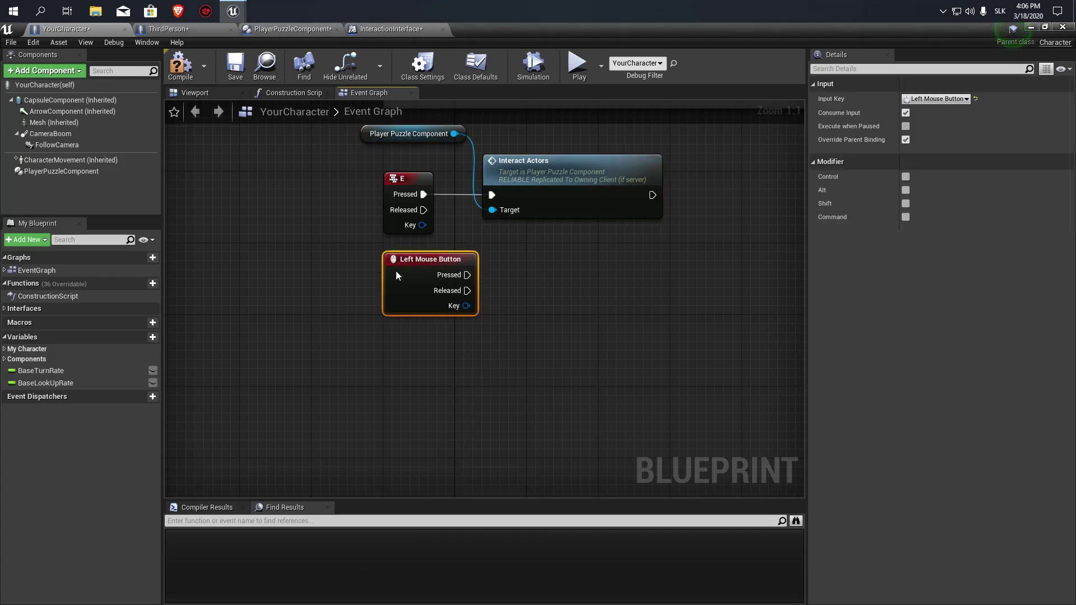
right_drag(396, 275, 246, 294)
drag(318, 293, 387, 302)
text(p)
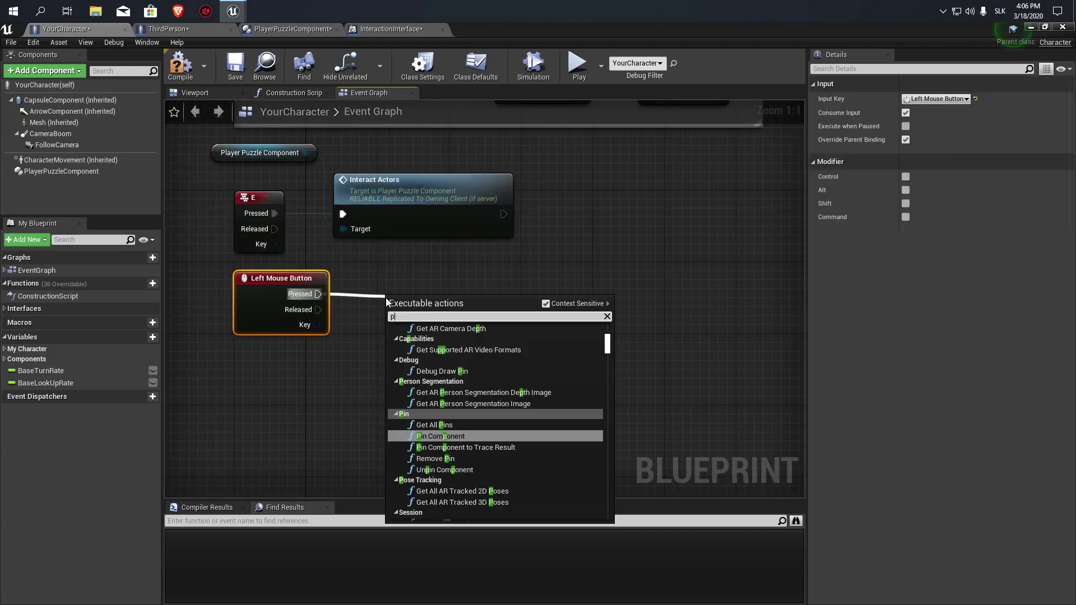
text(rimary action)
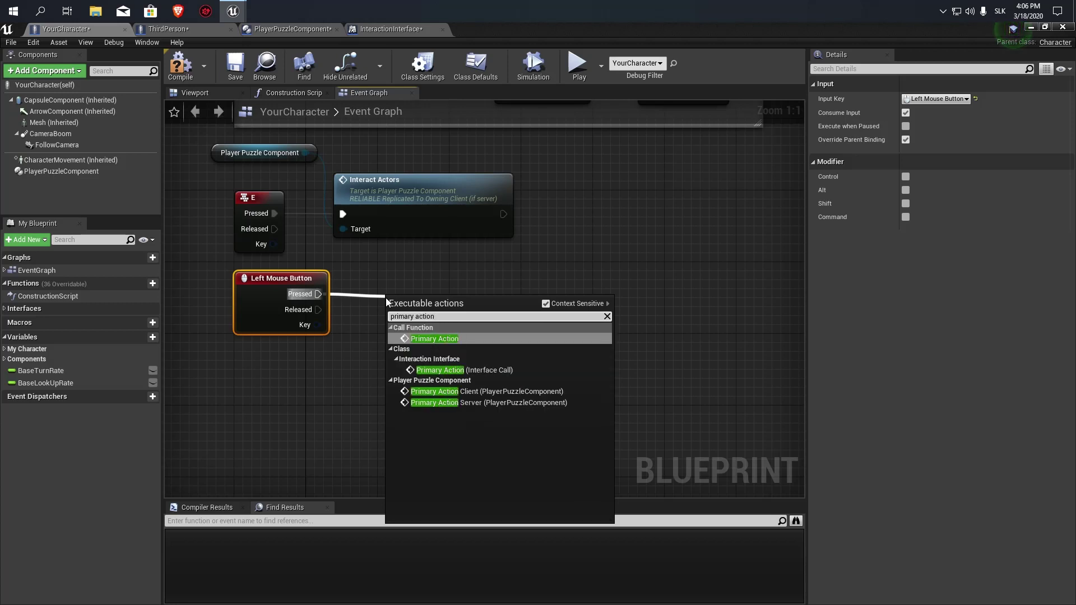
click(496, 392)
drag(434, 293, 428, 265)
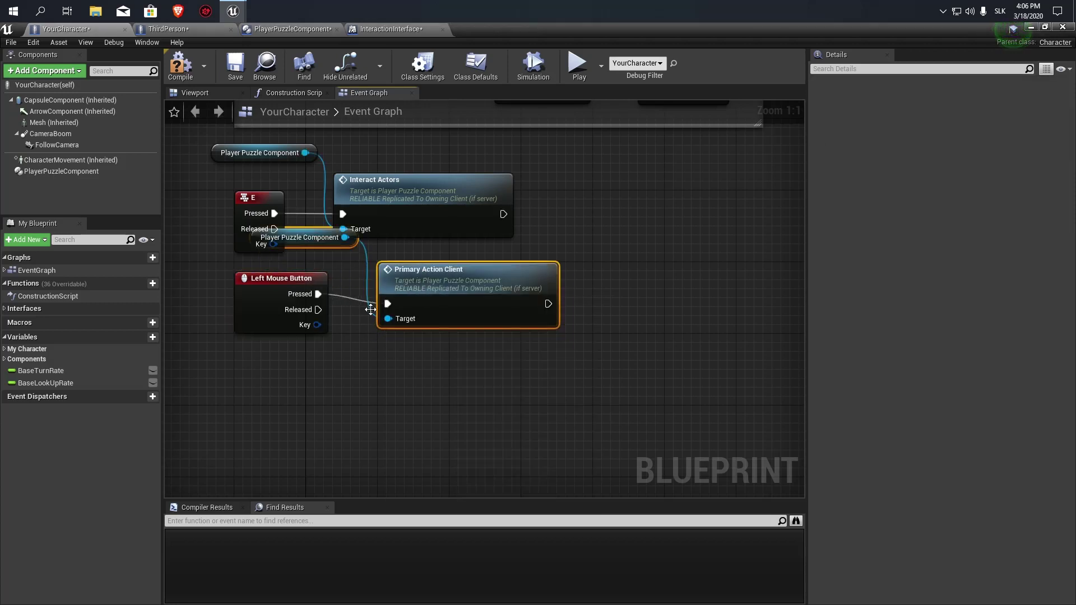
drag(318, 245, 316, 357)
drag(432, 290, 405, 281)
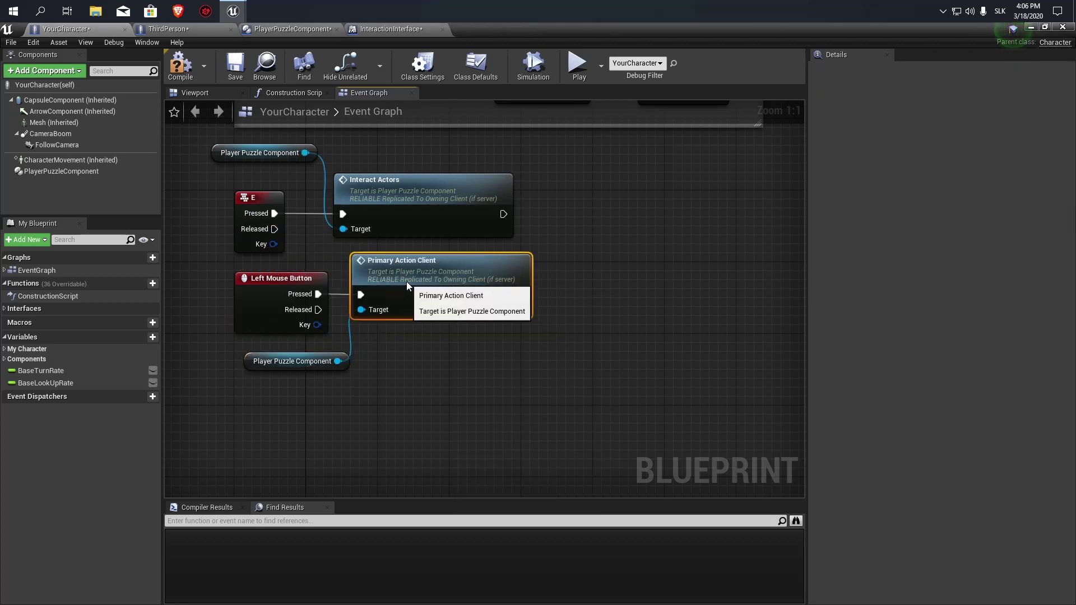
right_drag(406, 281, 299, 323)
scroll(299, 324, down, 1)
drag(268, 303, 281, 307)
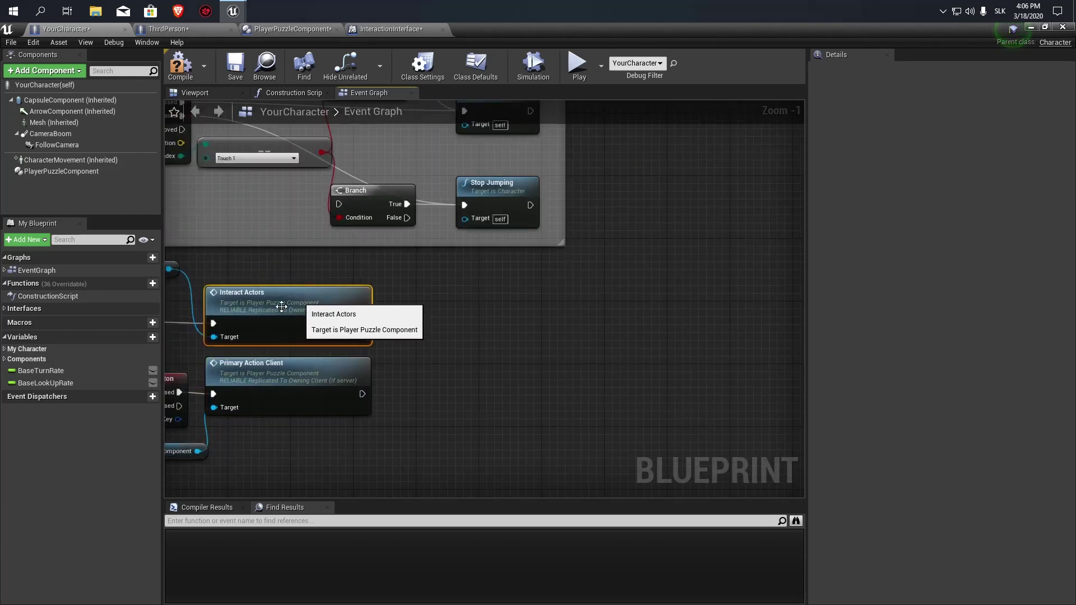
Create a boolean variable named CanBeInteracted? and place a getter for it.
click(147, 338)
text(In)
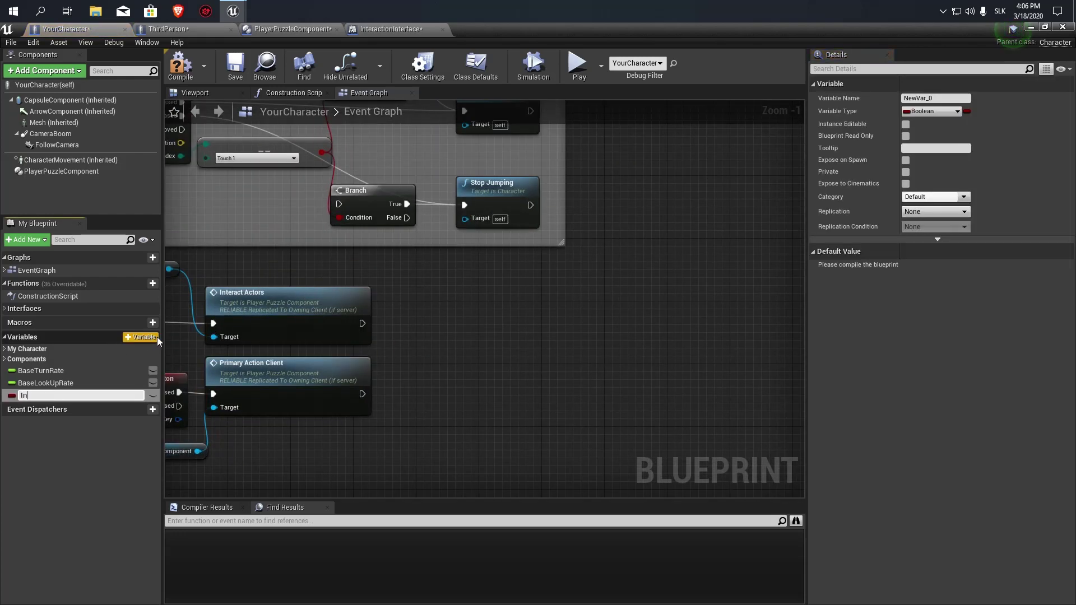
text(teraction)
key(BackSpace)
key(BackSpace)
key(BackSpace)
key(BackSpace)
key(BackSpace)
key(BackSpace)
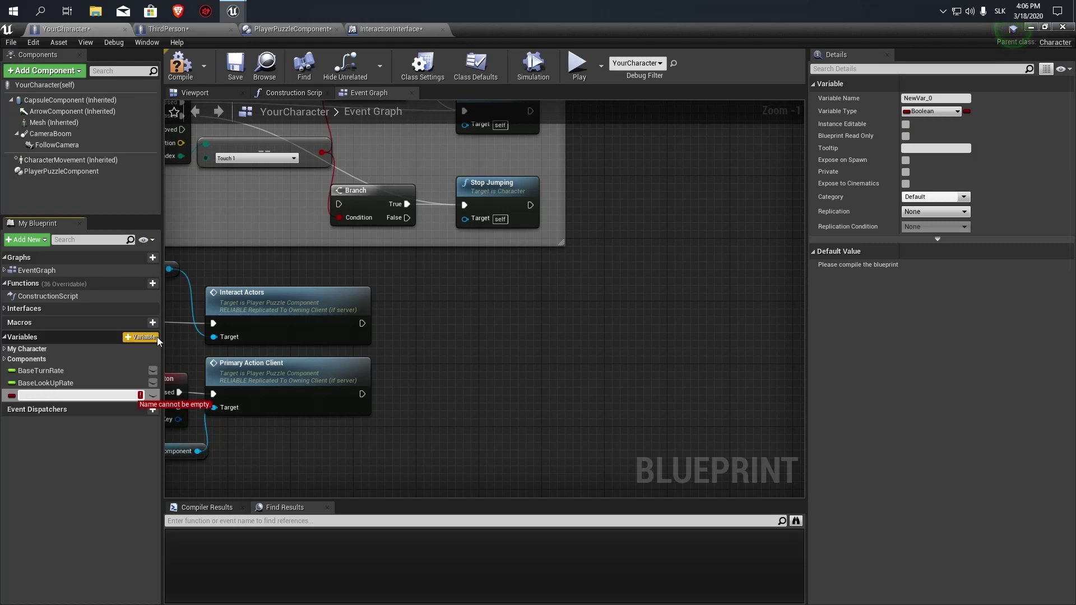
text(CanBe)
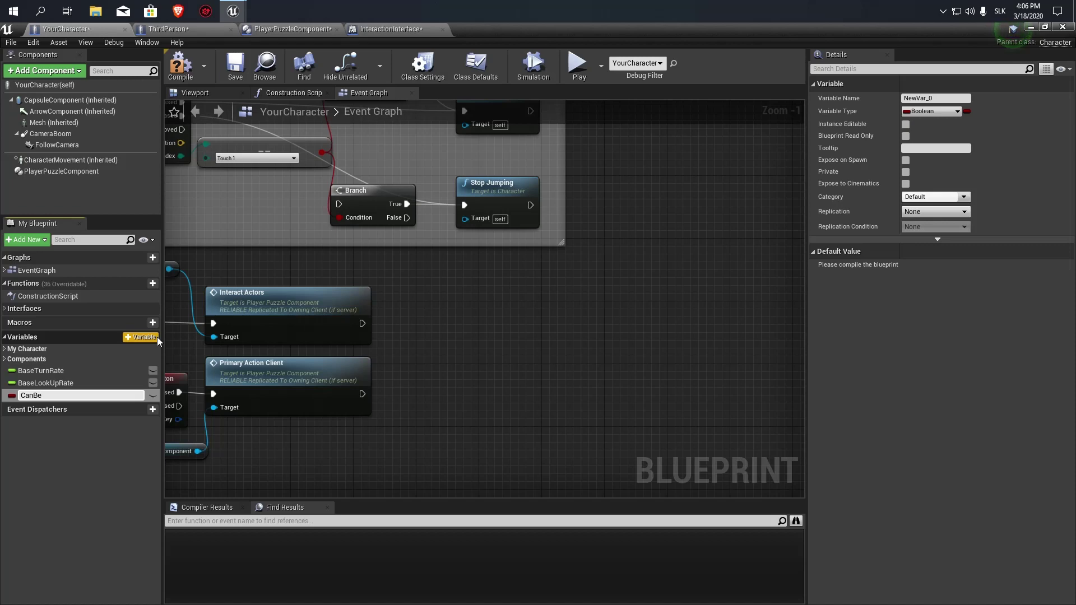
text(Interacted)
text(?)
key(Return)
right_drag(460, 345, 490, 336)
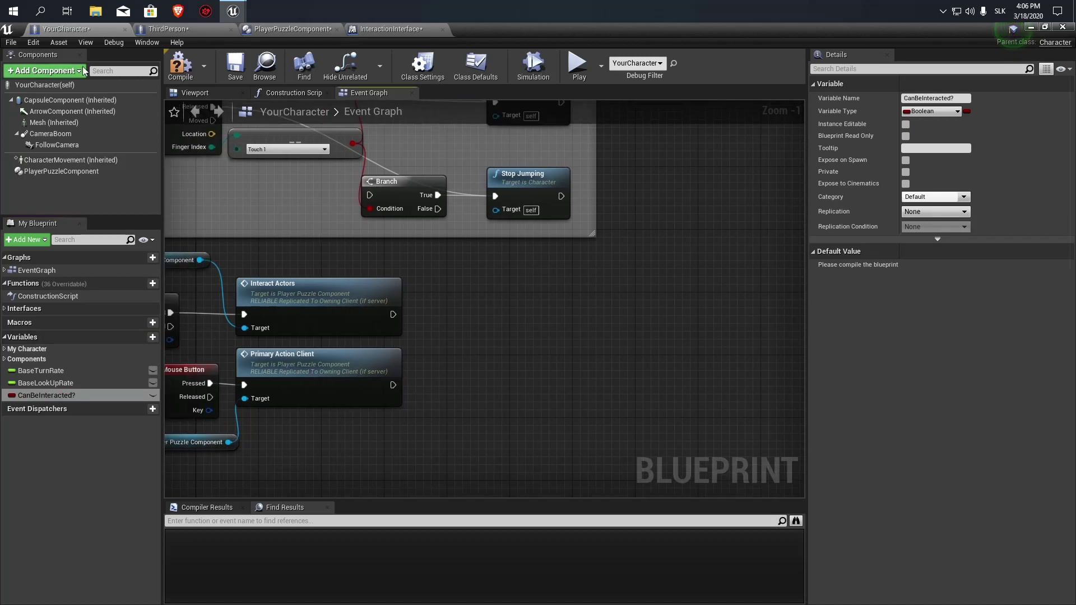
drag(50, 395, 419, 465)
click(425, 478)
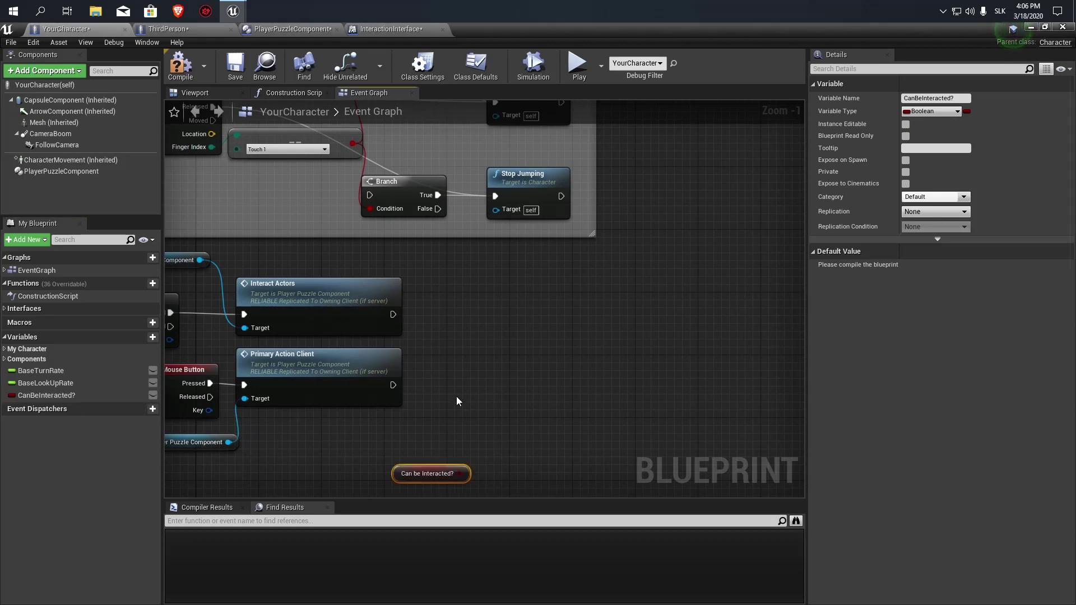
scroll(454, 381, up, 1)
Add an Event Call Interface event that triggers Interaction Callback.
right_click(448, 363)
text(event)
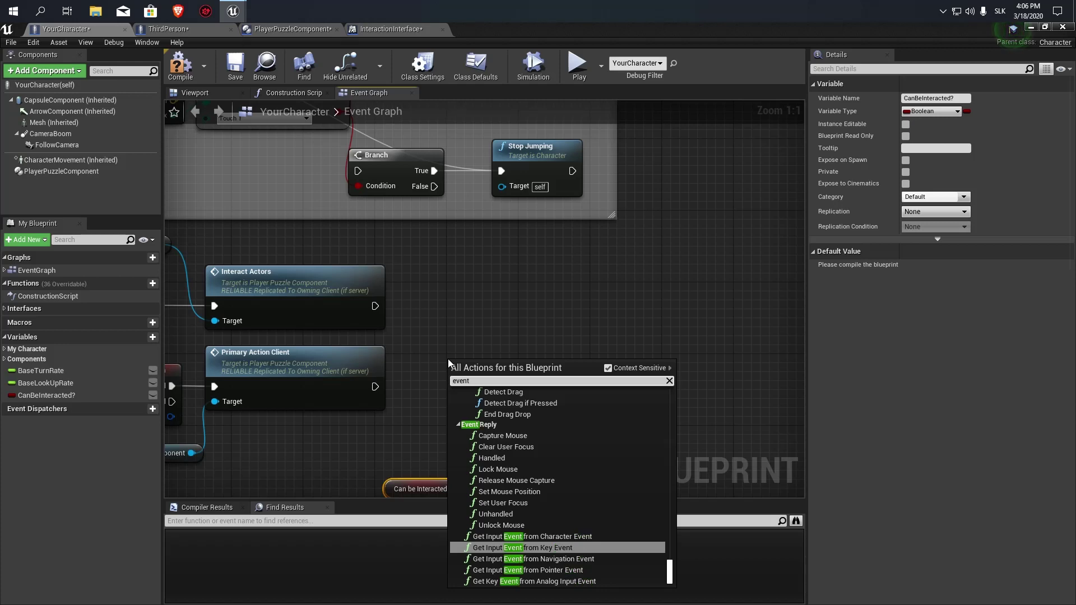
text( call)
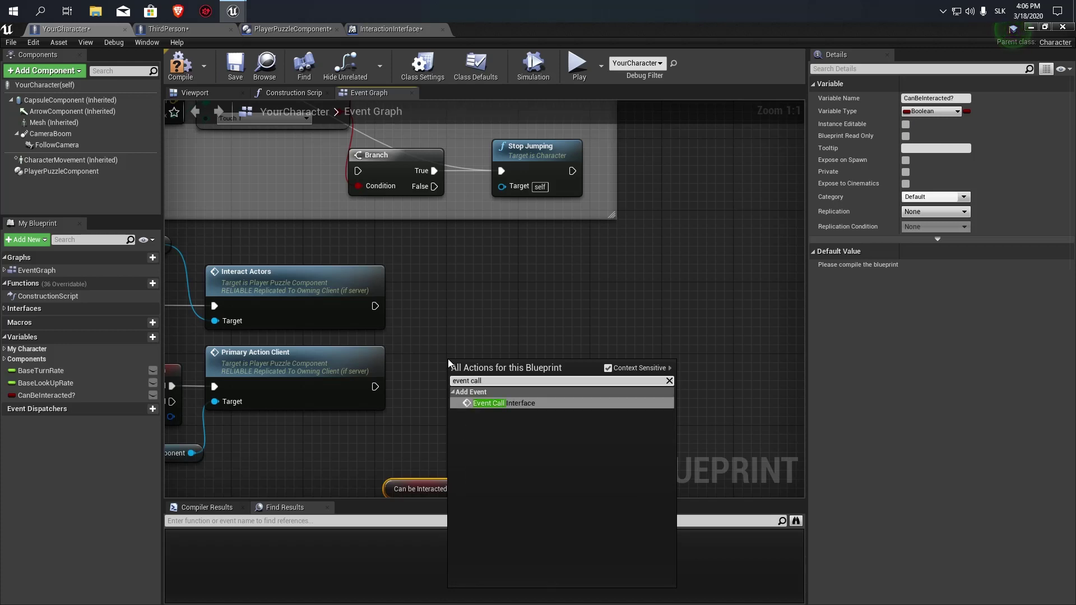
key(Return)
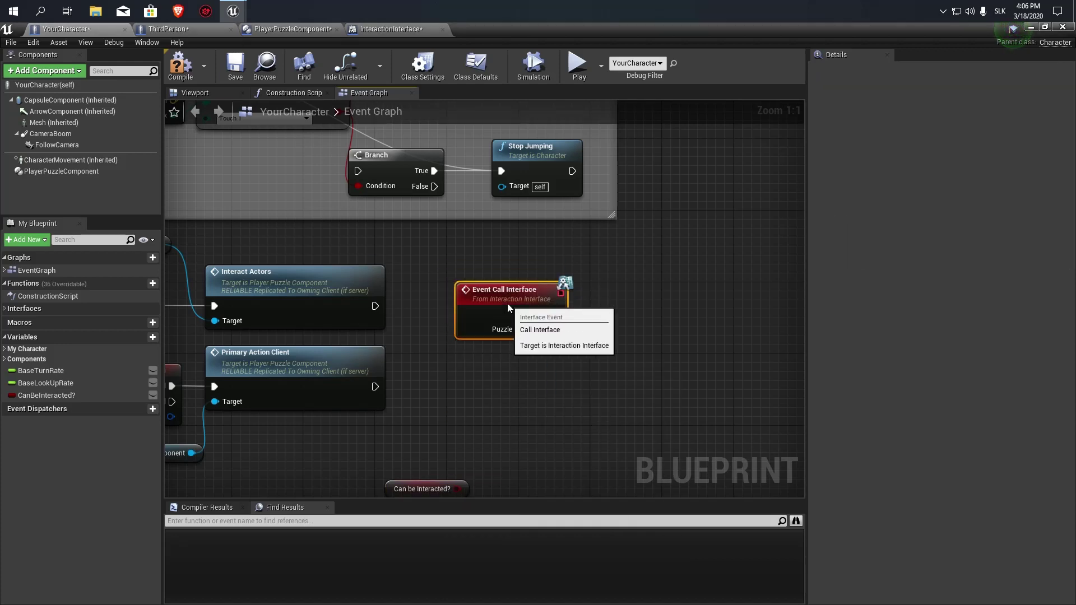
right_drag(533, 313, 455, 324)
drag(470, 324, 580, 320)
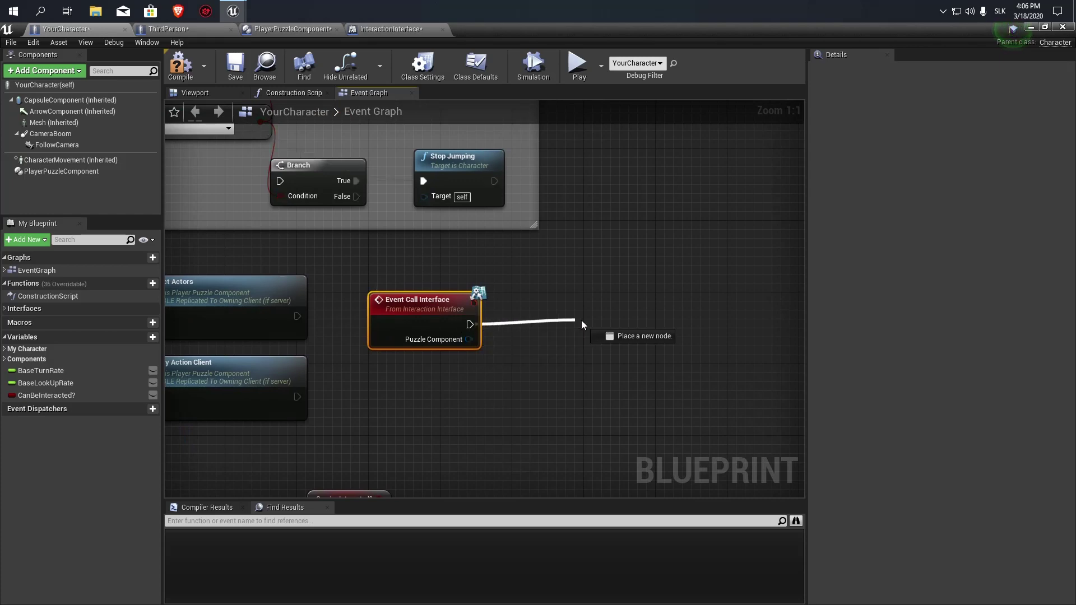
text(interact)
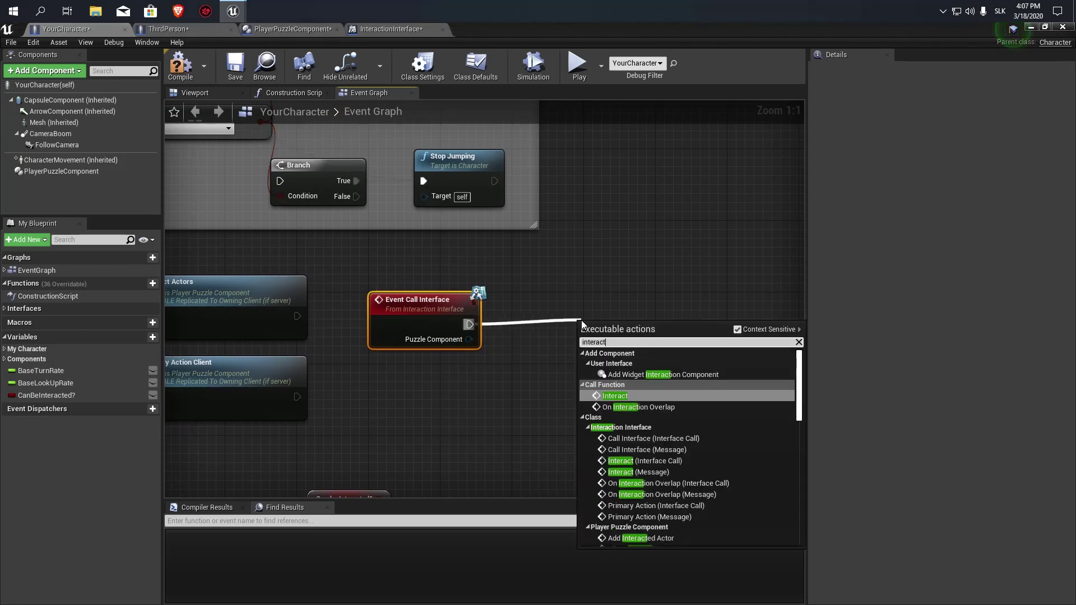
text(ion call)
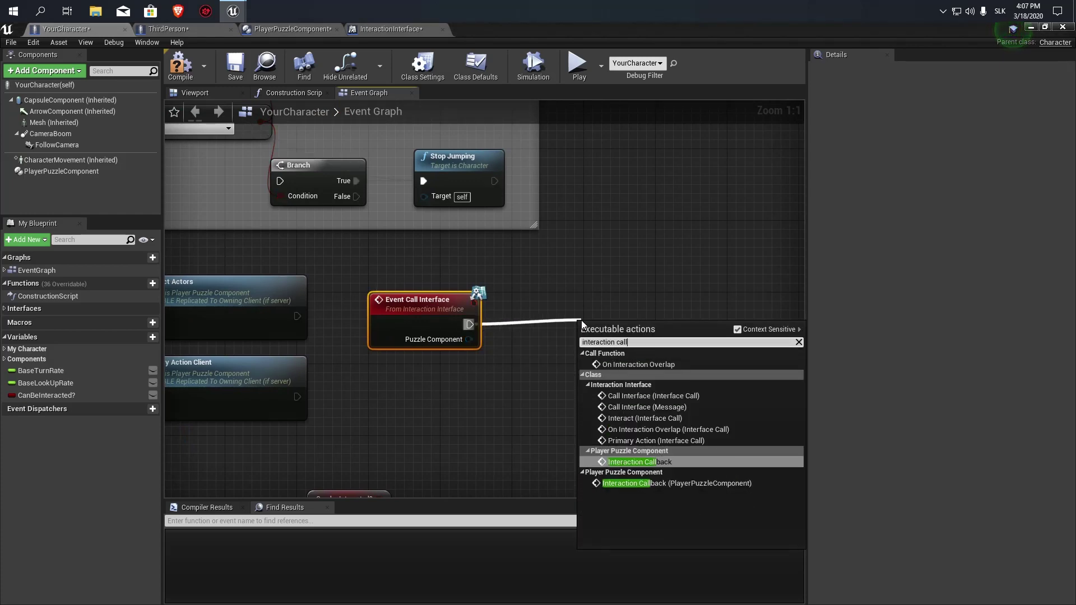
key(Return)
drag(599, 318, 600, 292)
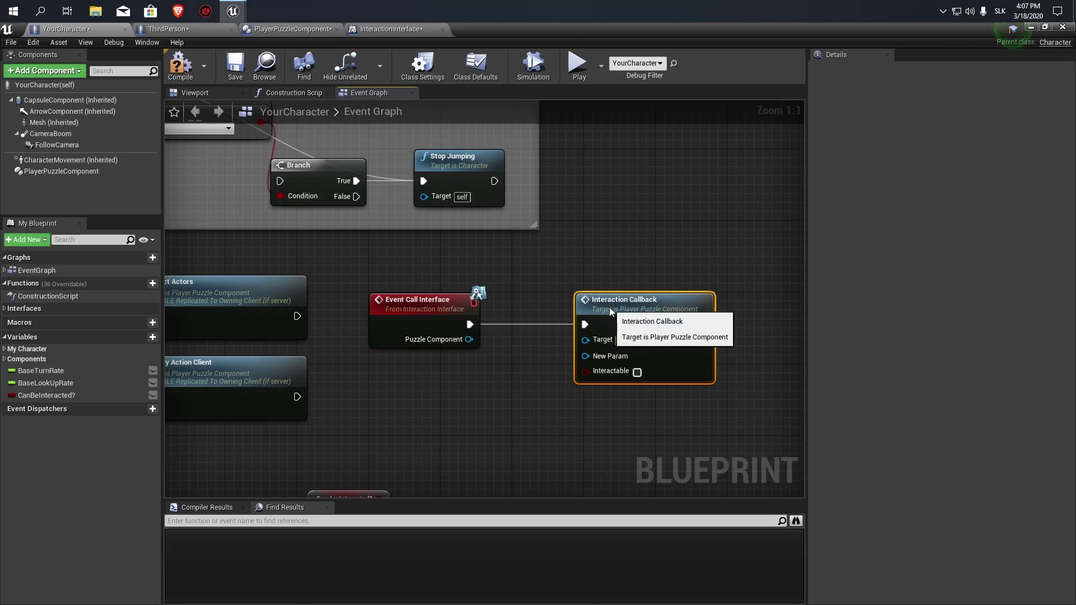
click(414, 65)
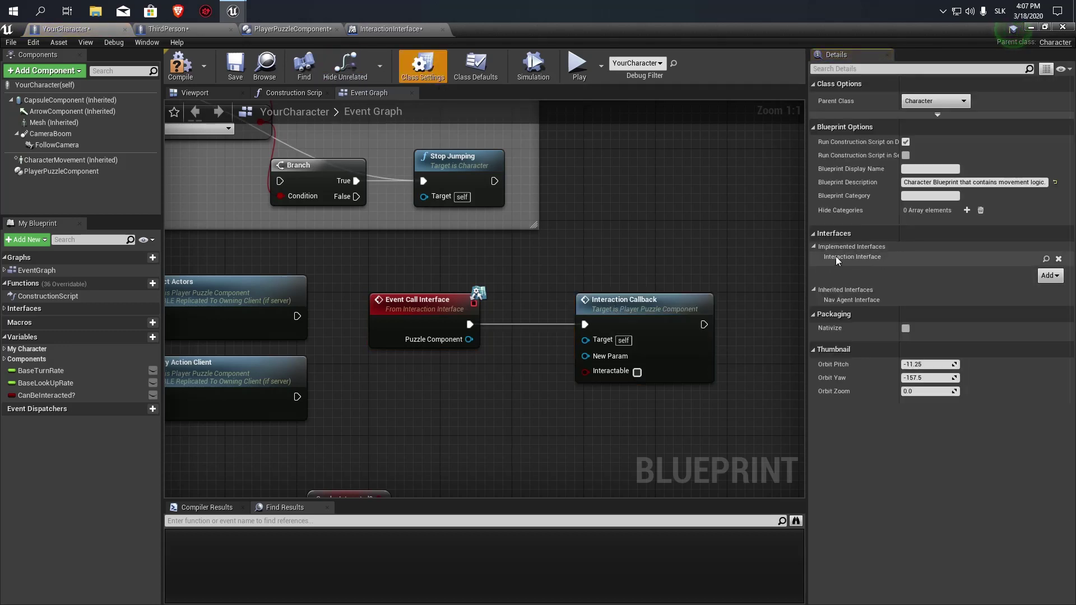
Feed Puzzle Component, Self and CanBeInteracted? into the Interaction Callback's pins.
right_drag(346, 492, 339, 409)
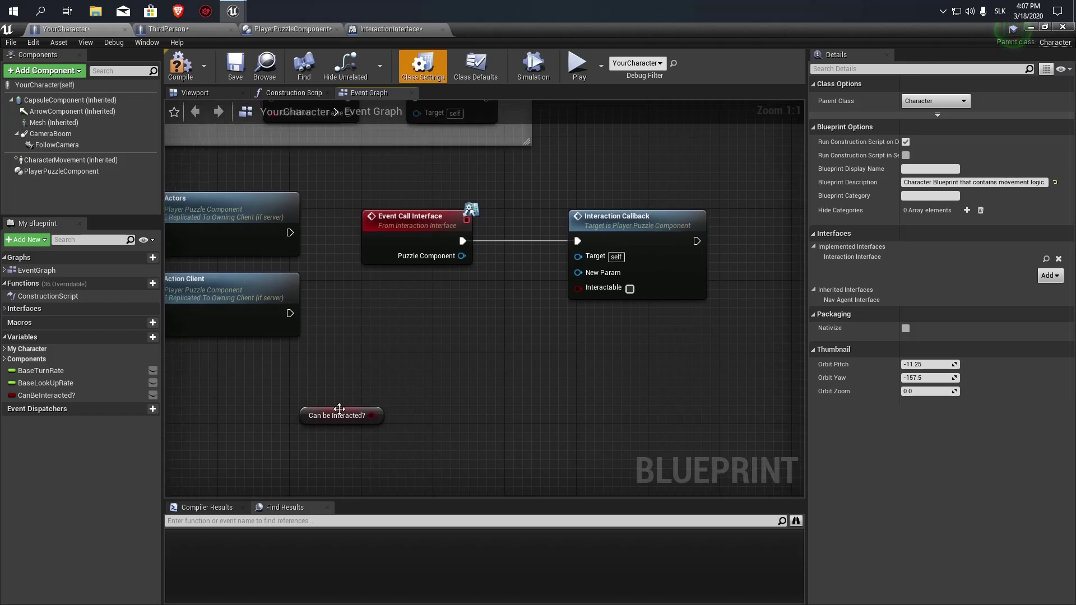
drag(606, 288, 605, 288)
drag(367, 421, 496, 341)
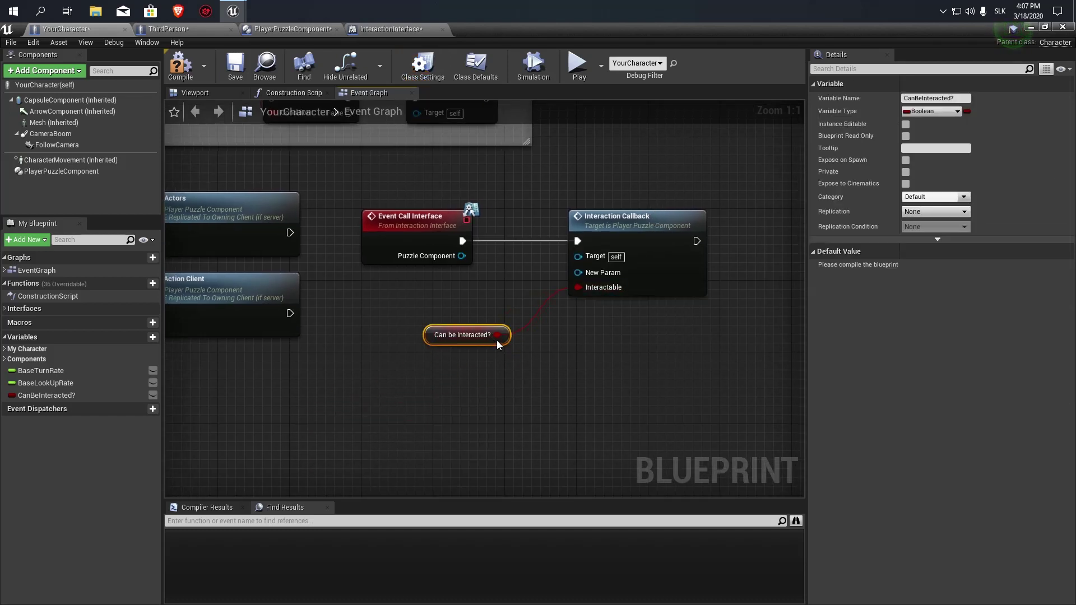
click(576, 335)
mouse_move(462, 255)
mouse_down()
mouse_move(562, 257)
mouse_move(486, 293)
mouse_move(408, 287)
mouse_up()
text(self)
key(Return)
click(476, 359)
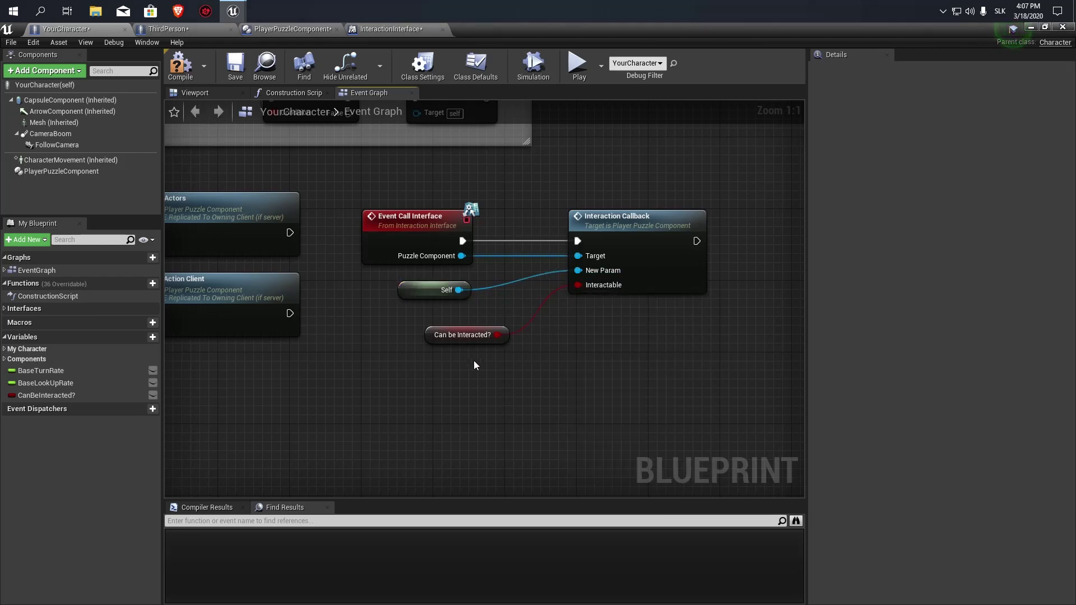
drag(474, 343, 445, 343)
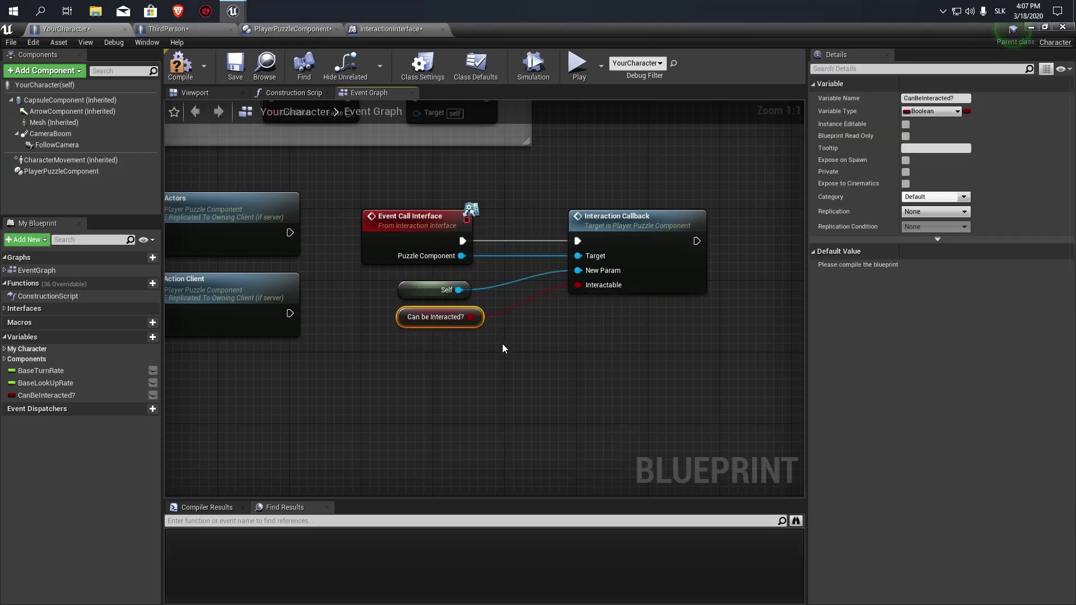
scroll(513, 315, down, 2)
drag(513, 313, 402, 263)
right_click(402, 262)
Wrap the selected nodes in a comment titled 'Can be player interacted by another player?'.
click(469, 562)
text(Can be player interacted by another player?)
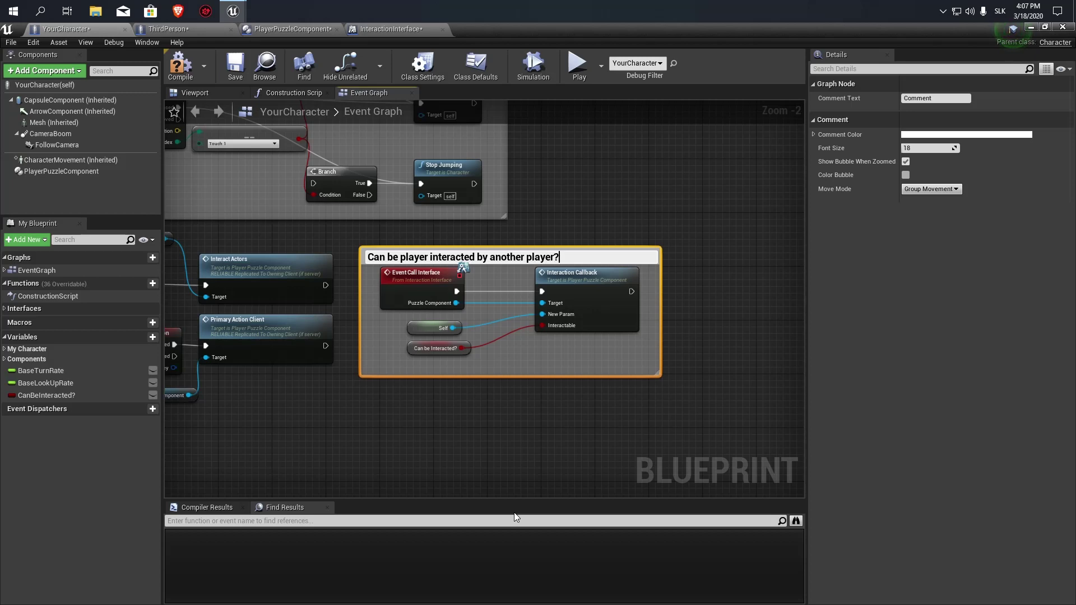
key(Return)
click(701, 464)
Compile the YourCharacter blueprint.
scroll(594, 315, down, 4)
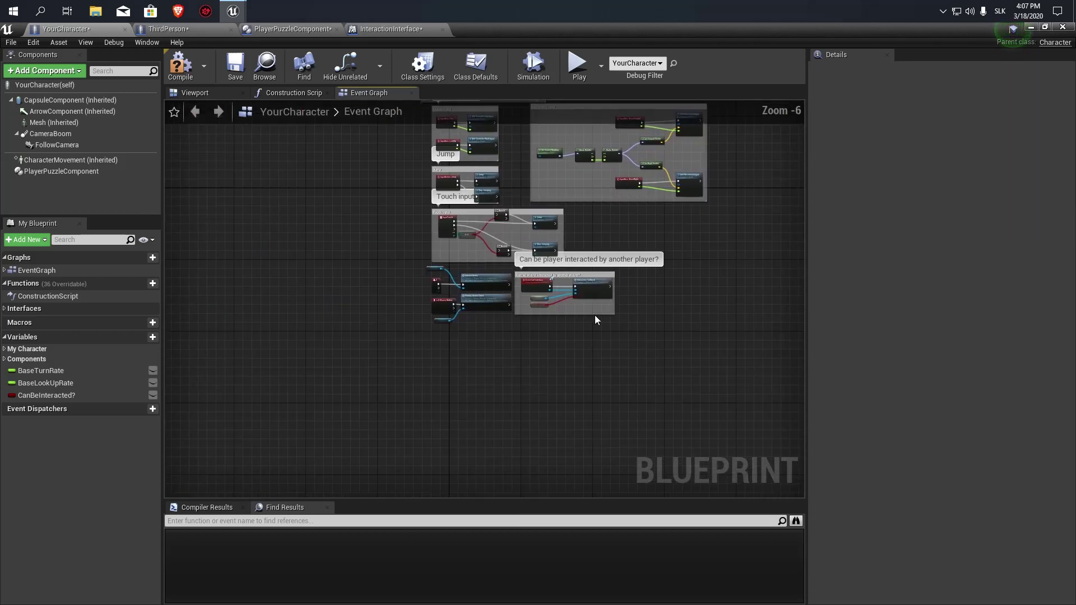
scroll(595, 375, up, 3)
scroll(418, 358, down, 3)
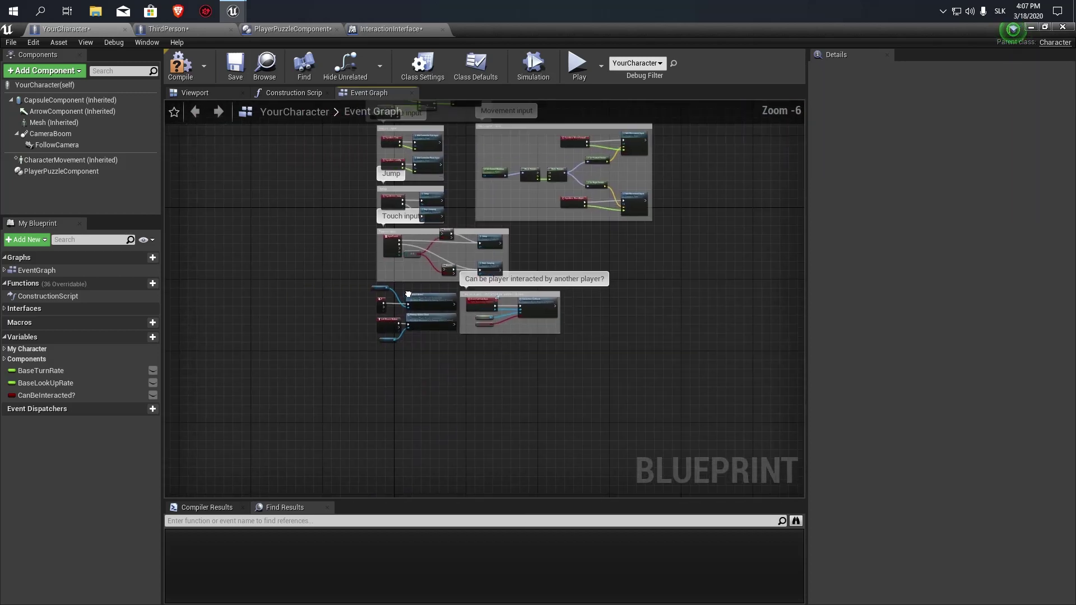
click(190, 72)
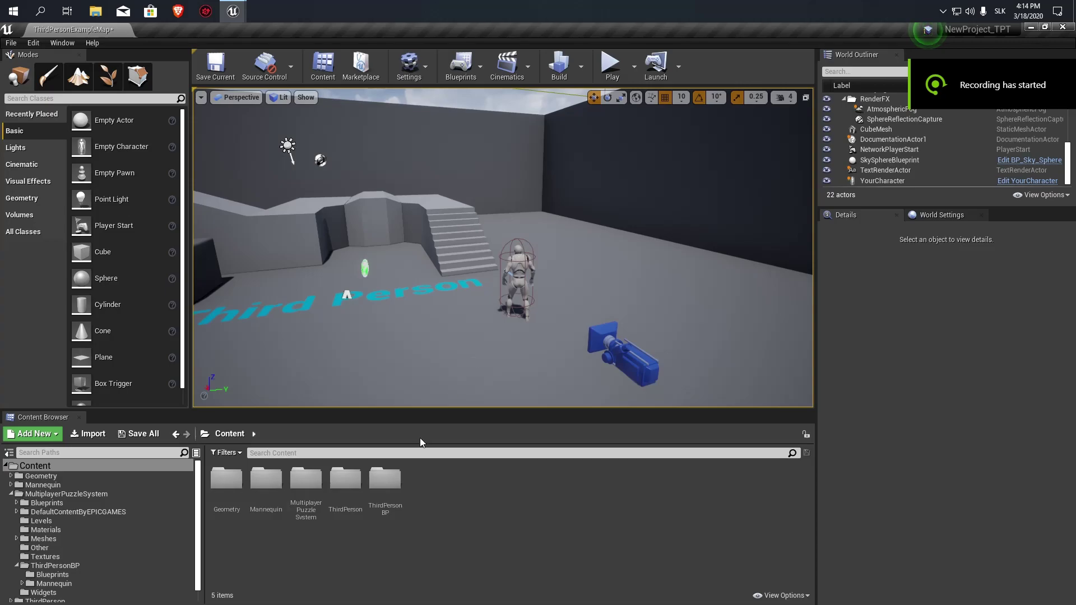
Go into Mannequin > Character > Mesh and open UE4_Mannequin_Skeleton.
click(274, 480)
double_click(274, 481)
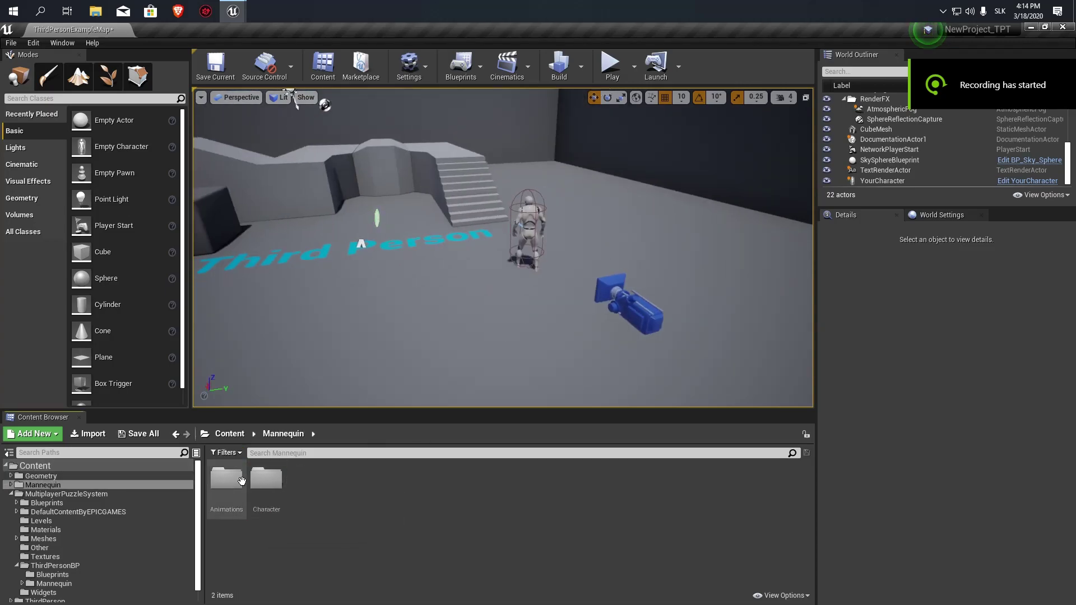
double_click(275, 482)
double_click(276, 483)
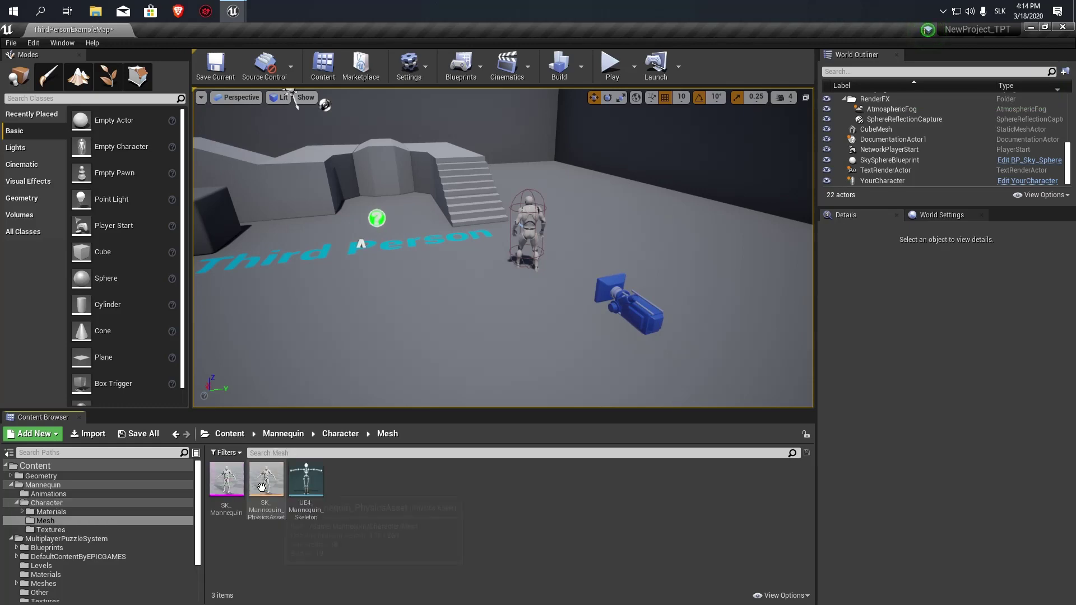
double_click(312, 479)
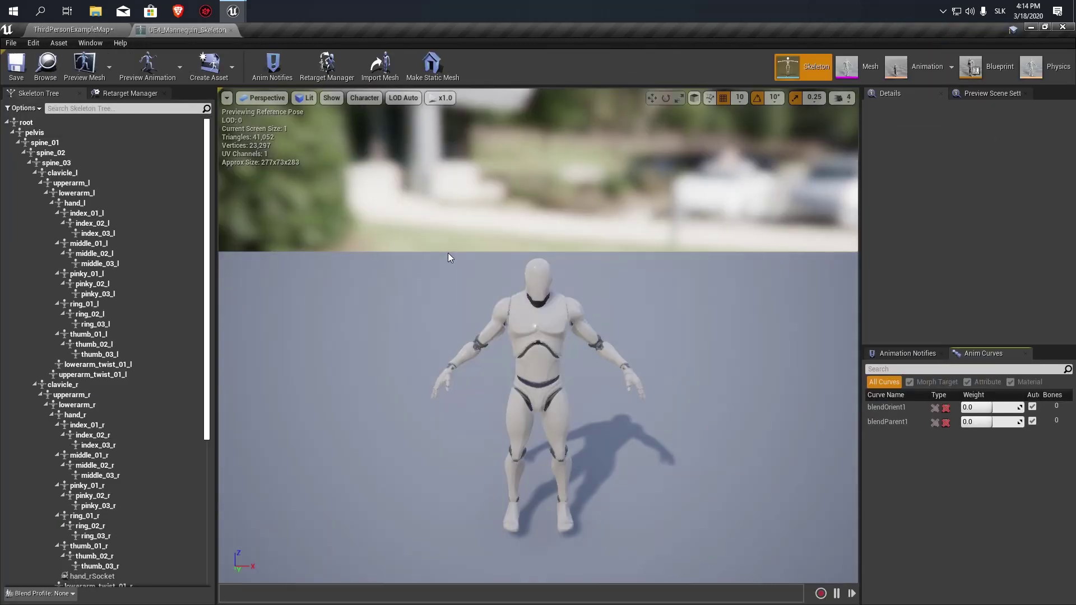
Assign the Humanoid rig to the skeleton in the Retarget Manager.
click(130, 93)
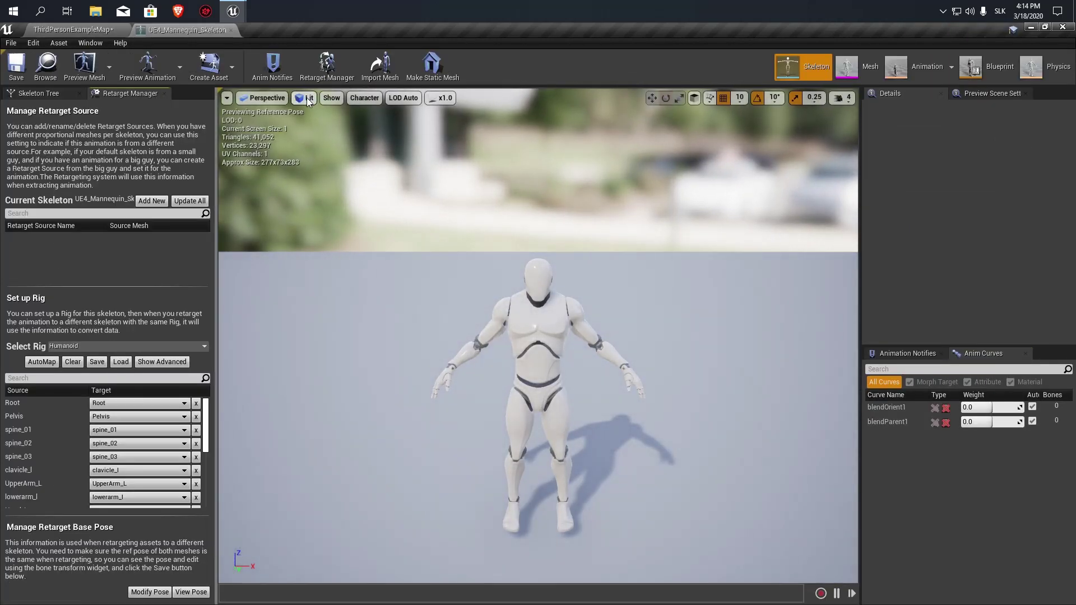
click(100, 347)
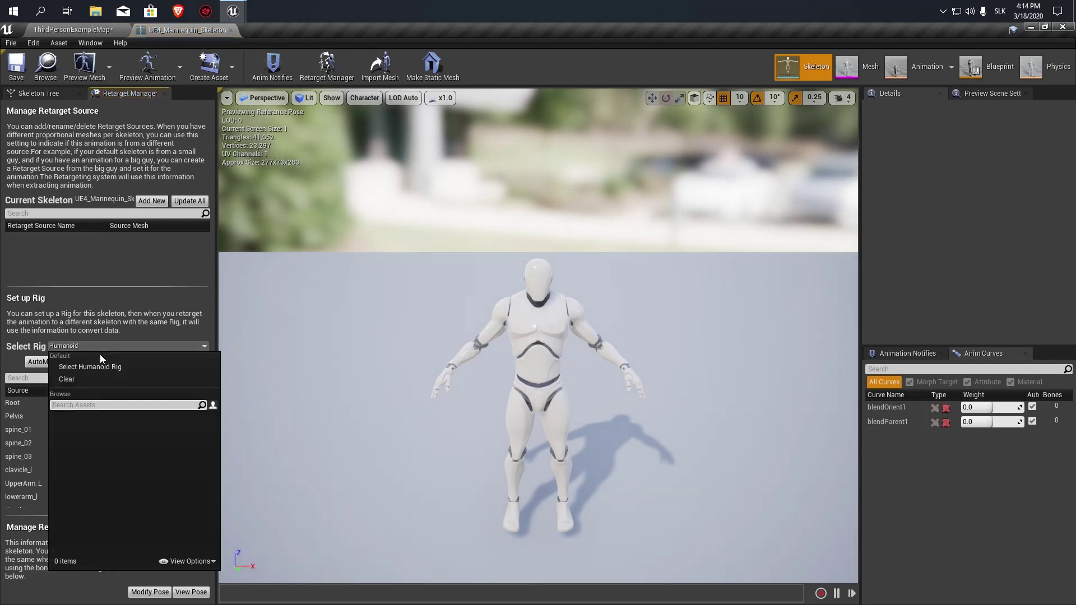
click(89, 369)
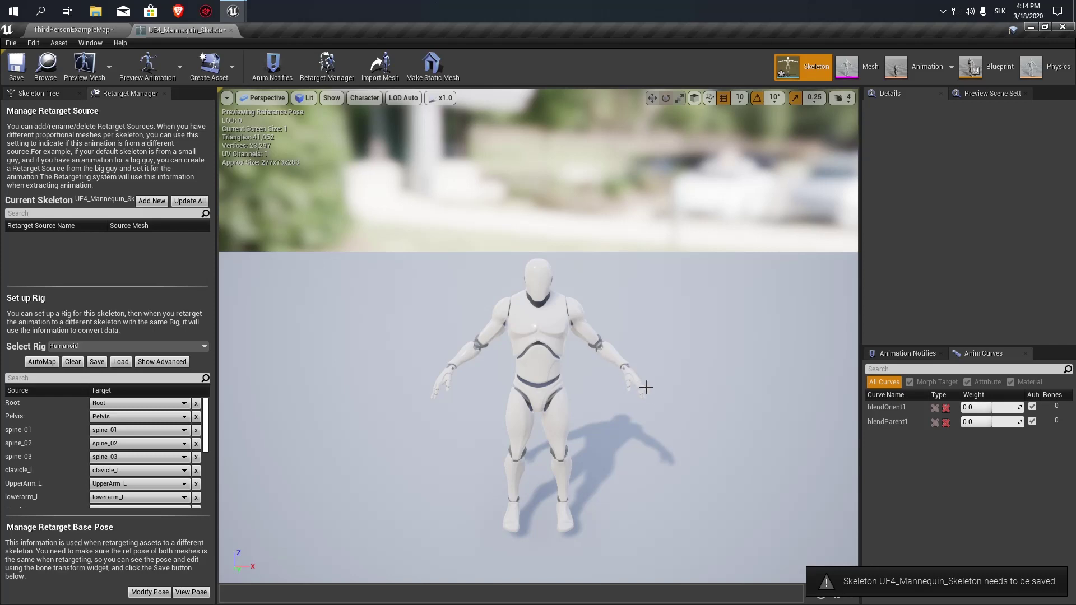
Back in the level editor, browse to MultiplayerPuzzleSystem's ThirdPersonBP folder.
click(73, 29)
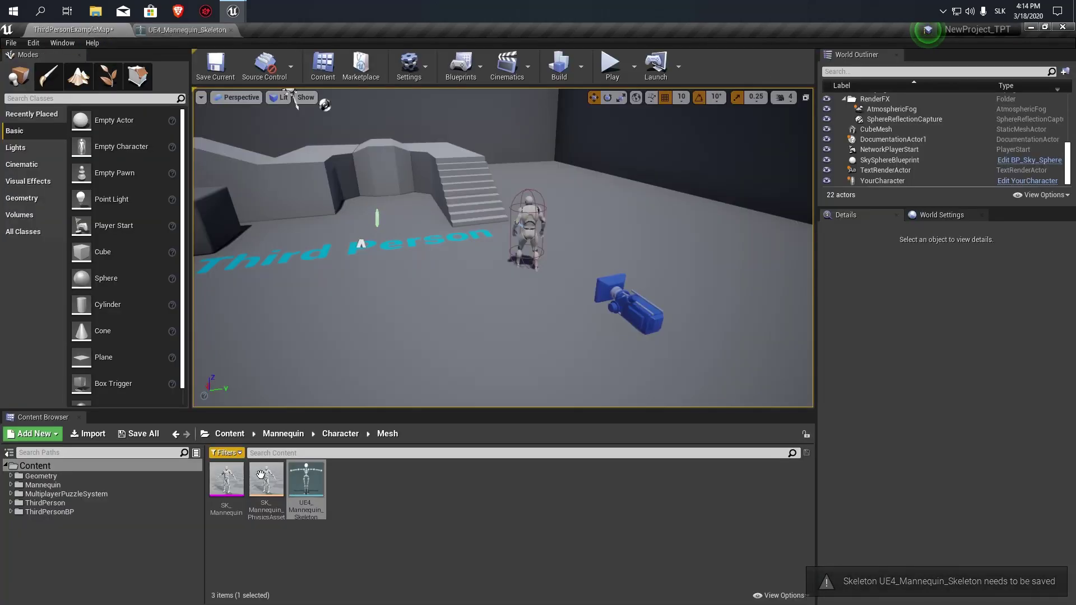
click(229, 437)
double_click(266, 479)
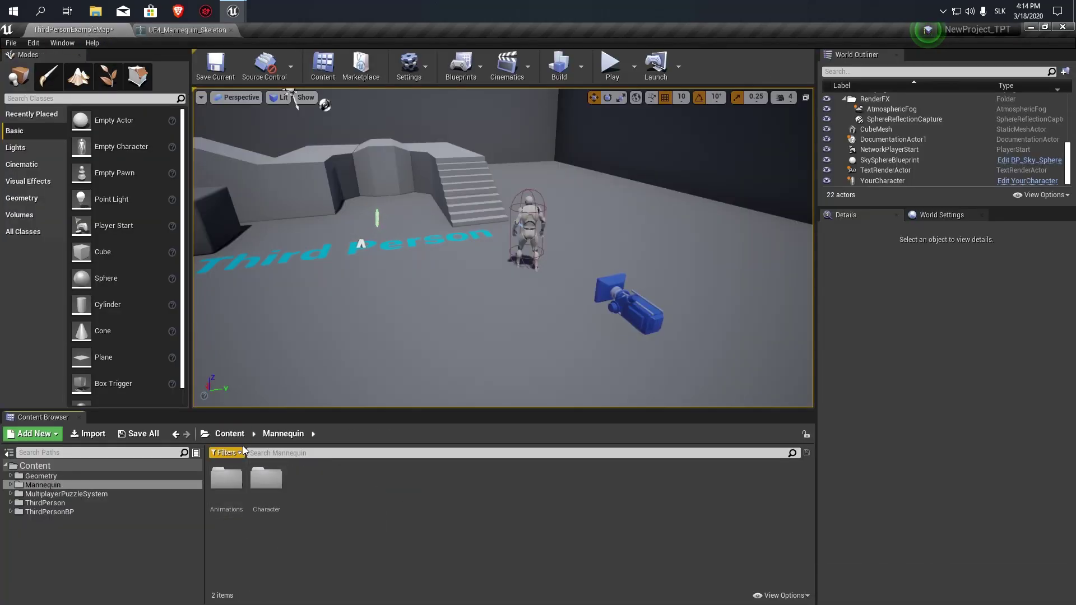
click(229, 434)
double_click(306, 481)
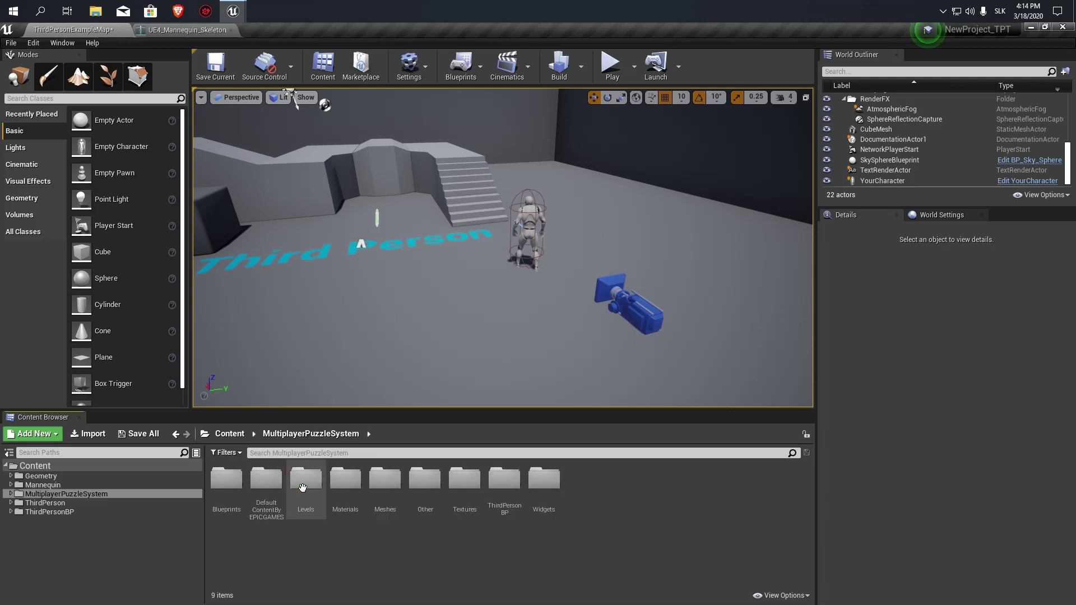
double_click(385, 482)
click(305, 430)
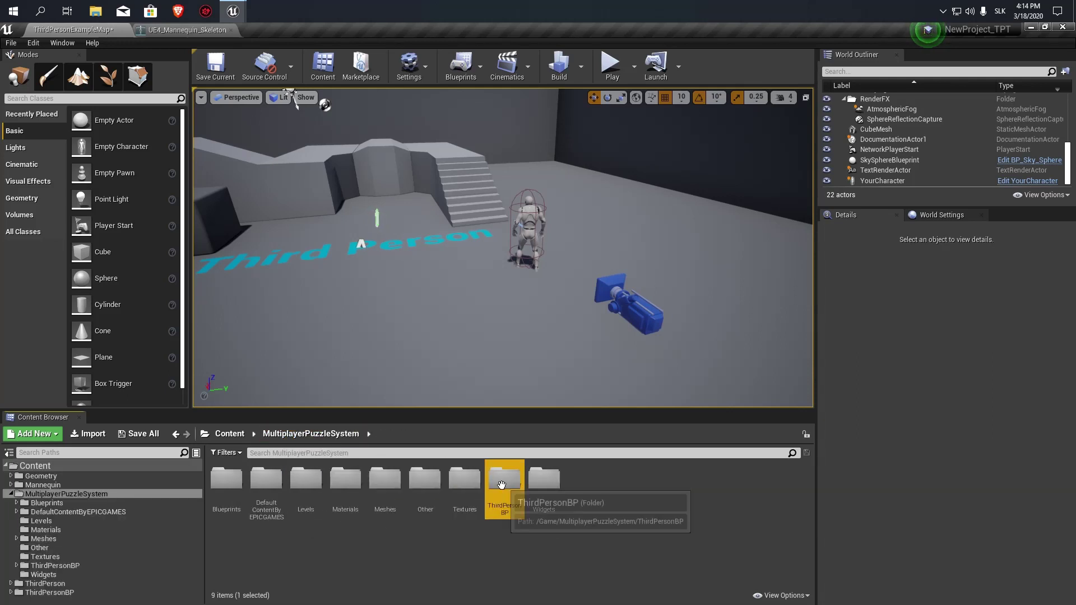
double_click(500, 481)
Go into Mannequin > Character > Mesh there and open UE4_Mannequin_Skeleton.
click(276, 483)
double_click(277, 483)
double_click(267, 482)
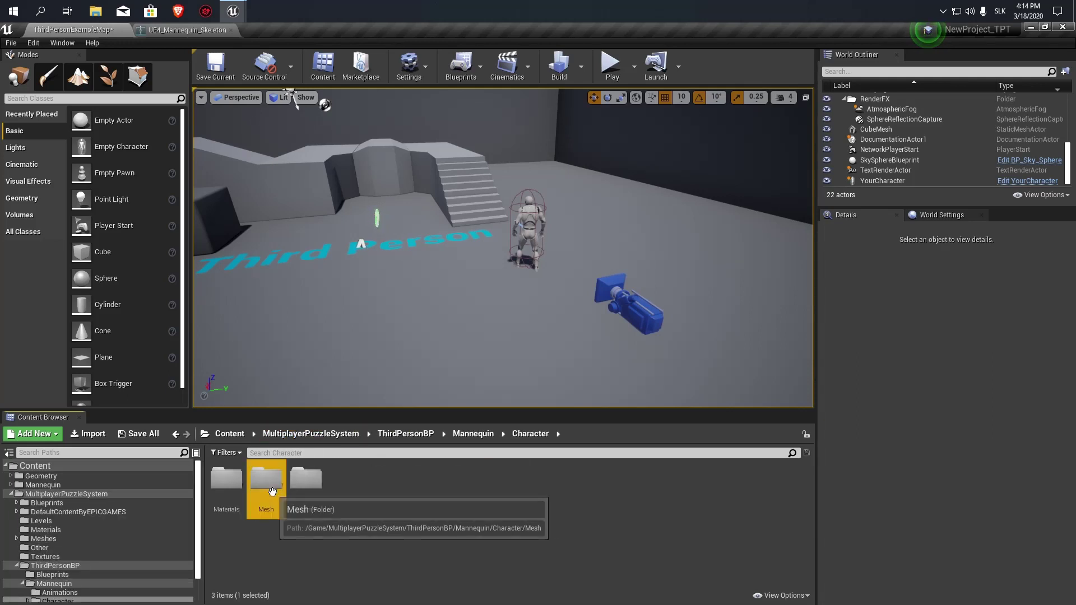
double_click(268, 482)
double_click(307, 488)
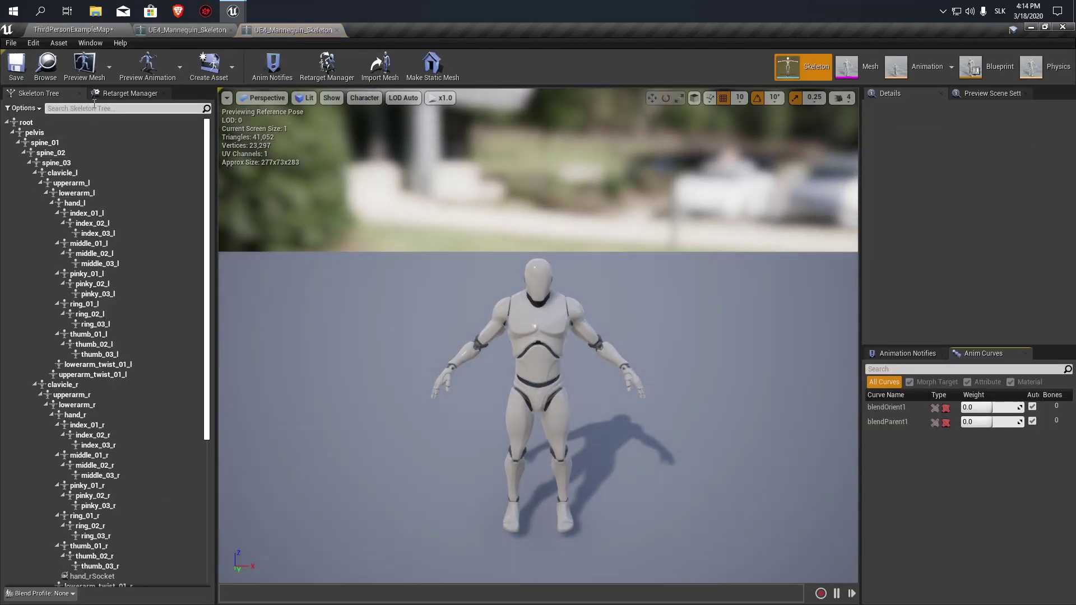
Set this skeleton's retarget rig to Humanoid and save it.
click(330, 66)
click(49, 361)
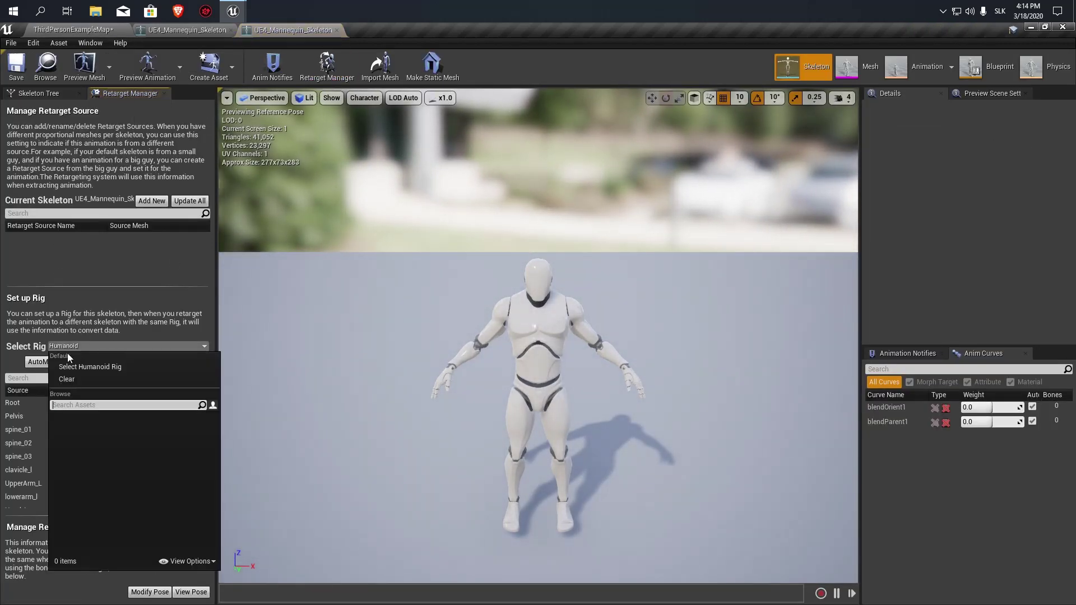
click(79, 366)
scroll(76, 415, down, 5)
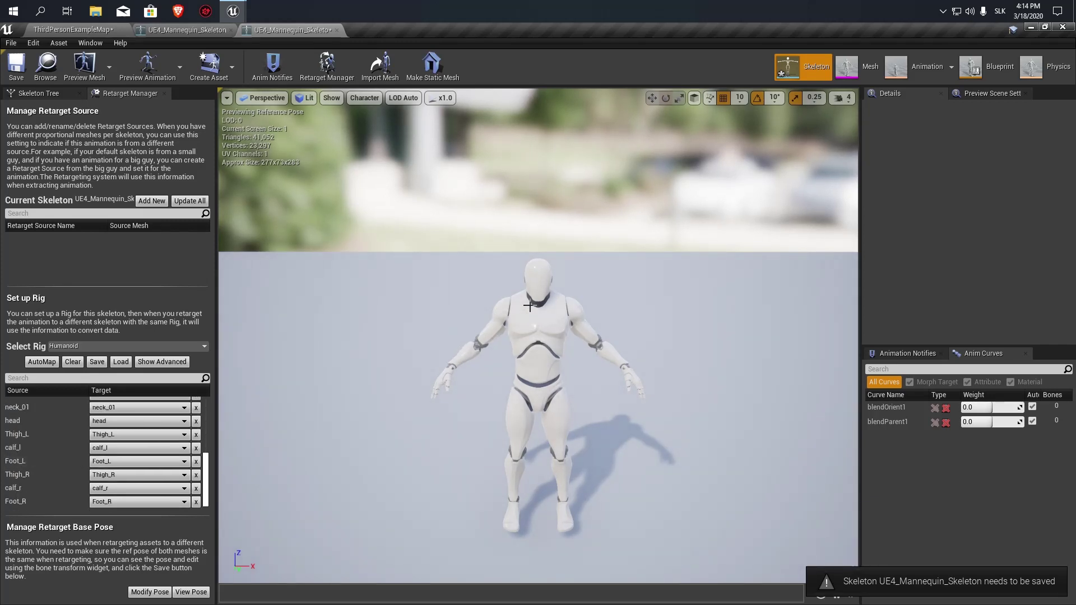
click(7, 63)
click(62, 29)
Duplicate ThirdPerson_Holding from Animations and retarget the copy onto UE4_Mannequin_Skeleton.
click(530, 434)
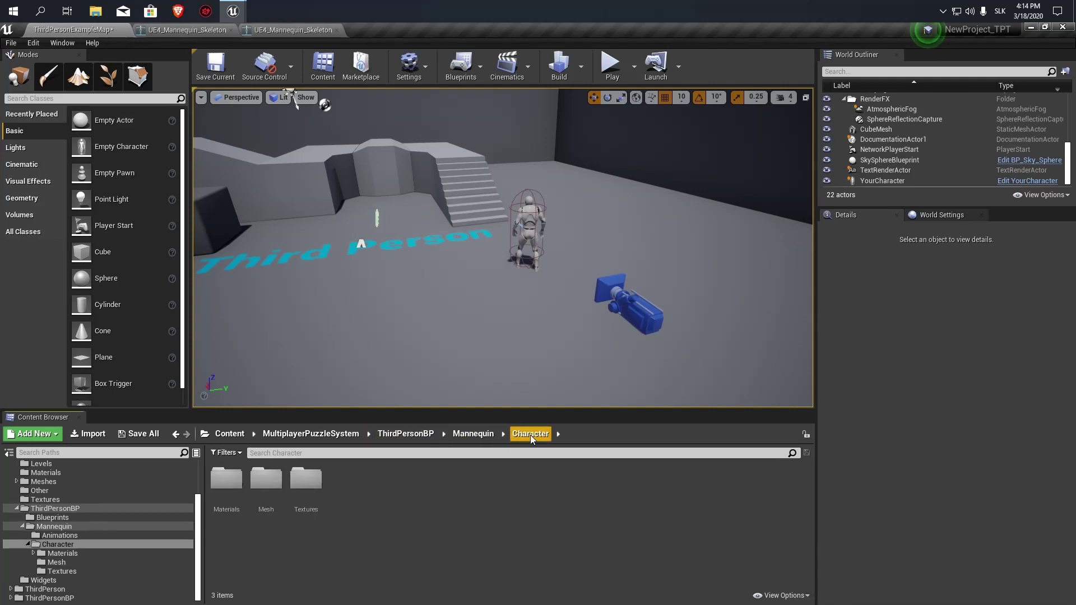
click(490, 436)
double_click(227, 479)
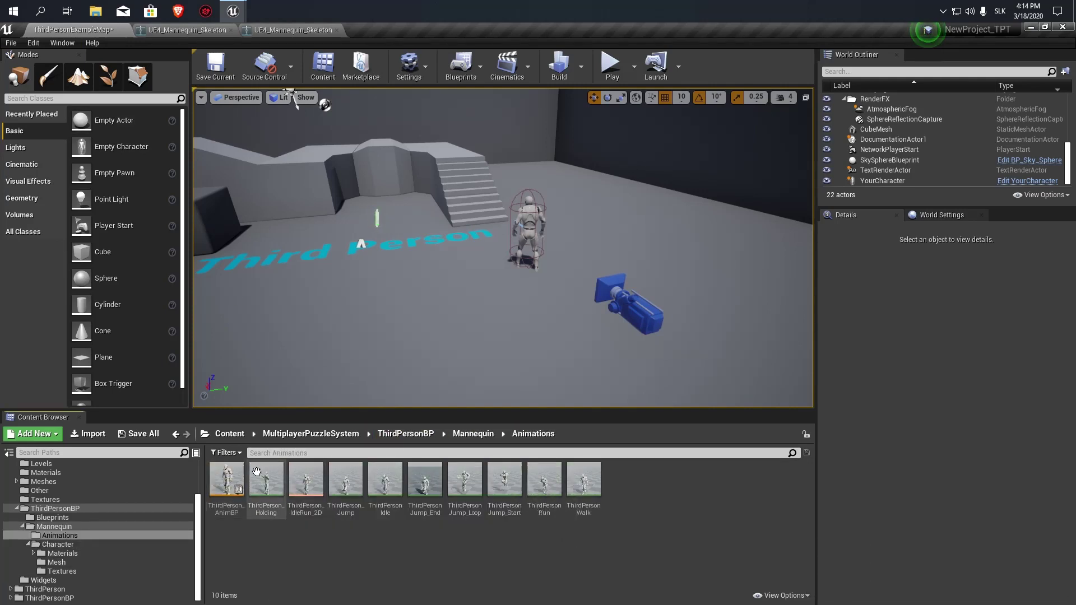
right_click(266, 482)
mouse_move(328, 157)
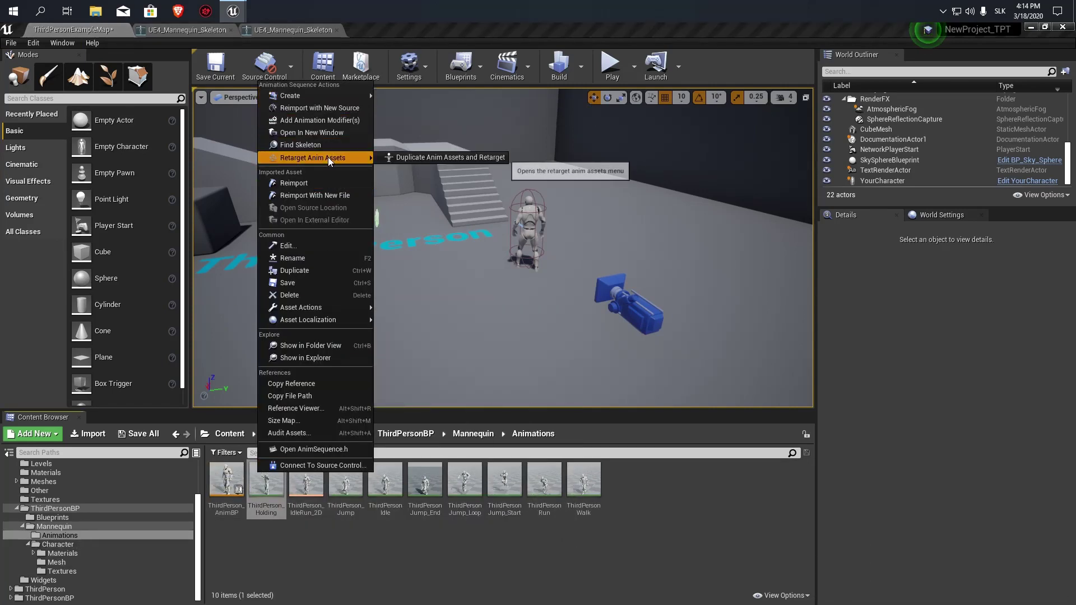
click(402, 161)
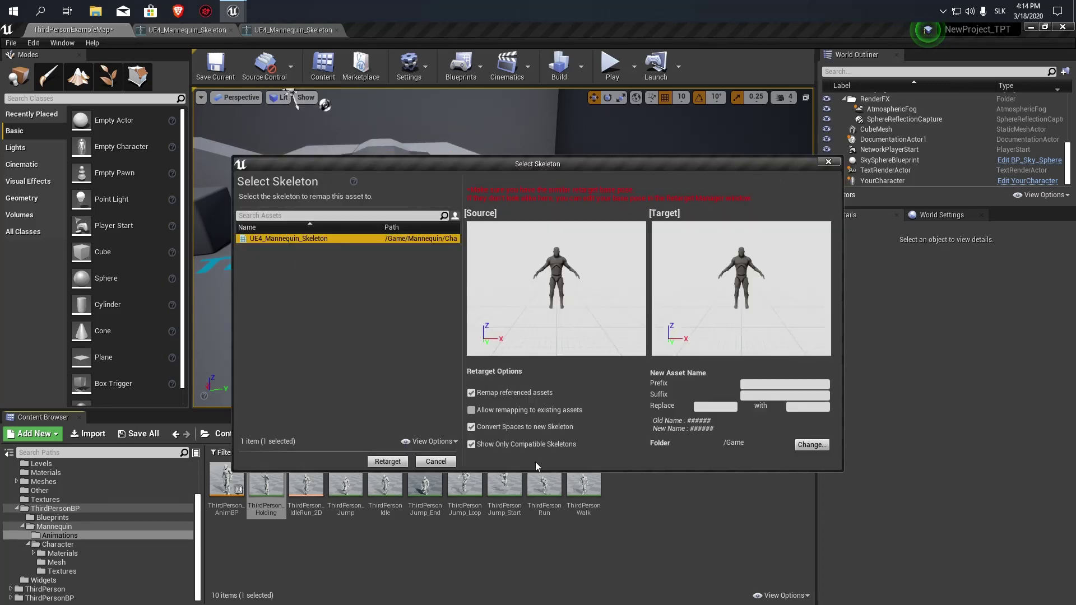
click(401, 464)
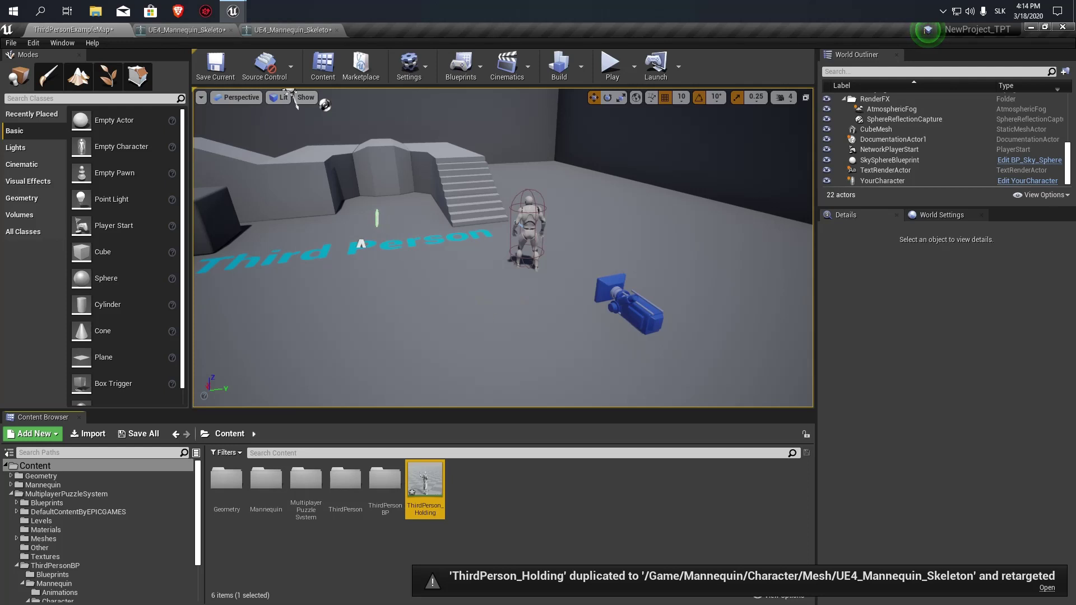
click(381, 483)
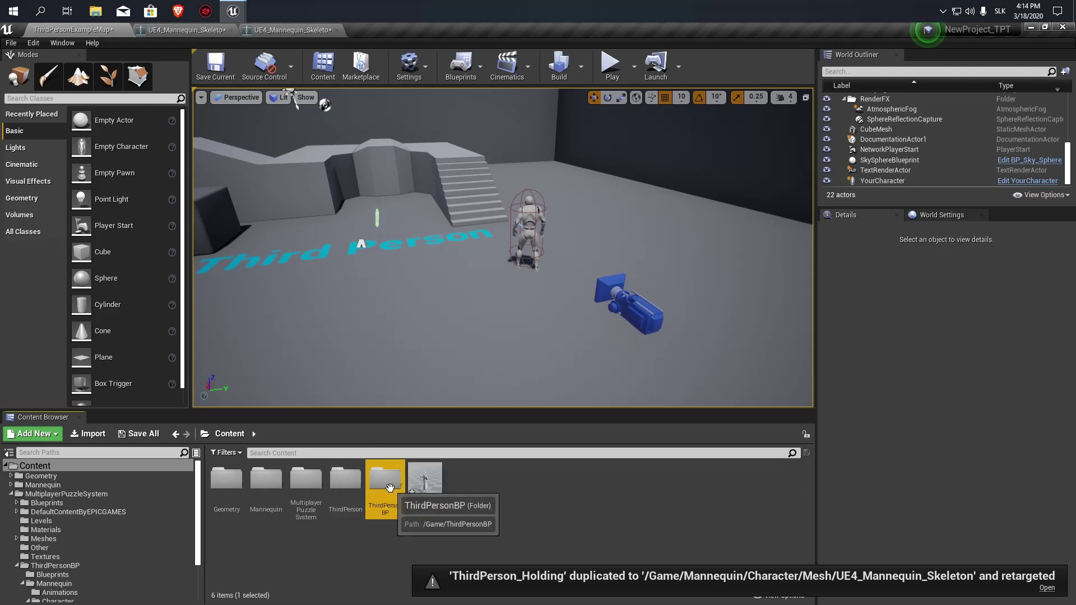
Open ThirdPerson_AnimBP from the Mannequin Animations folder.
double_click(266, 480)
double_click(235, 482)
double_click(239, 487)
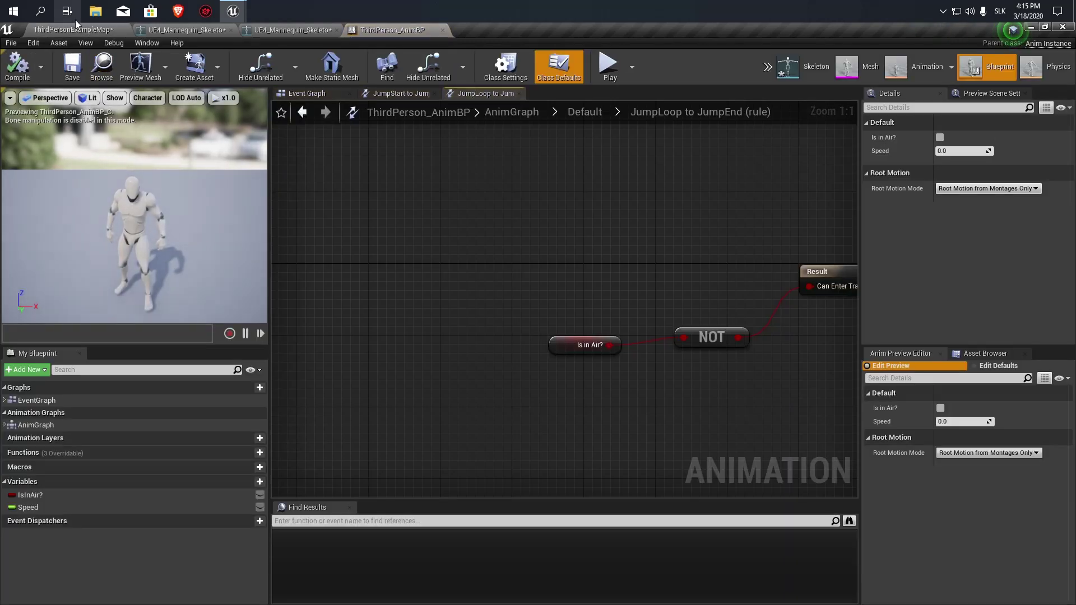
Open the retargeted ThirdPerson_Holding animation from the Content root.
click(73, 29)
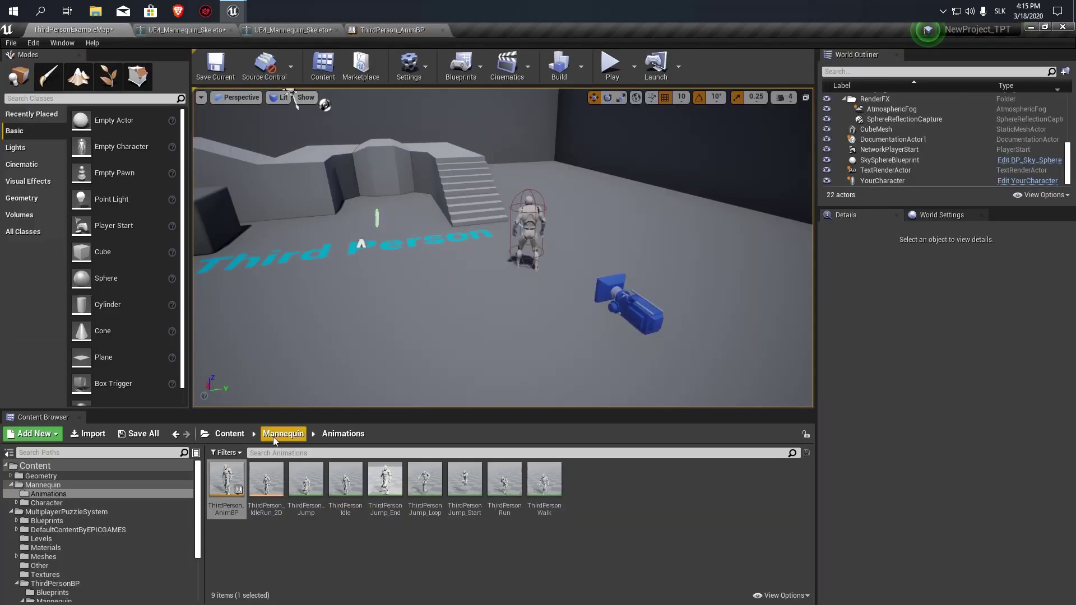
click(229, 434)
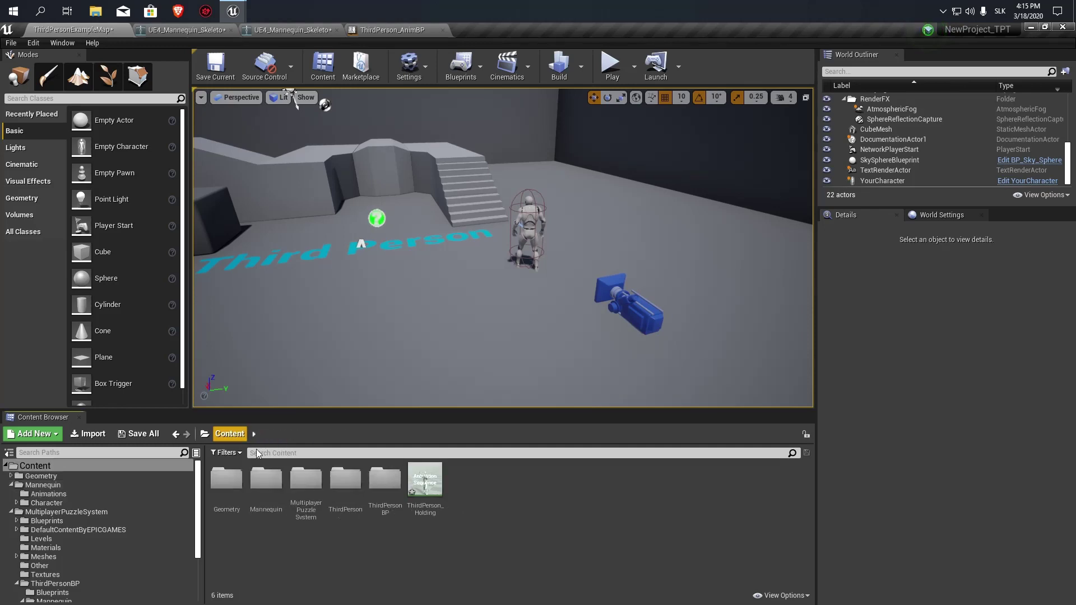
double_click(425, 474)
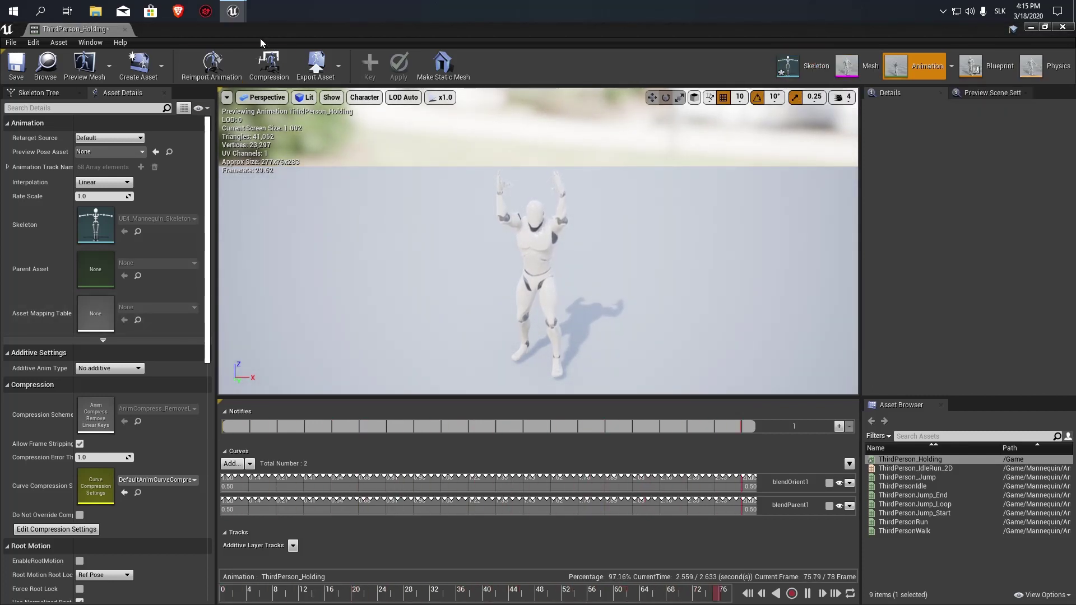
mouse_move(295, 46)
mouse_down()
mouse_move(301, 192)
mouse_move(496, 36)
mouse_up()
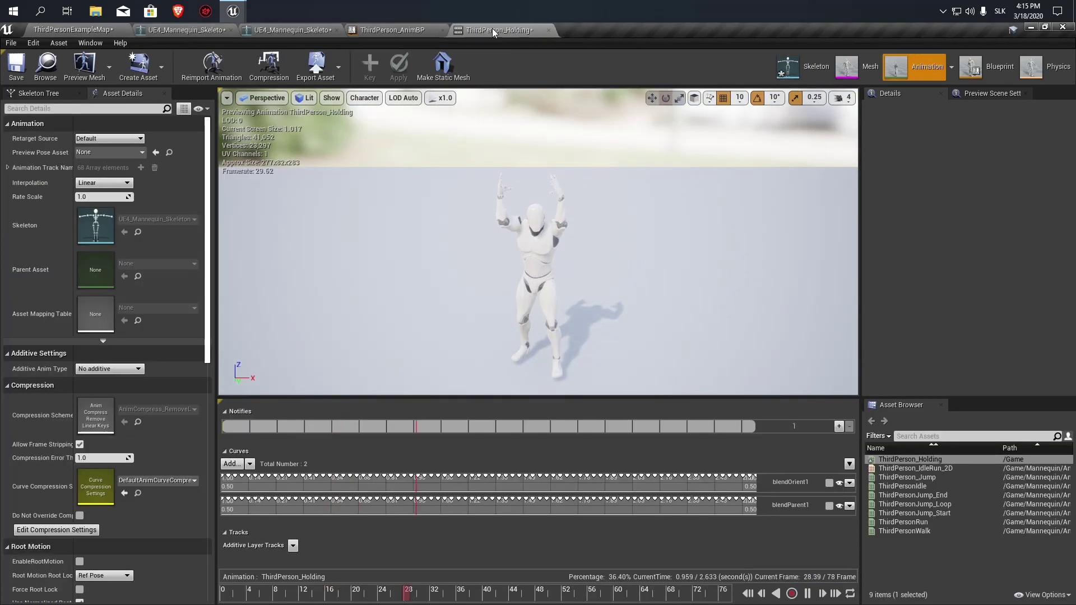
click(291, 27)
click(503, 31)
Open the mannequin skeleton and add a socket to the hand_r bone.
click(802, 65)
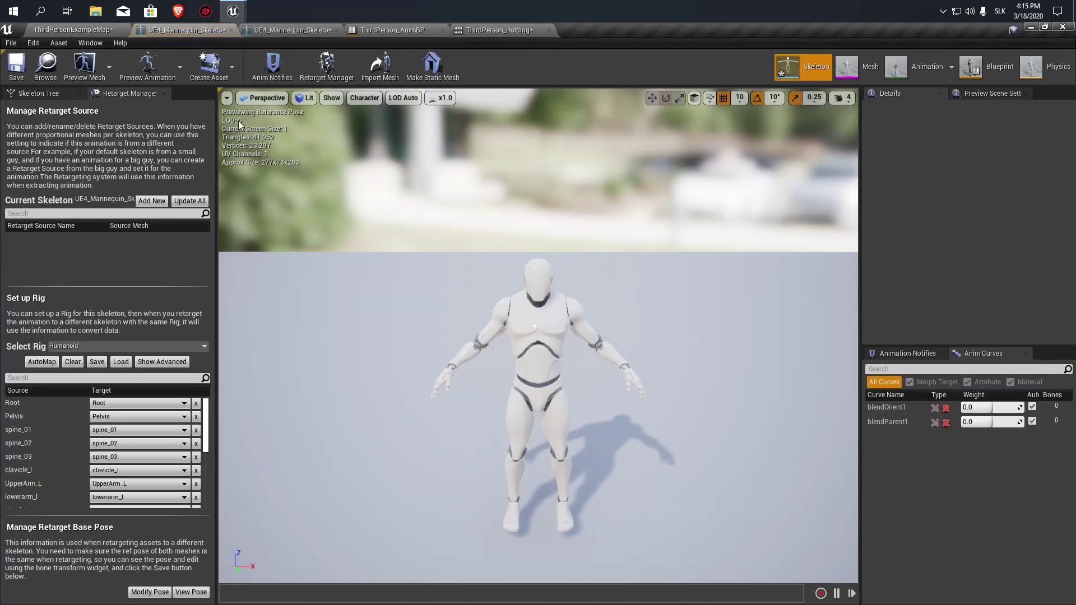
click(61, 94)
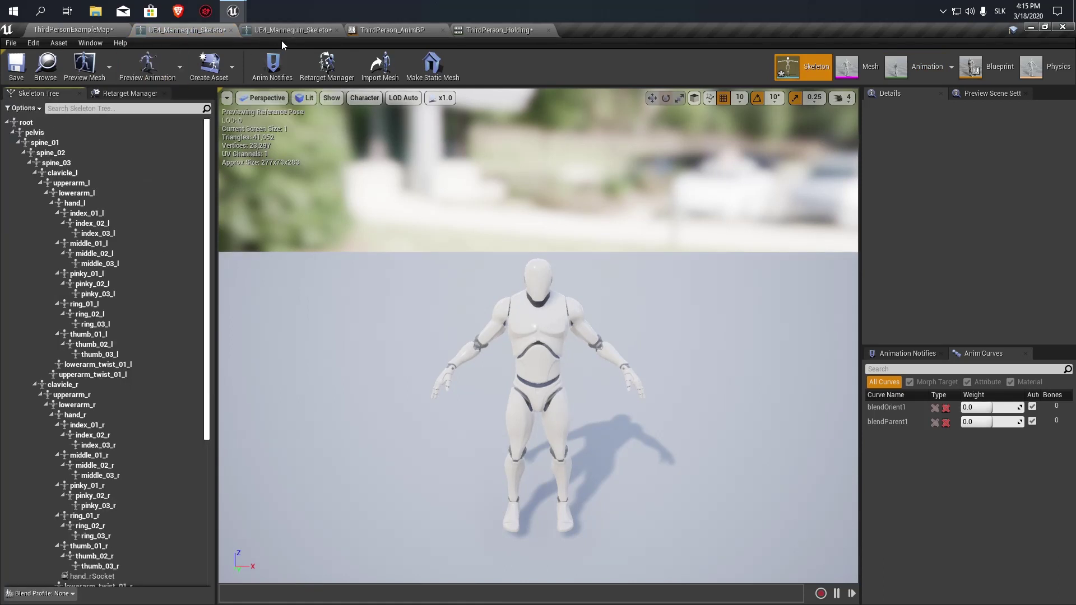
click(336, 31)
scroll(89, 334, down, 5)
scroll(89, 334, down, 2)
click(95, 433)
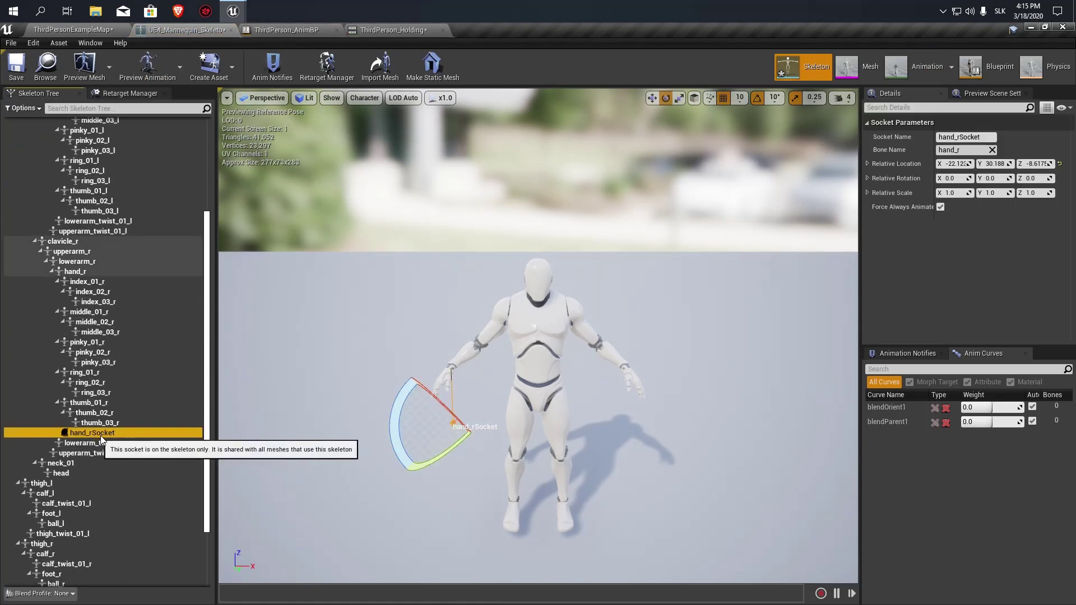
click(438, 374)
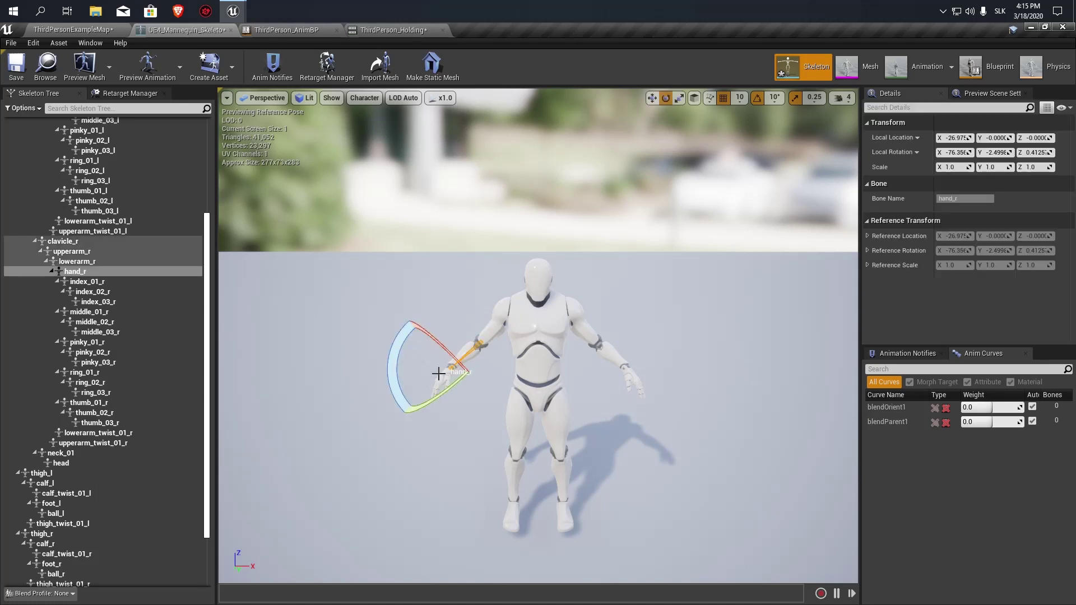
right_click(81, 273)
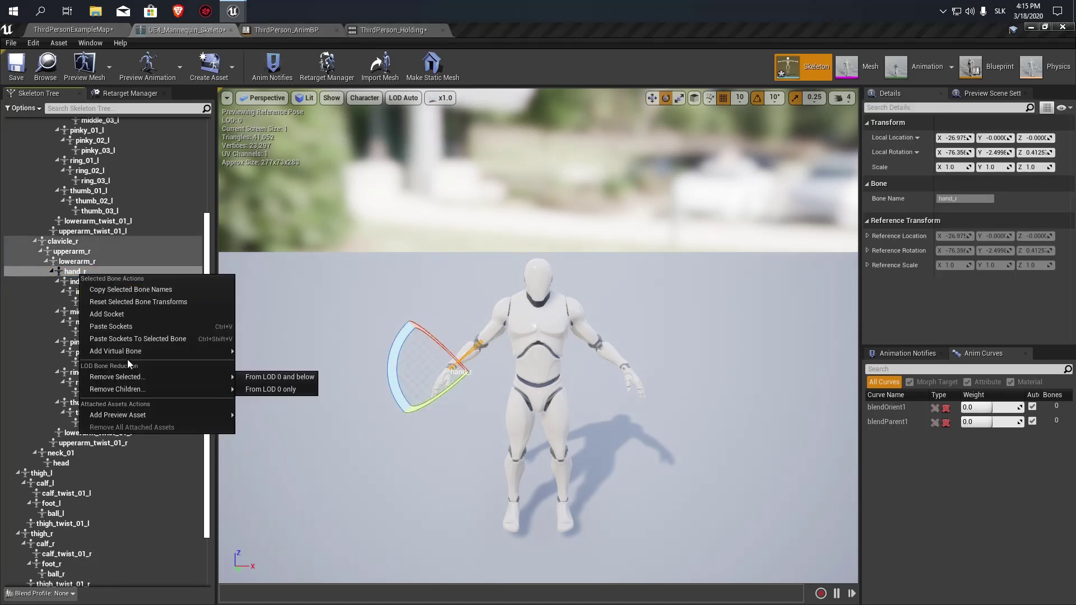
click(130, 320)
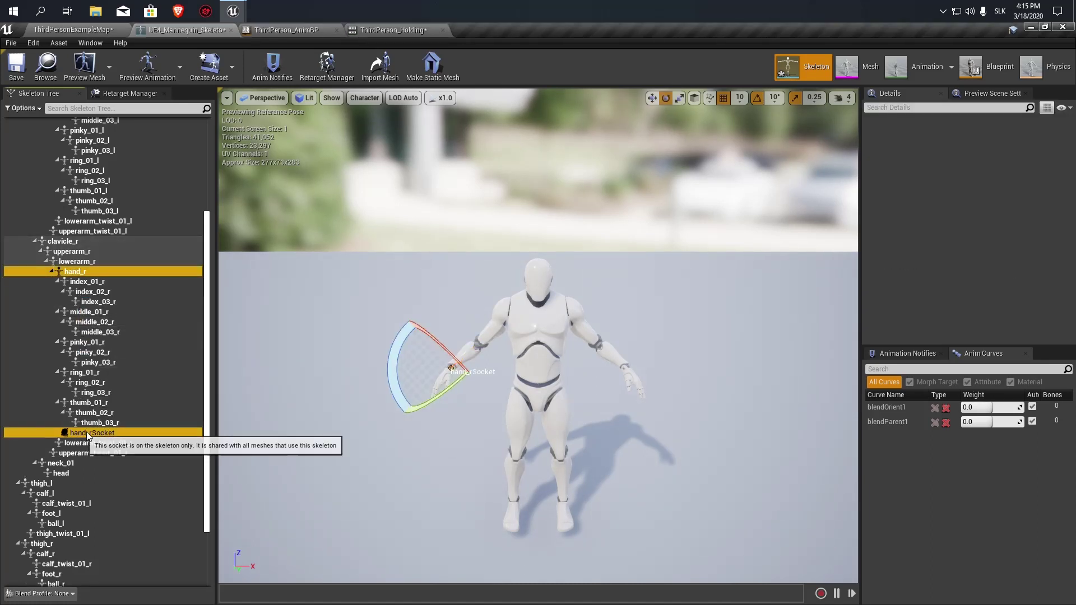
Move hand_rSocket slightly down in world space, then return to ThirdPersonExampleMap.
click(314, 382)
click(89, 433)
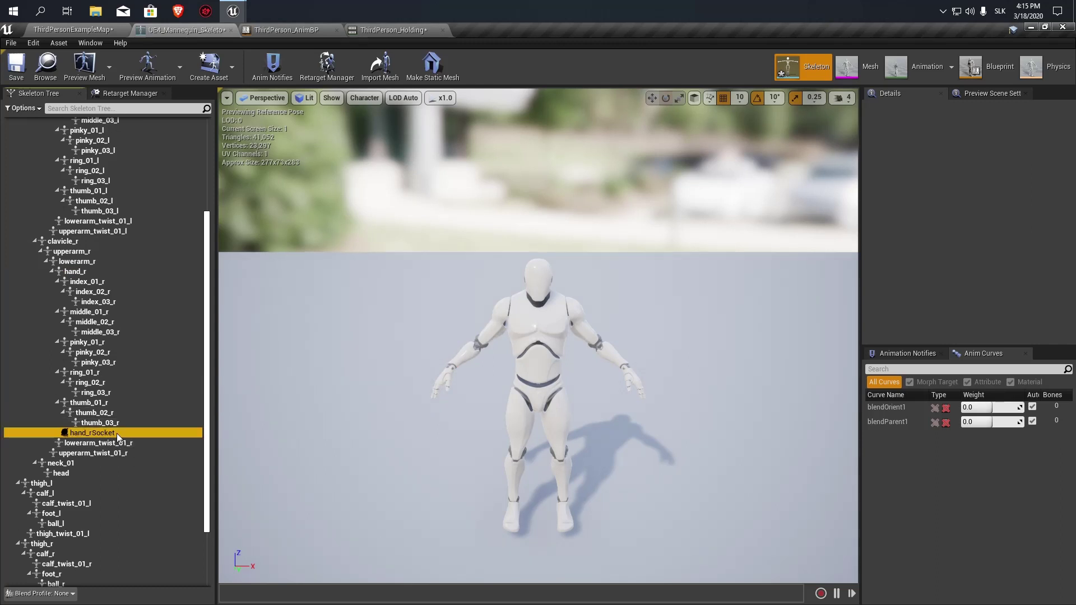
click(611, 112)
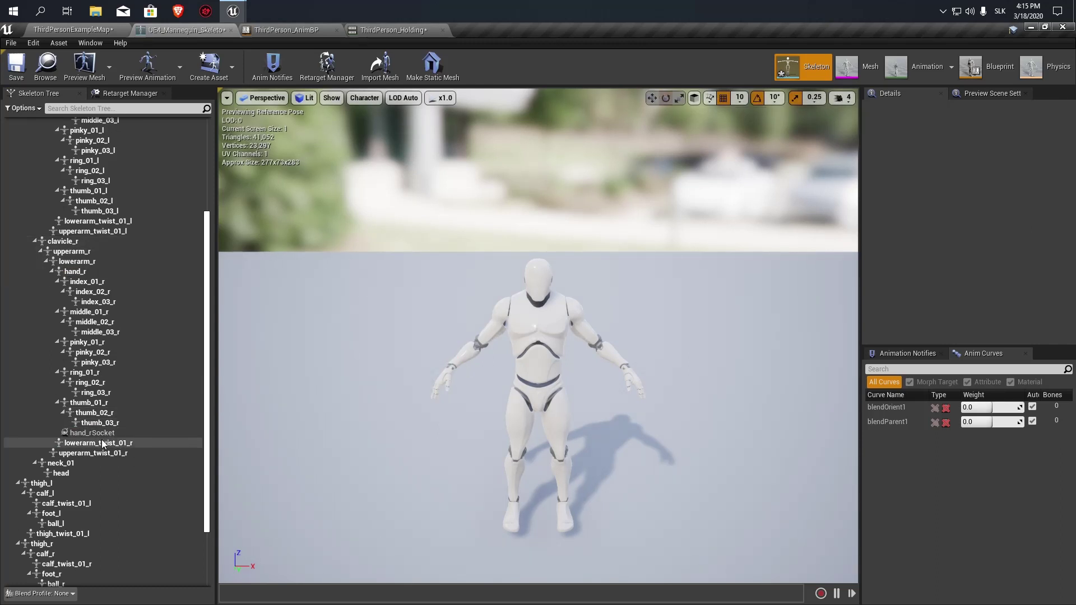
click(148, 433)
click(693, 100)
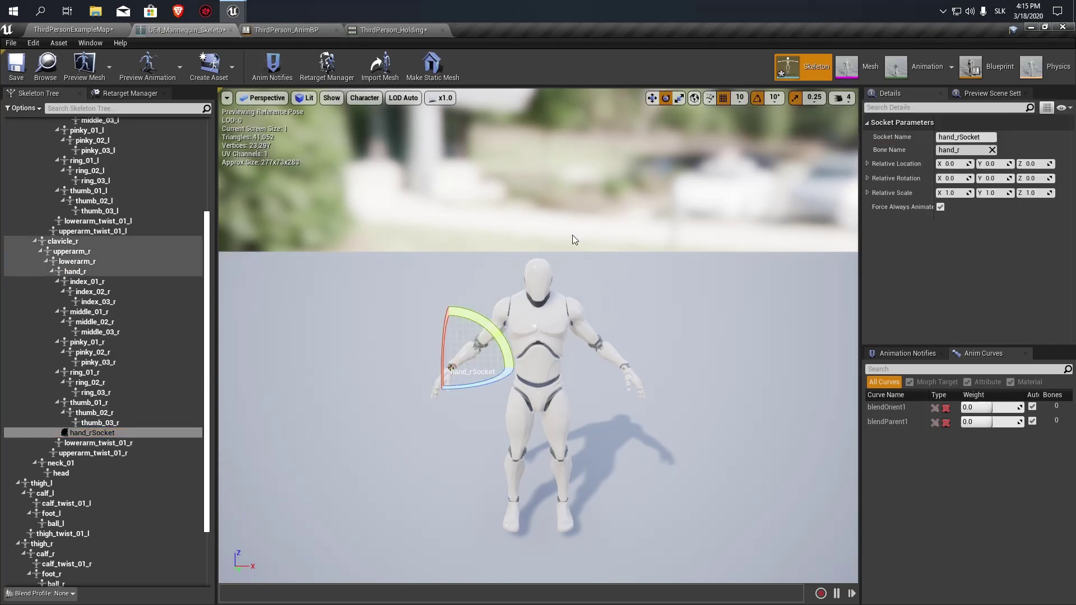
click(652, 98)
drag(503, 185, 497, 238)
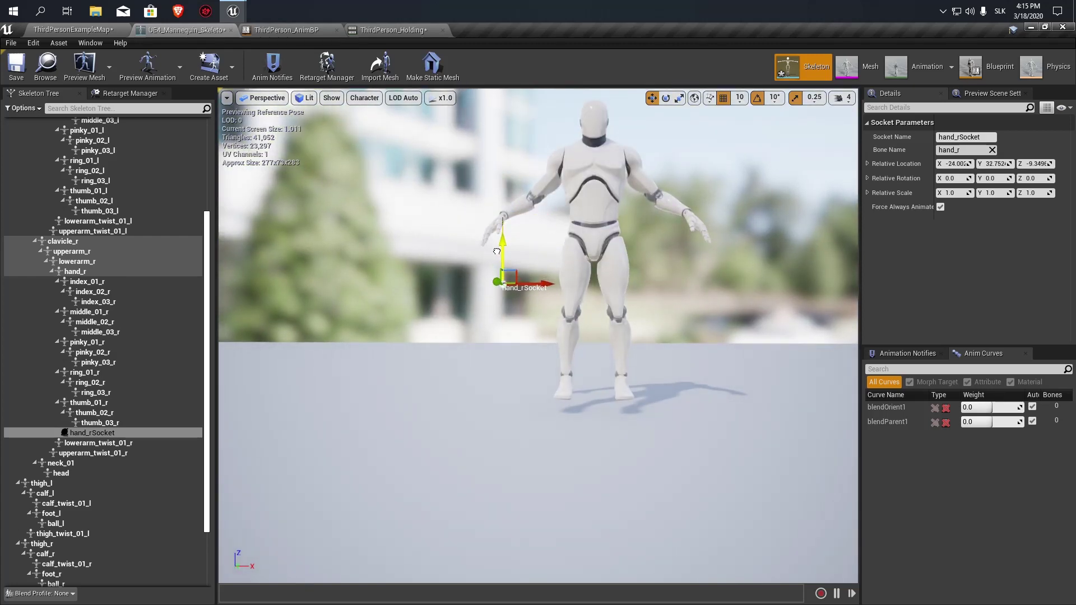
scroll(497, 252, down, 5)
click(73, 30)
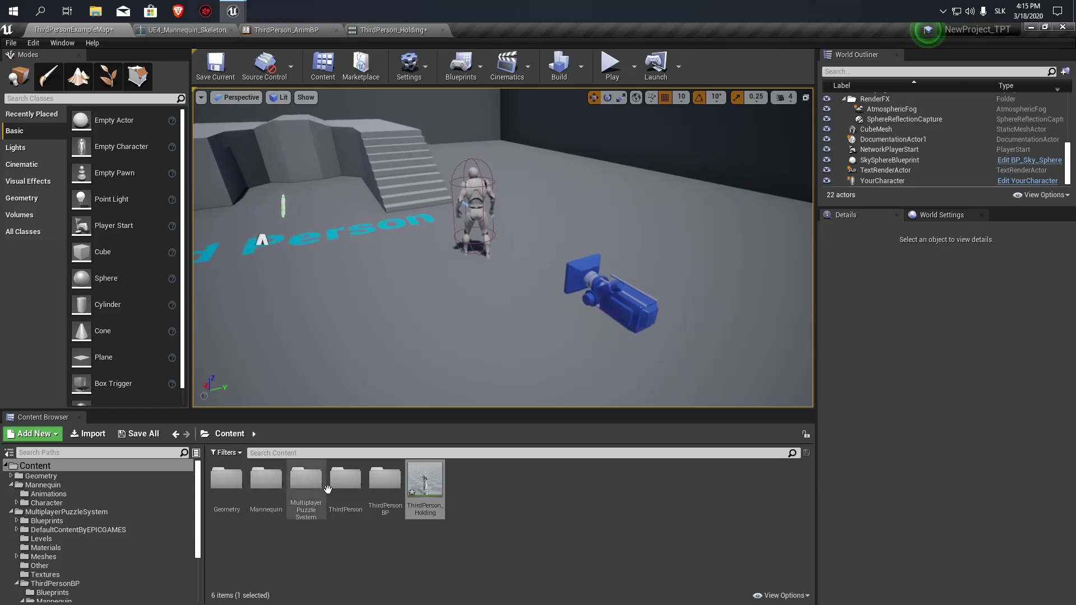
Open ThirdPerson_AnimBP from Mannequin > Animations and show its Event Graph.
double_click(266, 479)
double_click(226, 481)
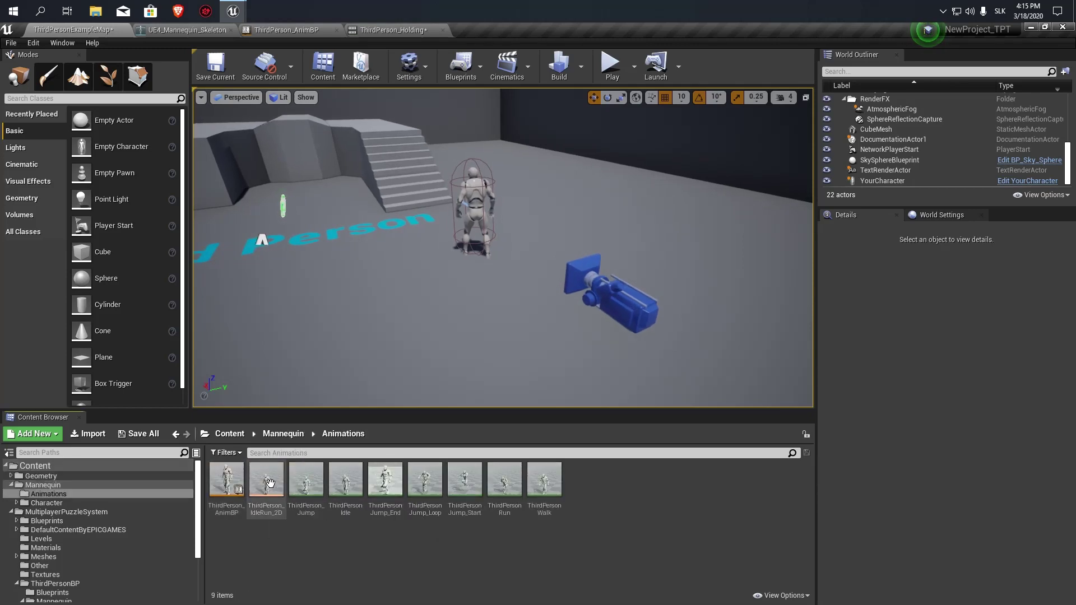
double_click(226, 481)
scroll(469, 372, down, 3)
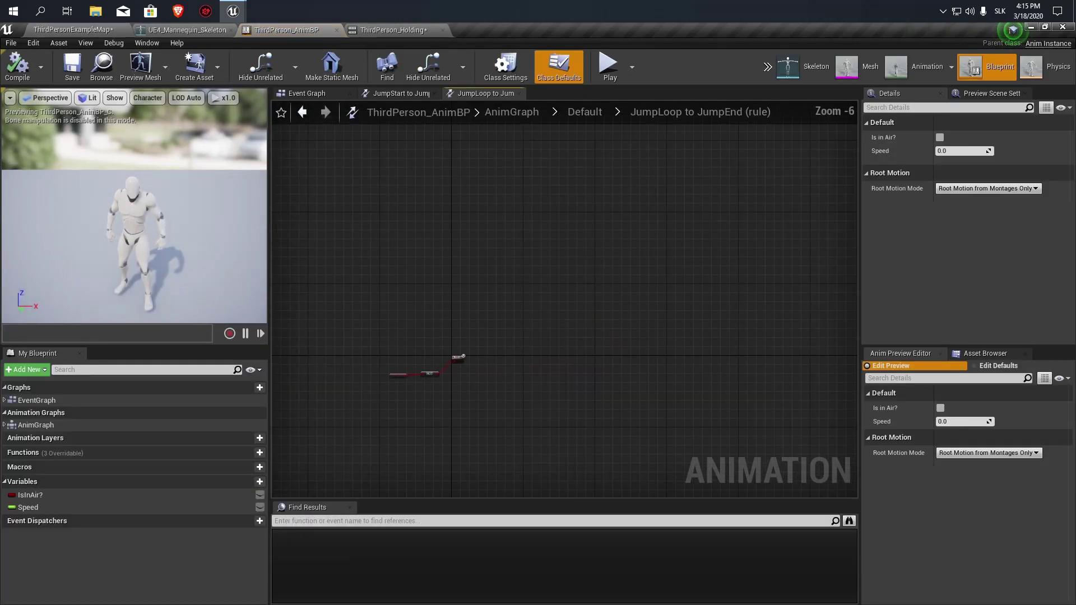
double_click(96, 400)
scroll(336, 235, up, 2)
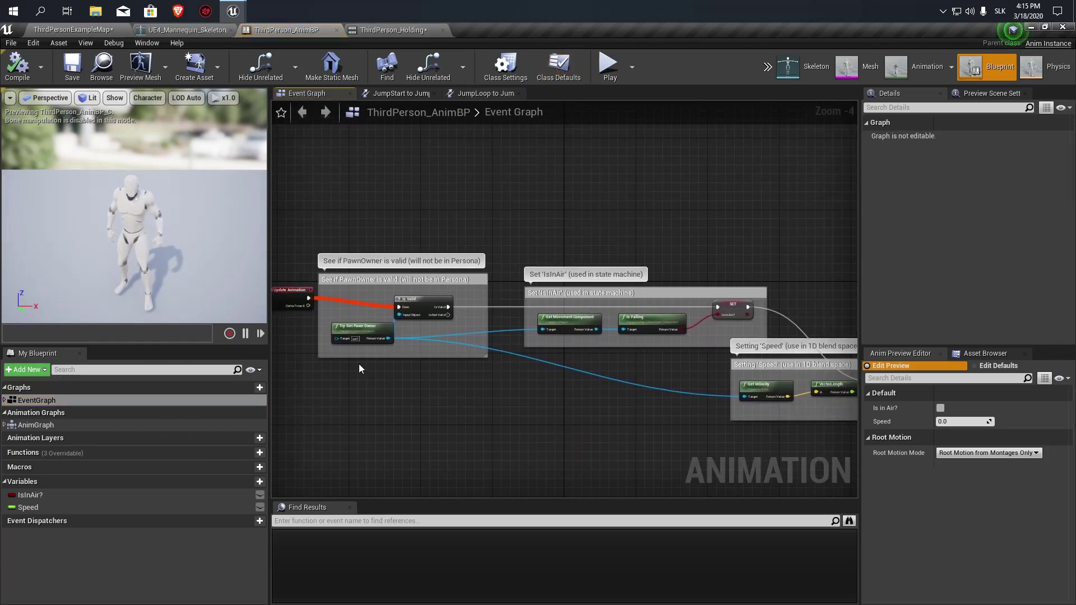
drag(371, 297, 371, 311)
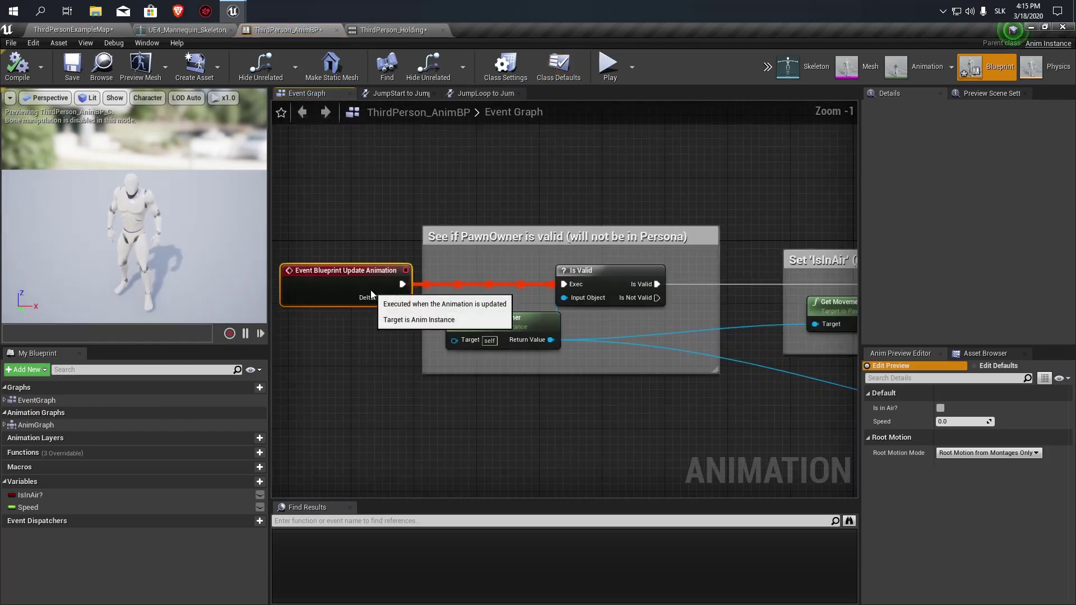
scroll(371, 311, down, 2)
scroll(616, 336, down, 1)
scroll(783, 350, up, 1)
scroll(783, 350, up, 1)
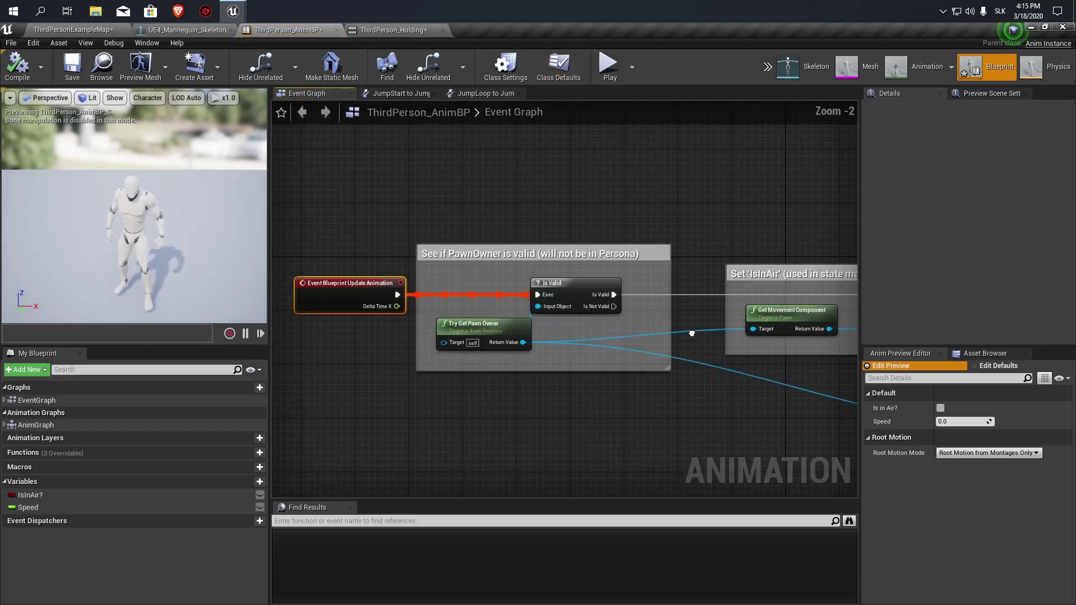
right_drag(448, 353, 568, 353)
Add a Cast To YourCharacter node branching off the pawn owner validity check.
scroll(568, 353, down, 2)
click(568, 348)
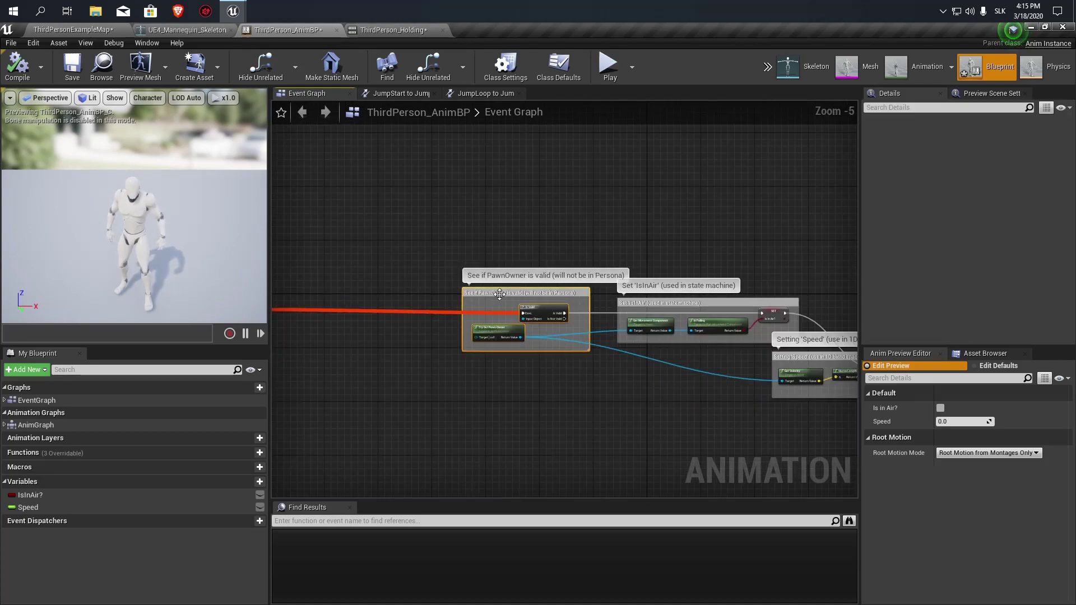
scroll(449, 302, up, 3)
right_drag(280, 348, 393, 347)
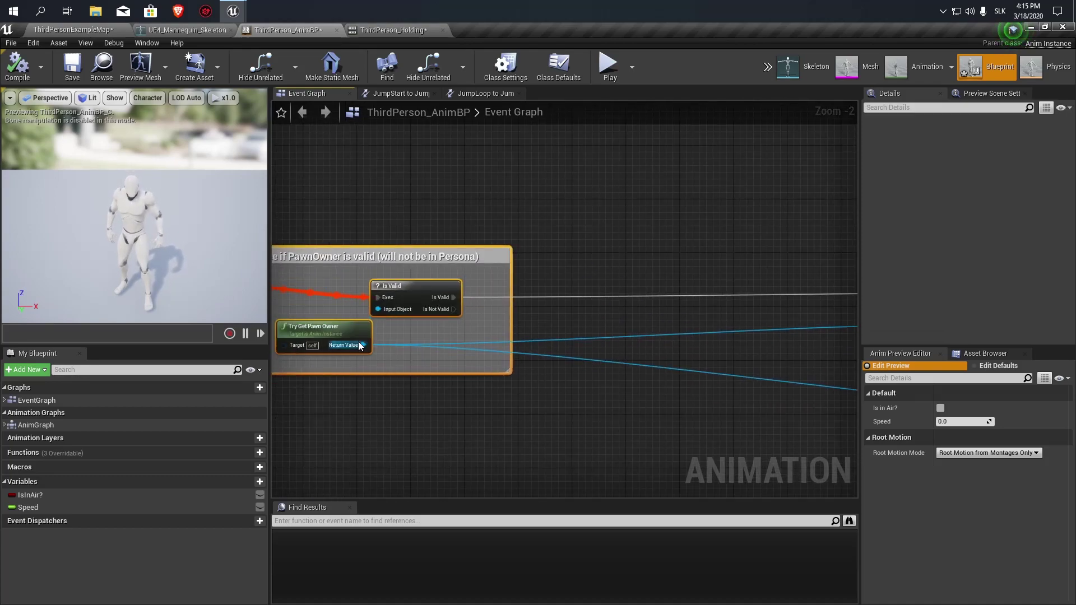
drag(360, 346, 570, 322)
text(cast to yyour)
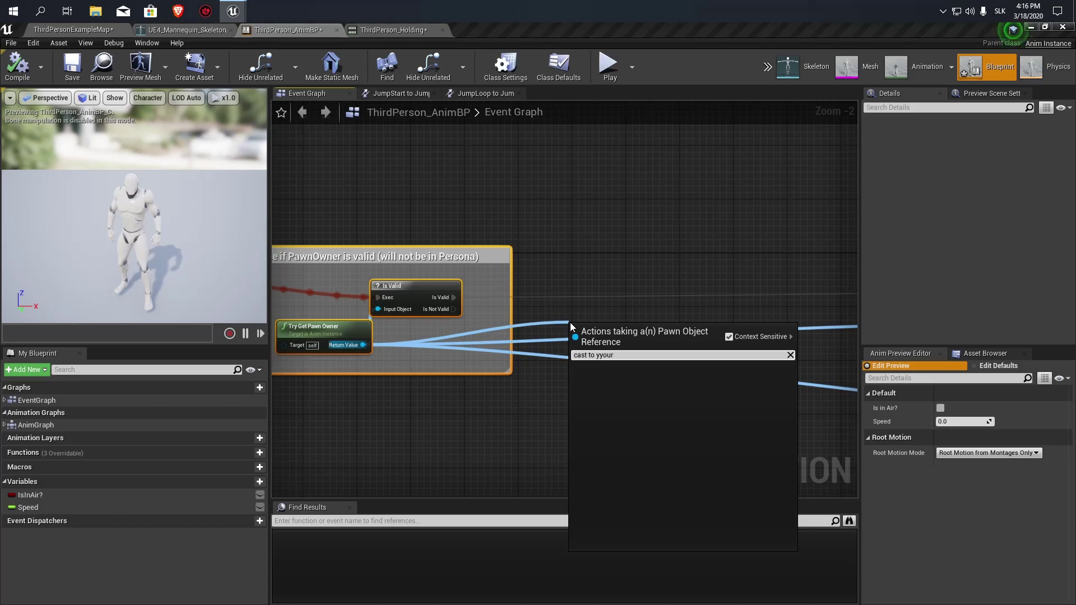
key(ctrl+a)
text(cast ot)
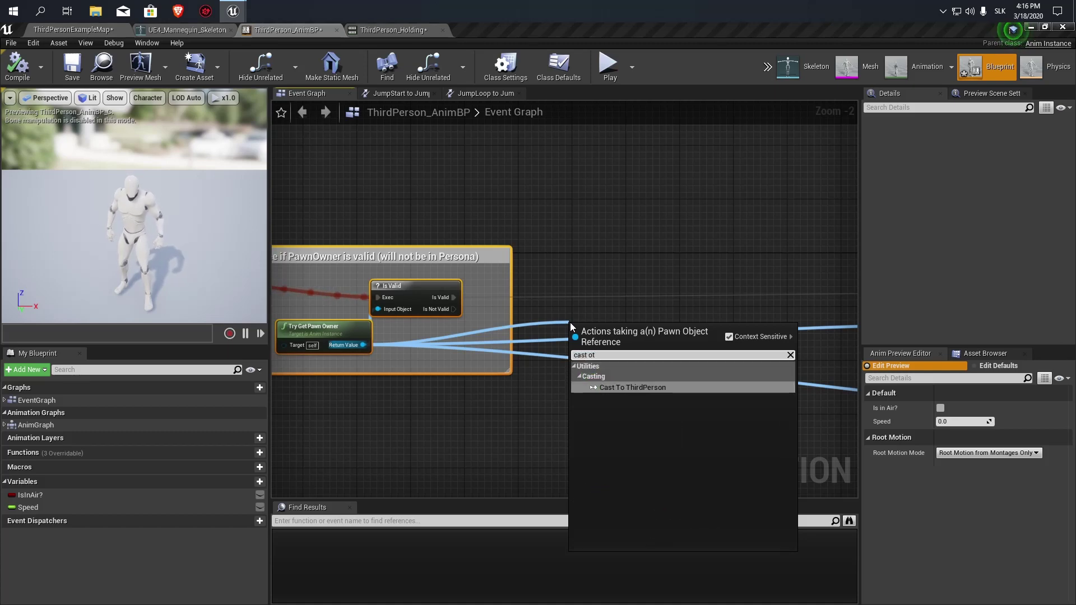
key(BackSpace)
key(BackSpace)
text(to your)
key(Return)
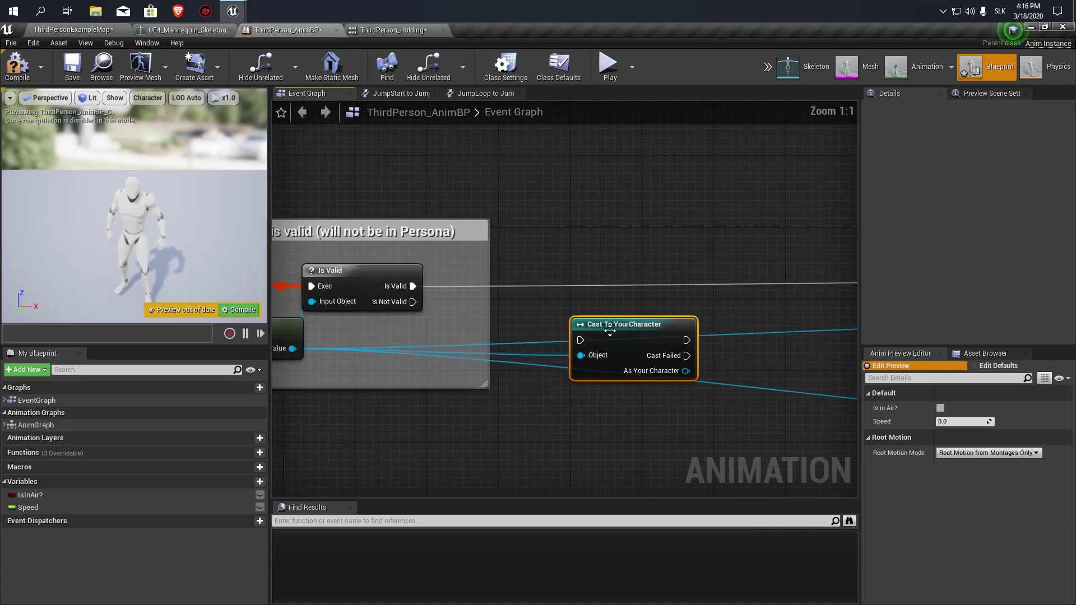
Wire Is Valid's success path and the pawn owner into the cast, then promote its result to a variable.
drag(609, 331, 601, 277)
mouse_move(413, 286)
ctrl+mouse_down()
mouse_move(652, 289)
mouse_move(501, 296)
ctrl+mouse_up()
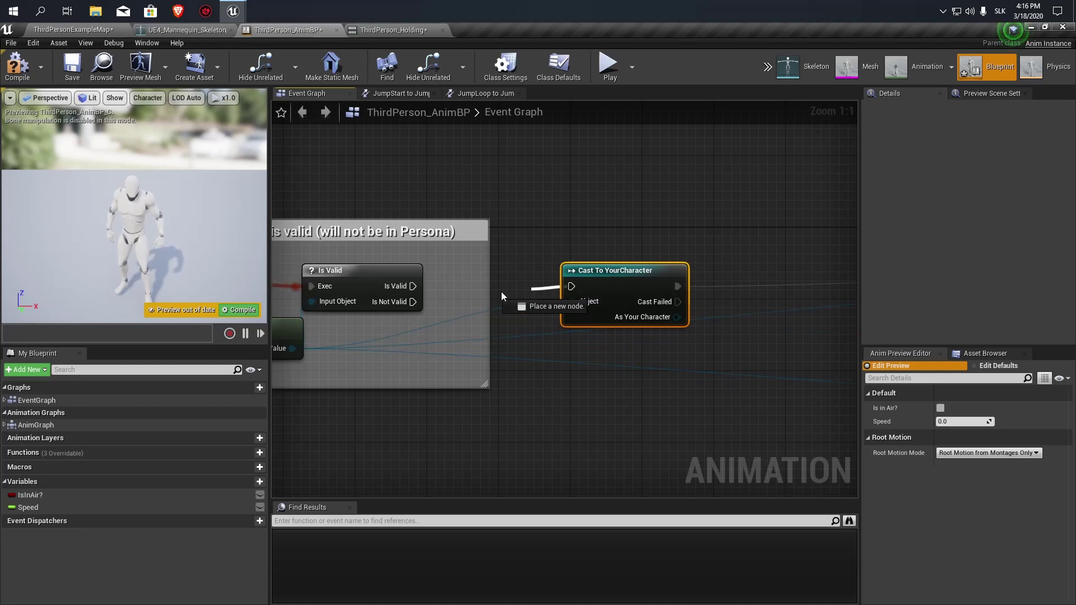
drag(292, 348, 571, 302)
mouse_move(656, 326)
mouse_down()
mouse_move(638, 317)
mouse_move(722, 325)
mouse_up()
click(772, 349)
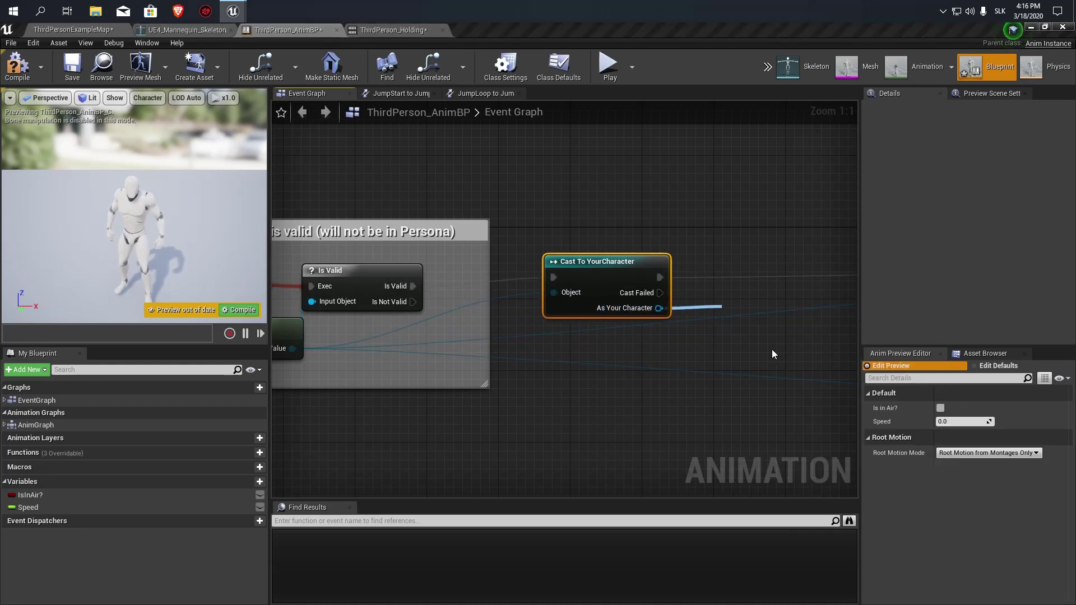
text(CharacterReference)
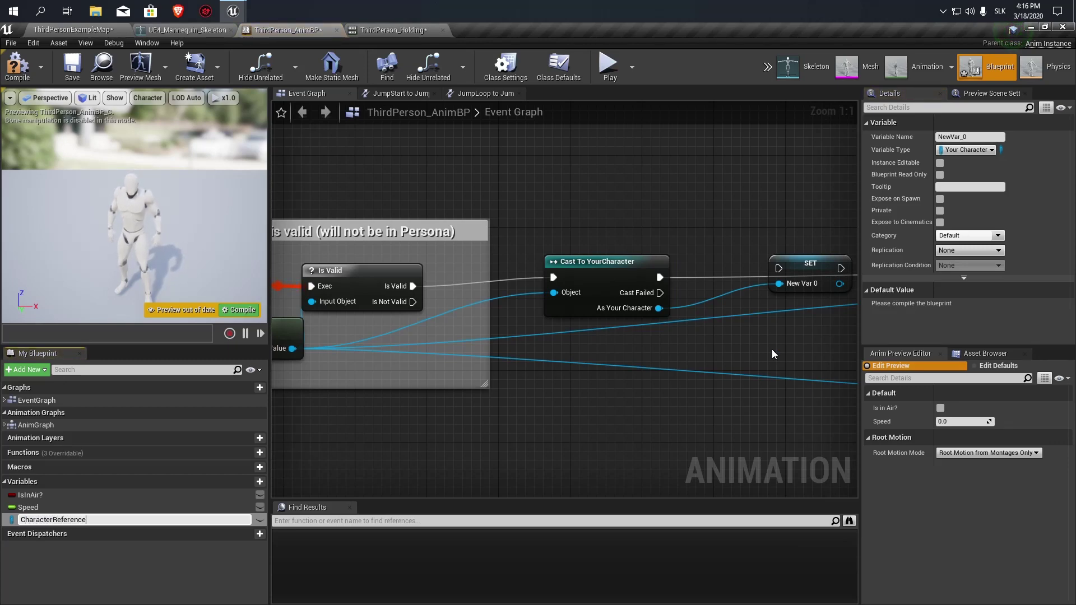
Name the variable CharacterReference and place a getter for it below the Speed logic.
key(Return)
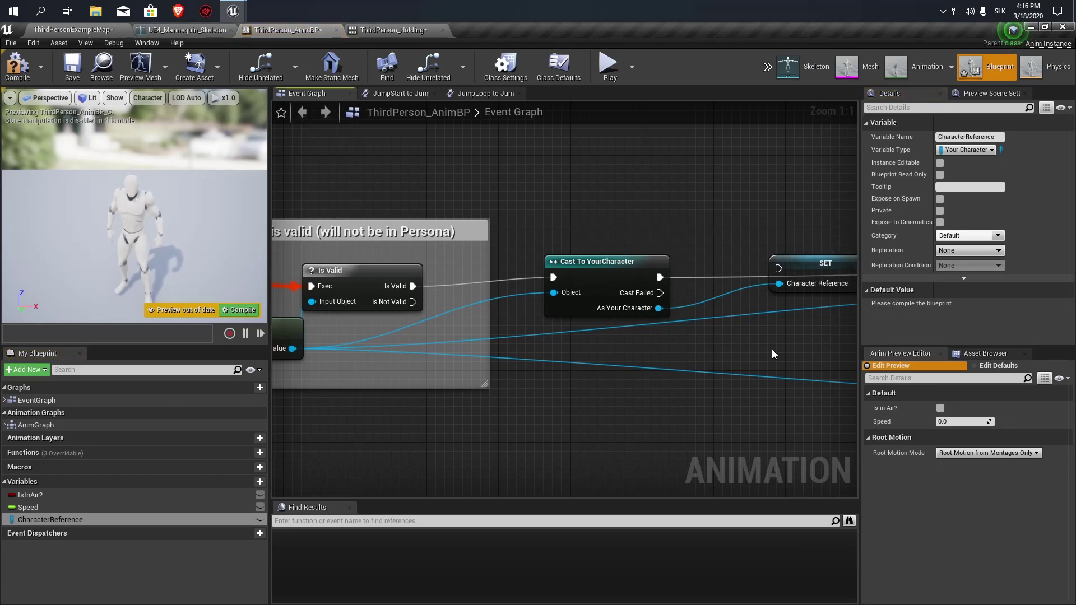
right_drag(772, 349, 603, 360)
mouse_move(703, 281)
mouse_down()
mouse_move(709, 291)
mouse_move(619, 285)
mouse_up()
scroll(636, 307, down, 3)
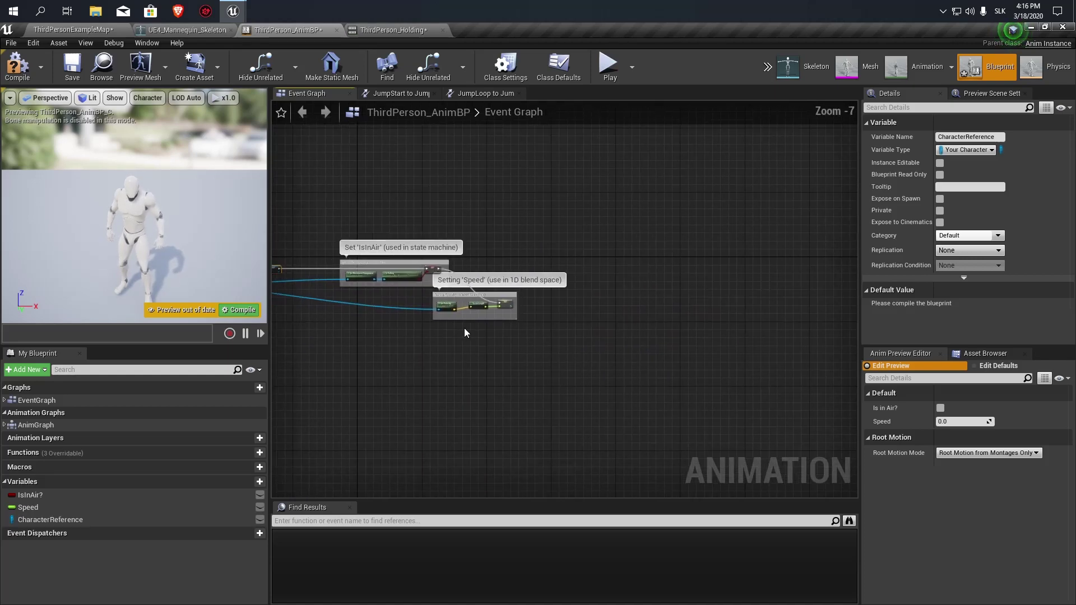
right_drag(636, 307, 128, 136)
drag(51, 519, 567, 339)
click(598, 347)
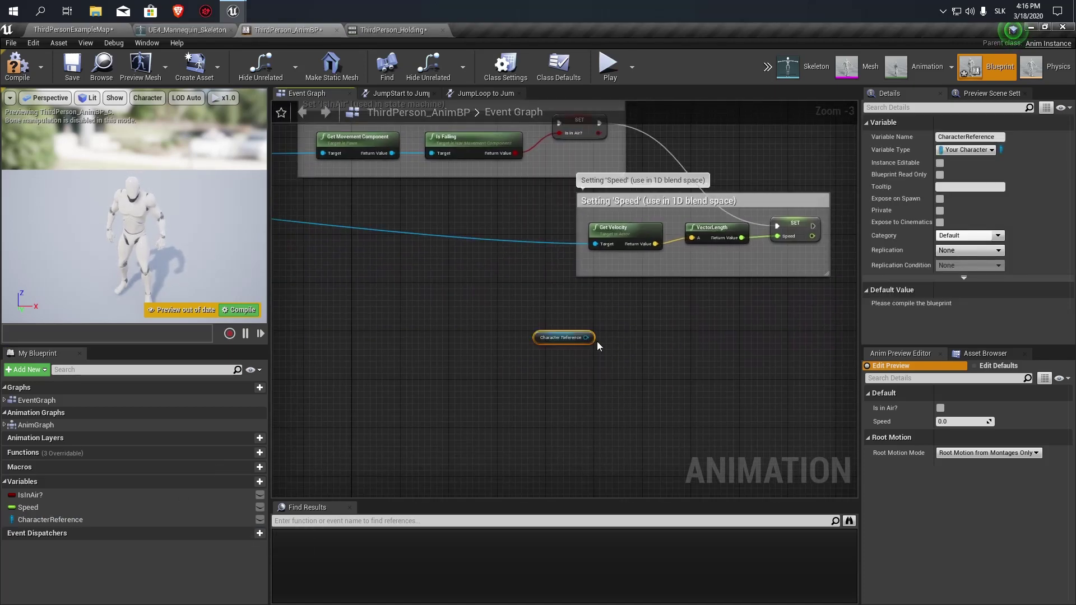
Add an Is Valid macro off CharacterReference and chain it after SET Speed.
drag(633, 329, 660, 325)
text(is val)
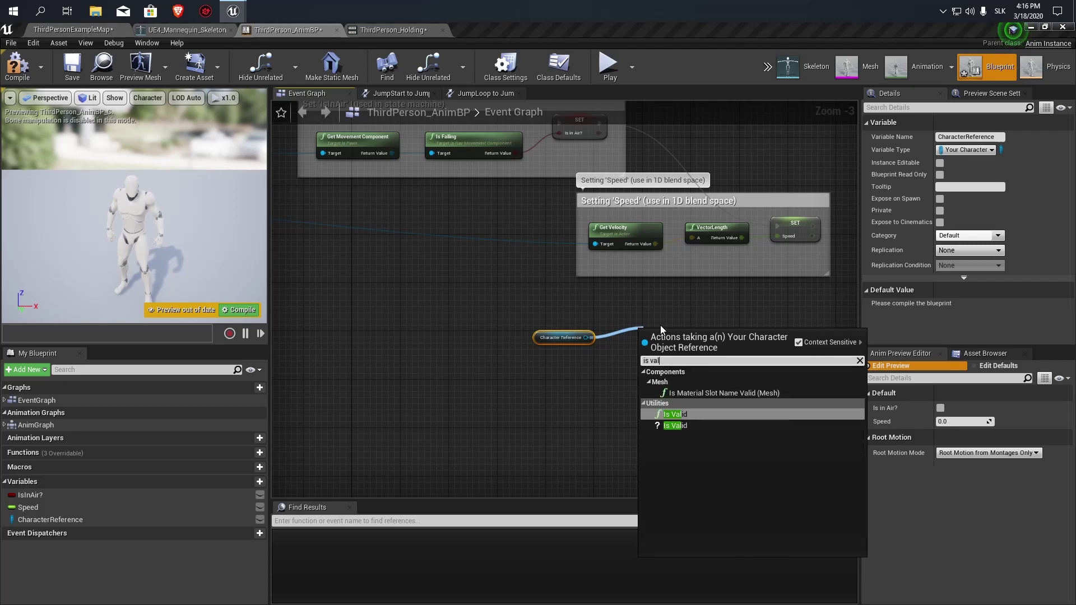
key(Down)
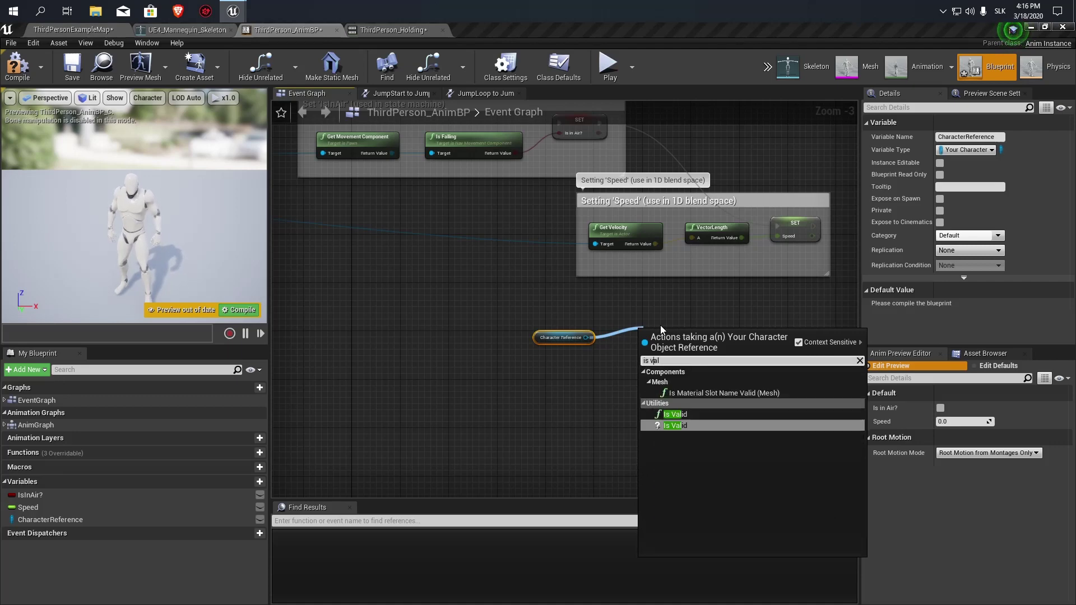
key(Return)
scroll(650, 342, up, 3)
mouse_move(646, 349)
mouse_down()
mouse_move(771, 210)
mouse_move(717, 174)
mouse_up()
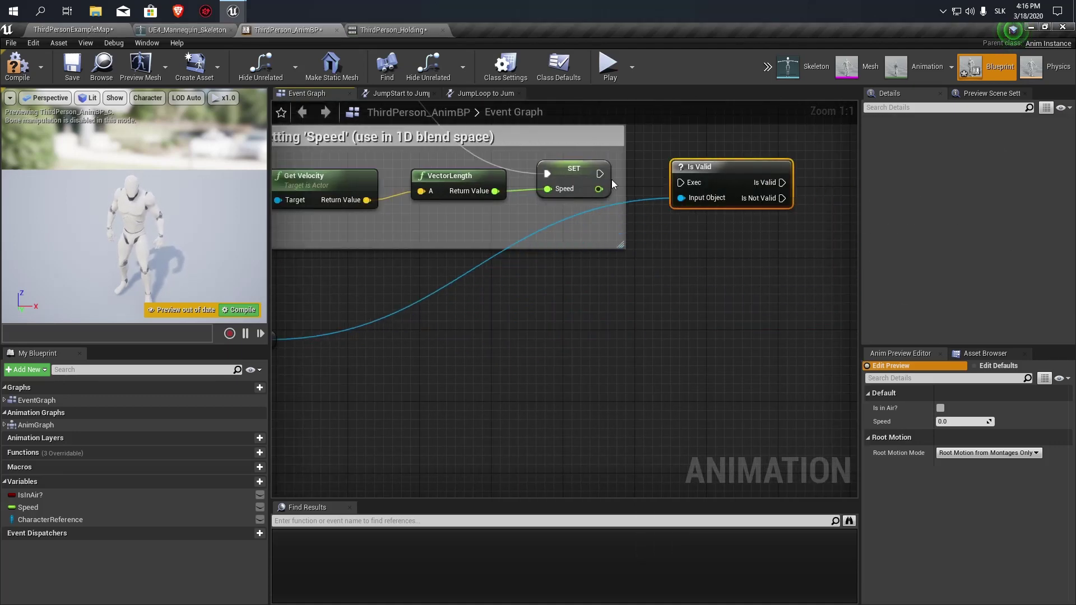
drag(600, 174, 687, 189)
right_drag(593, 285, 744, 286)
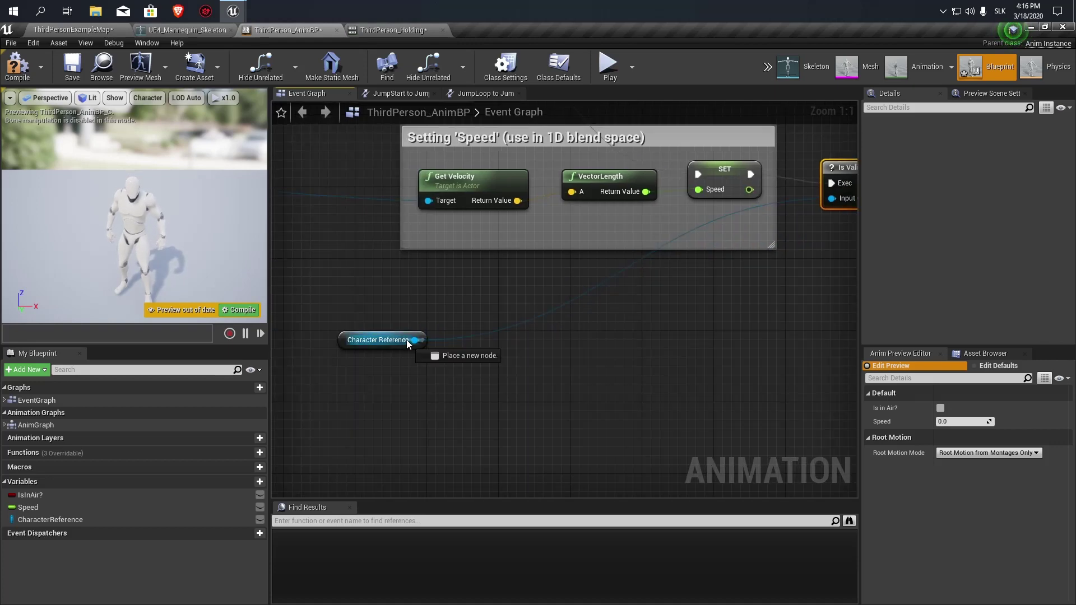
Get CharacterReference's Player Puzzle Component and connect it to Is Valid's Input Object.
drag(406, 340, 500, 342)
text(get puzz)
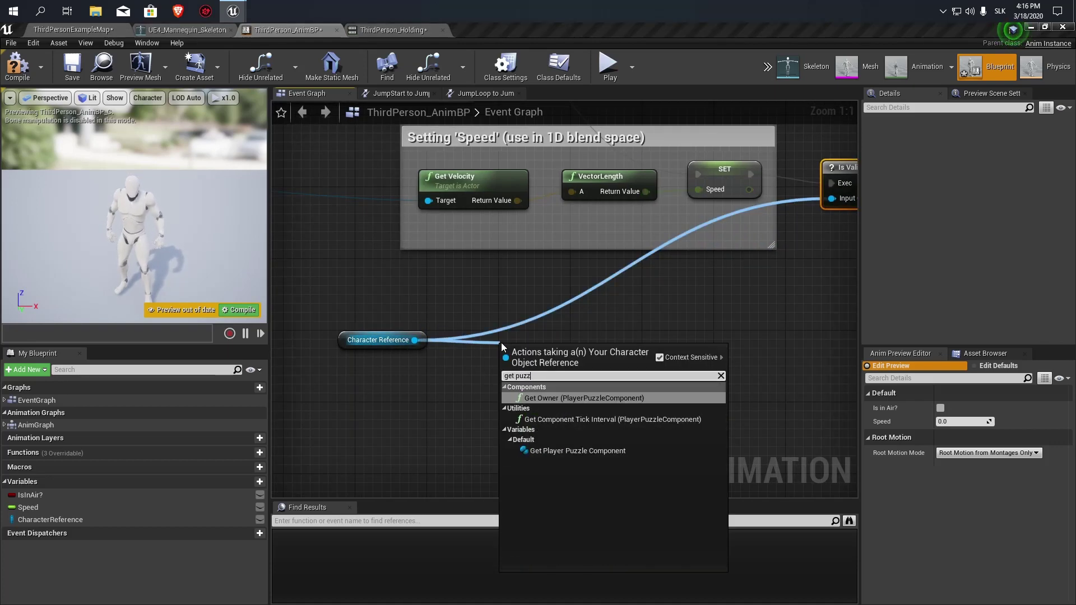
key(Down)
key(Down)
key(Return)
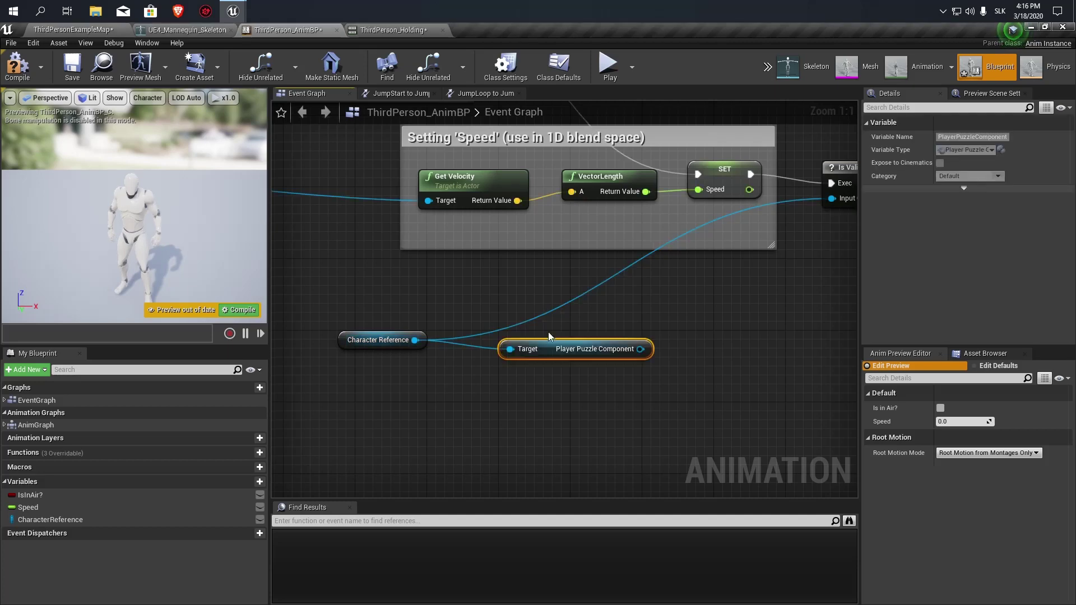
drag(559, 355, 558, 336)
drag(640, 331, 769, 201)
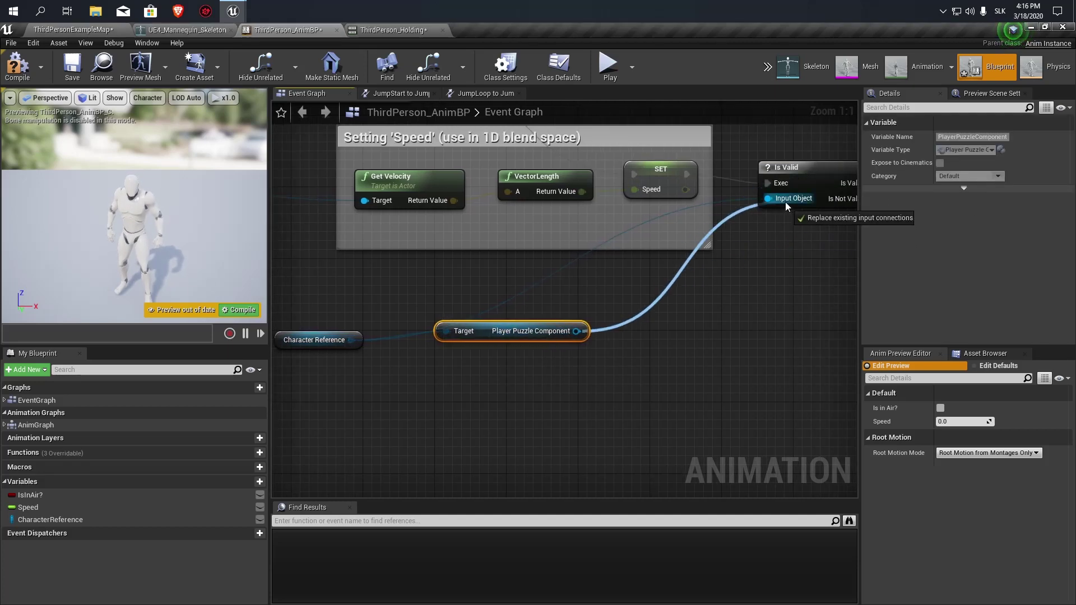
right_drag(655, 302, 385, 348)
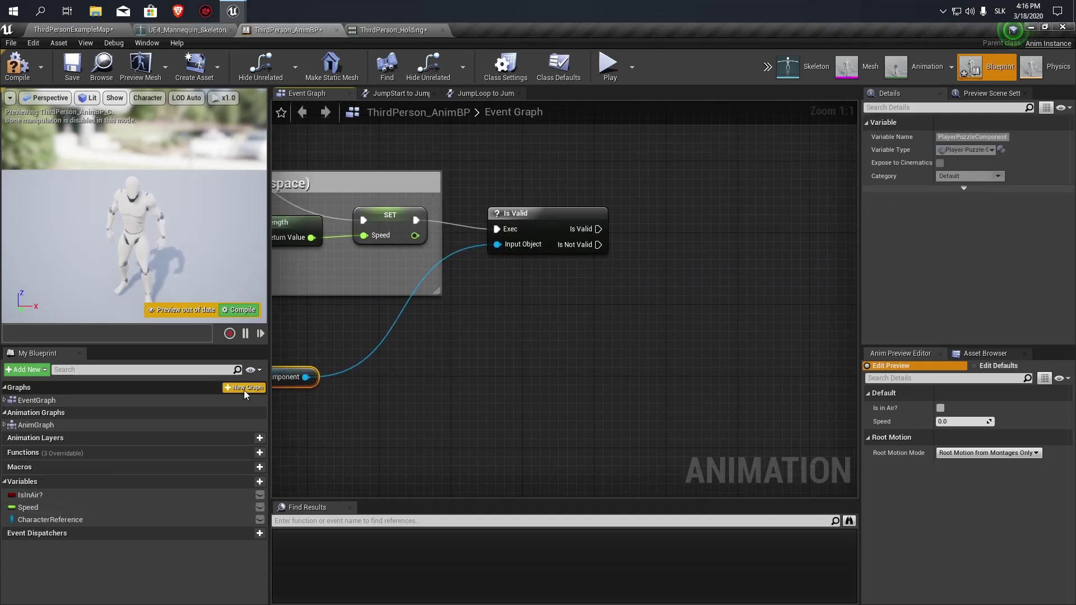
Create a Holding boolean and set it on Is Valid's success path.
click(241, 482)
text(Holding)
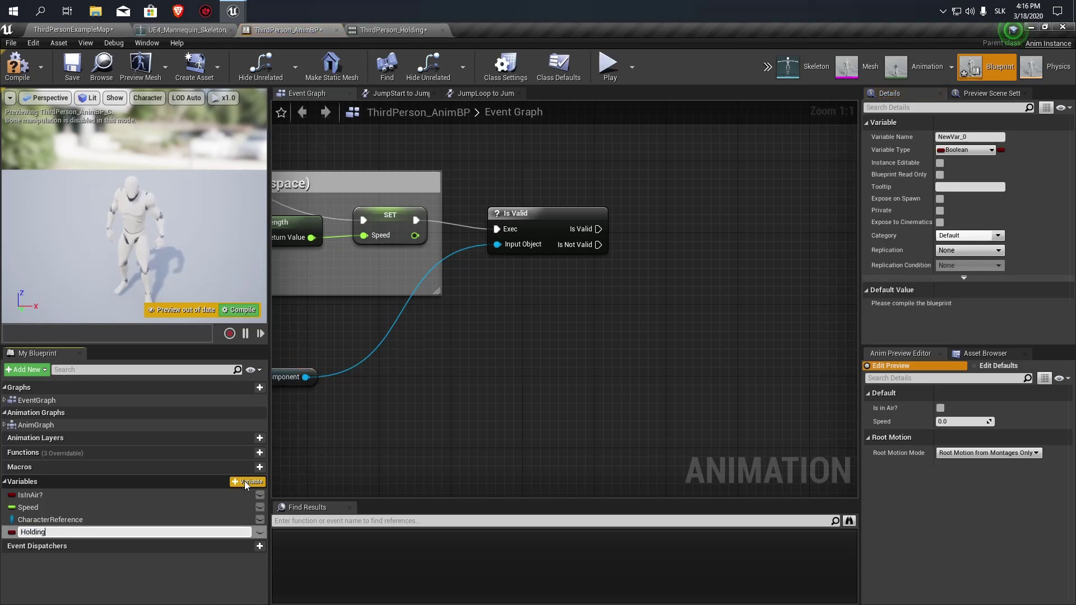
key(Return)
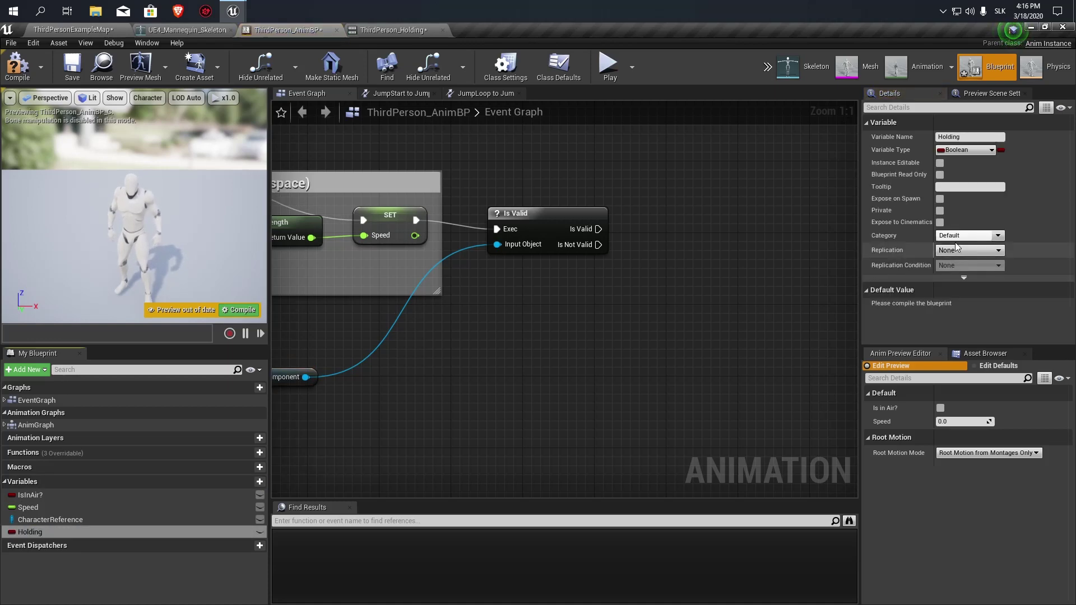
click(128, 535)
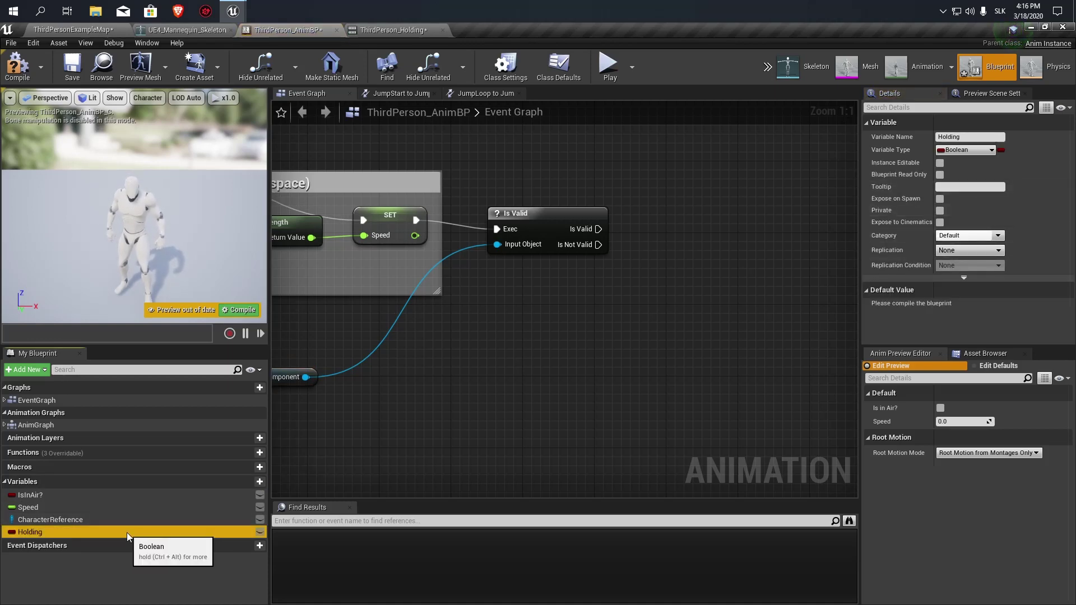
click(682, 232)
mouse_move(599, 229)
mouse_down()
mouse_move(701, 241)
mouse_move(722, 234)
mouse_up()
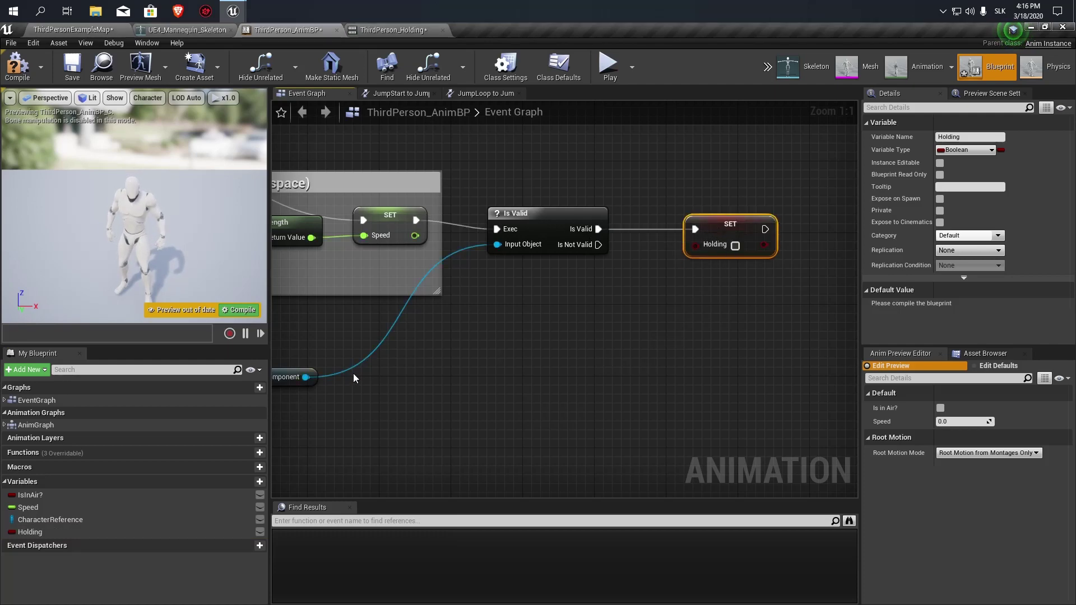
Feed the Player Puzzle Component's Holding value into SET Holding.
drag(430, 381, 489, 381)
text(get hold)
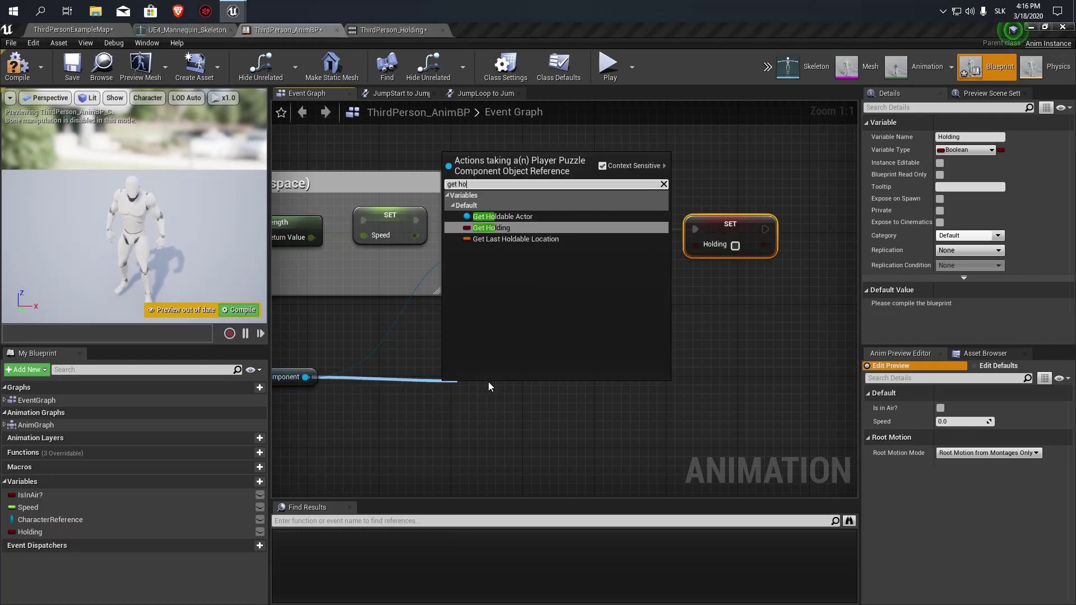
key(Return)
drag(528, 386, 713, 253)
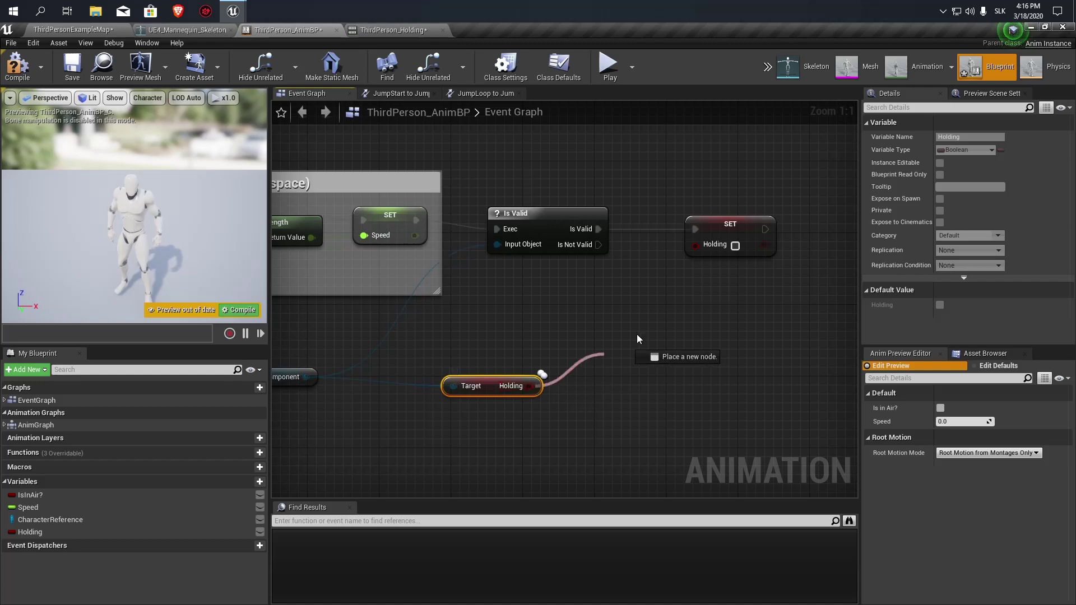
drag(493, 386, 493, 377)
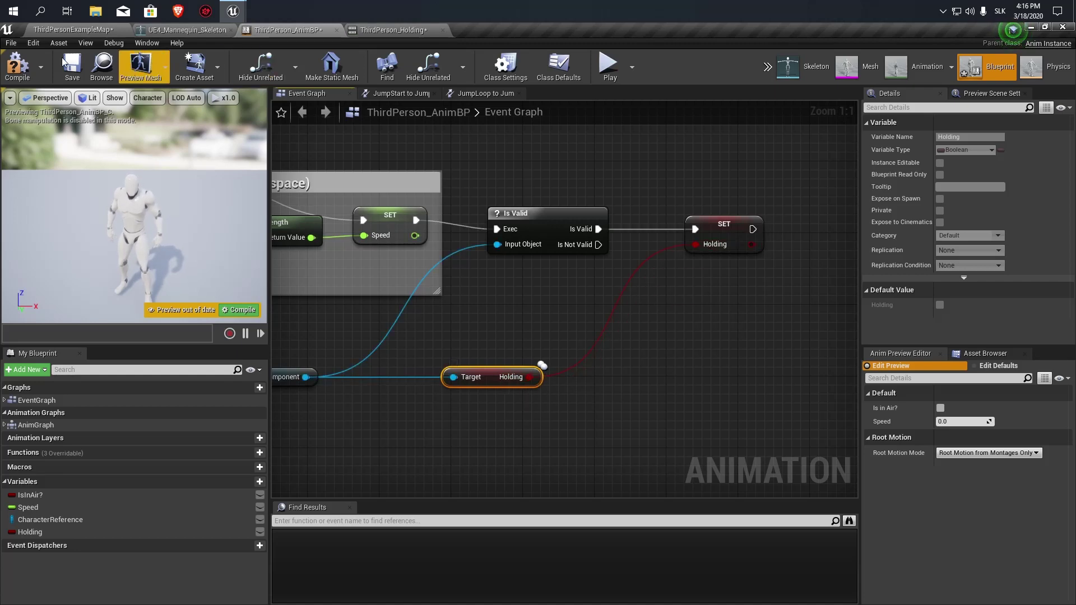
Compile, open the AnimGraph, and paste a duplicate of the Default state machine.
key(F7)
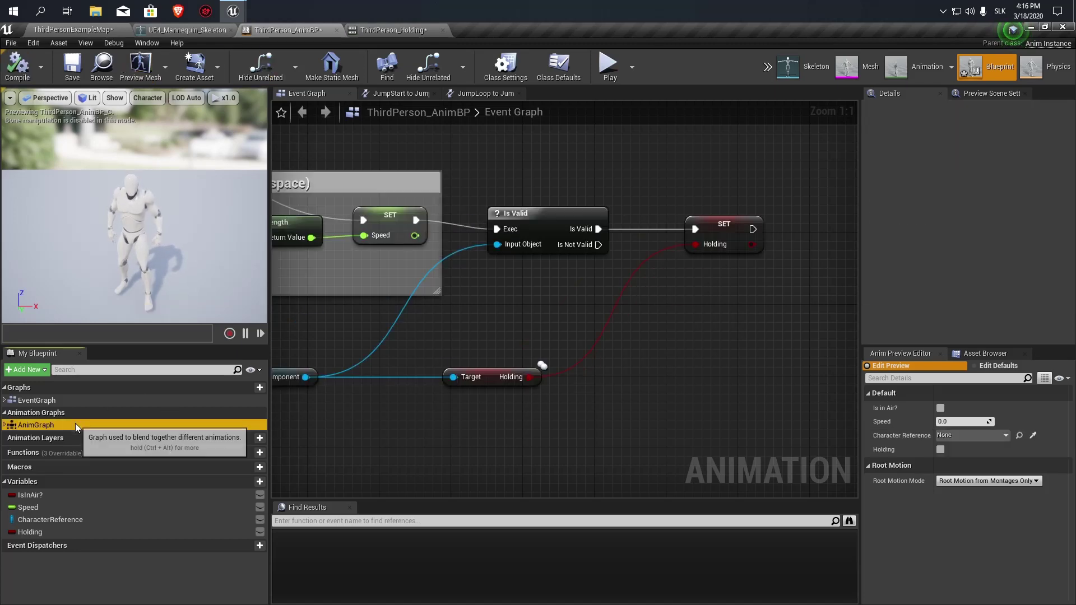
double_click(76, 424)
click(333, 394)
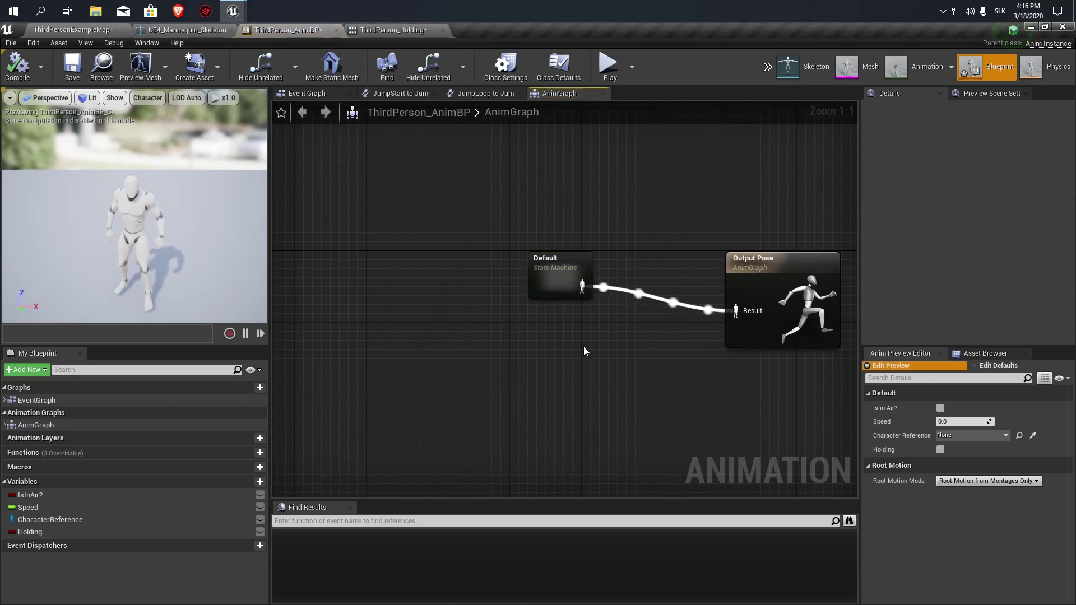
key(ctrl+v)
drag(556, 279, 367, 297)
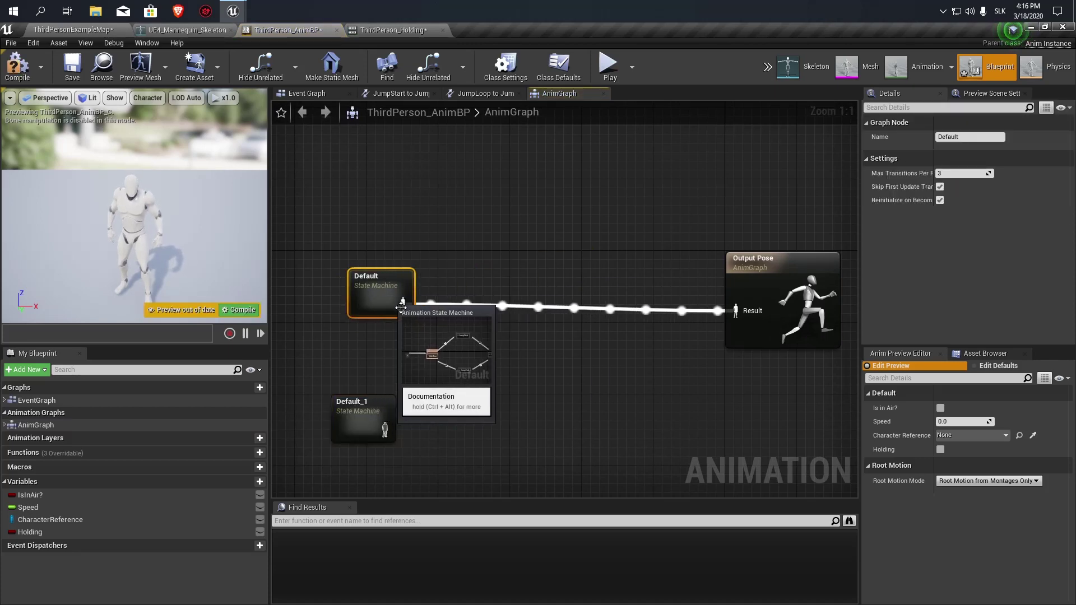
right_drag(460, 344, 455, 273)
Add a Blend Poses by bool after Default, with Holding driving Active Value.
drag(398, 233, 539, 227)
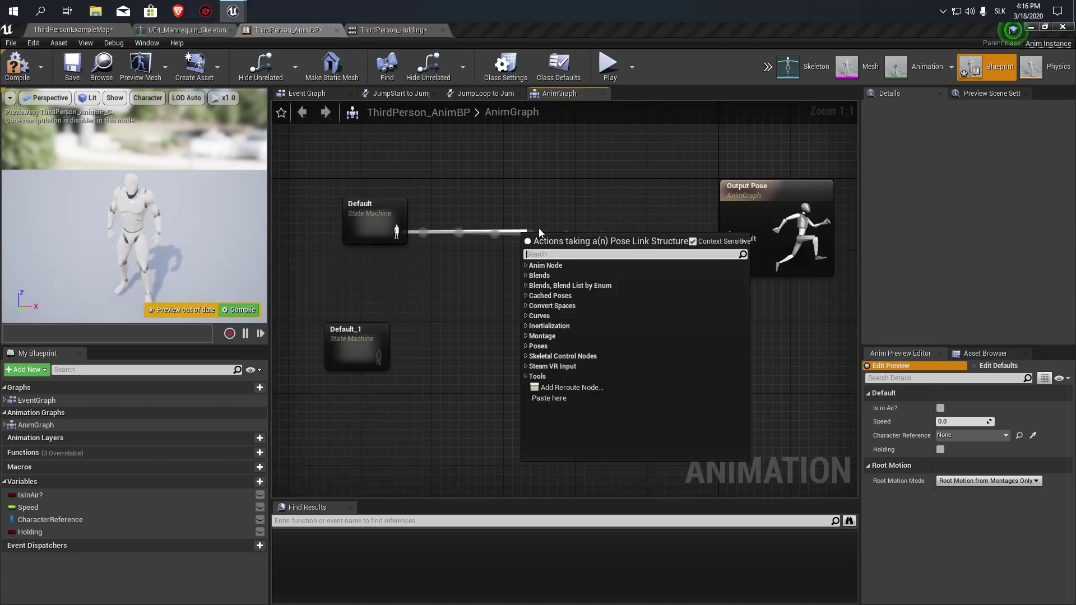
text(blend by)
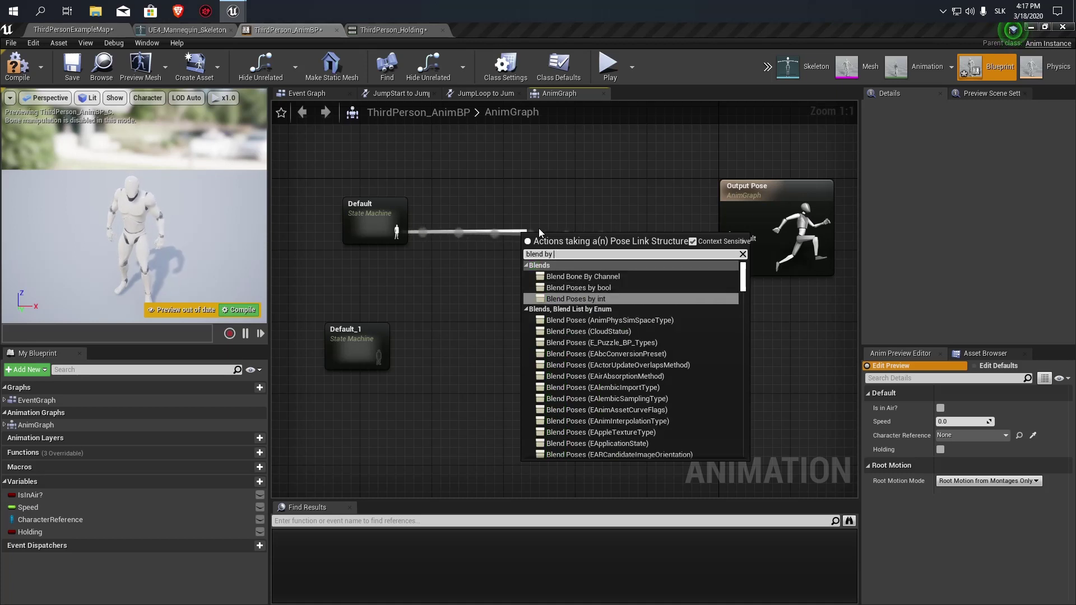
text( boo)
key(Return)
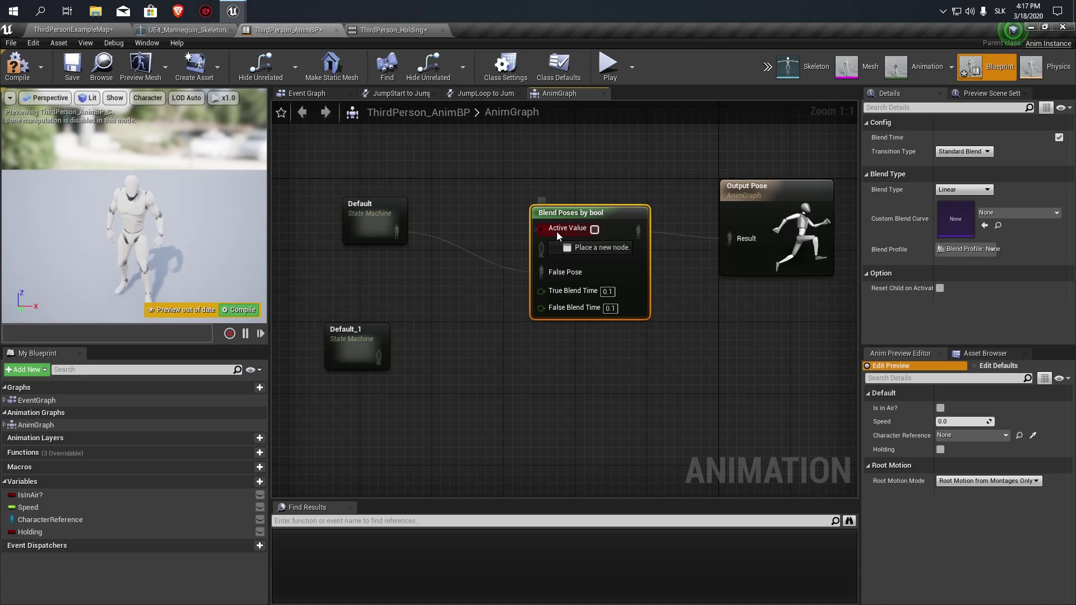
drag(108, 529, 423, 160)
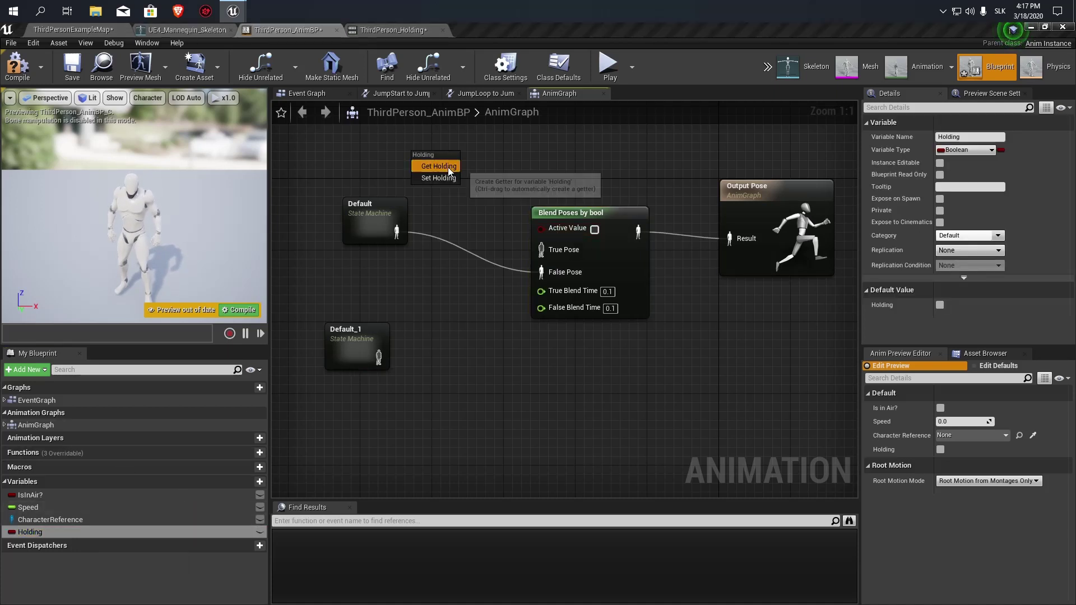
drag(554, 227, 555, 227)
Enter 0.5 for the blend node's True and False blend times.
drag(337, 335, 365, 306)
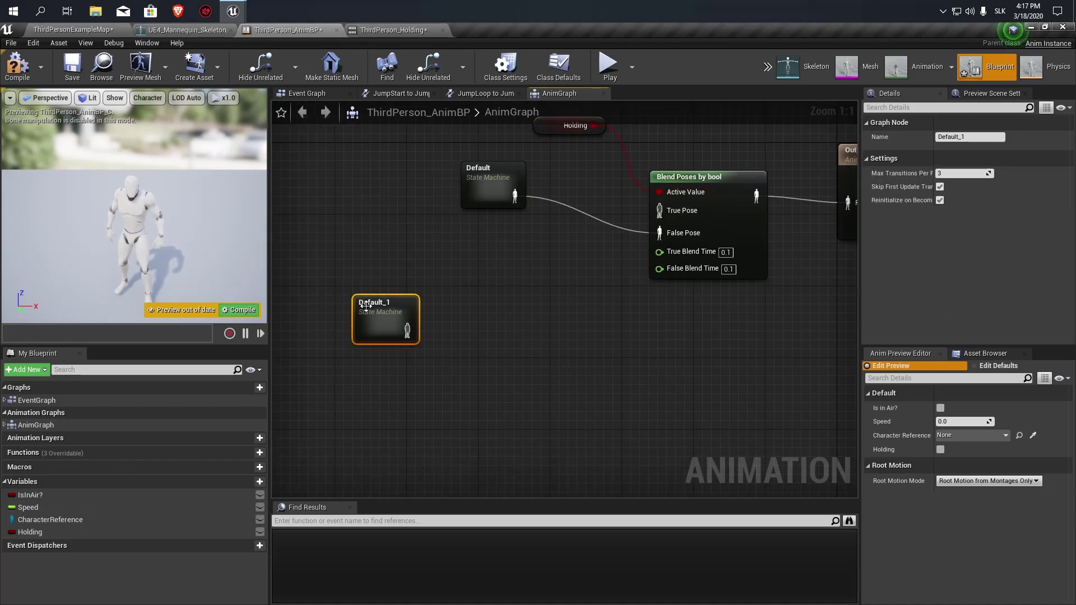
drag(664, 215, 667, 219)
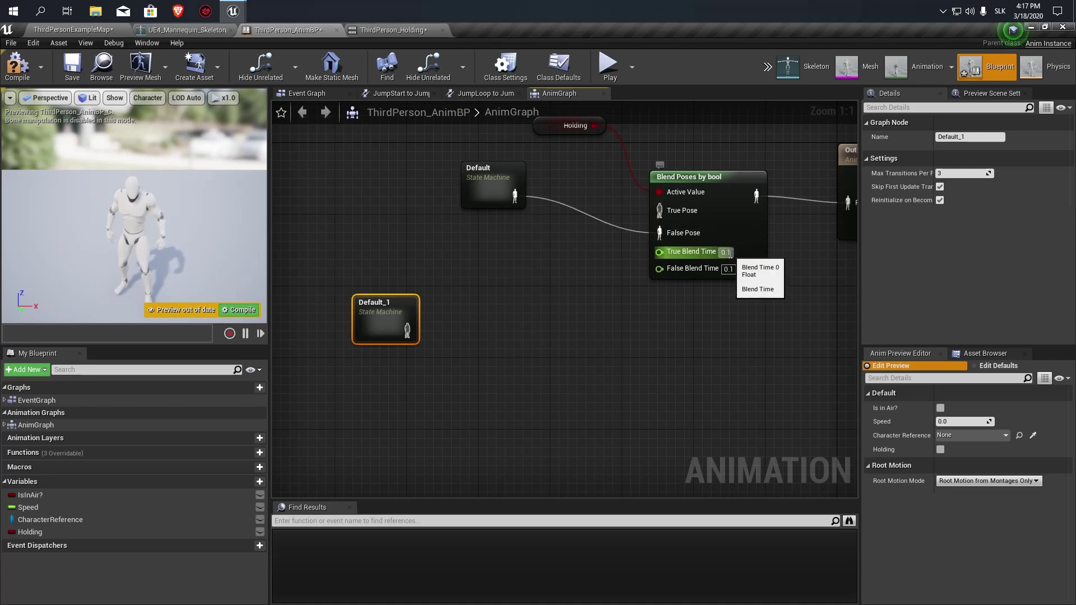
text(0.5)
key(Return)
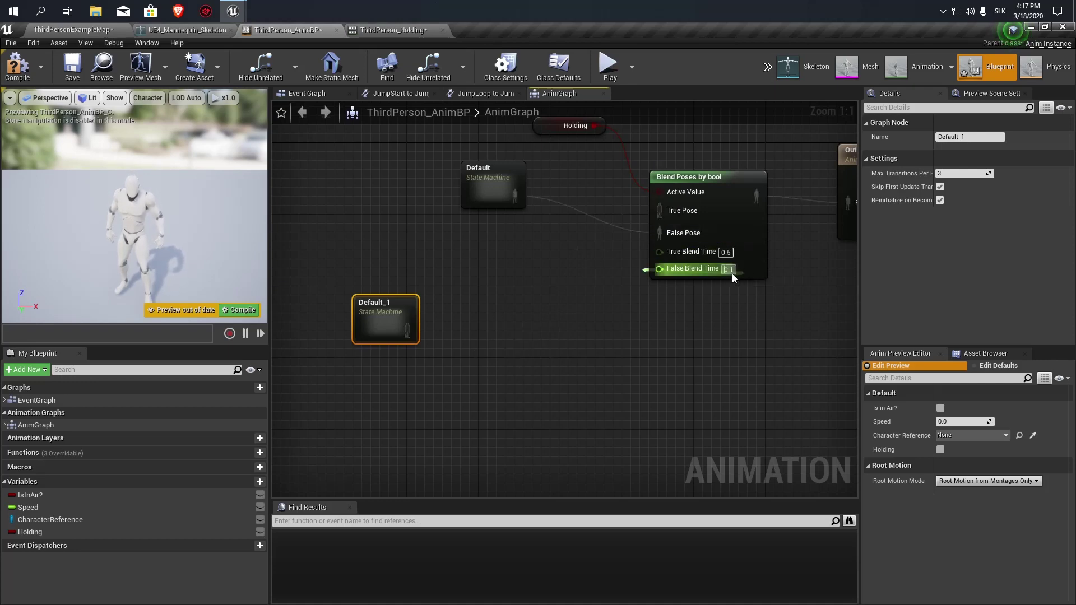
text(0.5)
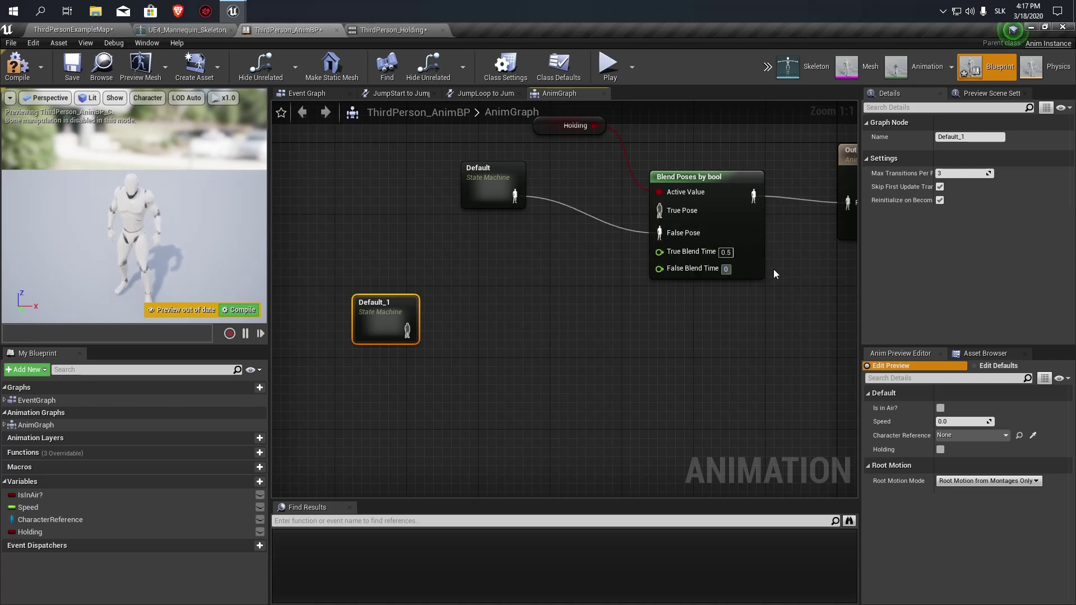
drag(400, 311, 337, 312)
right_drag(350, 337, 493, 336)
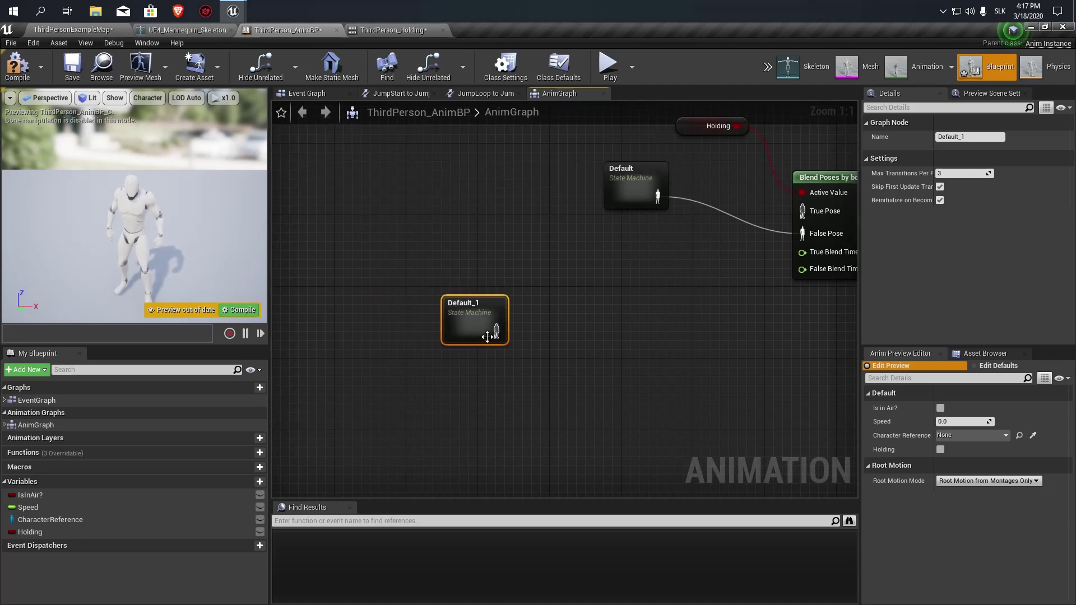
Add a Layered blend per bone after Default_1 and wire it into True Pose.
drag(596, 338, 596, 338)
text(layer b)
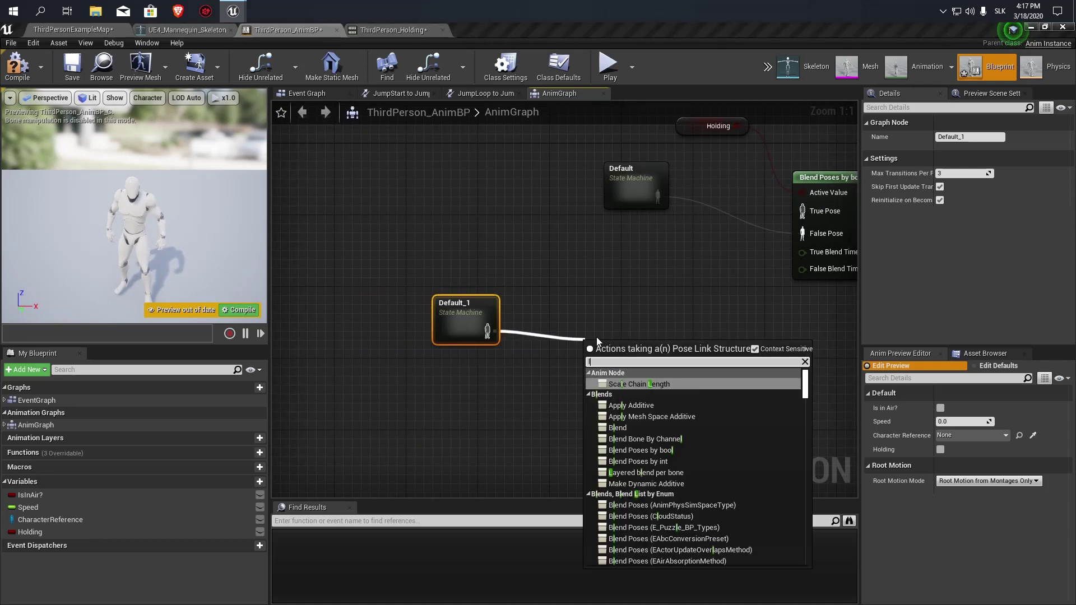
key(Return)
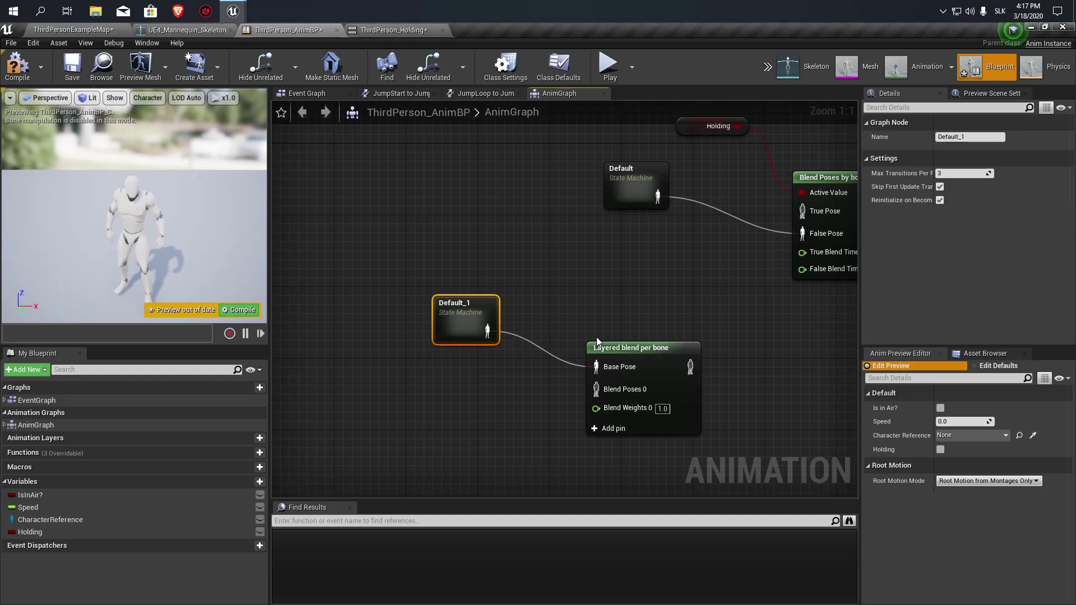
right_drag(690, 334, 606, 359)
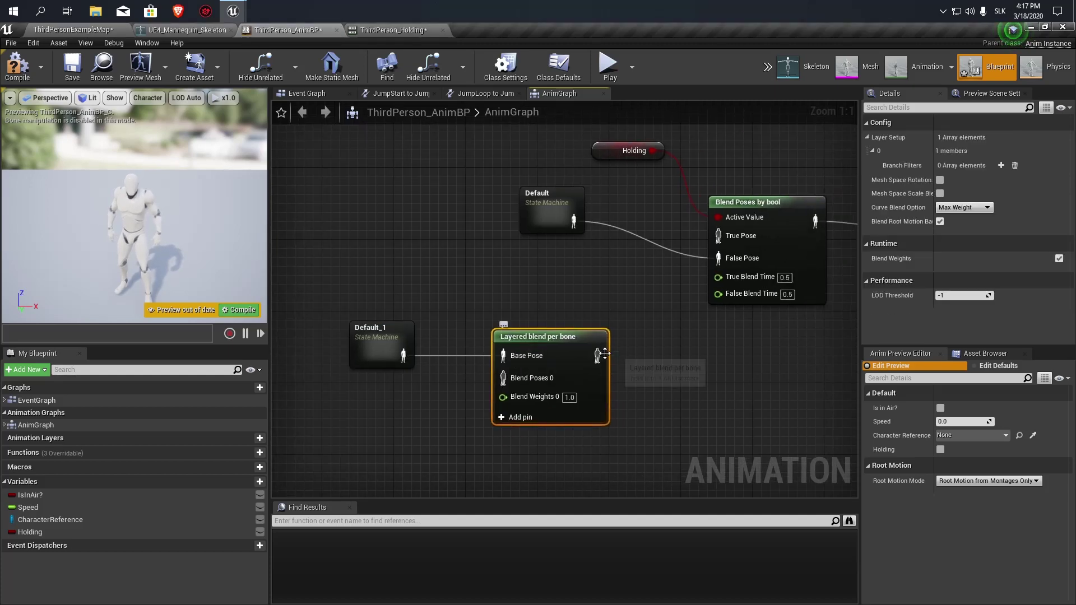
drag(604, 353, 718, 236)
right_drag(544, 399, 568, 342)
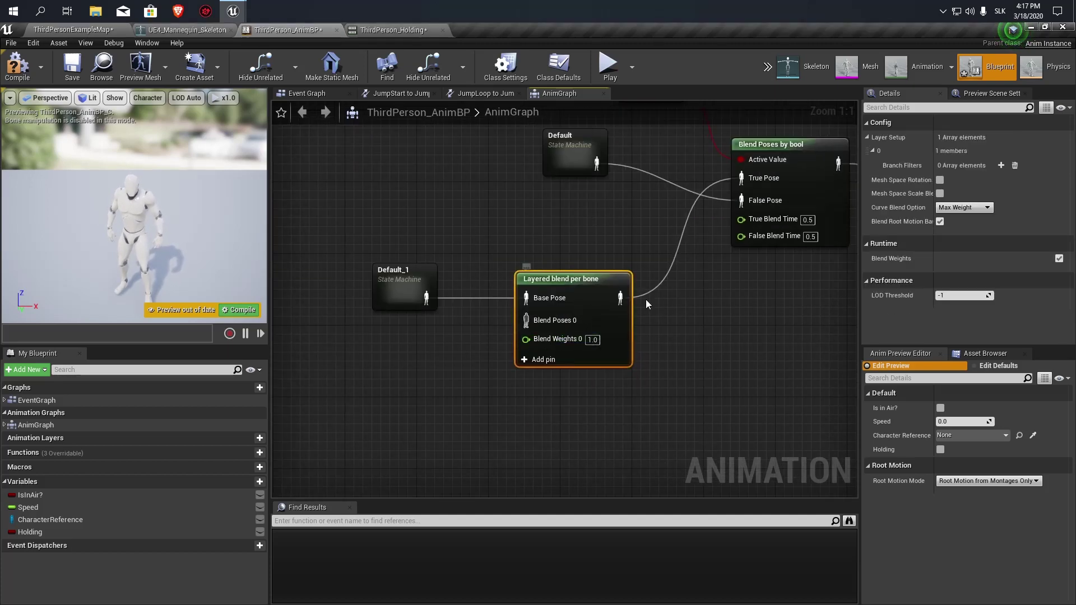
Add a spine_01 branch filter, enable Mesh Space Rotation, and choose Normalize by Weight.
click(133, 233)
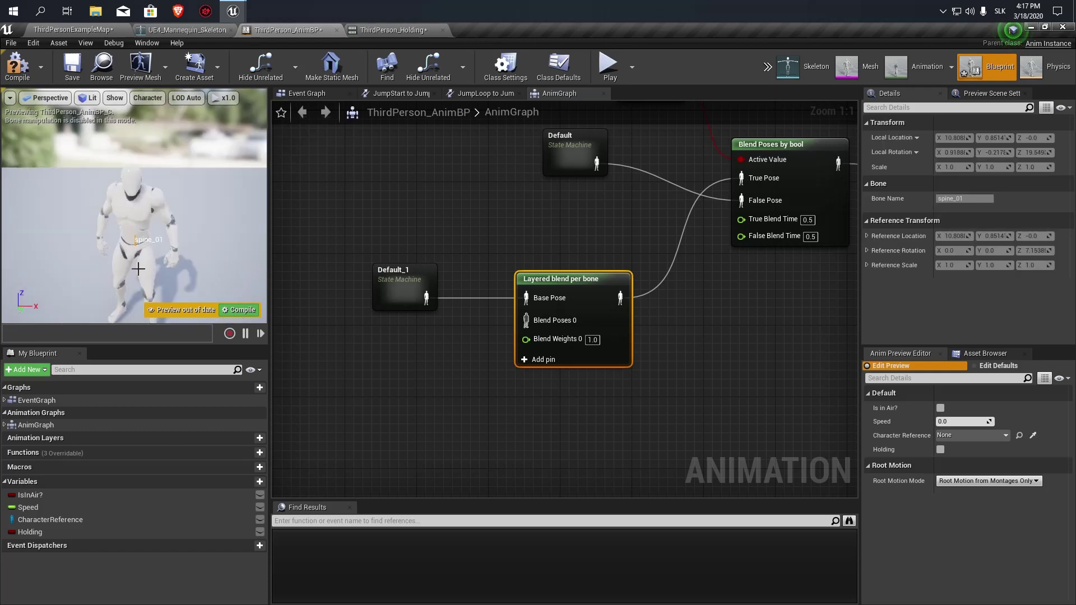
click(552, 300)
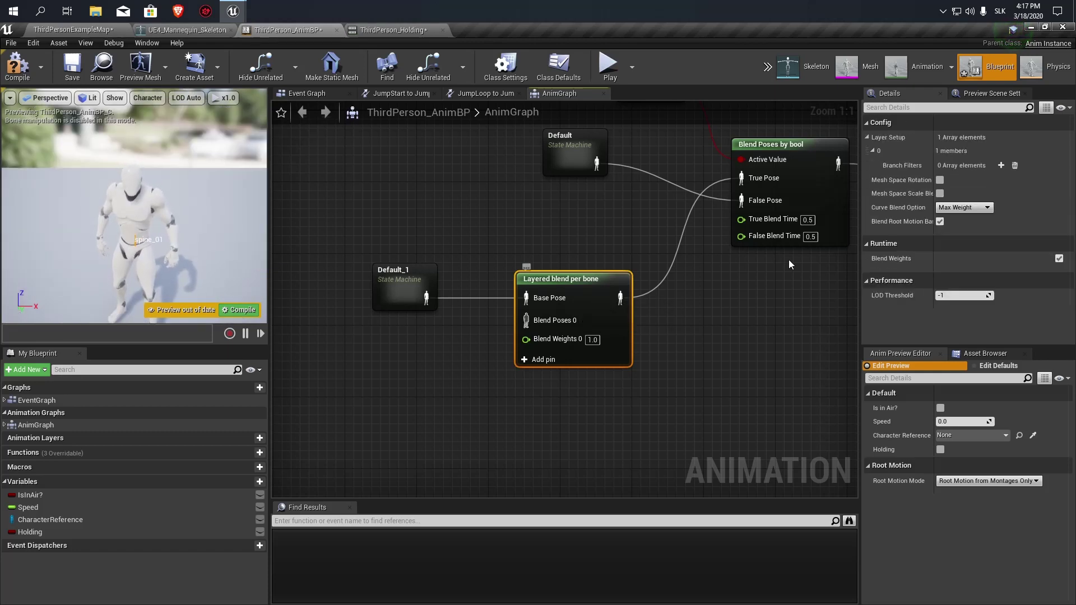
click(1000, 165)
click(888, 180)
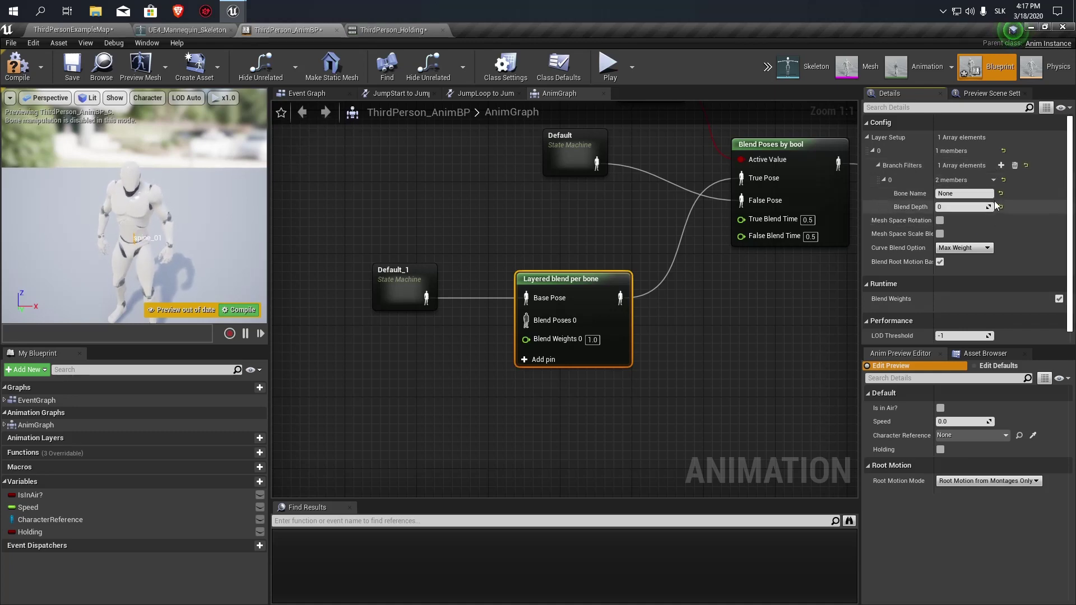
click(971, 193)
text(spine_01)
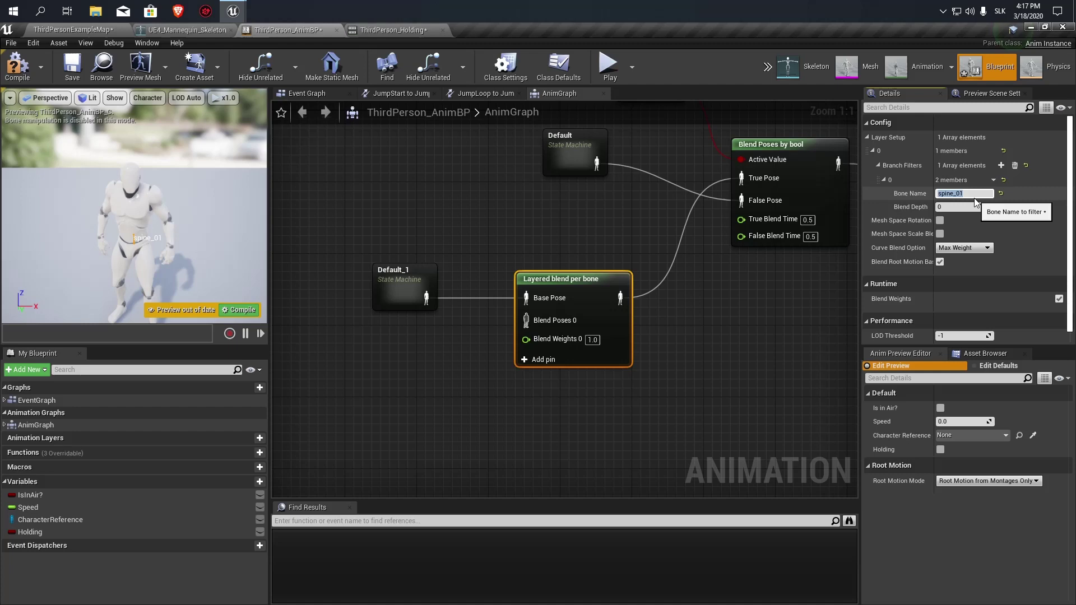
key(Return)
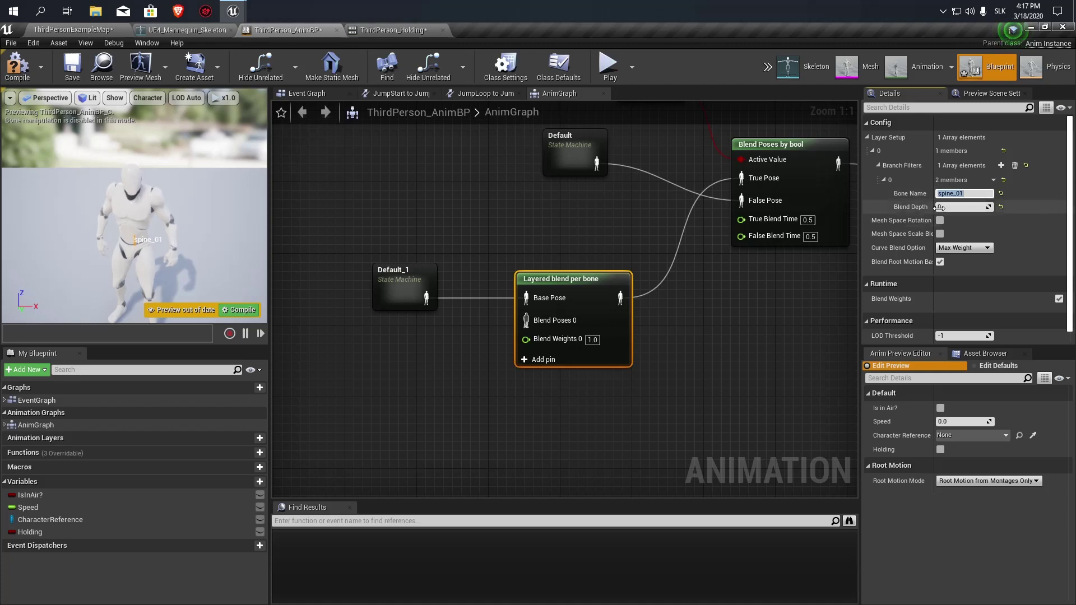
click(941, 220)
click(959, 250)
click(955, 264)
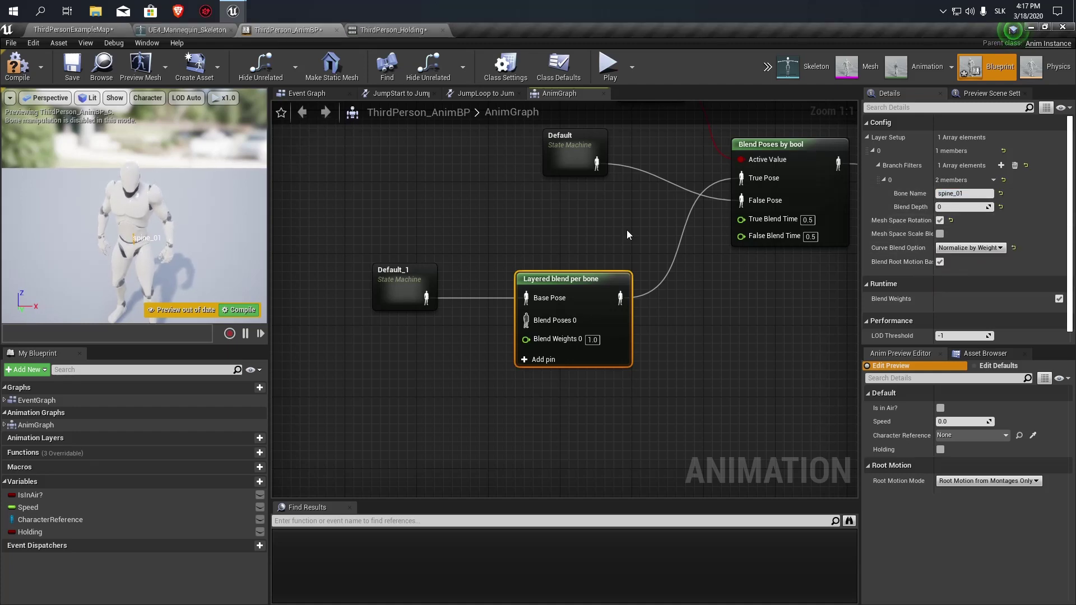
click(626, 230)
Drag ThirdPerson_Holding from the Content root into the AnimGraph, feeding Blend Poses 0.
click(67, 31)
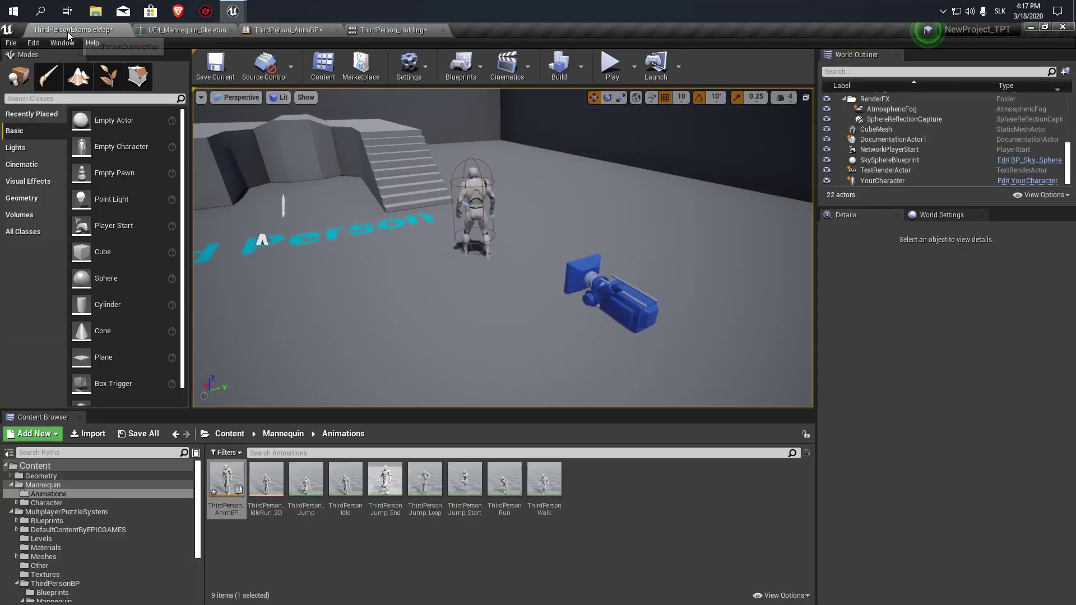
click(230, 433)
drag(425, 479, 353, 28)
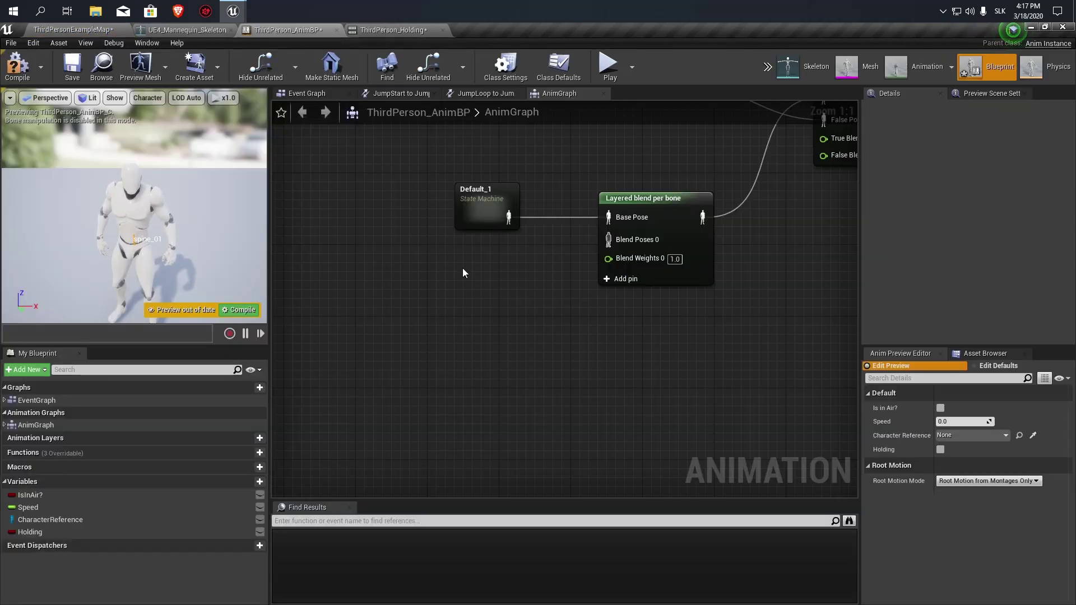
drag(353, 28, 464, 269)
Reframe the AnimGraph to review the finished blend, then return to the level editor.
right_drag(663, 262, 569, 348)
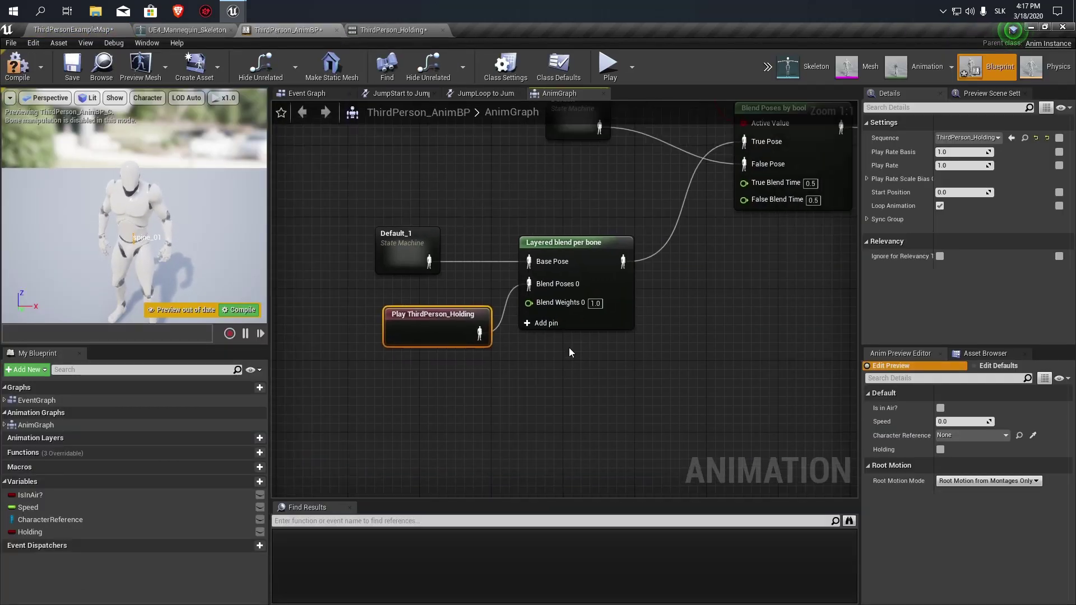
scroll(639, 397, down, 2)
right_drag(639, 397, 547, 347)
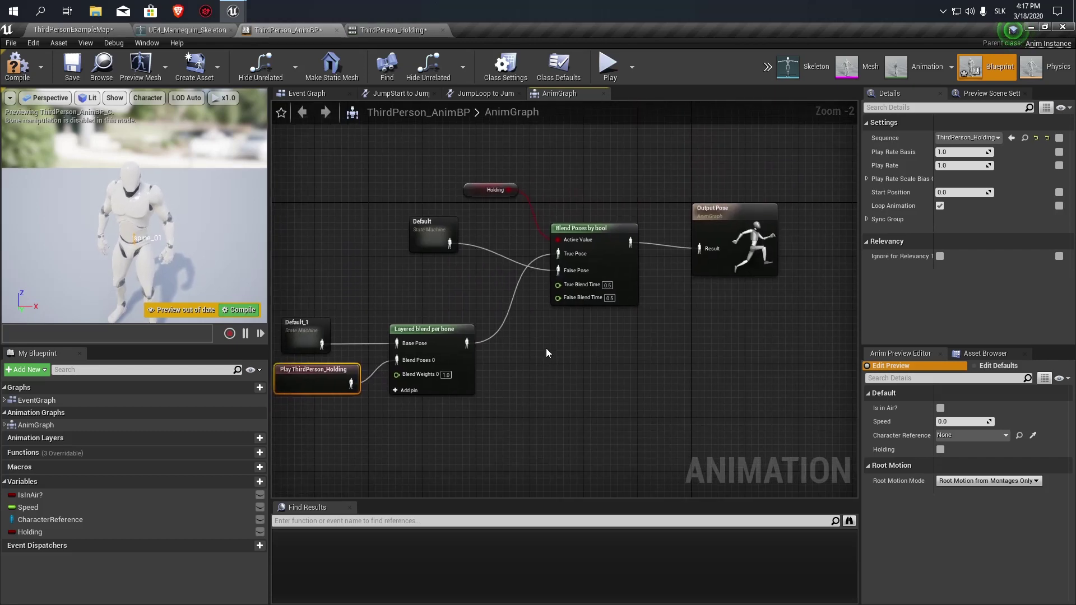
click(381, 342)
scroll(381, 342, up, 2)
scroll(381, 342, down, 1)
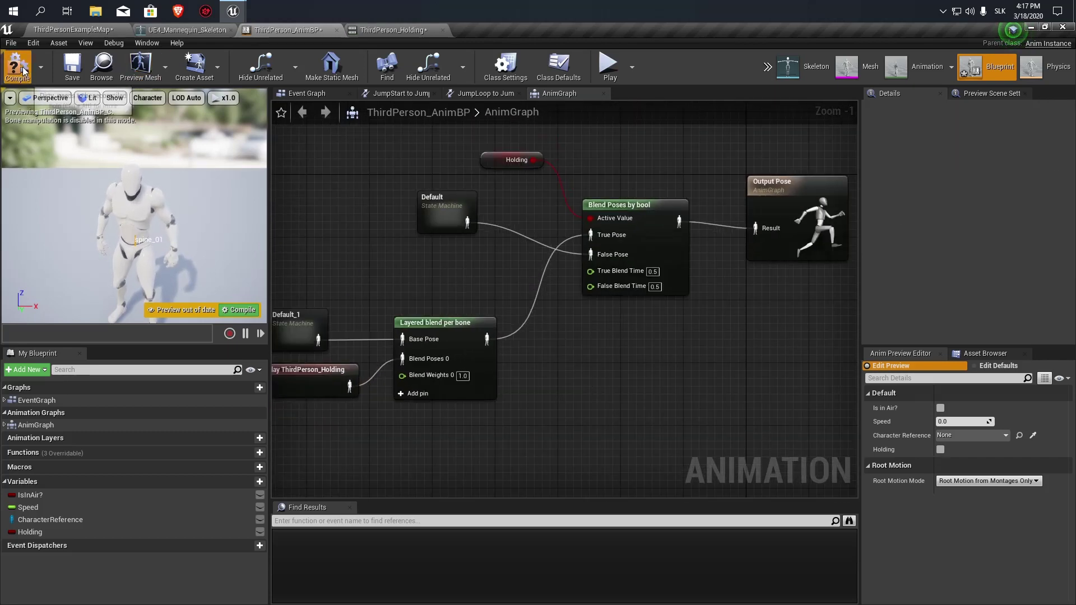
click(89, 28)
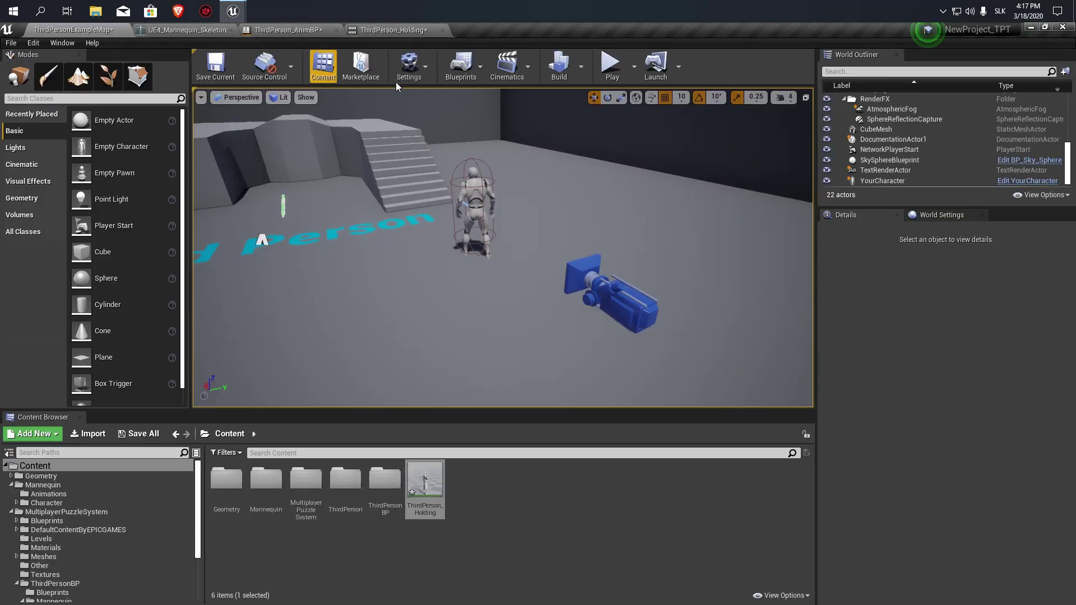
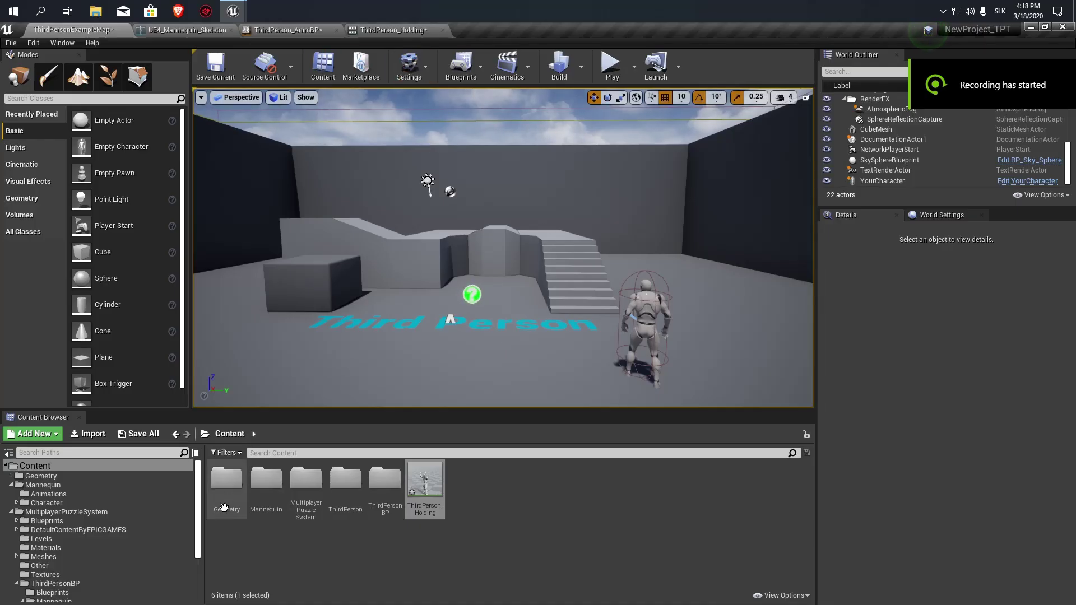
From MultiplayerPuzzleSystem > Blueprints > Puzzle, place a BP_Cube_HoldAble cube on the floor near the start.
double_click(306, 481)
double_click(226, 483)
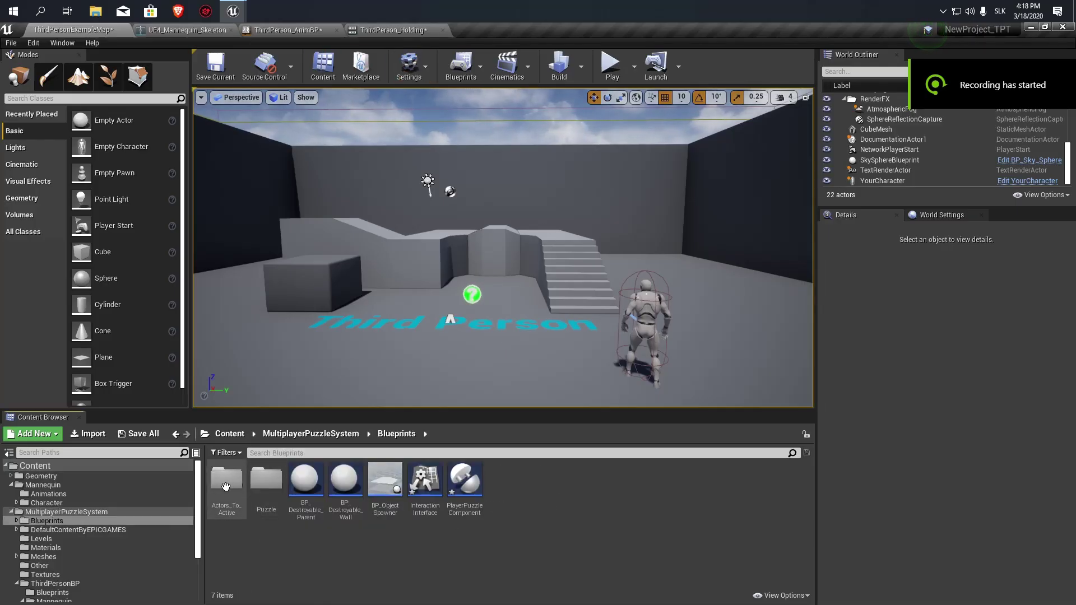
double_click(266, 480)
right_drag(505, 252, 504, 291)
drag(227, 480, 356, 273)
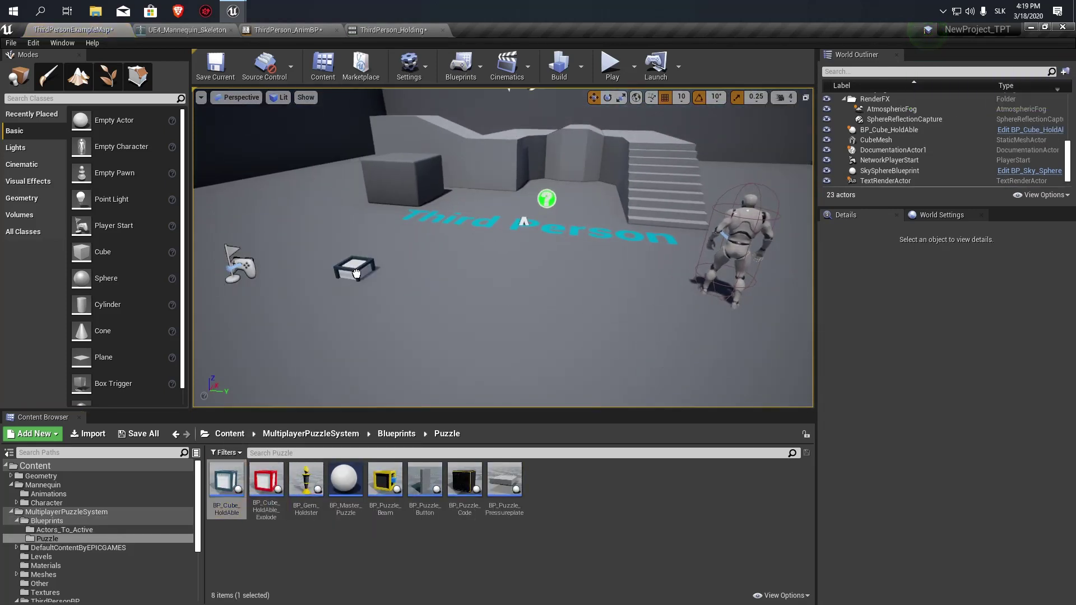
scroll(341, 249, up, 1)
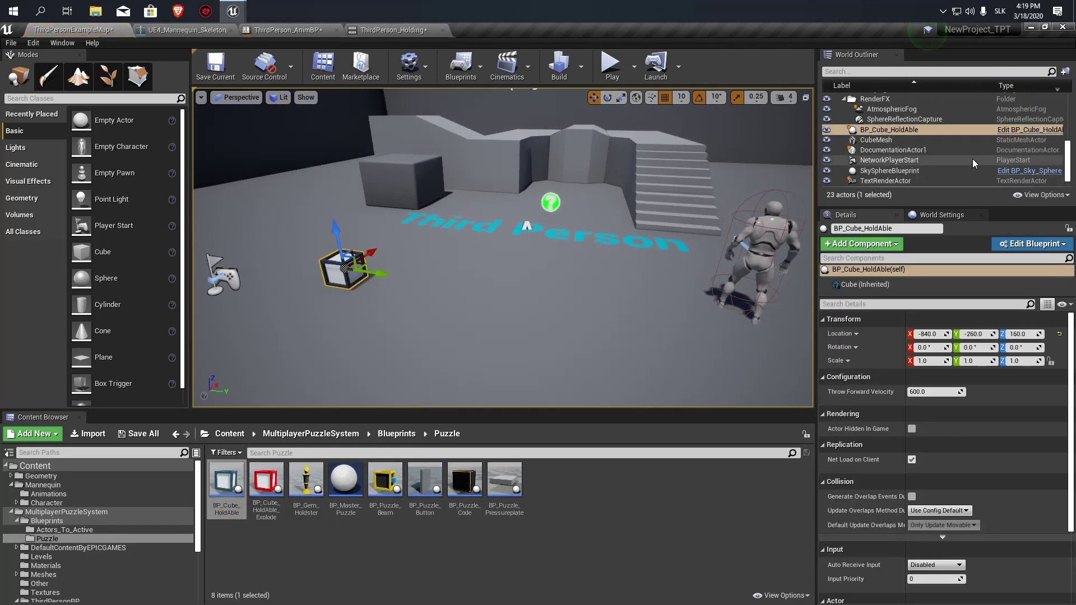
In BP_Cube_HoldAble, wire Puzzle Component into the throw call's Target and delete the Player Puzzle Component node.
click(1006, 129)
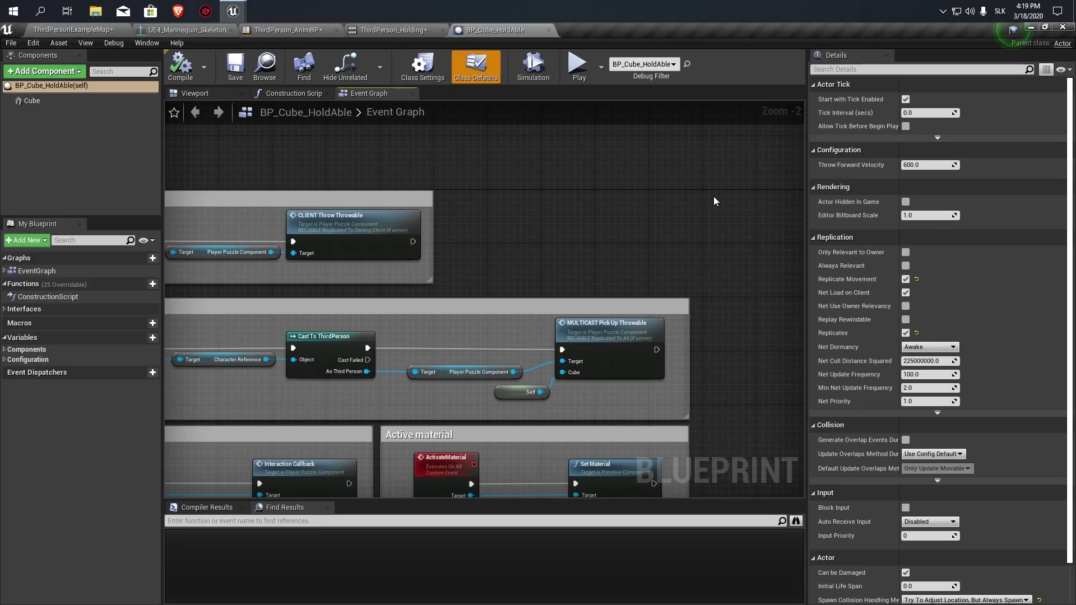
scroll(714, 201, down, 2)
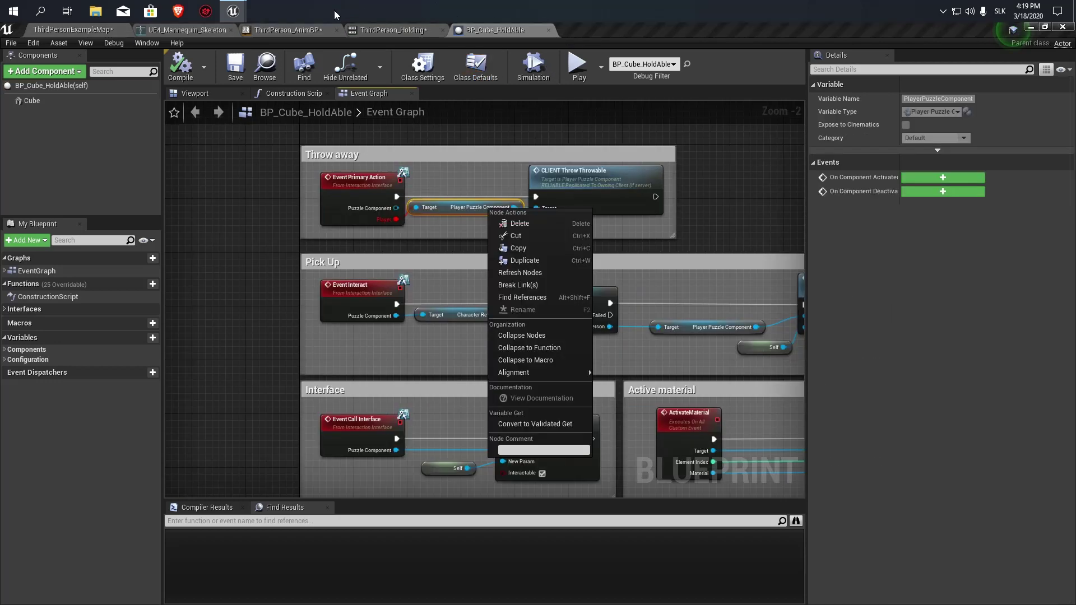
click(472, 169)
scroll(472, 170, up, 1)
scroll(350, 277, up, 1)
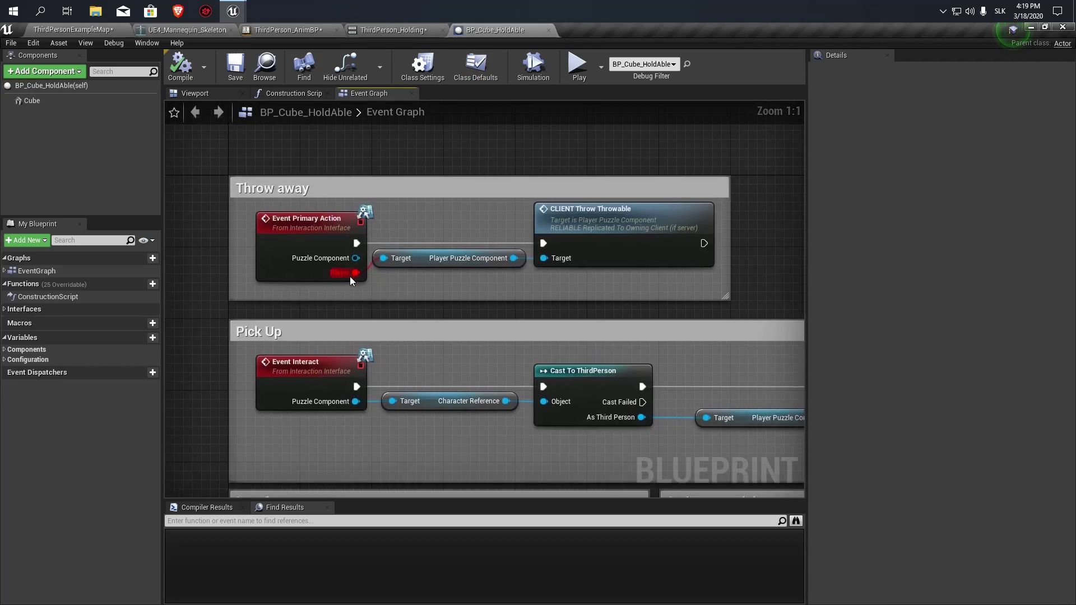
mouse_move(357, 258)
ctrl+mouse_down()
mouse_move(352, 273)
mouse_move(572, 262)
ctrl+mouse_up()
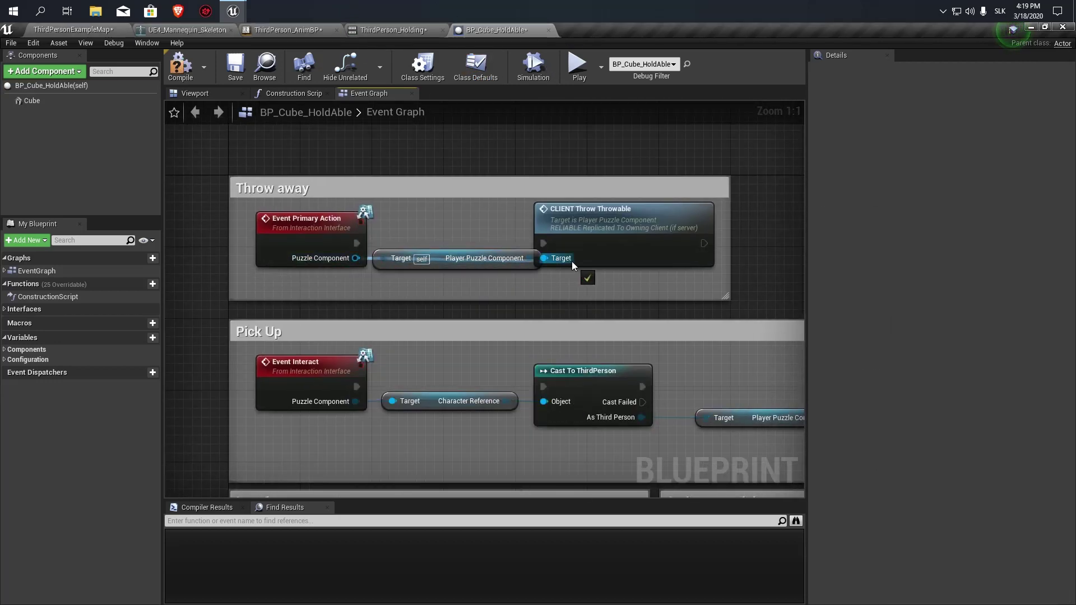
click(478, 264)
key(Delete)
Wire Puzzle Component into the pick-up call's Target and delete the Cast To ThirdPerson and character reference nodes.
scroll(482, 240, down, 1)
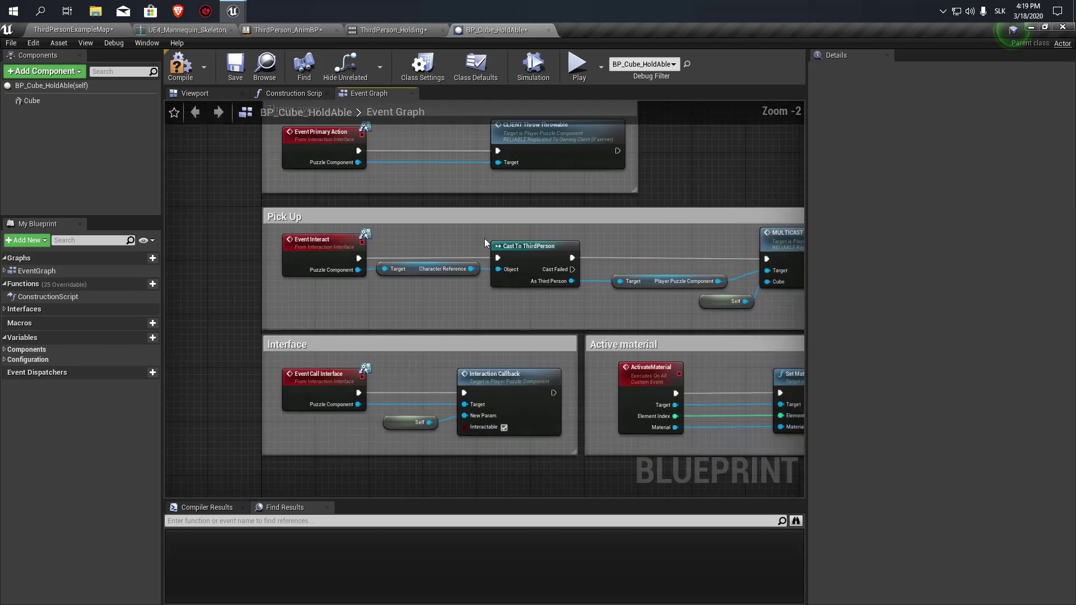
scroll(354, 273, down, 1)
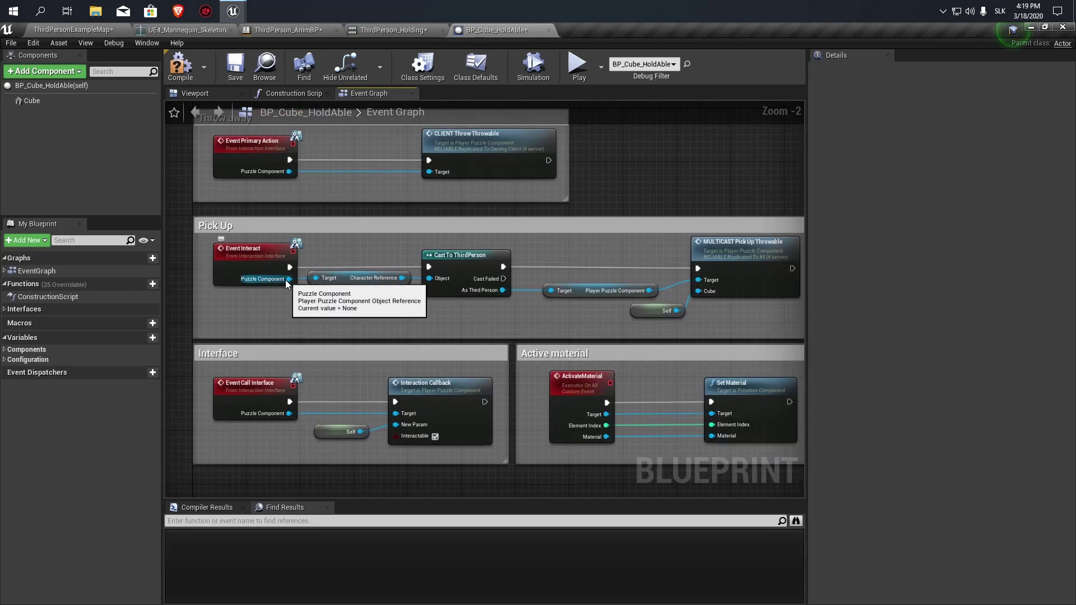
scroll(405, 275, up, 2)
drag(404, 276, 383, 223)
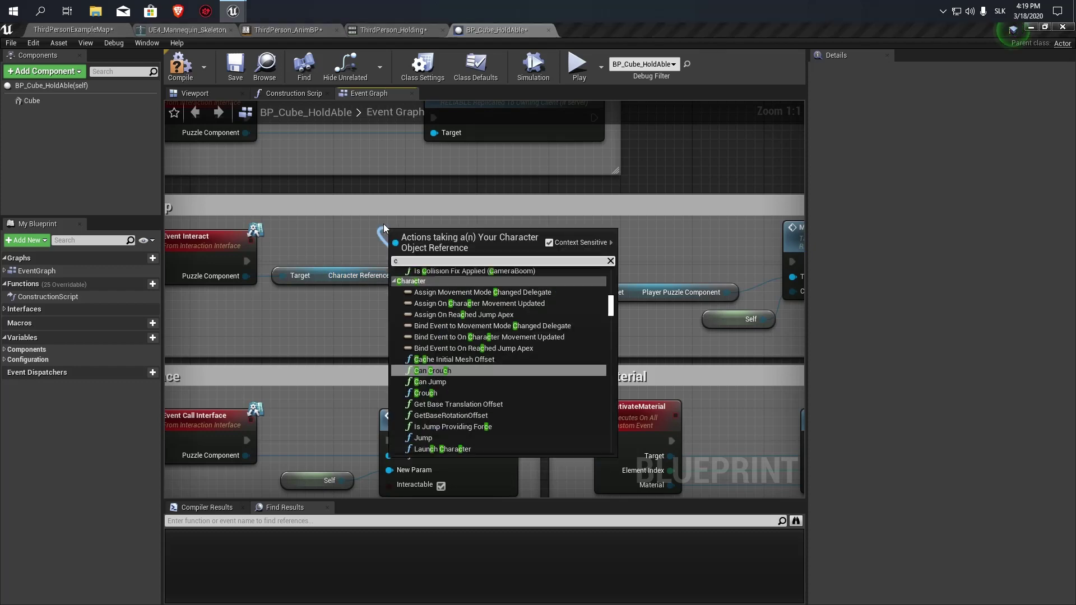
key(Escape)
mouse_move(396, 276)
mouse_down()
mouse_move(237, 277)
mouse_move(664, 277)
mouse_up()
scroll(577, 312, down, 2)
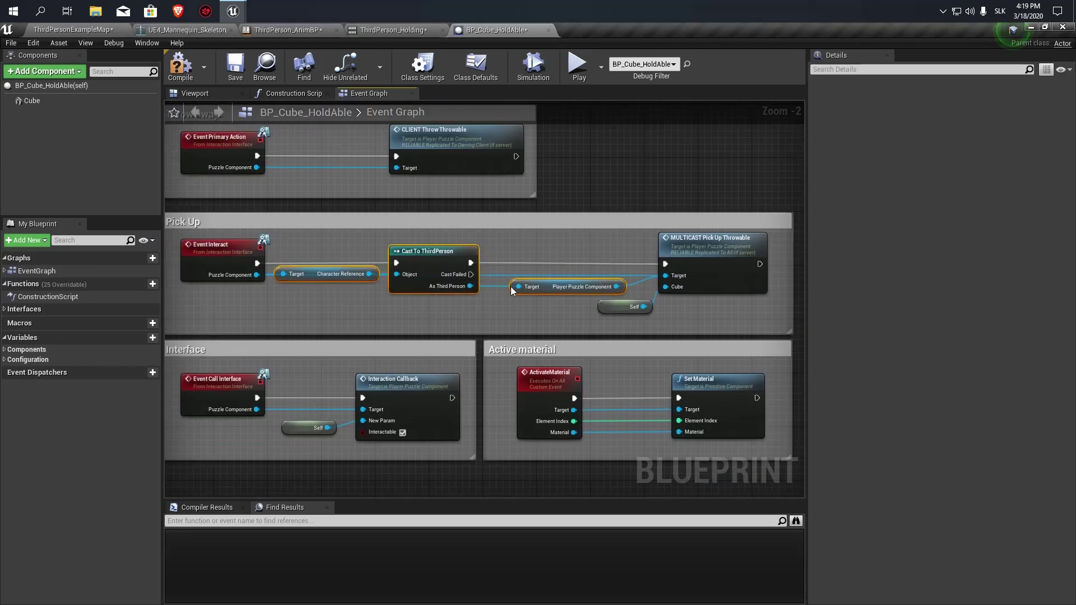
key(Delete)
Move the pick-up call beside the event, shrink the Pick Up comment, and return to the level.
mouse_move(704, 311)
mouse_down()
mouse_move(639, 283)
mouse_move(375, 262)
mouse_up()
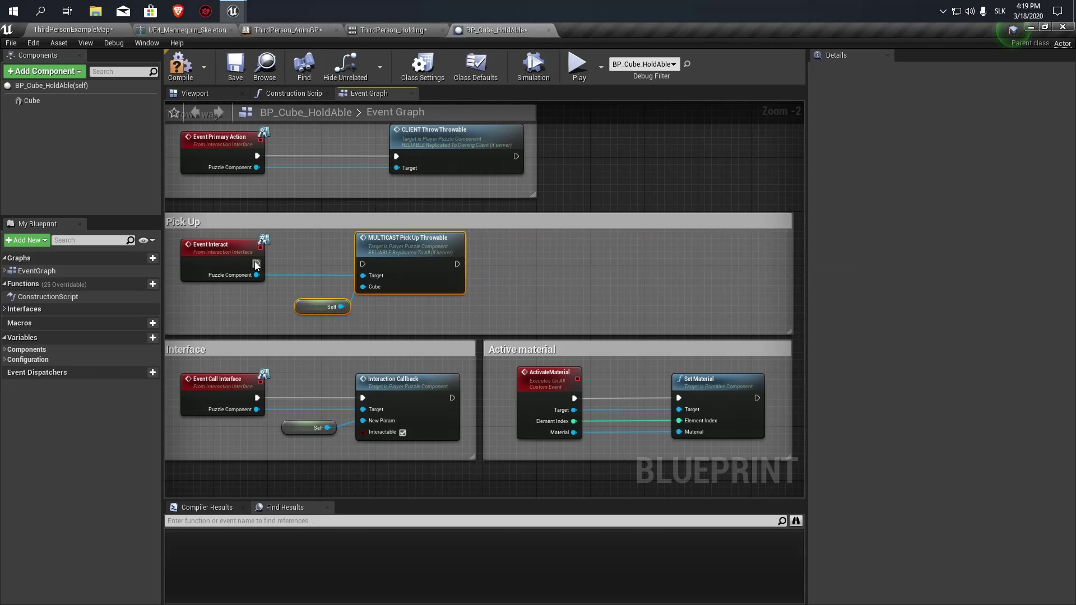
drag(796, 271, 456, 276)
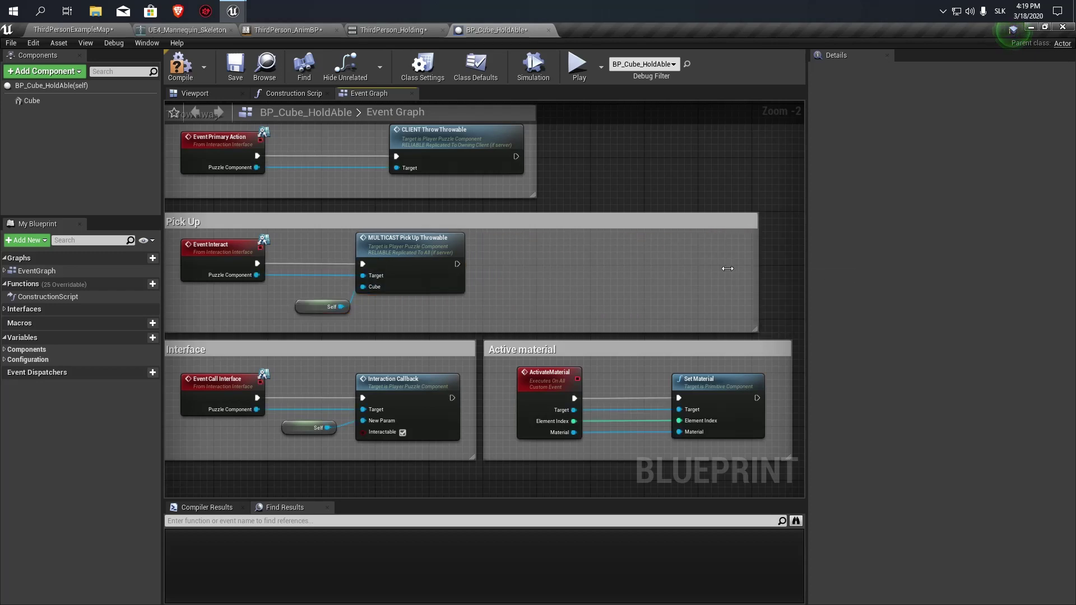
scroll(622, 252, down, 2)
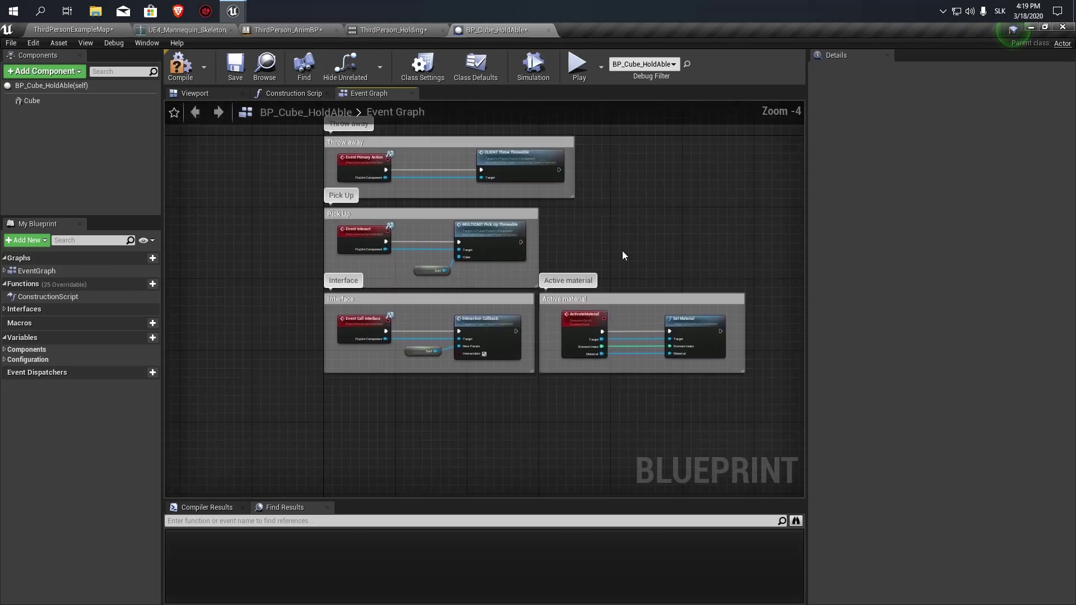
scroll(605, 257, up, 2)
scroll(605, 258, down, 2)
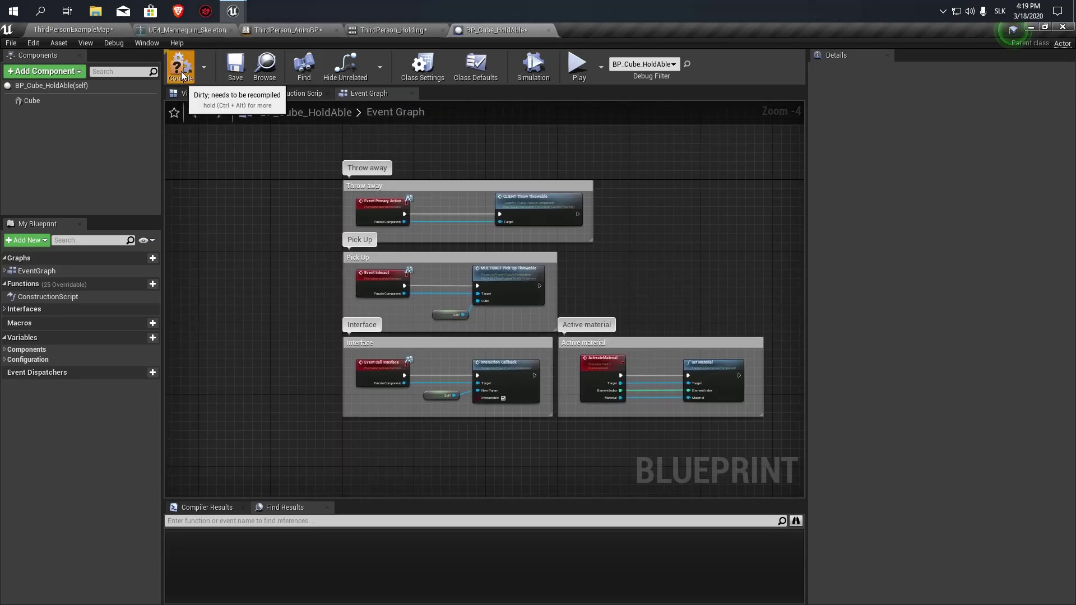
click(73, 29)
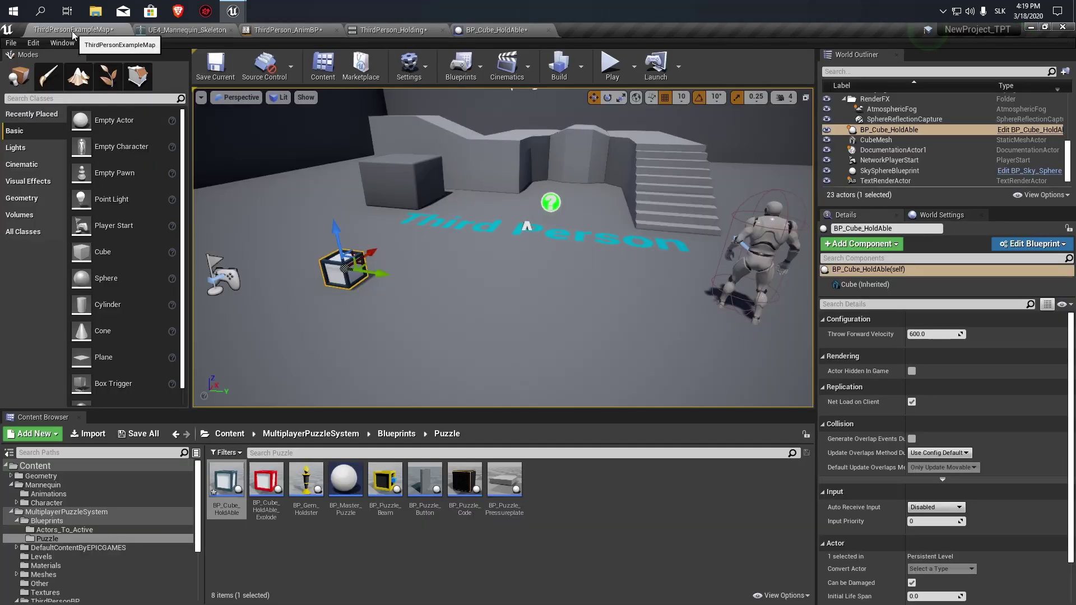
click(634, 66)
click(681, 229)
click(610, 73)
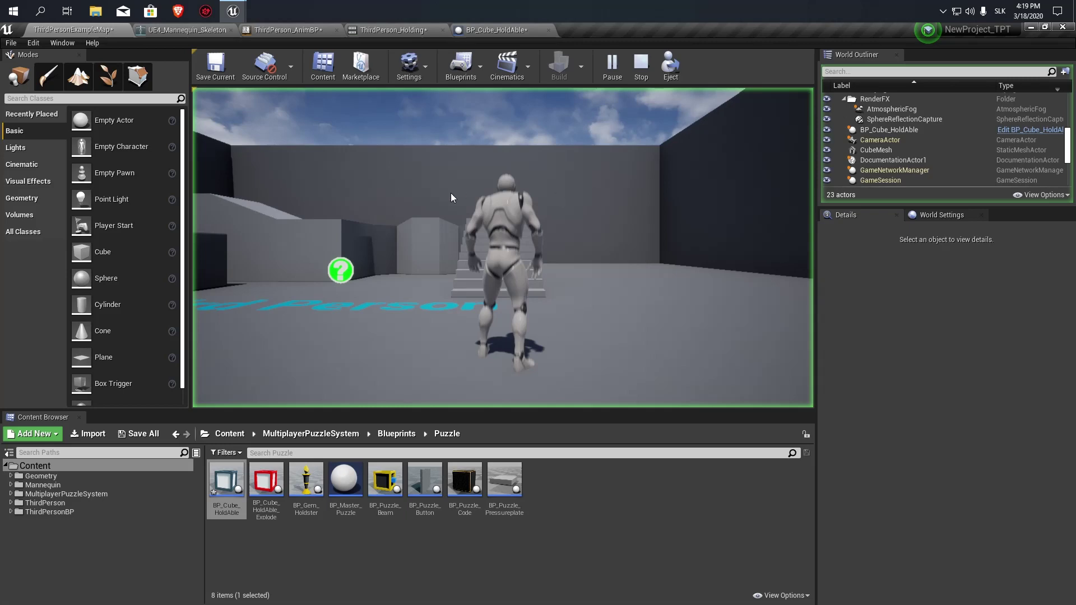
key(w)
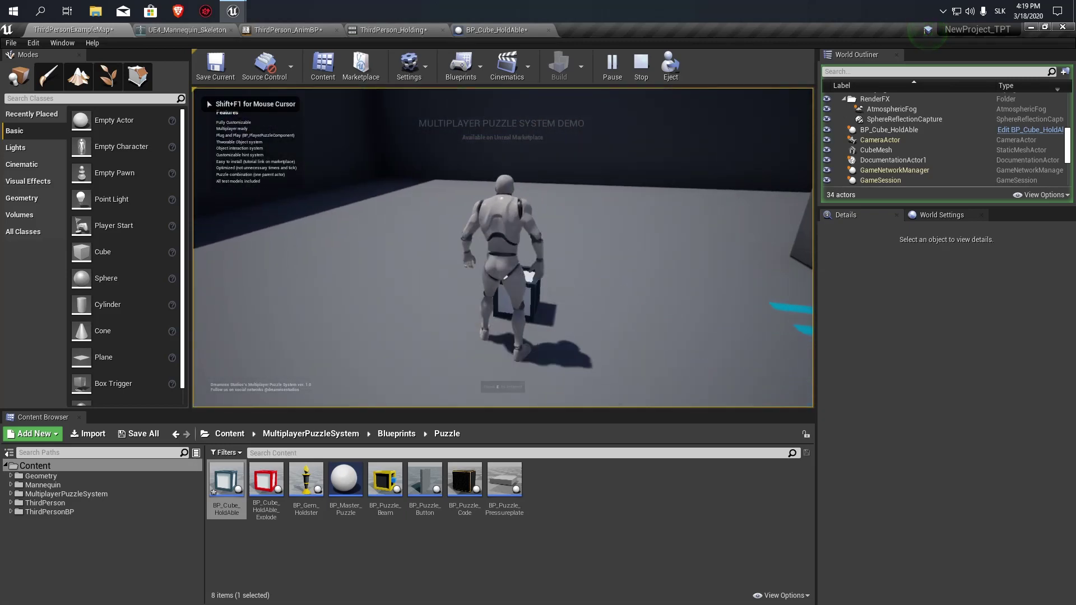
key(e)
key(w)
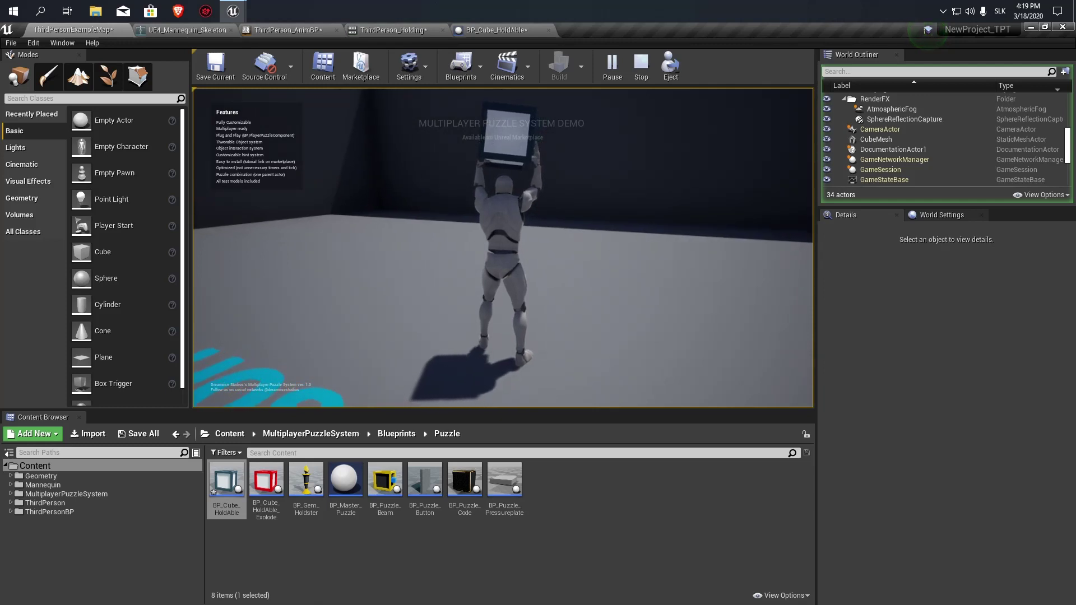
key(e)
key(w)
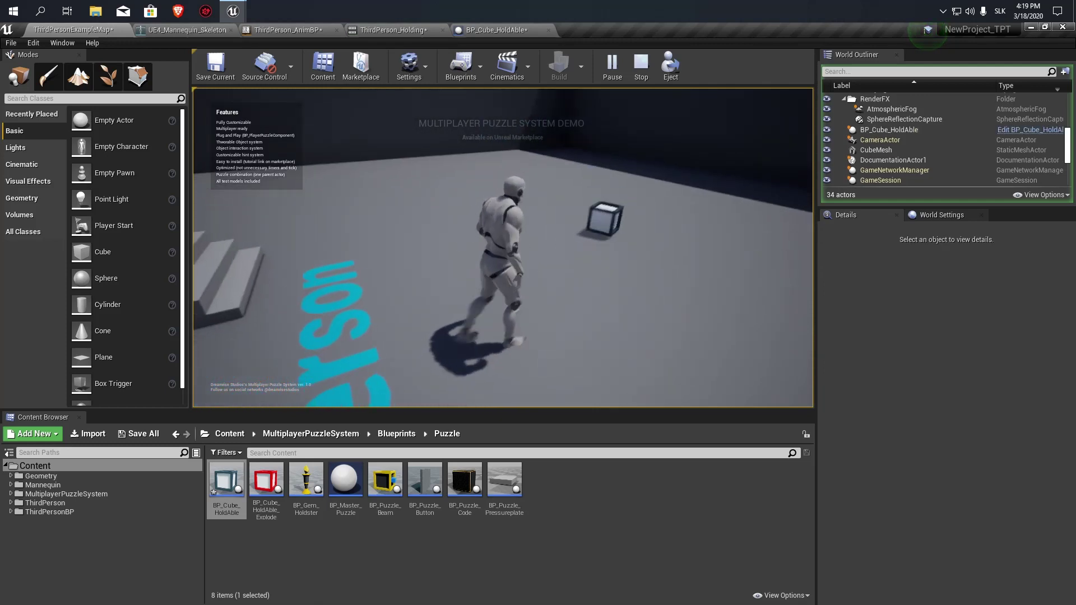
key(e)
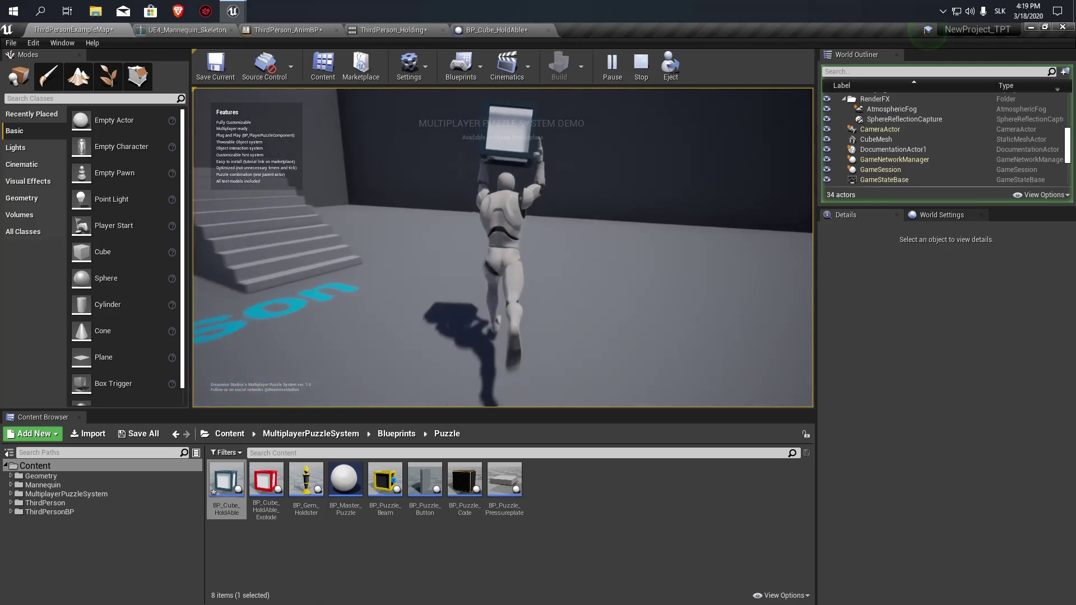
key(e)
key(Escape)
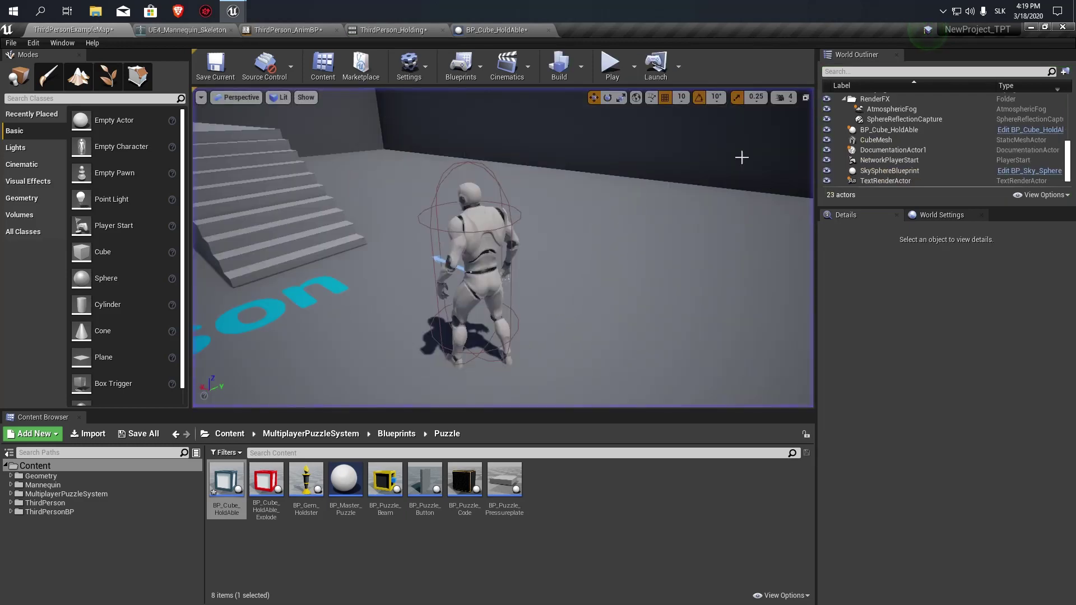
right_drag(493, 284, 452, 299)
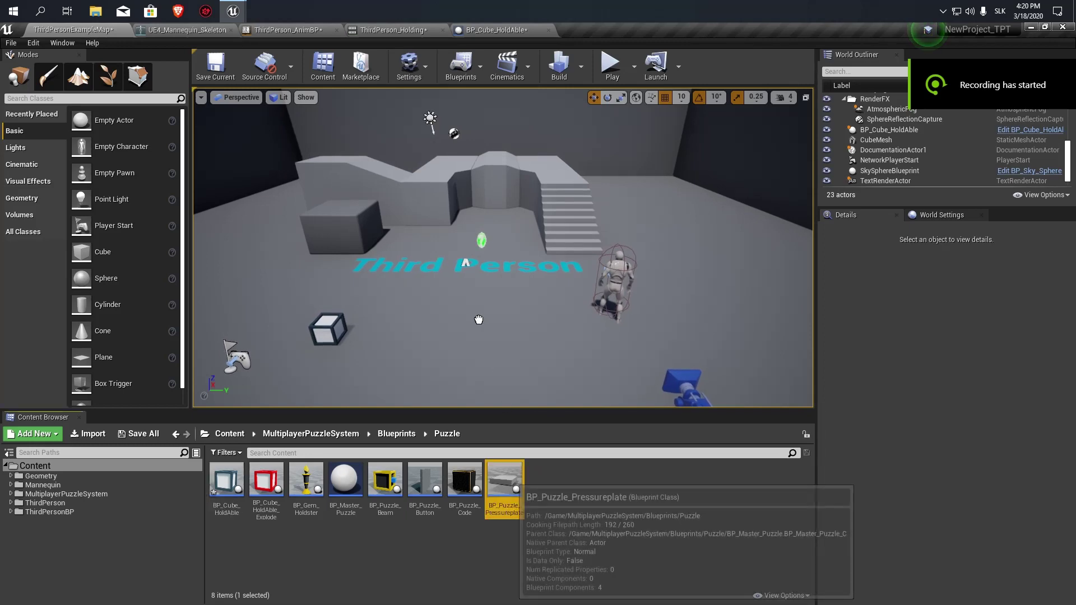
Place a pressure plate near the level centre and open its BP_Puzzle_Pressureplate blueprint.
drag(505, 481, 468, 283)
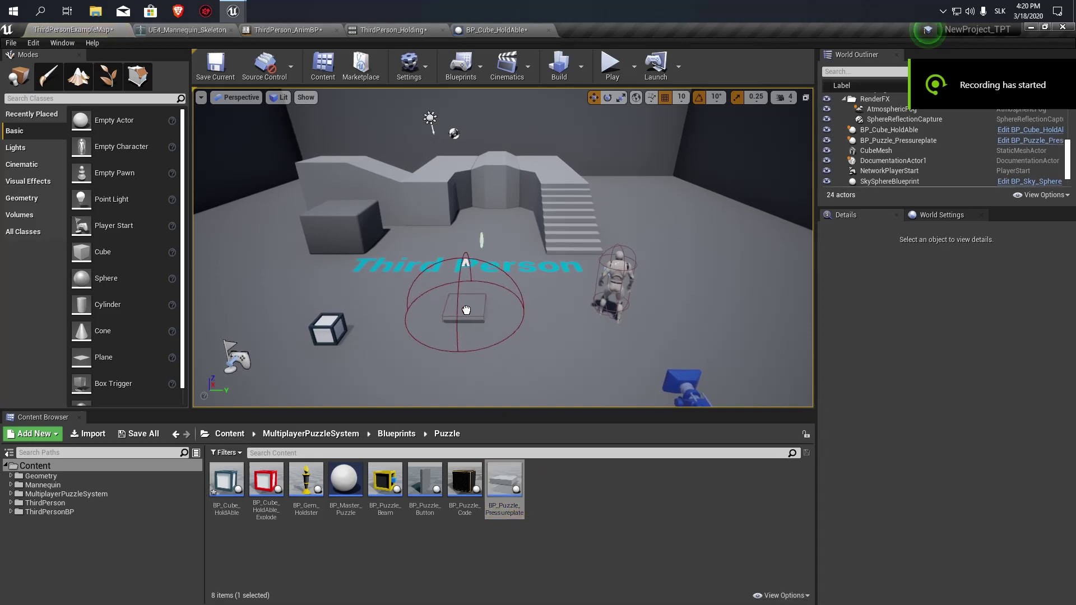
double_click(515, 475)
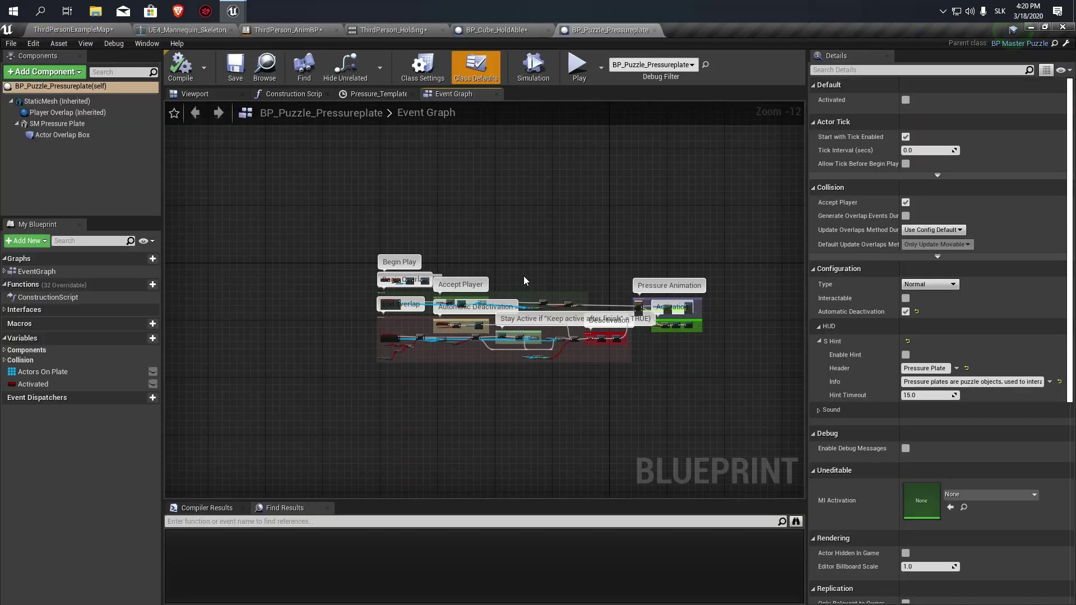
scroll(525, 281, up, 2)
scroll(525, 292, up, 5)
scroll(479, 360, up, 4)
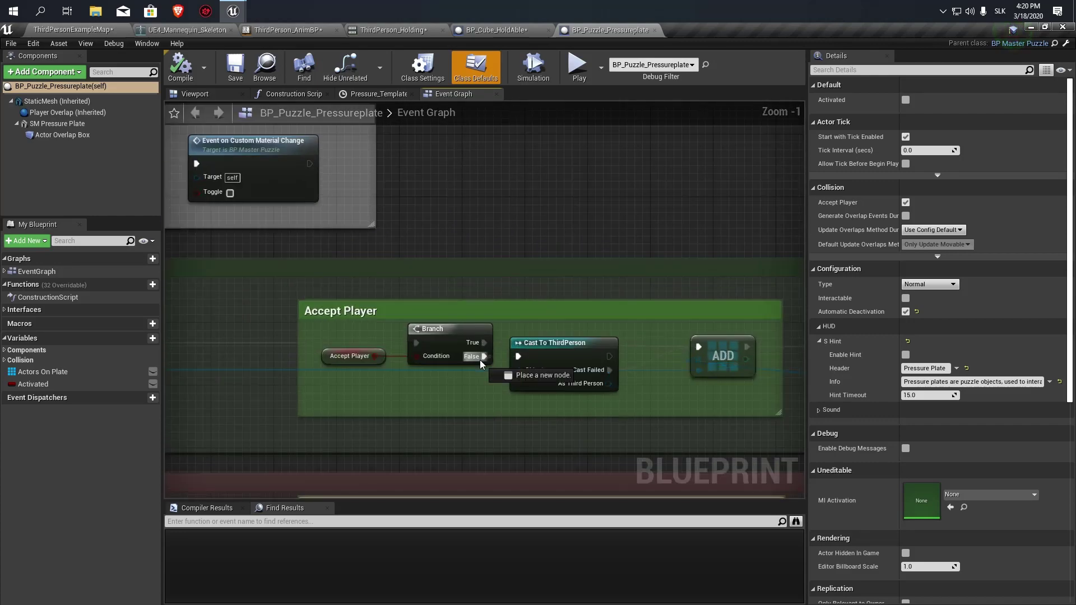
Replace Cast To ThirdPerson with Cast To YourCharacter after the Branch, routing its failure path to ADD.
drag(479, 360, 492, 401)
text(cast to you)
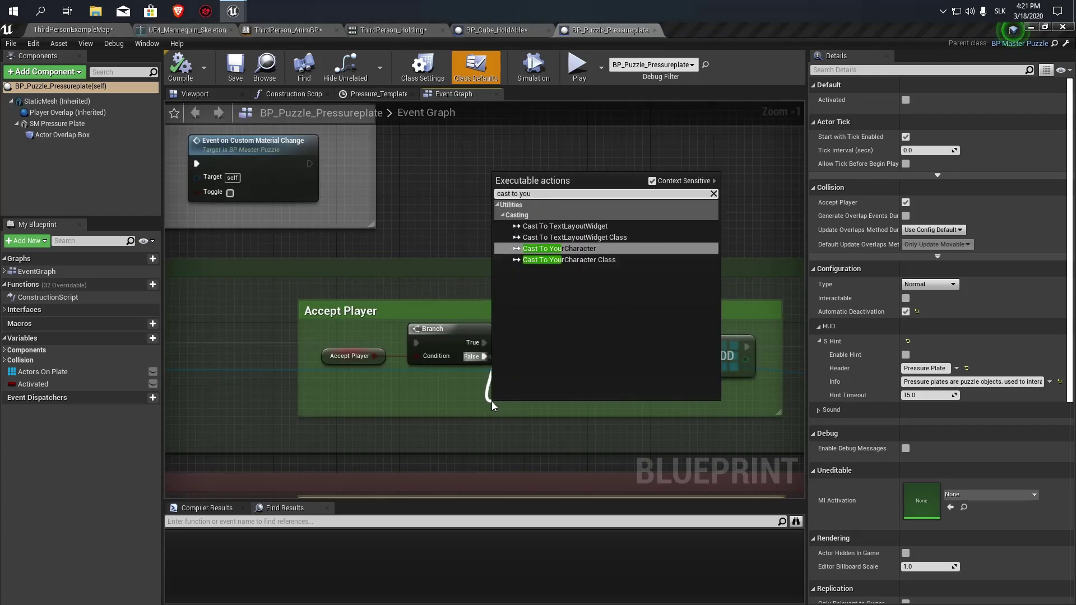
key(Return)
drag(598, 434, 691, 361)
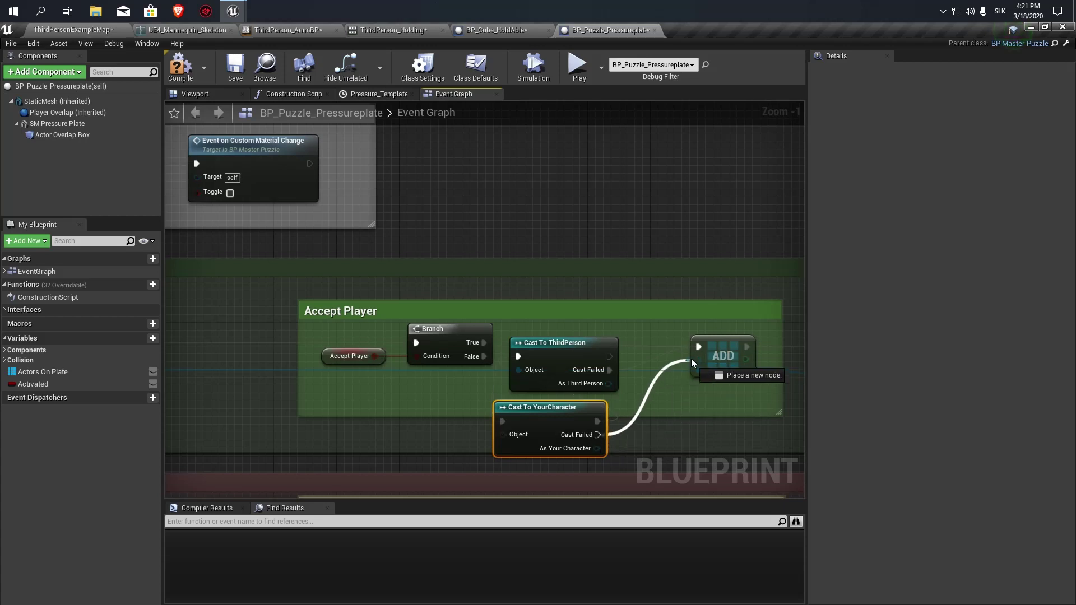
key(Delete)
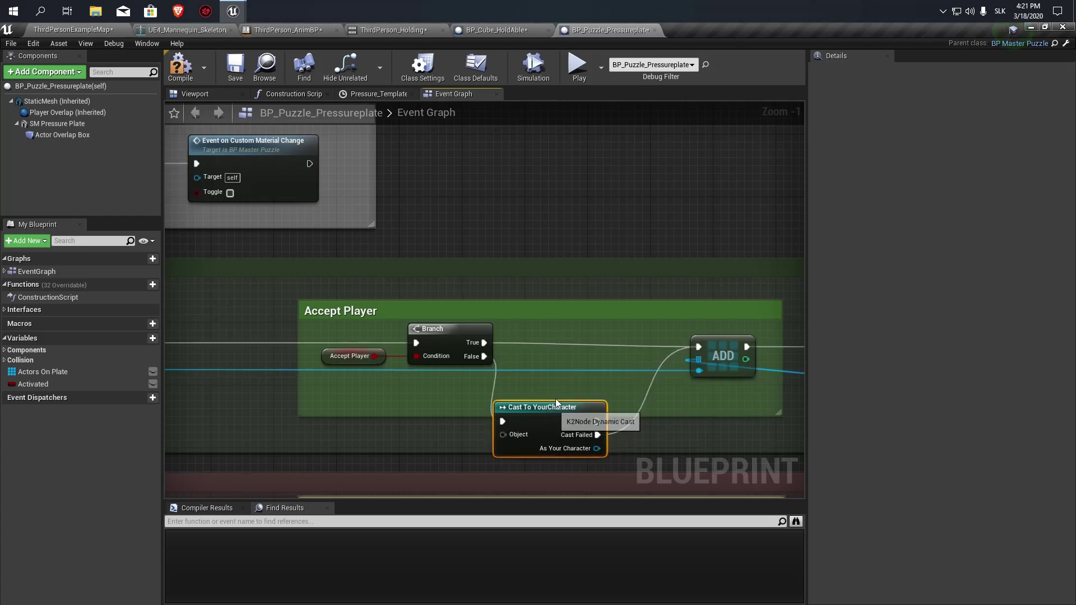
drag(556, 405, 572, 343)
Feed the overlap event's Other Actor into the new cast's Object input and zoom out.
right_drag(185, 376, 435, 372)
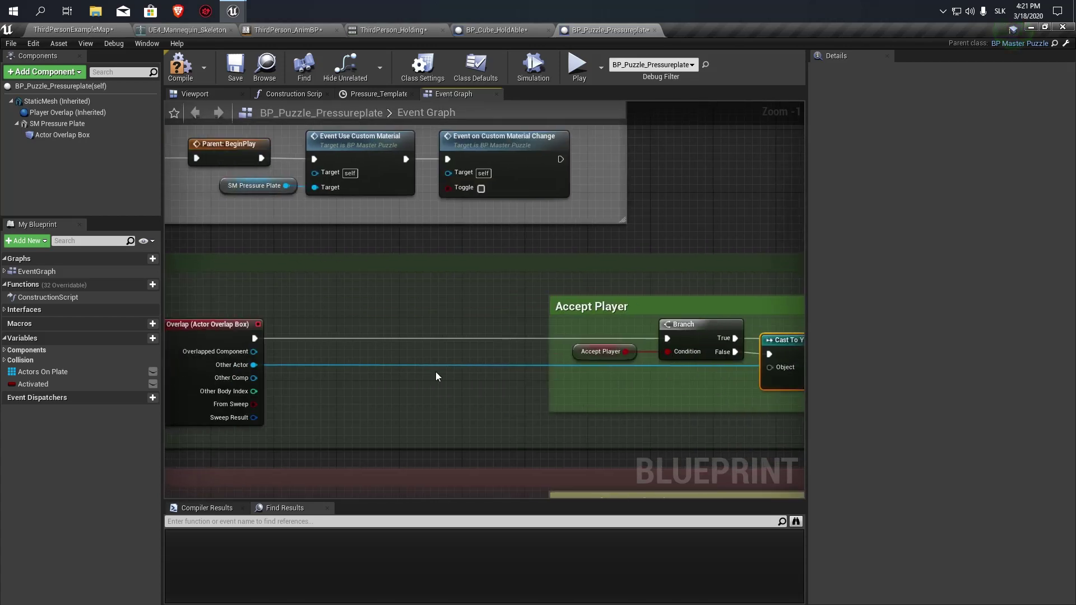
drag(251, 365, 596, 369)
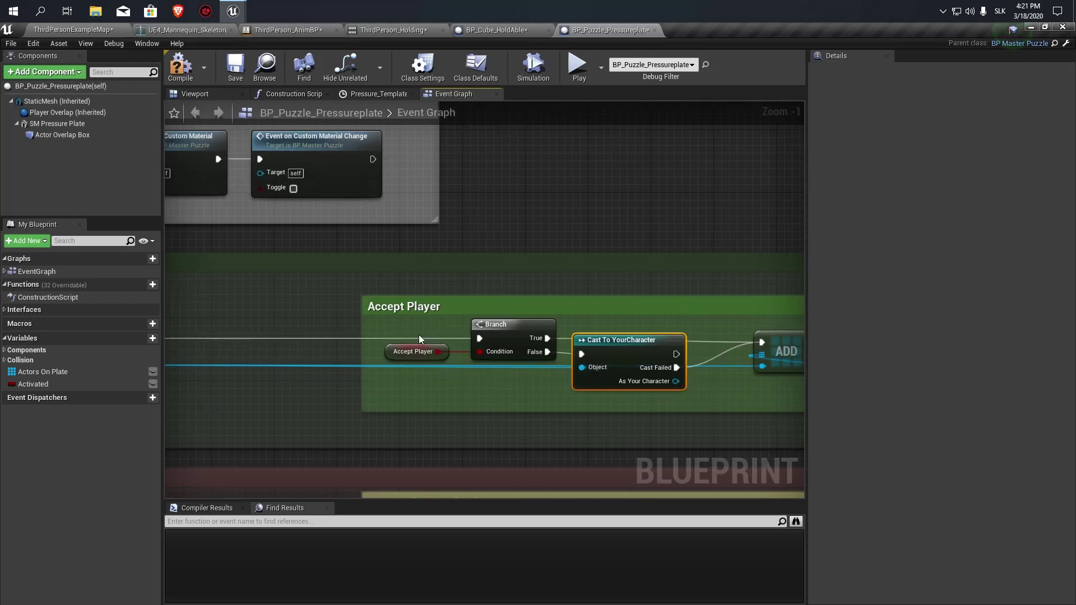
scroll(600, 365, down, 2)
scroll(428, 358, down, 3)
scroll(465, 356, down, 3)
scroll(505, 354, down, 2)
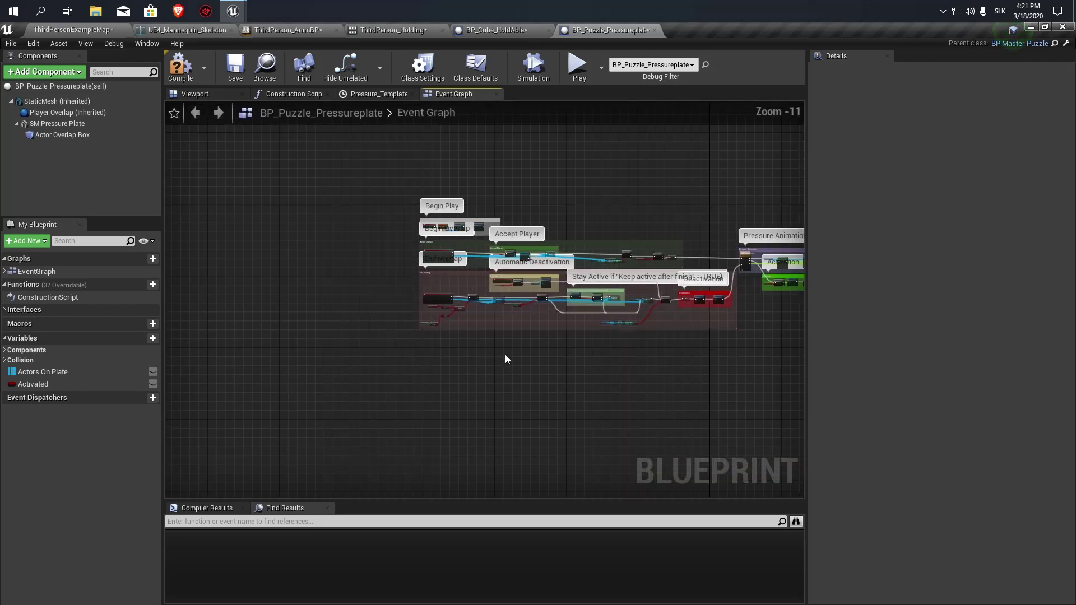
scroll(395, 374, down, 1)
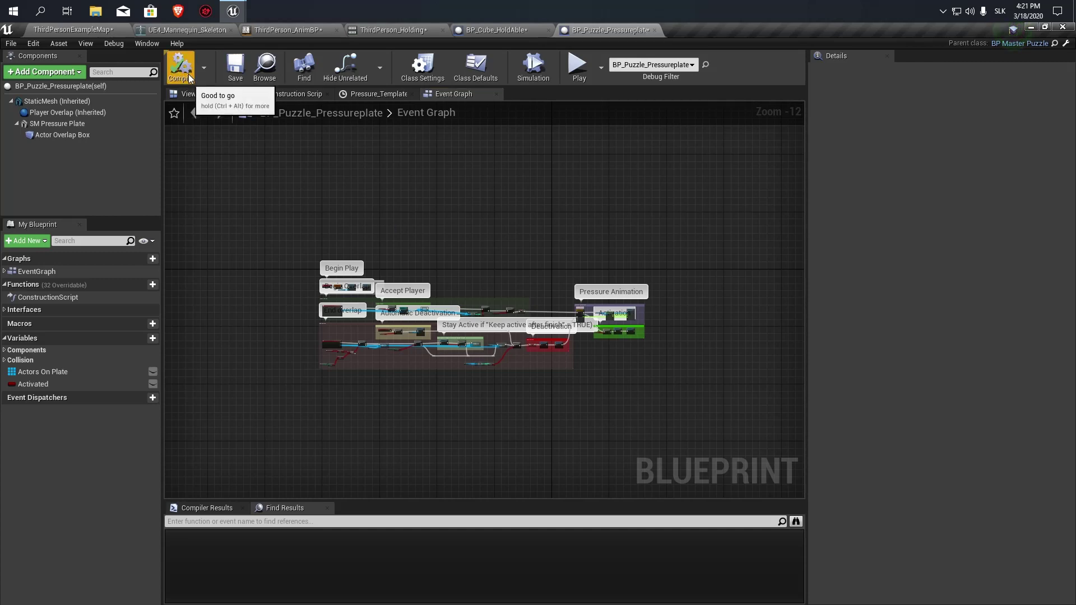
Uncheck Accept Player on the pressure plate and run a quick play test picking up the cube.
click(83, 33)
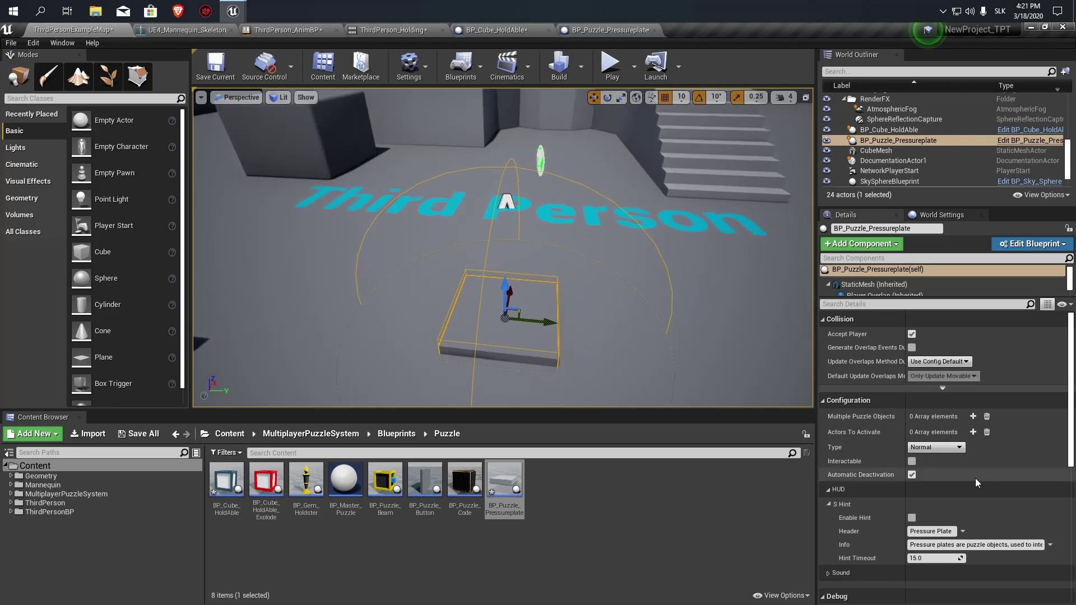
click(912, 334)
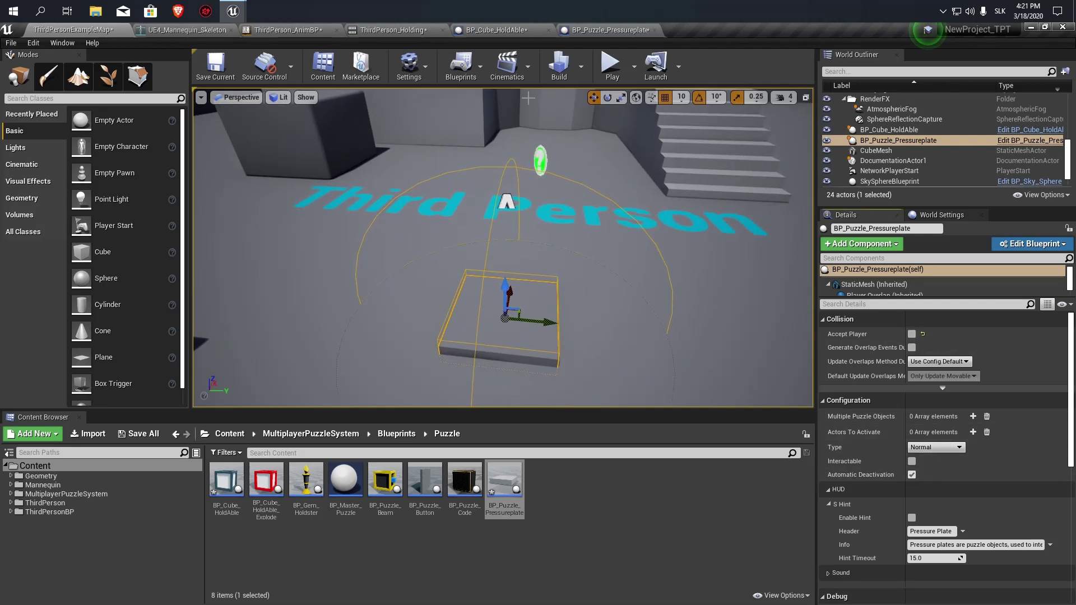
click(604, 83)
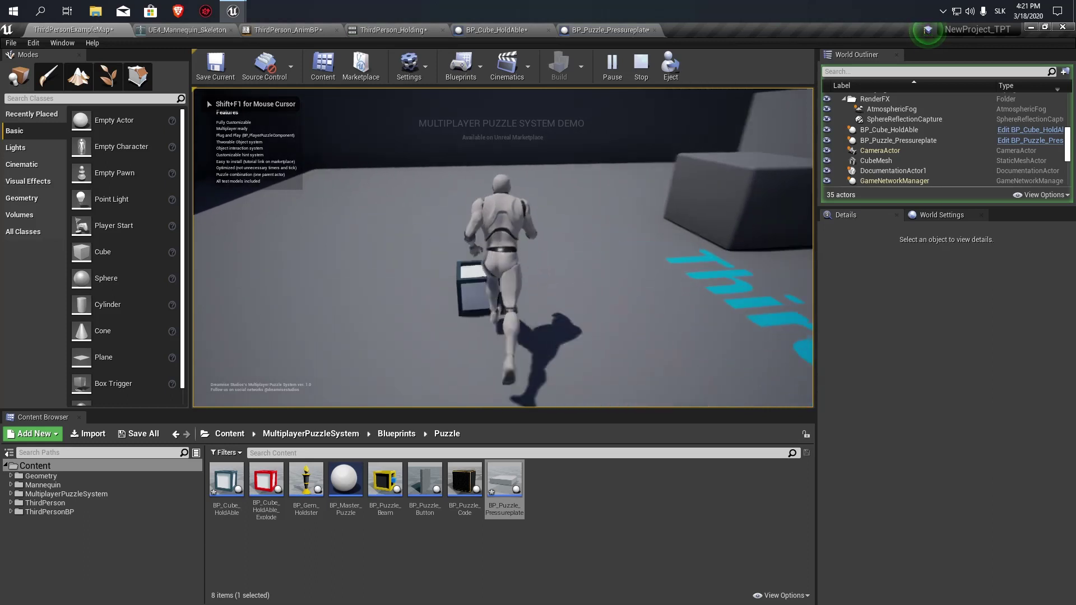
key(e)
key(e)
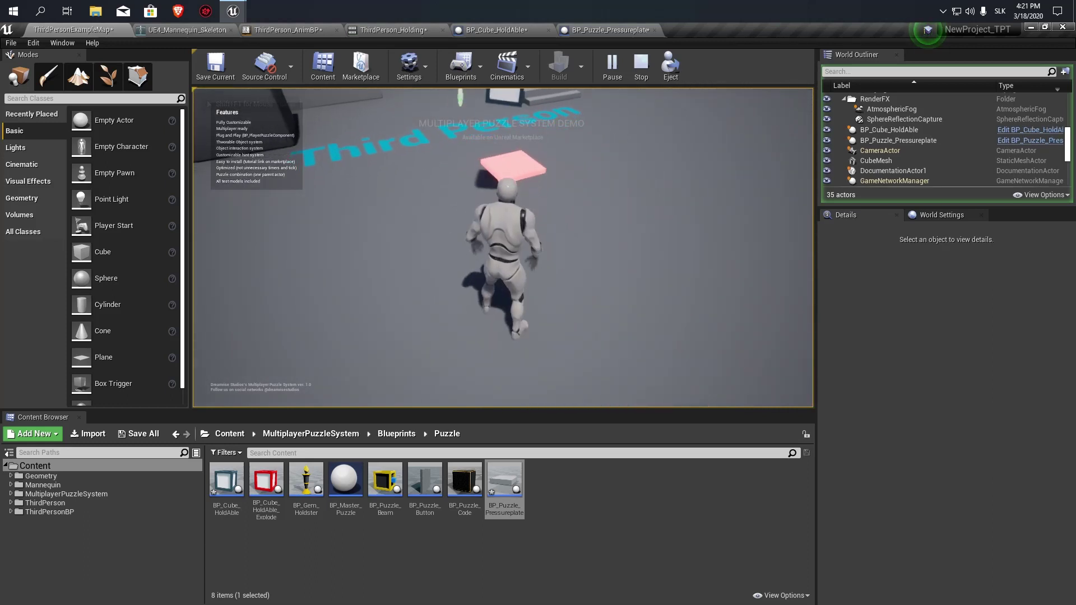
key(Escape)
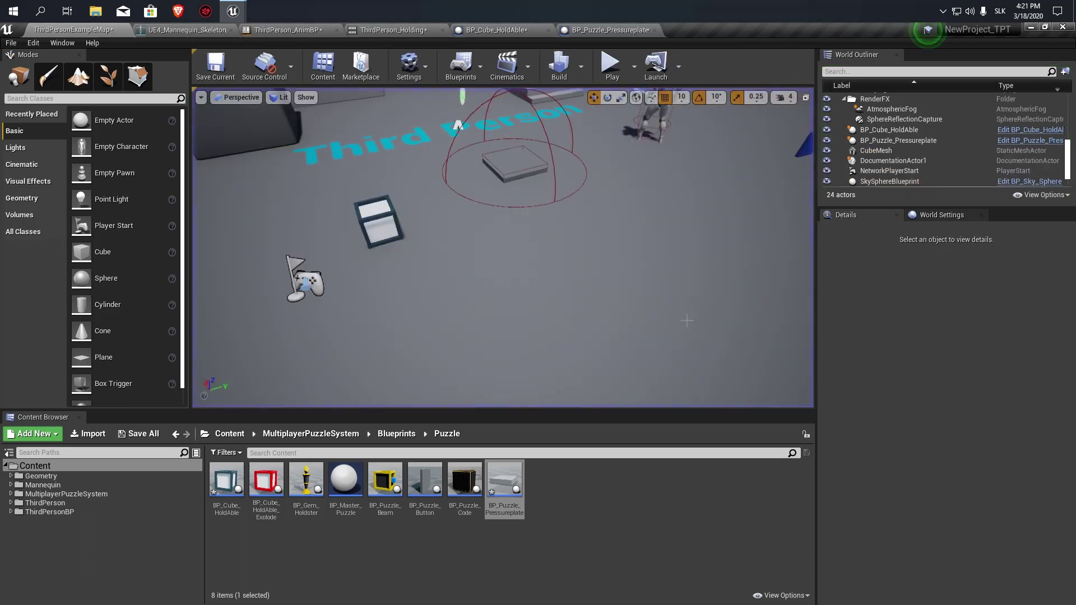
Play again and throw the cube onto the pressure plate, confirming the plate turns green.
click(898, 140)
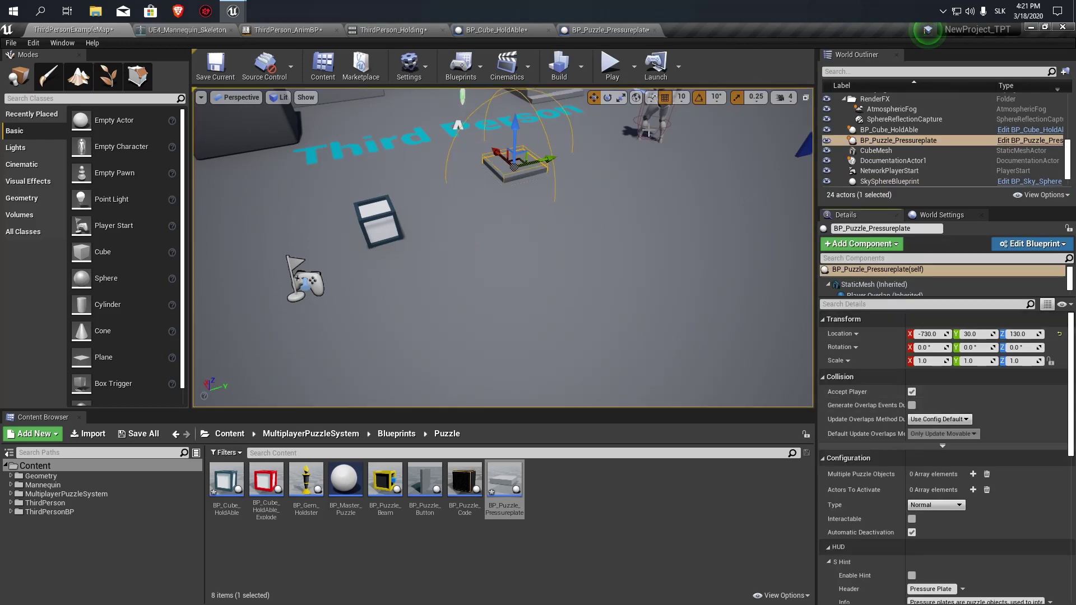
click(612, 64)
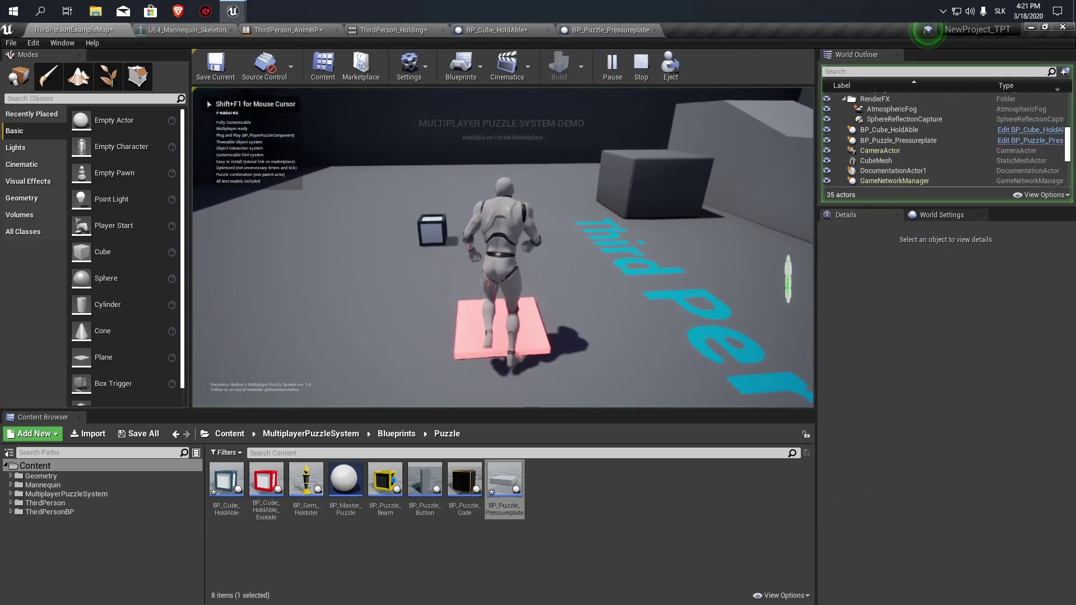
key(w)
key(e)
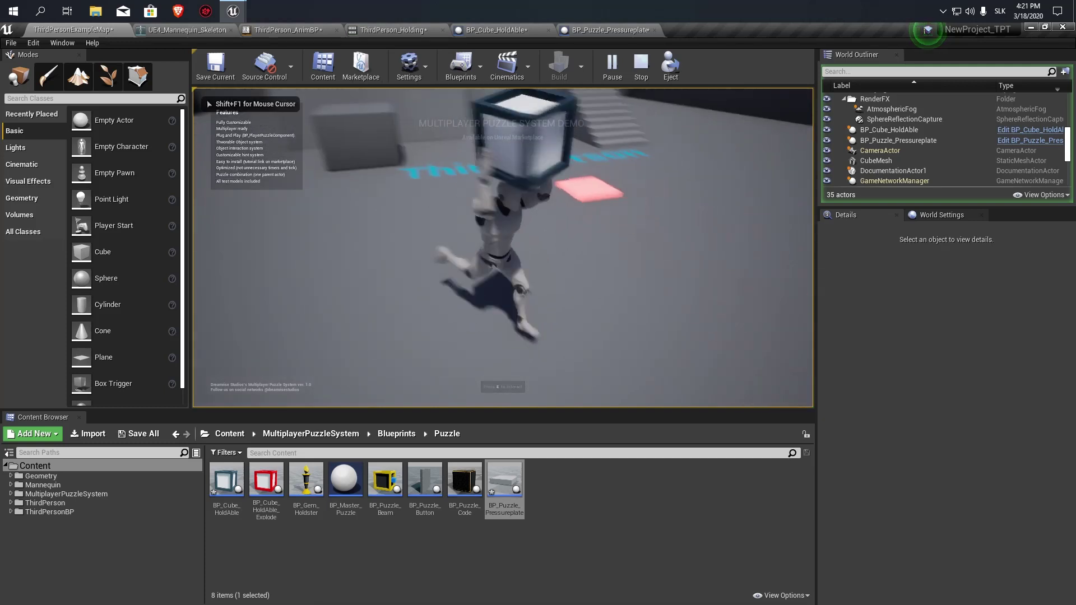
key(e)
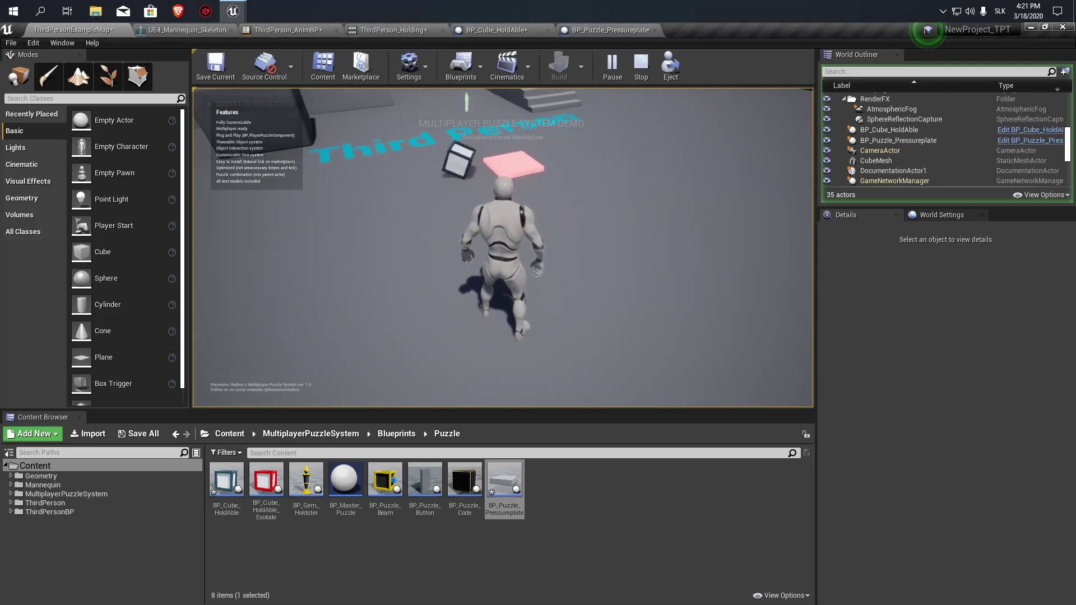
key(w)
key(e)
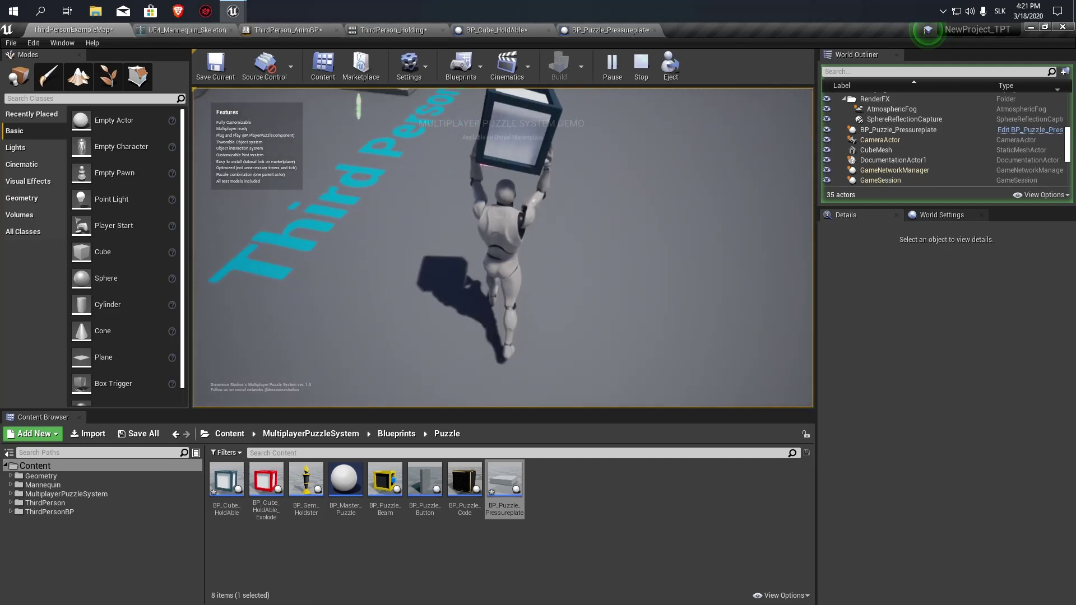
key(e)
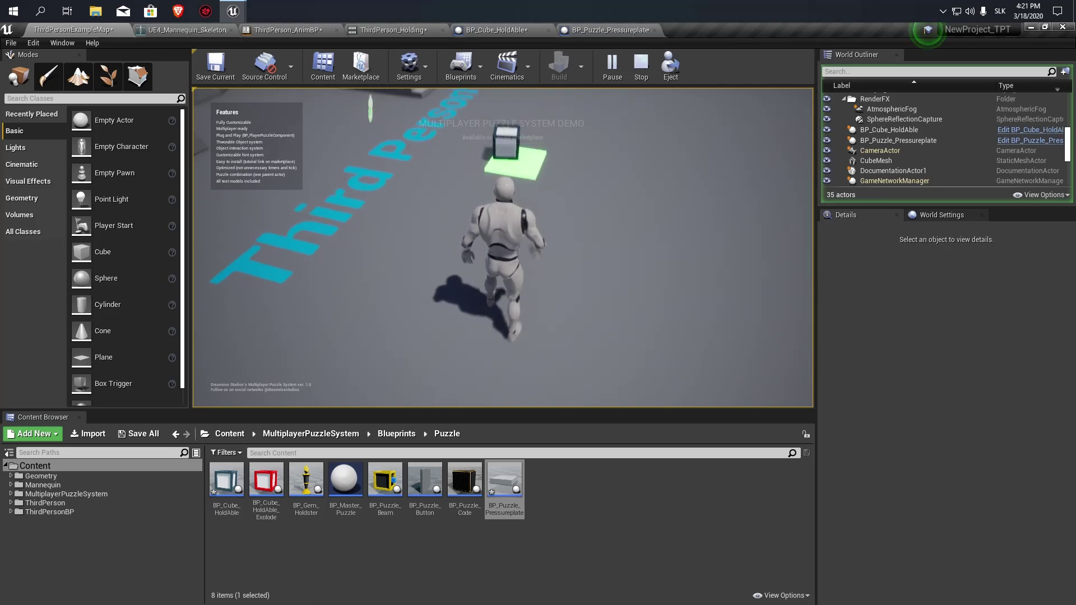
key(w)
key(Escape)
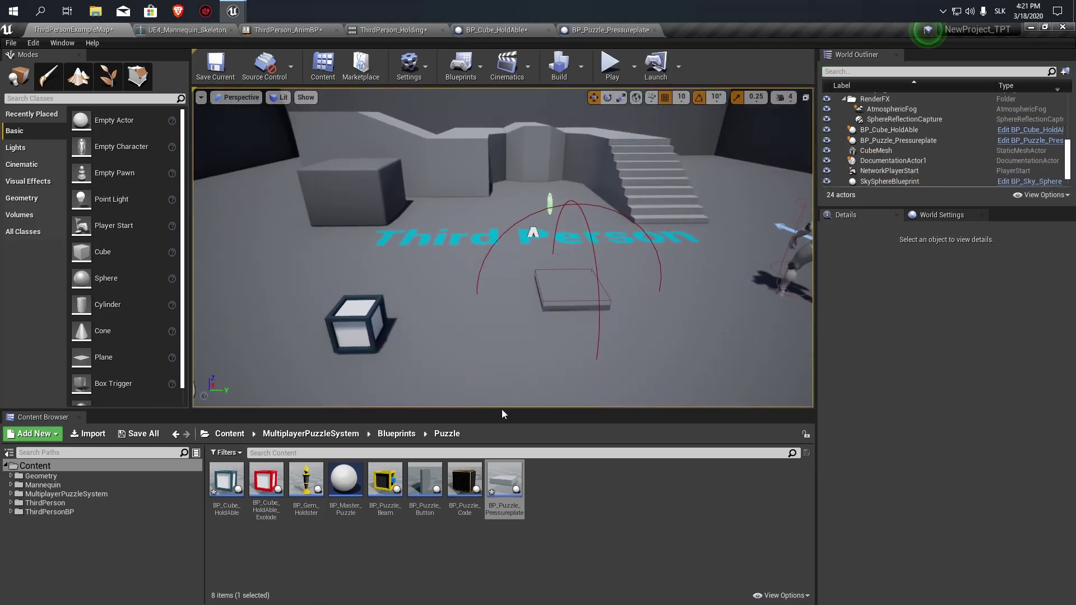
Open BP_Master_Puzzle from the pressure plate and add a Cast To YourCharacter off Other Actor.
click(572, 289)
click(1030, 140)
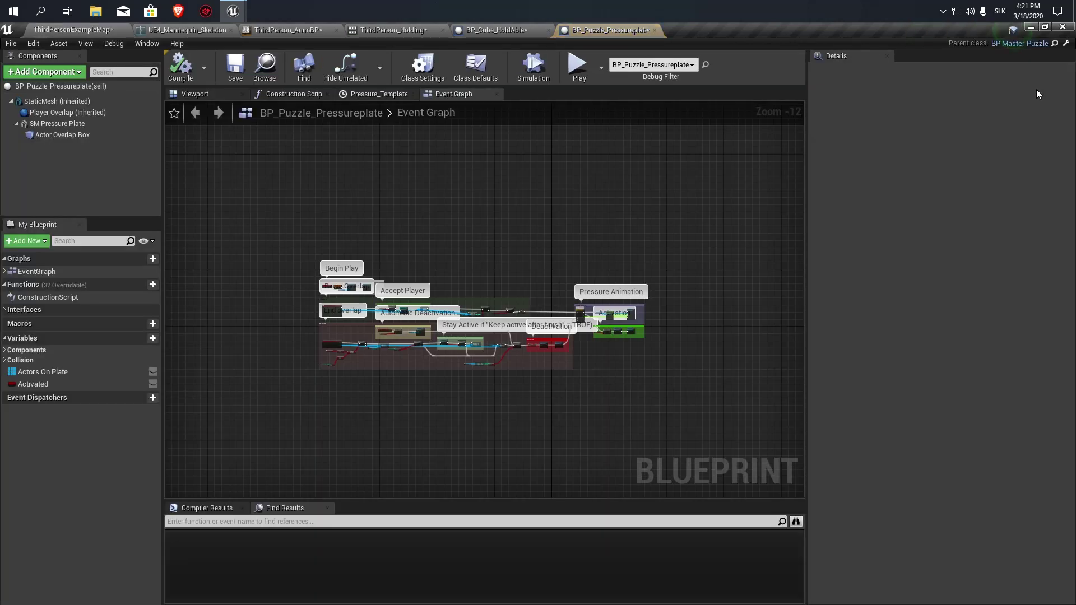
click(1067, 43)
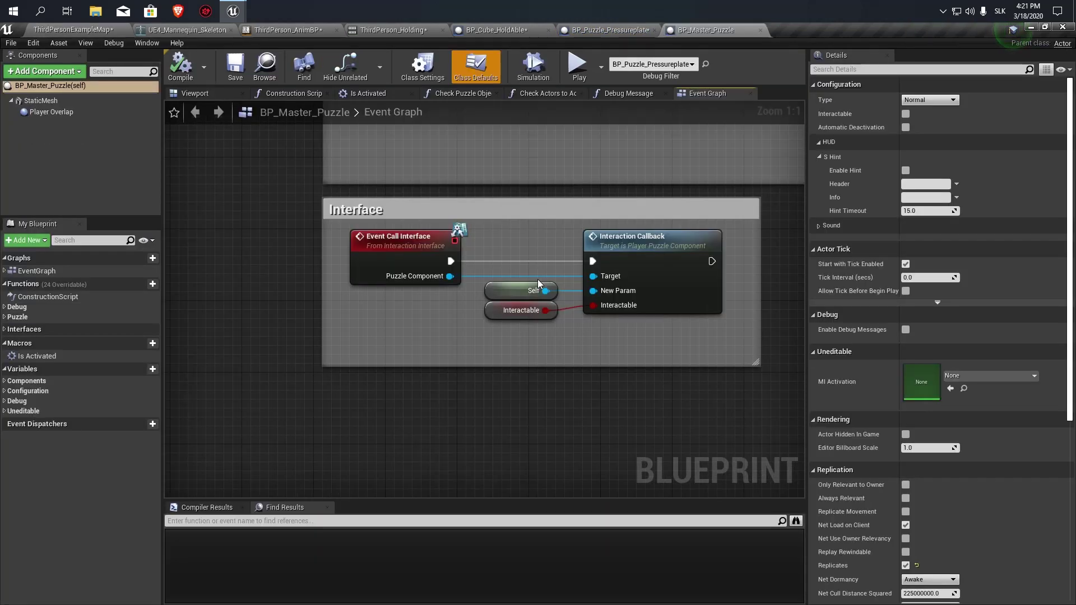
scroll(497, 283, down, 4)
scroll(389, 373, up, 7)
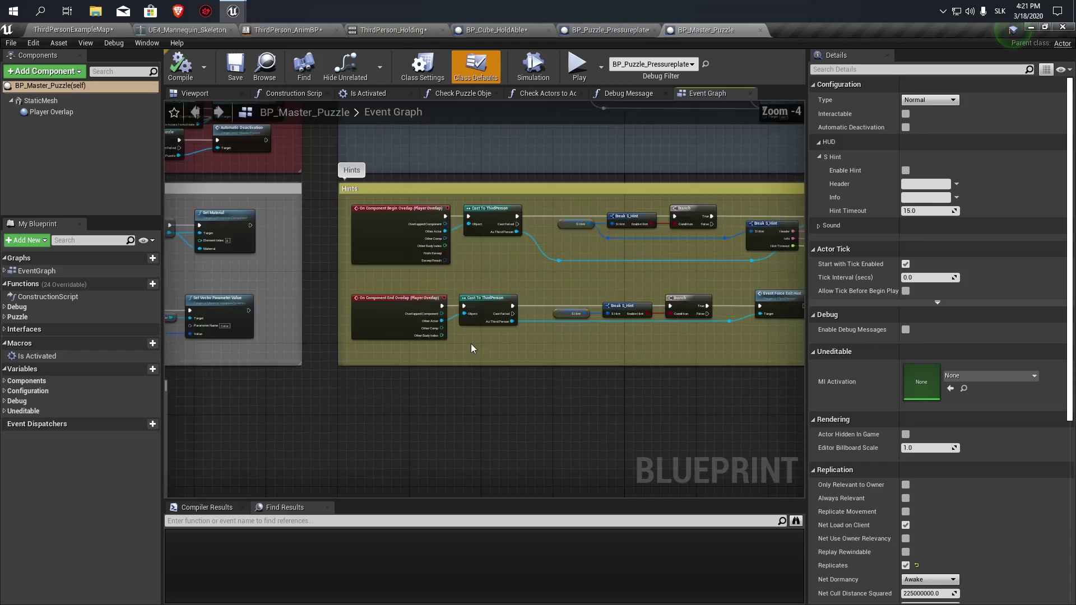
right_drag(389, 373, 374, 404)
drag(352, 303, 426, 337)
text(cast)
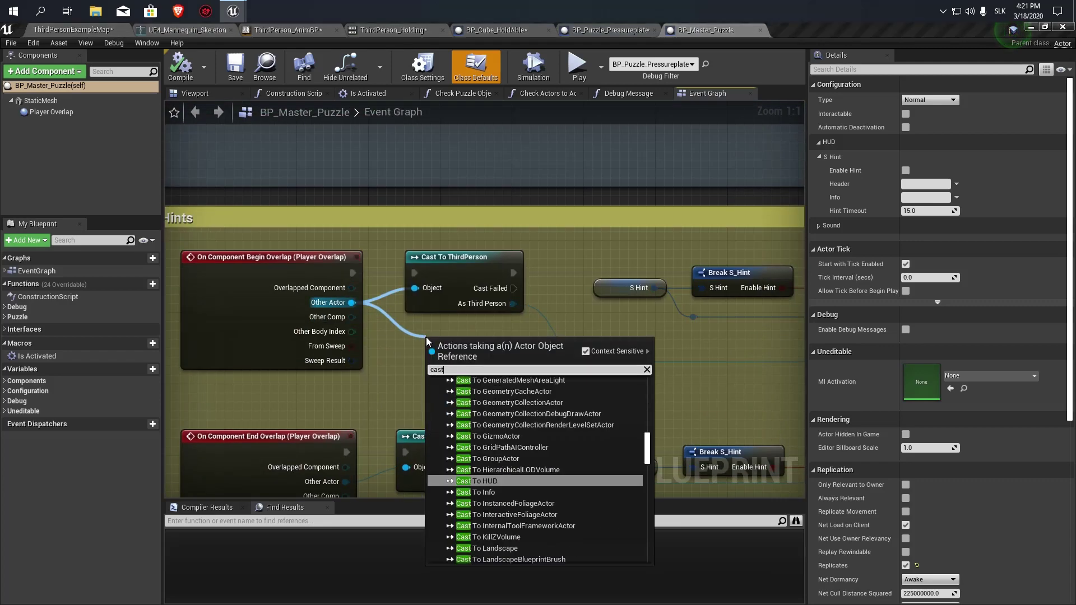
text( to your)
key(Return)
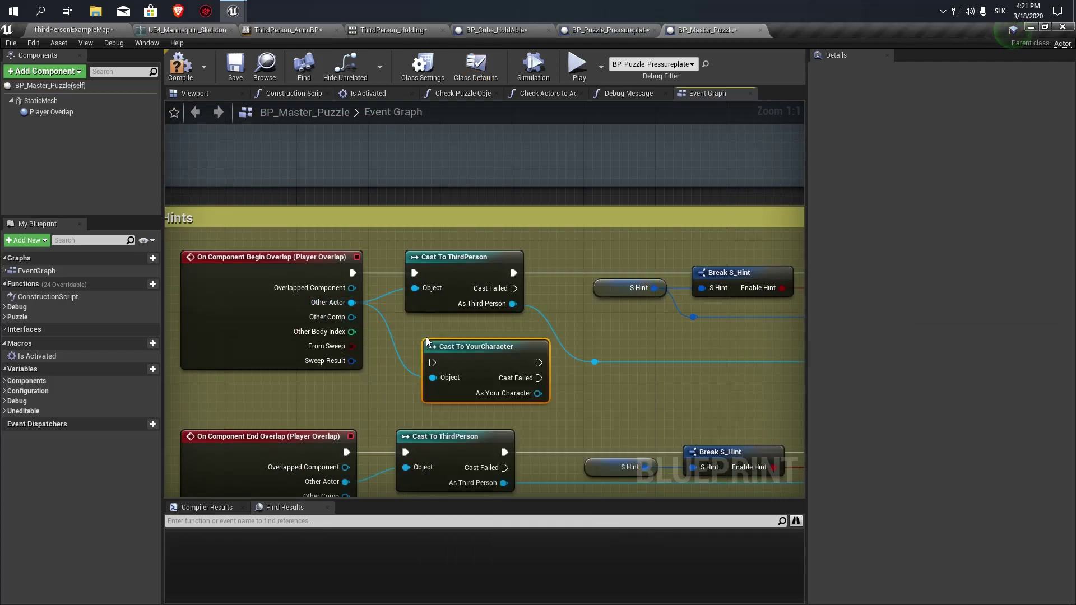
Add a PlayerPuzzleComponent Hint node from the As Your Character output.
scroll(528, 335, down, 3)
drag(343, 355, 600, 354)
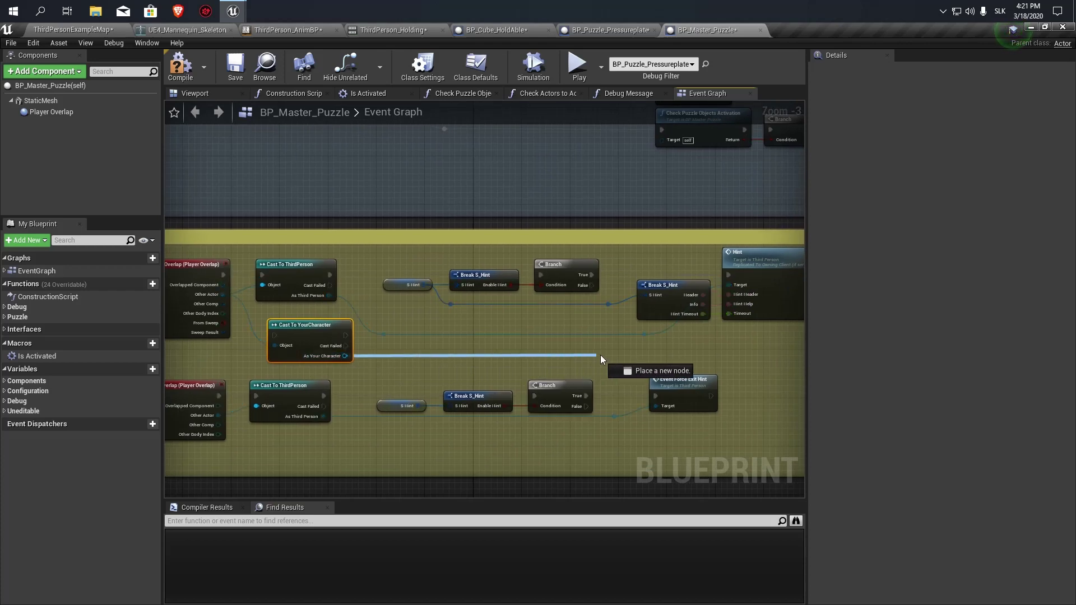
text(hint)
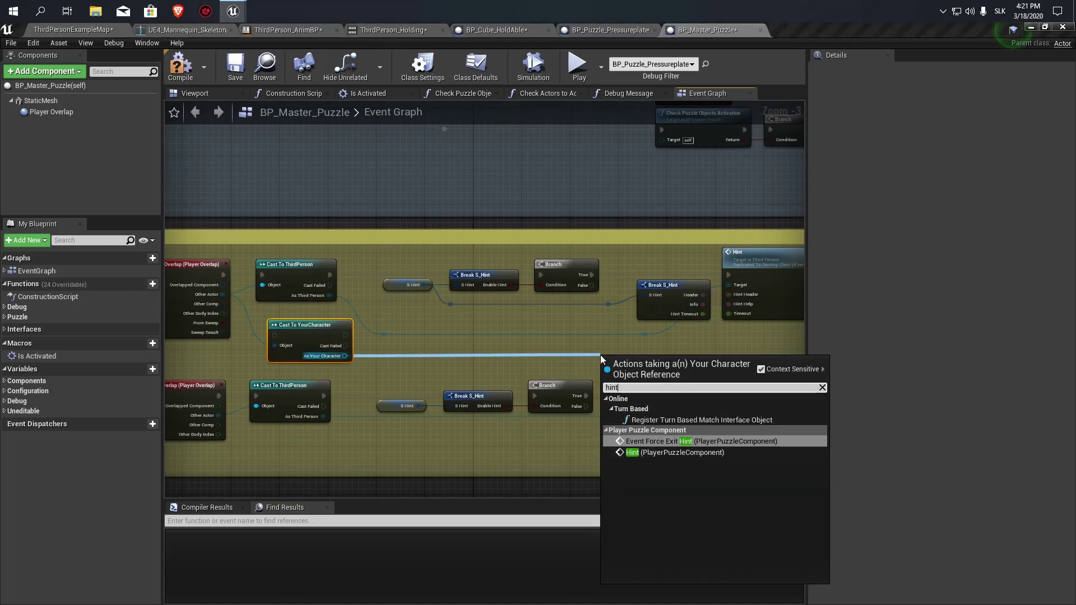
key(Return)
drag(647, 357, 651, 352)
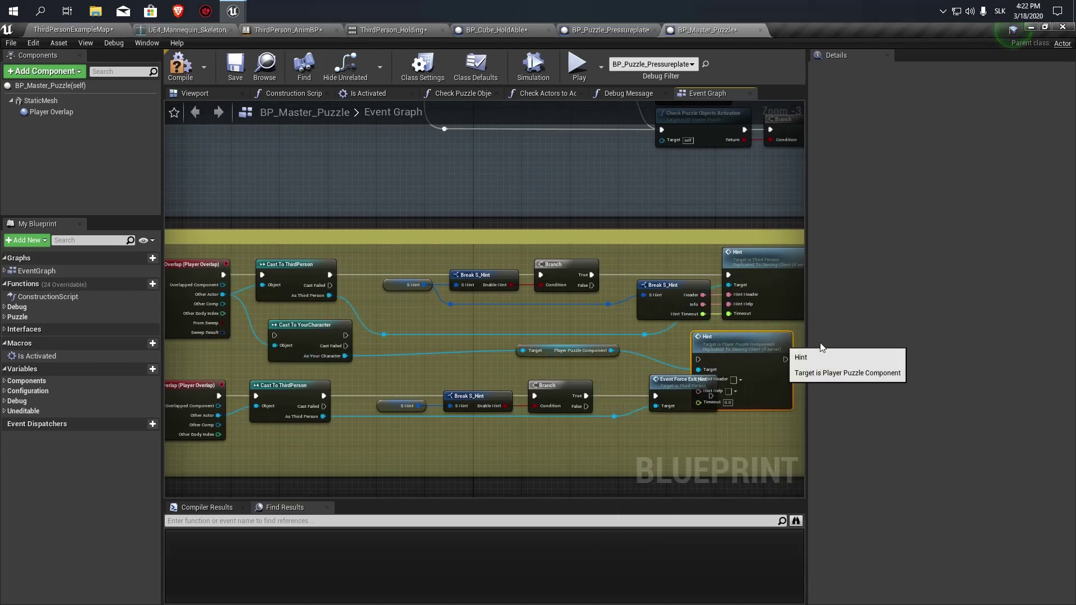
Wire Break S_Hint info, header, help, timeout and Branch True into the new Hint, deleting the ThirdPerson Hint.
scroll(651, 352, up, 3)
mouse_move(538, 285)
mouse_down()
mouse_move(614, 398)
mouse_move(594, 411)
mouse_up()
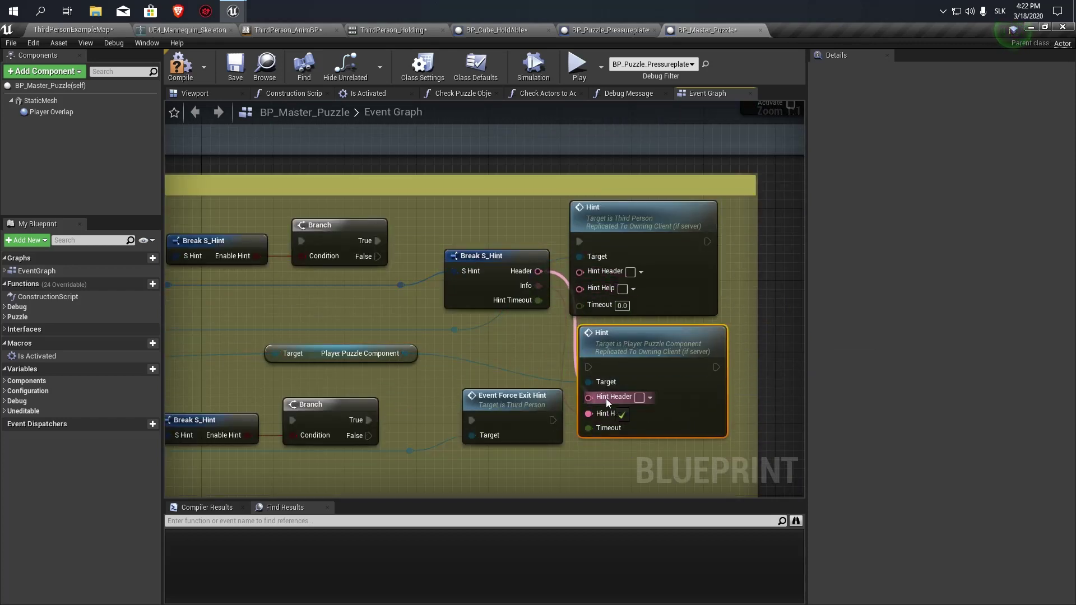
drag(538, 300, 589, 426)
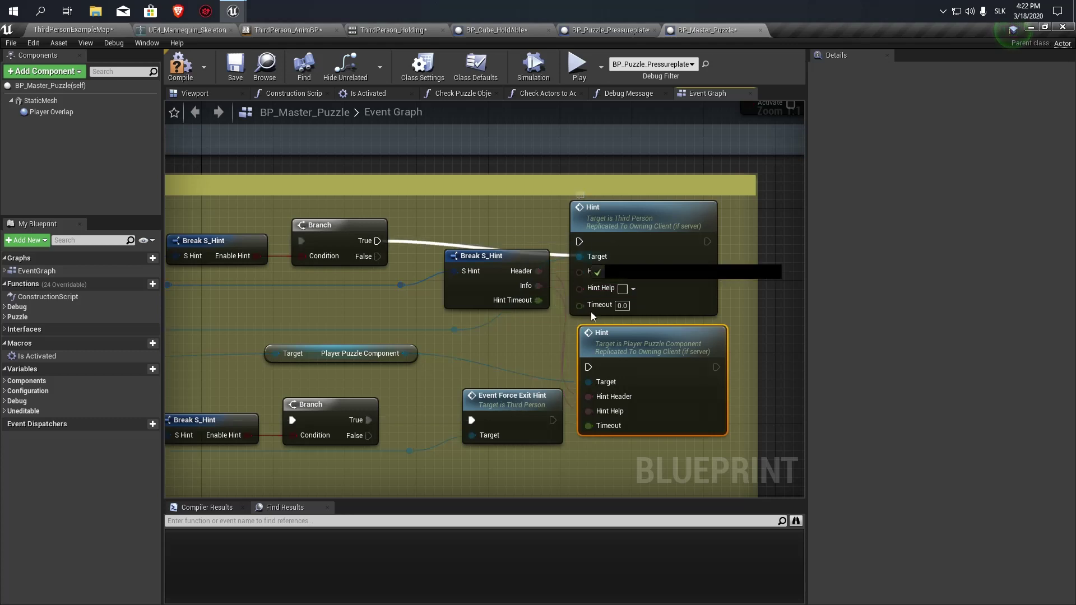
ctrl+drag(579, 242, 588, 367)
click(645, 207)
key(Delete)
drag(667, 339, 668, 219)
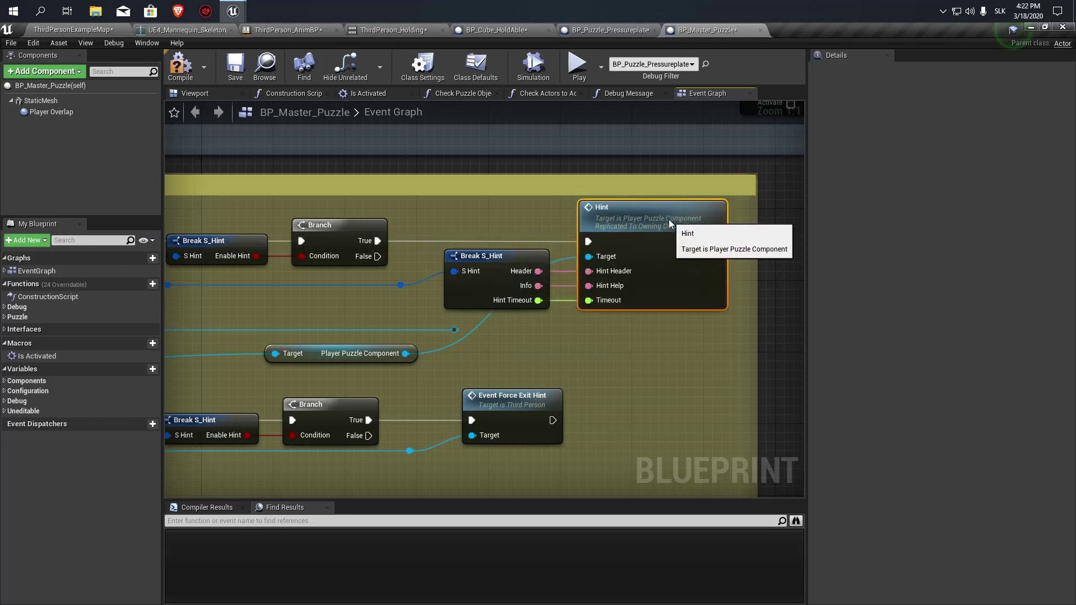
Route begin-overlap execution through Cast To YourCharacter and delete the old Cast To ThirdPerson node.
scroll(619, 333, down, 2)
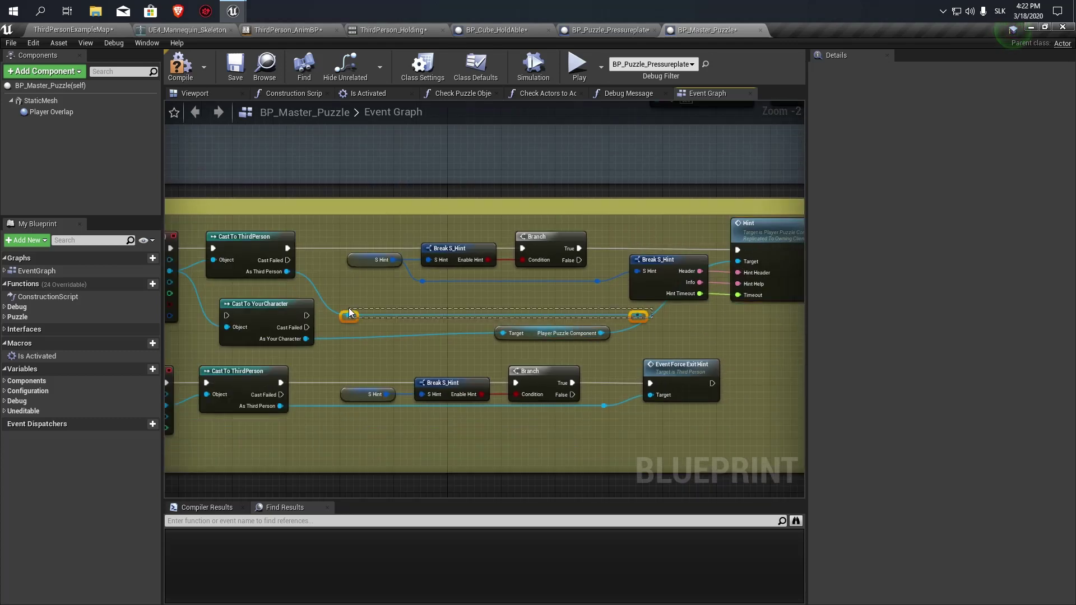
right_drag(412, 307, 454, 308)
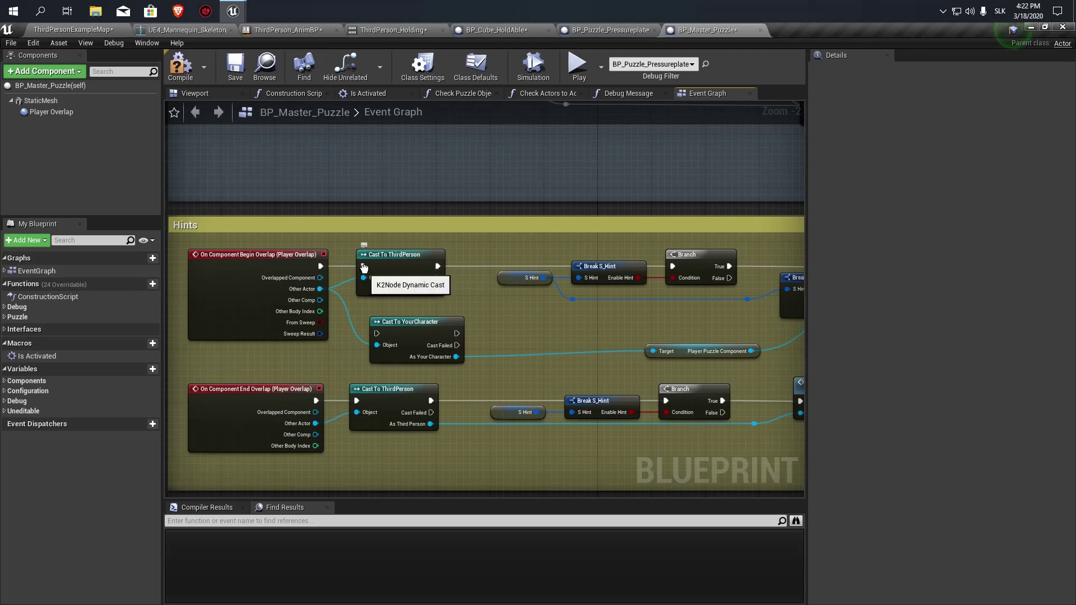
ctrl+drag(364, 267, 377, 333)
mouse_move(438, 266)
ctrl+mouse_down()
mouse_move(455, 334)
mouse_move(439, 267)
ctrl+mouse_up()
click(409, 274)
key(Delete)
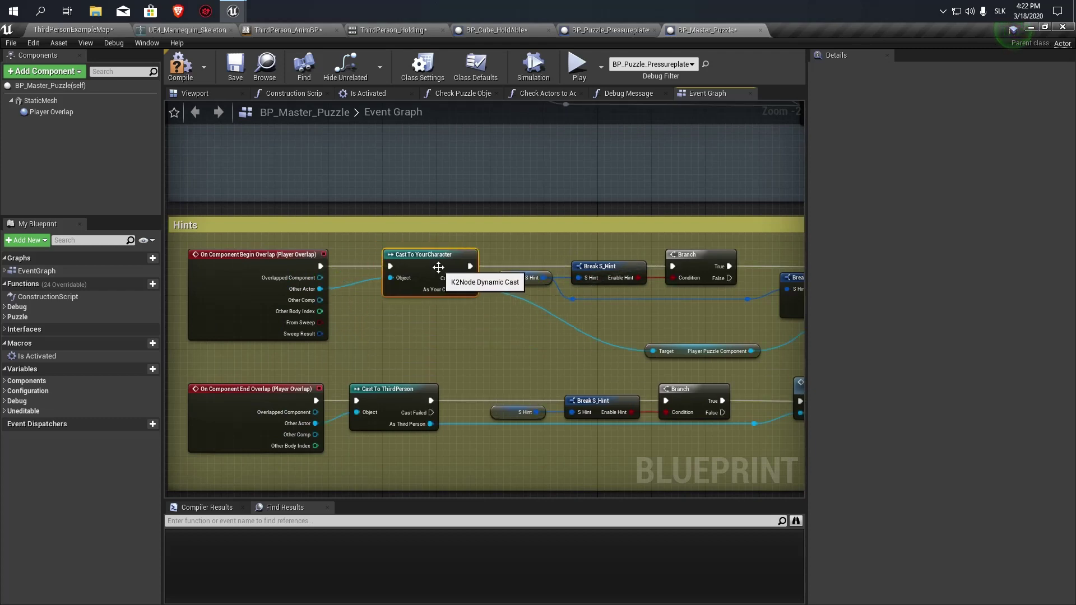
drag(680, 347, 601, 331)
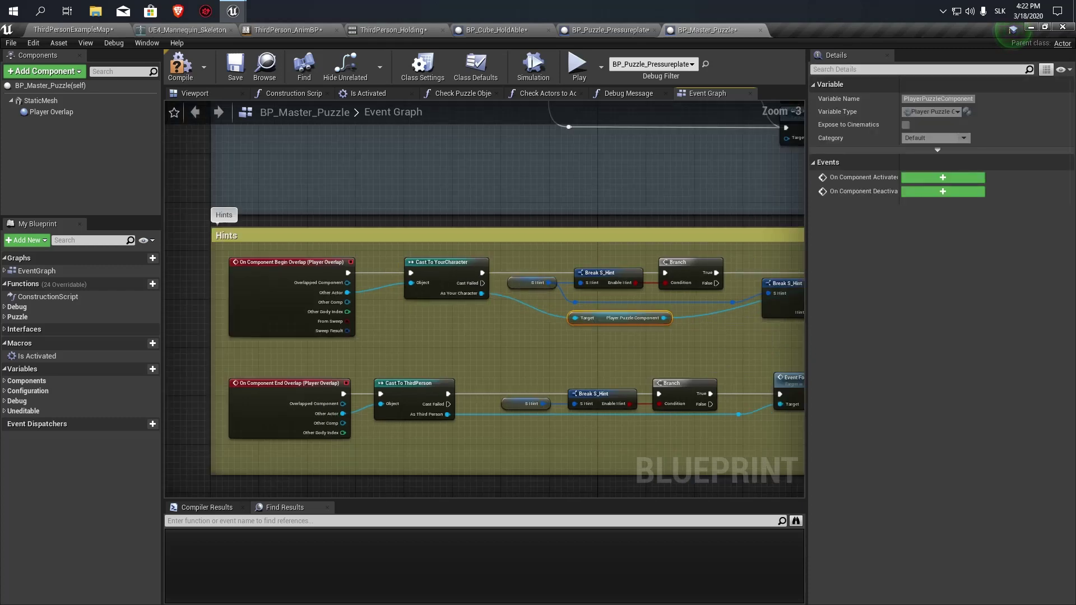
scroll(493, 315, up, 1)
Duplicate Cast To YourCharacter for the end overlap, wiring its Other Actor and execution to the Branch.
click(492, 210)
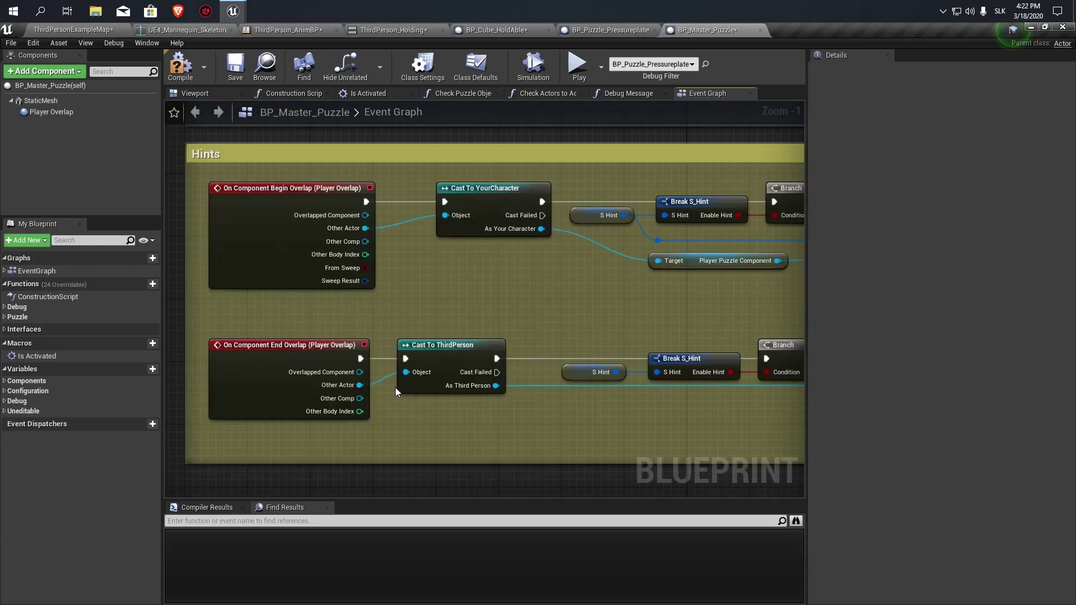
key(ctrl+v)
drag(360, 385, 427, 457)
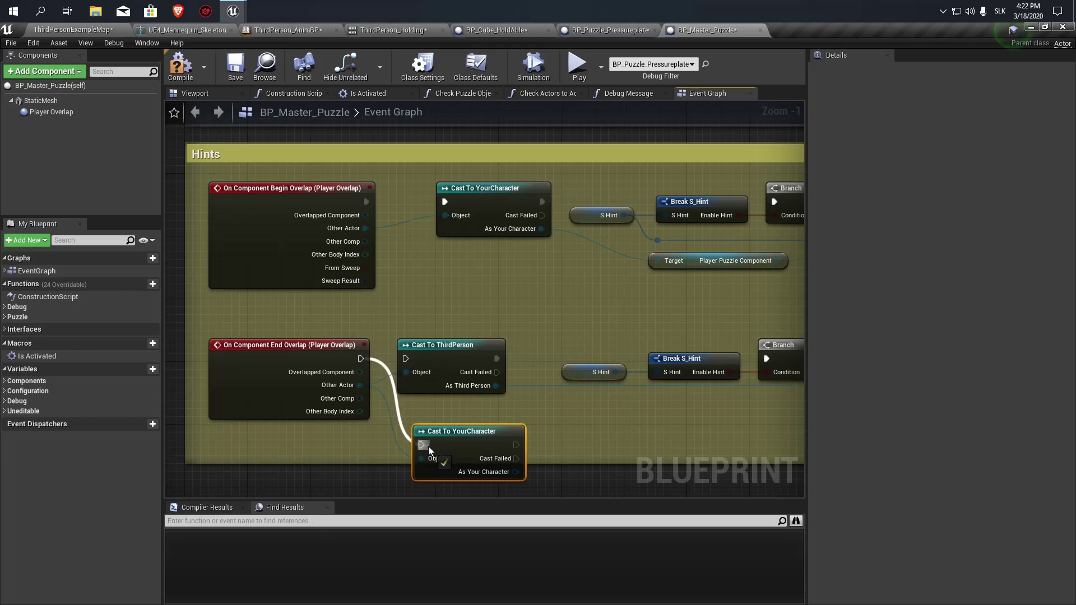
drag(495, 385, 492, 386)
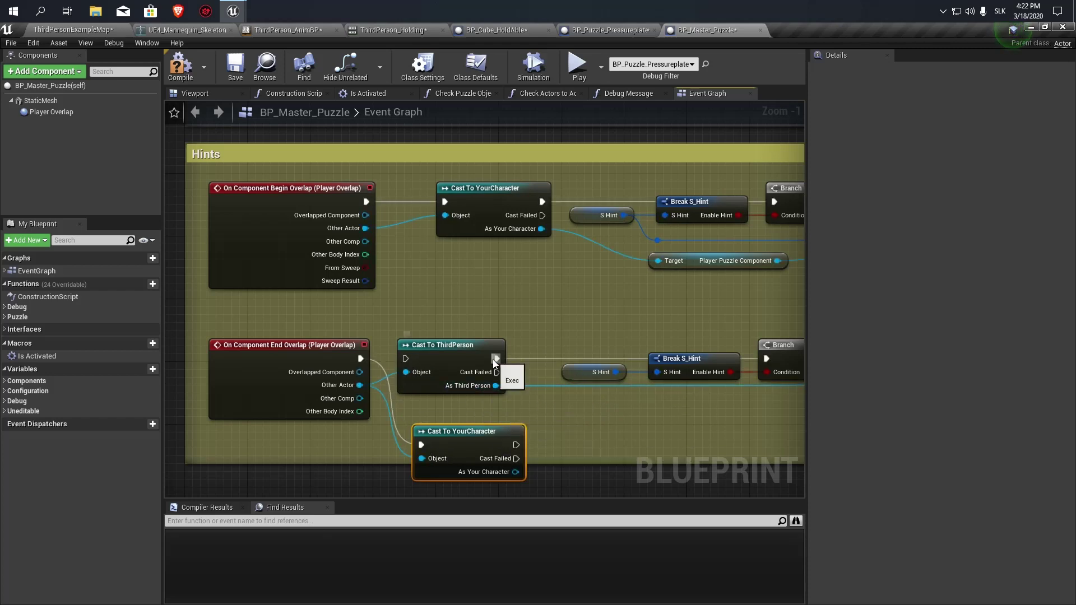
drag(516, 445, 766, 358)
scroll(402, 429, down, 2)
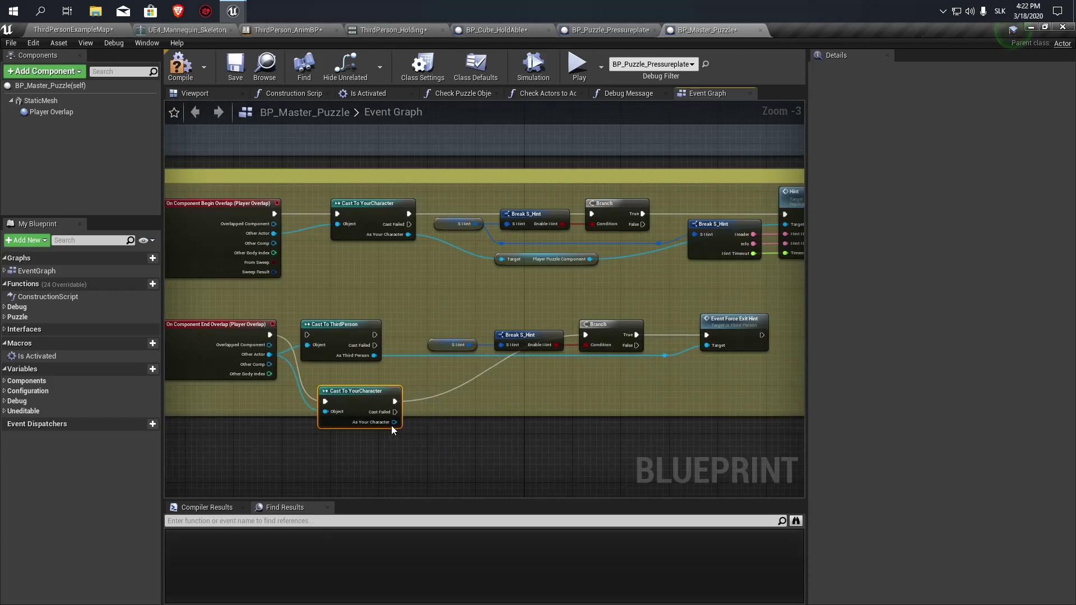
Add Event Force Exit Hint on the character, fed by Branch True, replacing the Third Person version.
drag(392, 424, 650, 378)
text(e)
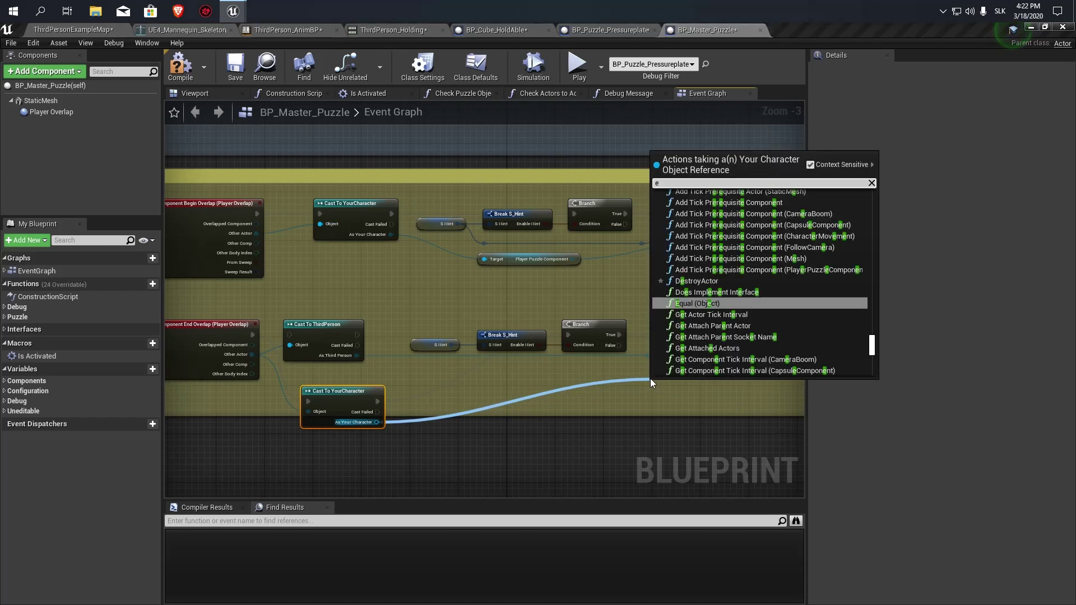
text(vent force)
key(Return)
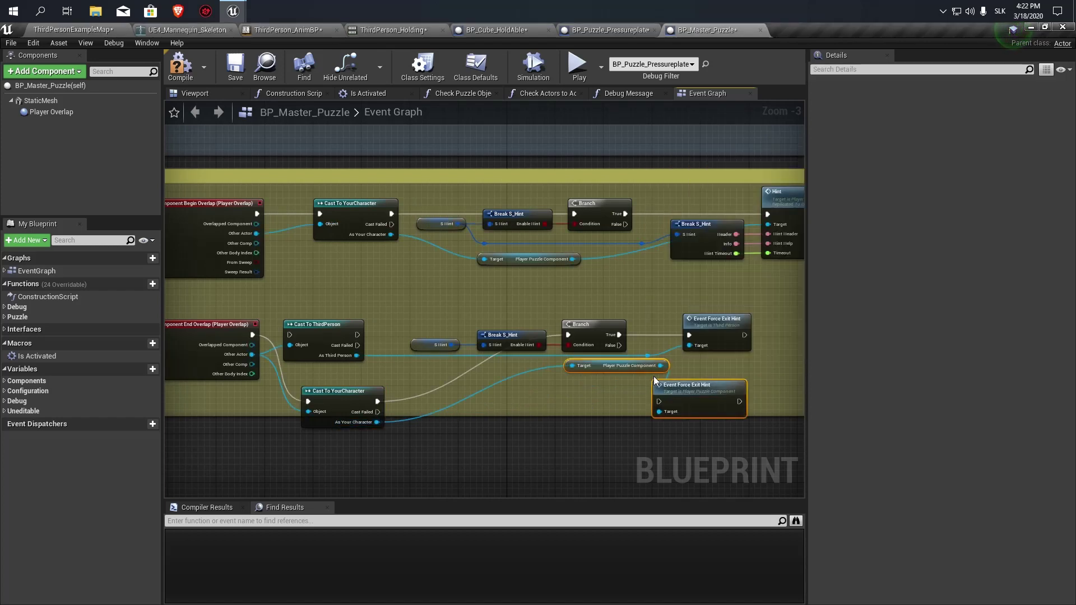
click(705, 365)
scroll(705, 365, up, 3)
drag(578, 320, 637, 419)
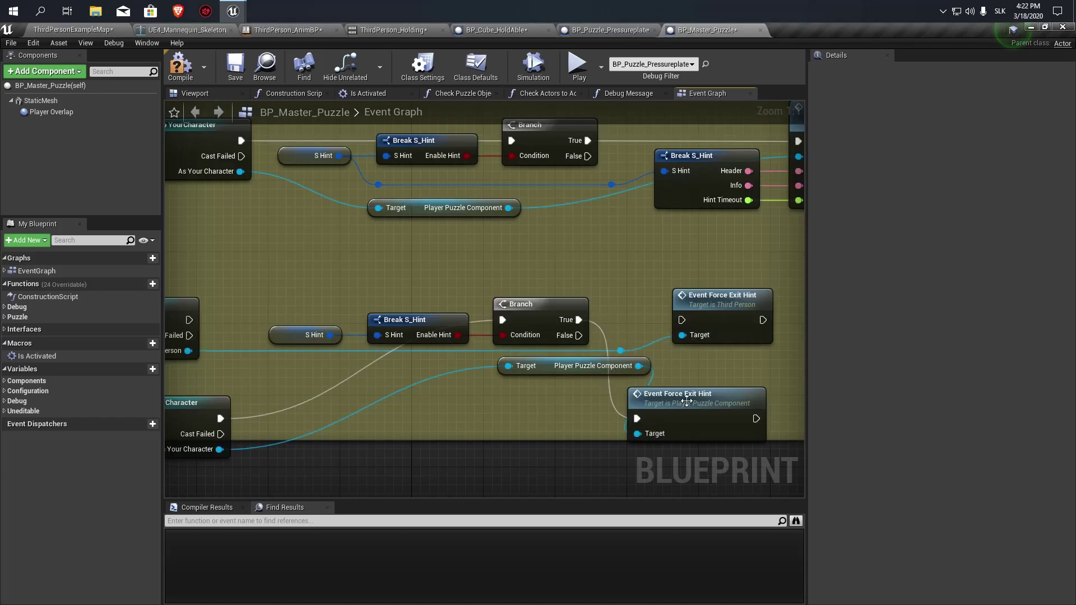
key(Delete)
drag(708, 398, 734, 309)
Tidy the Player Puzzle Component getter and lower cast node so the hint chain lines up.
right_drag(618, 364, 705, 350)
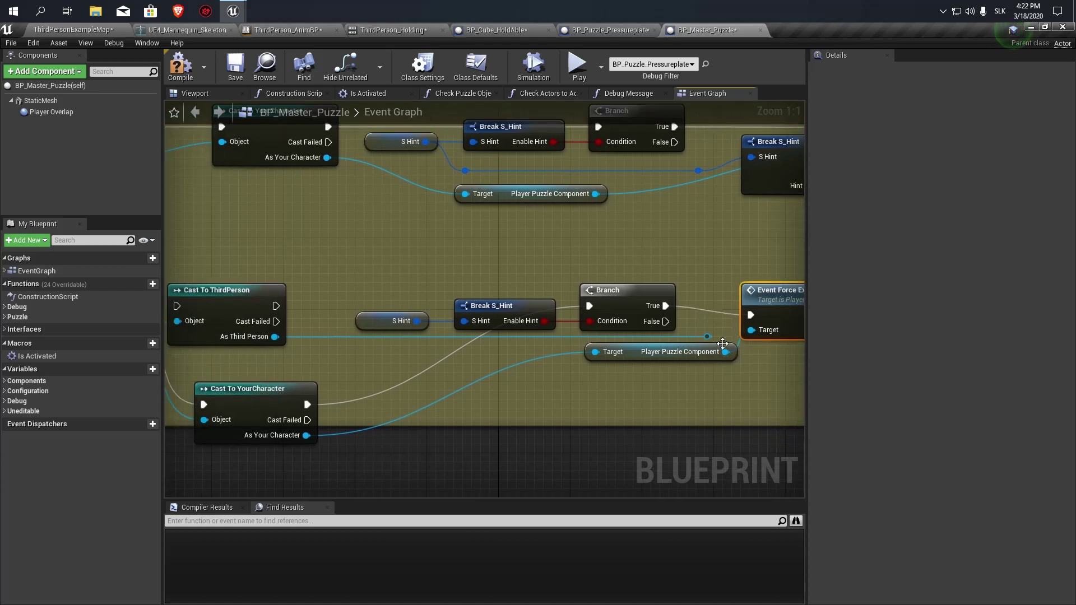
click(705, 350)
drag(704, 350, 715, 369)
click(616, 392)
scroll(504, 341, down, 2)
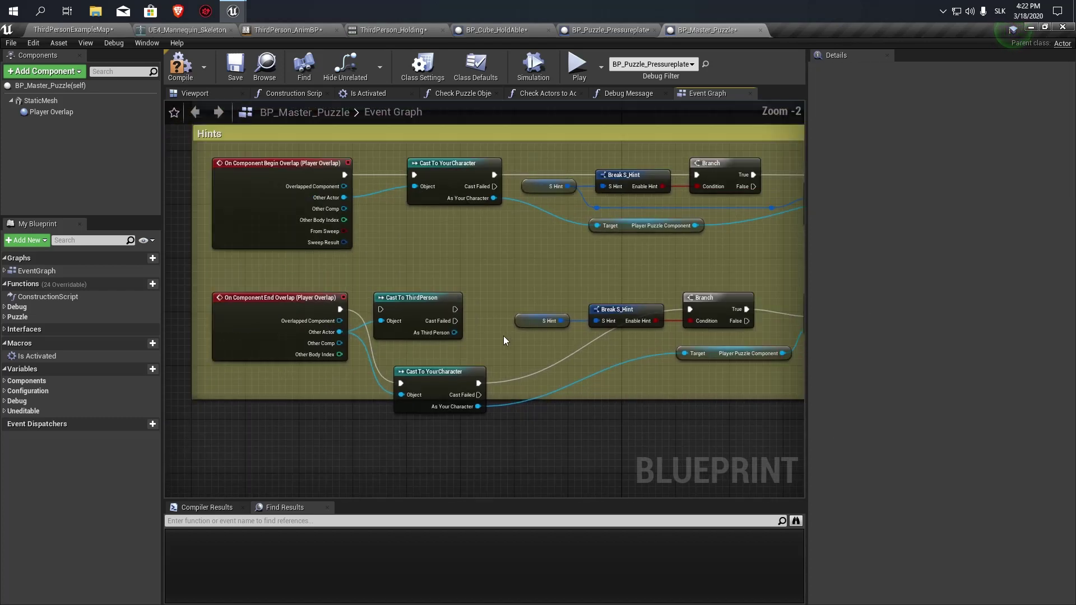
drag(450, 374, 448, 301)
right_drag(448, 302, 294, 305)
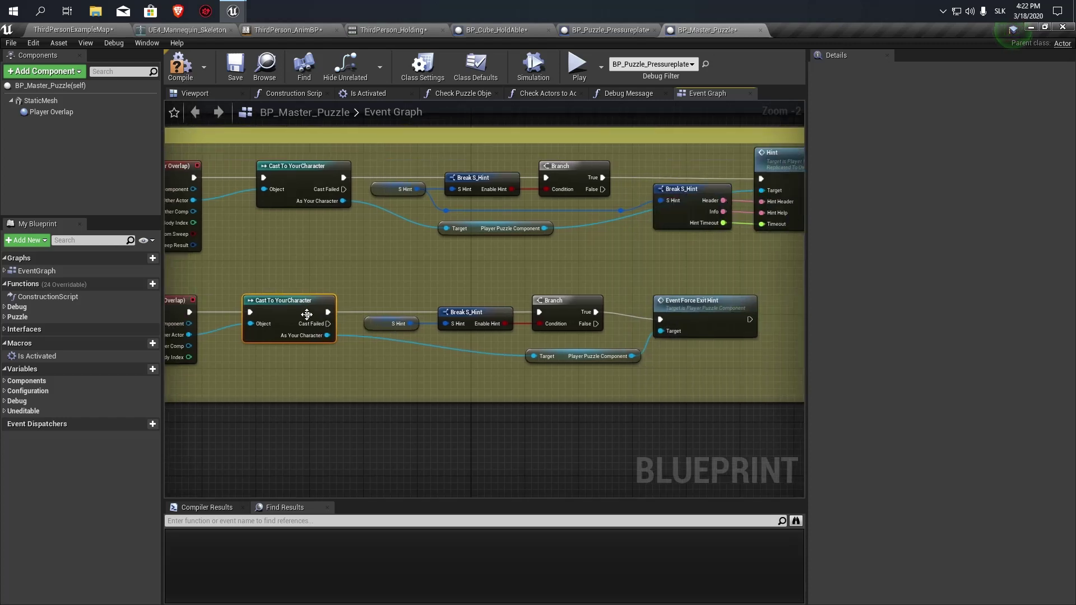
Expand the plate's S Hint settings, then play and walk onto the plate to see the Pressure Plate hint.
click(93, 29)
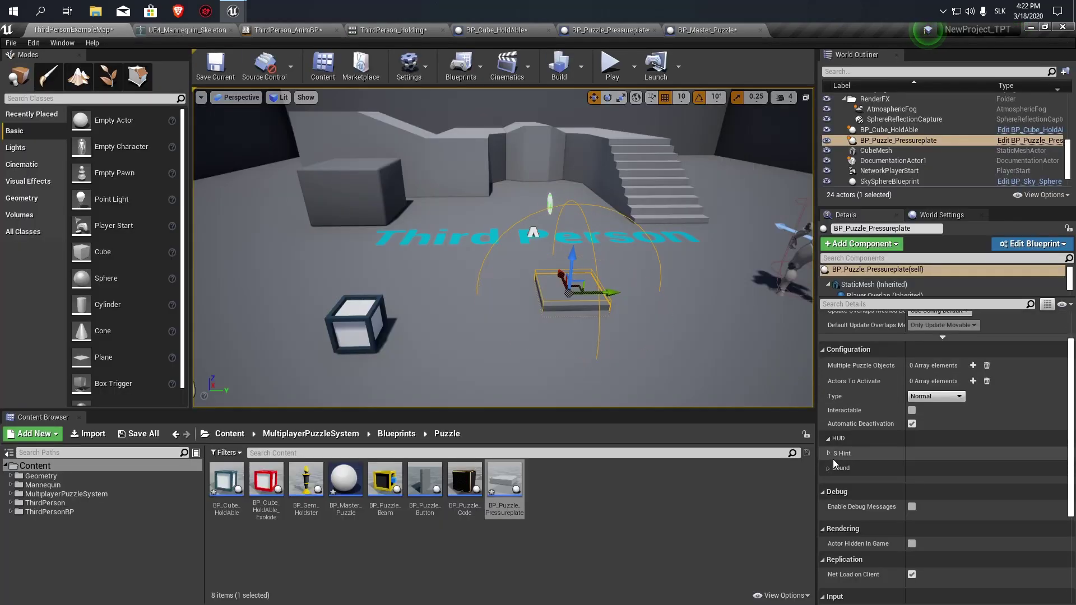
click(897, 454)
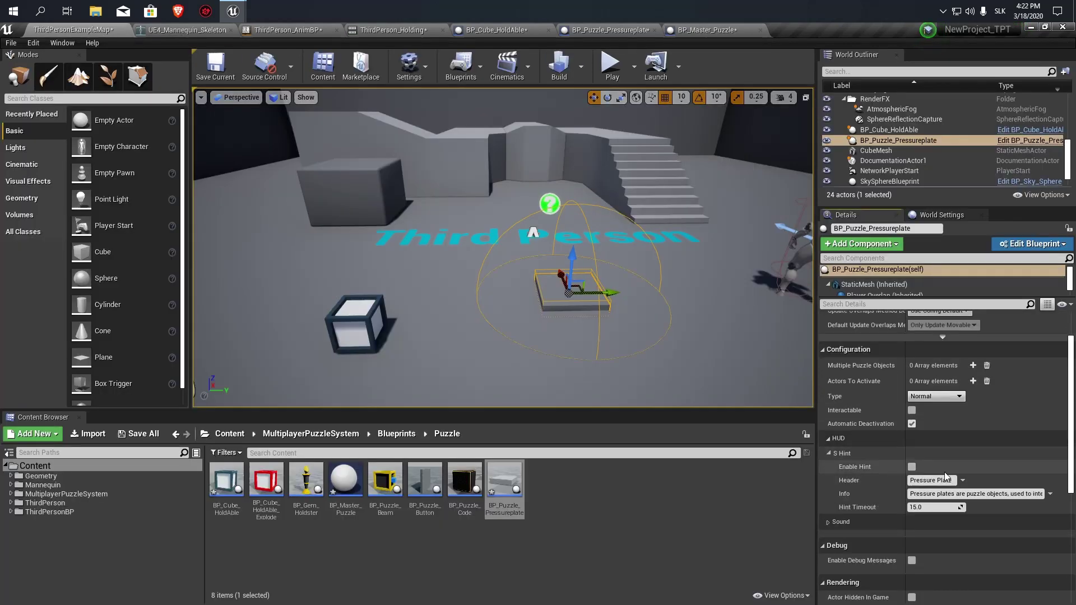
click(610, 64)
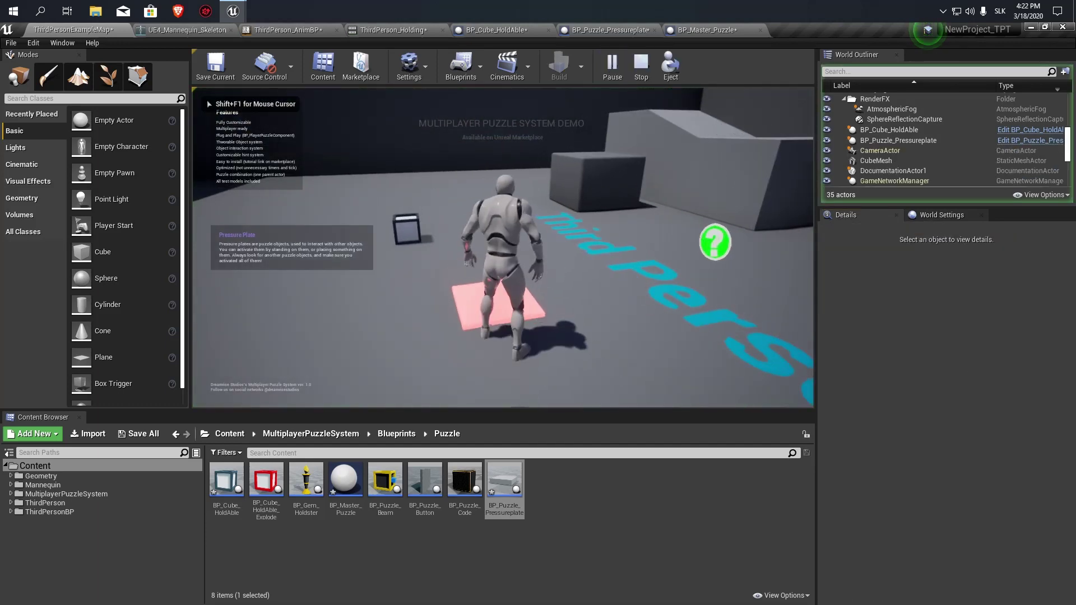
key(e)
key(e)
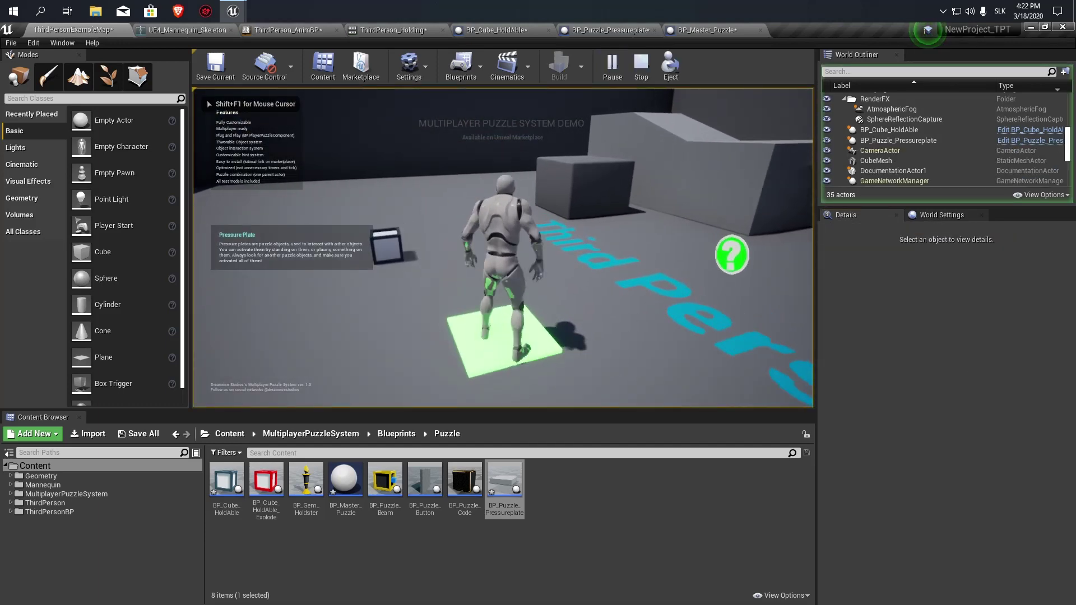
key(Escape)
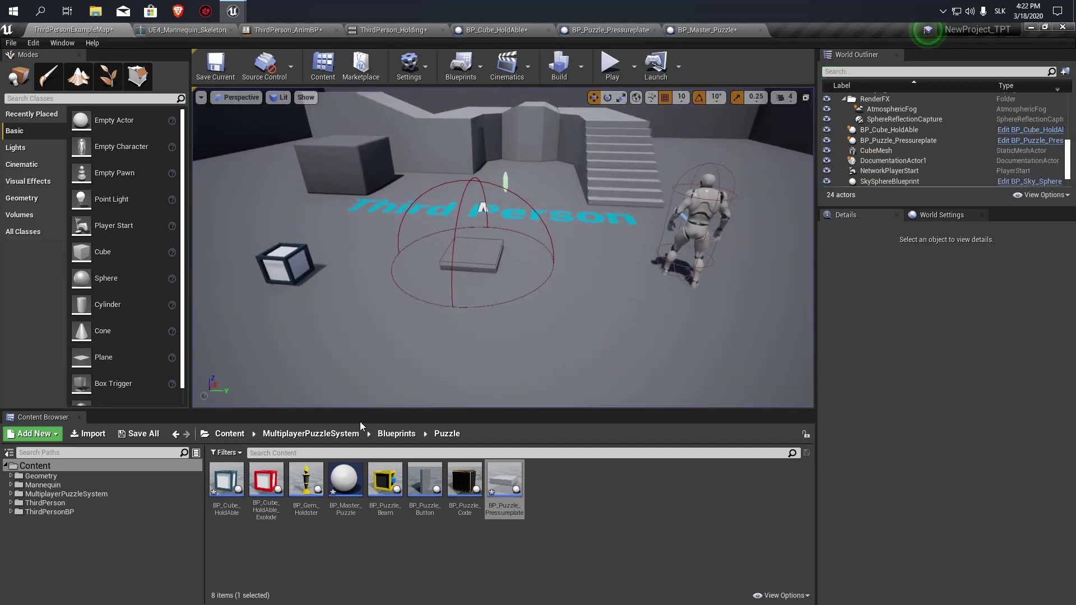
right_drag(476, 280, 460, 264)
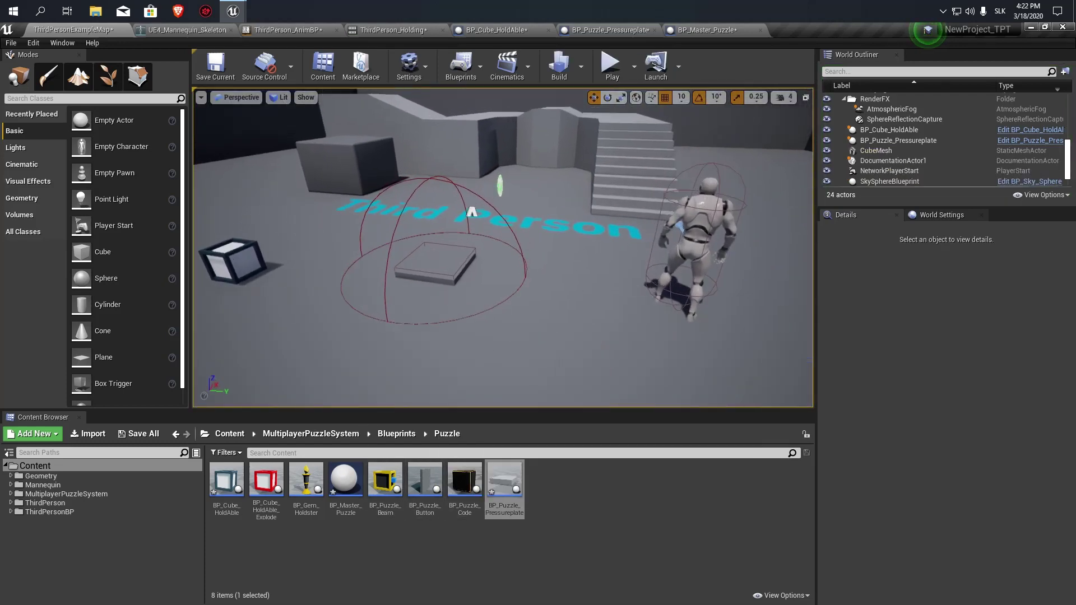
Open BP_Puzzle_Beam and look over its whole node network.
click(385, 480)
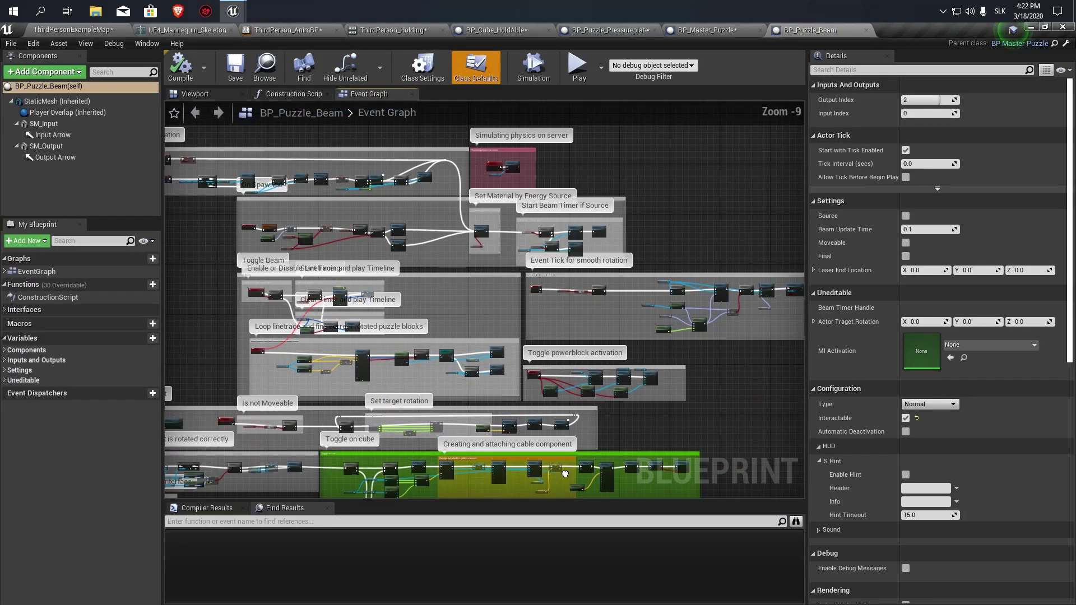
right_drag(559, 399, 360, 145)
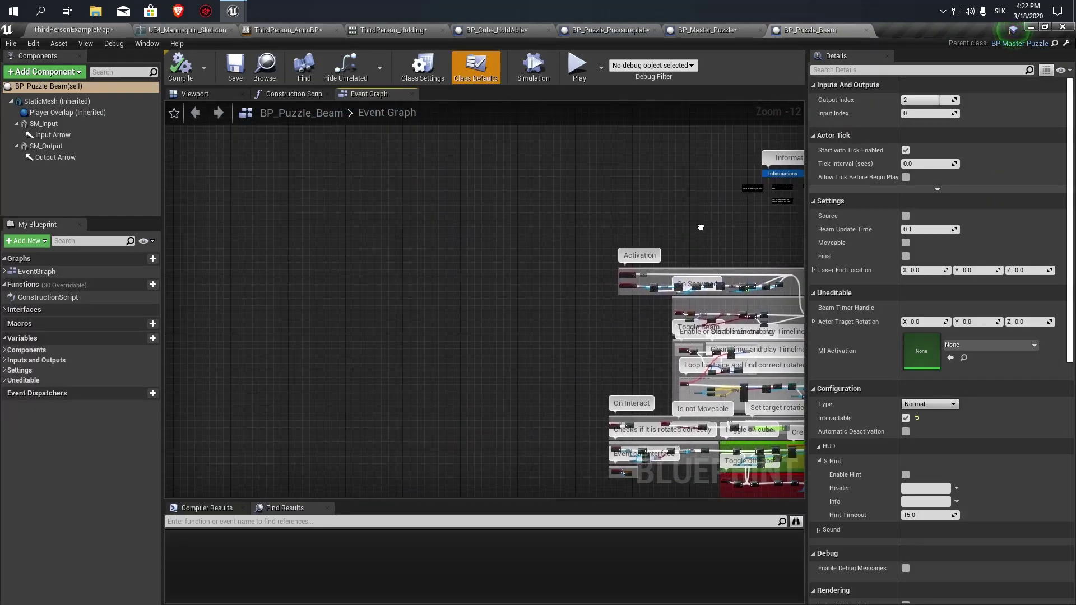
click(70, 30)
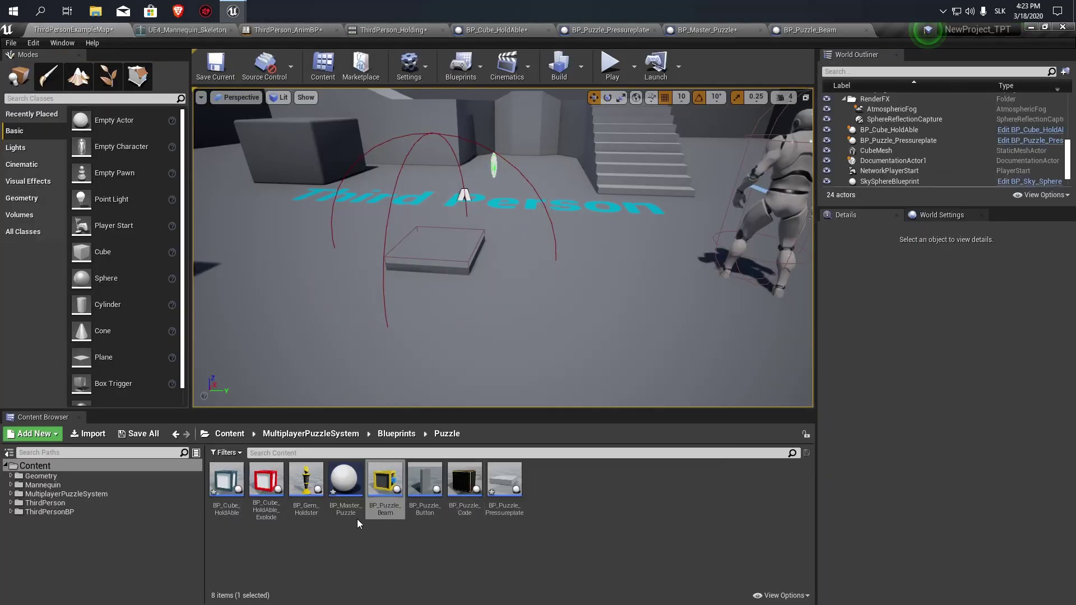
Open BP_HintActor from the Blueprints > Actors_To_Active folder.
click(395, 435)
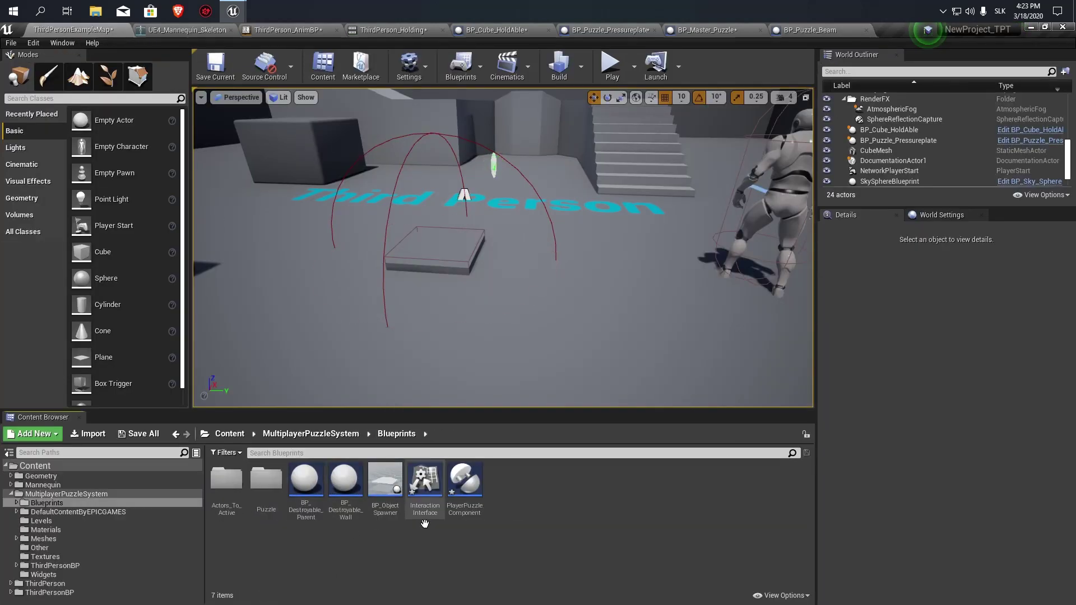
double_click(227, 480)
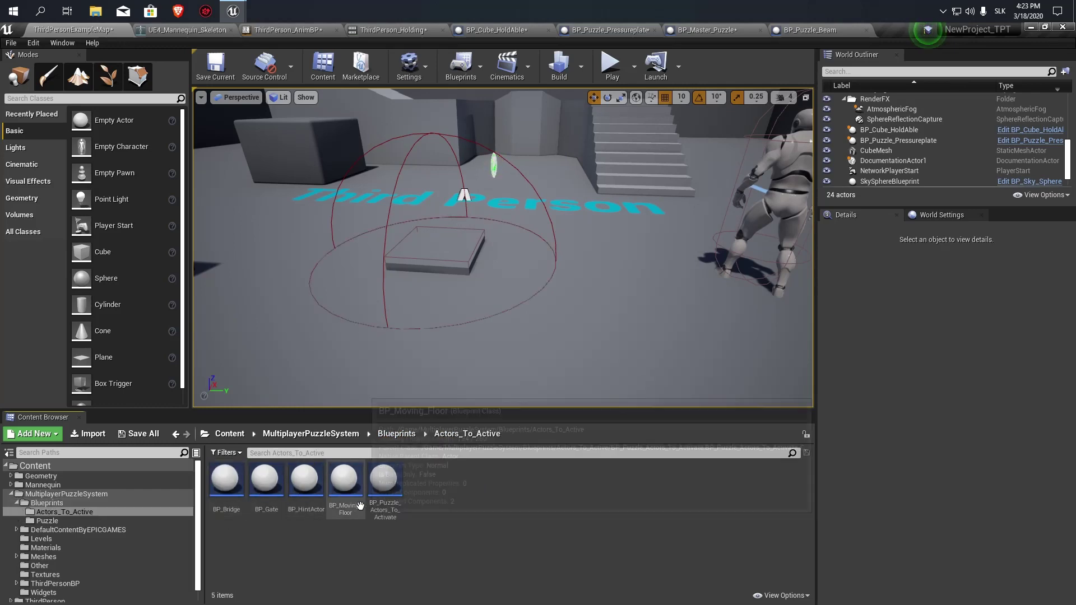
double_click(317, 493)
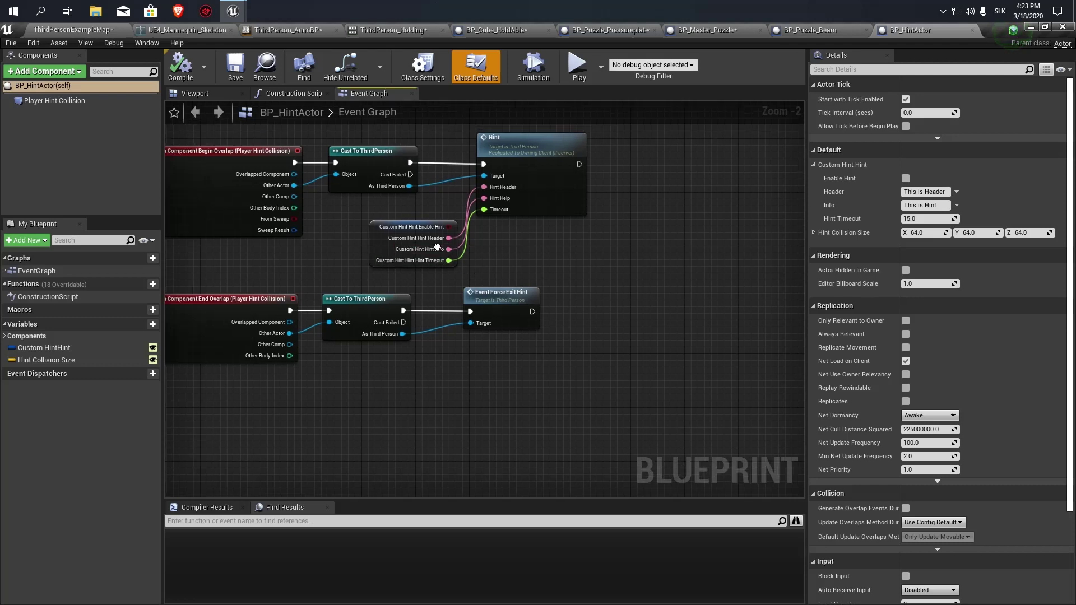
Replace the begin overlap's Cast To ThirdPerson with a Cast To YourCharacter node.
right_drag(468, 264, 435, 323)
drag(362, 334, 447, 221)
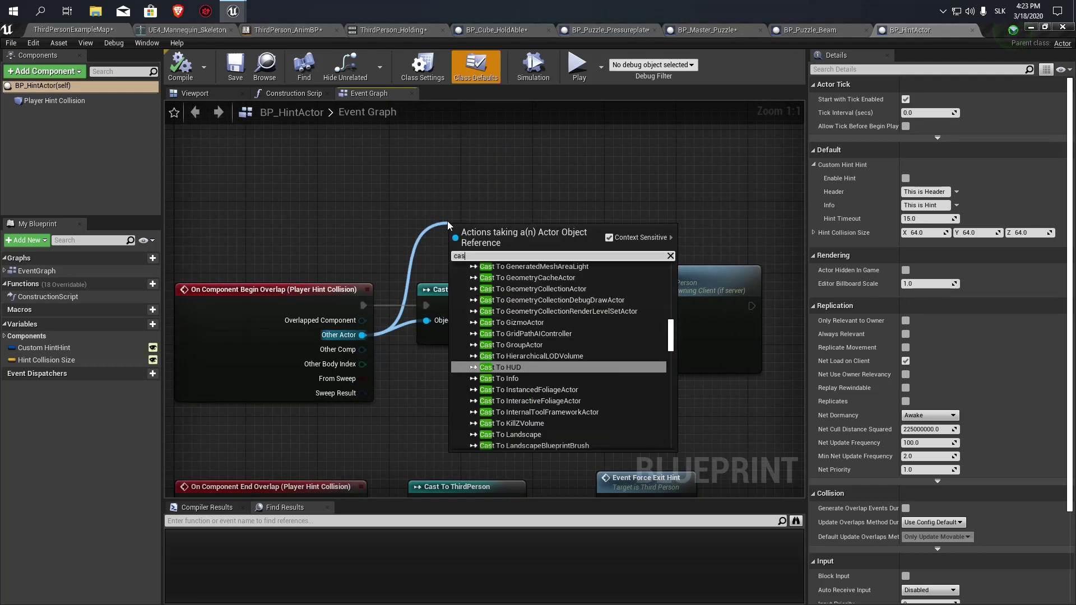
text(cast to your)
key(Return)
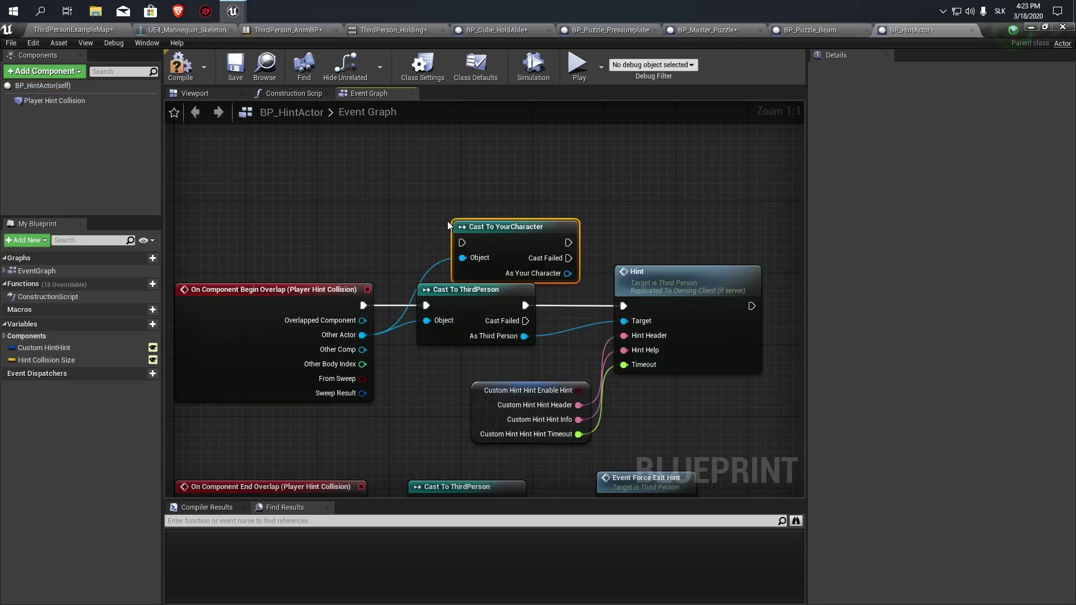
alt+click(525, 336)
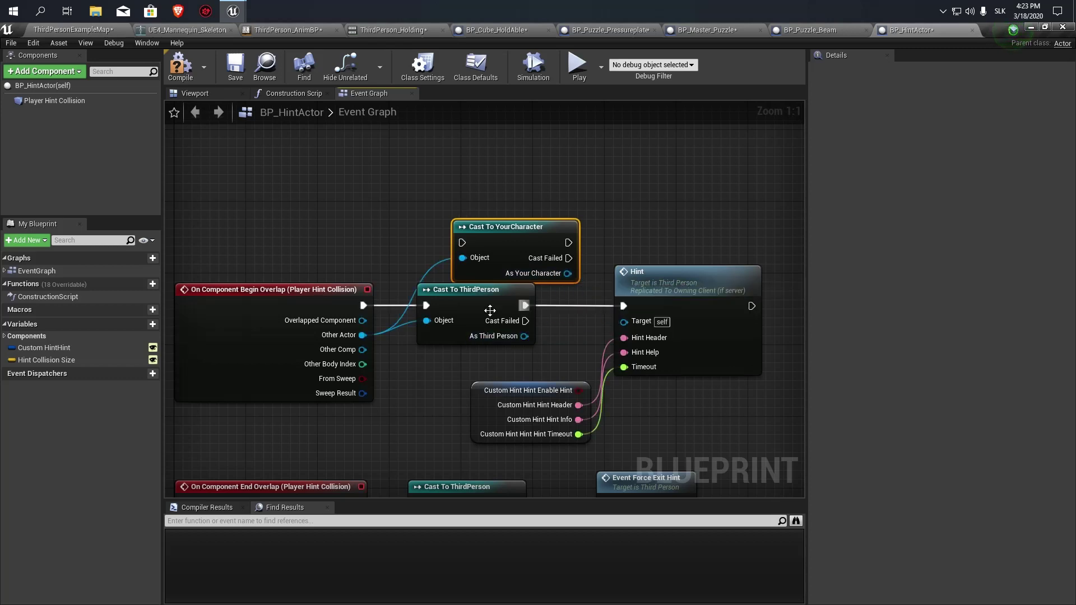
ctrl+drag(622, 307, 463, 242)
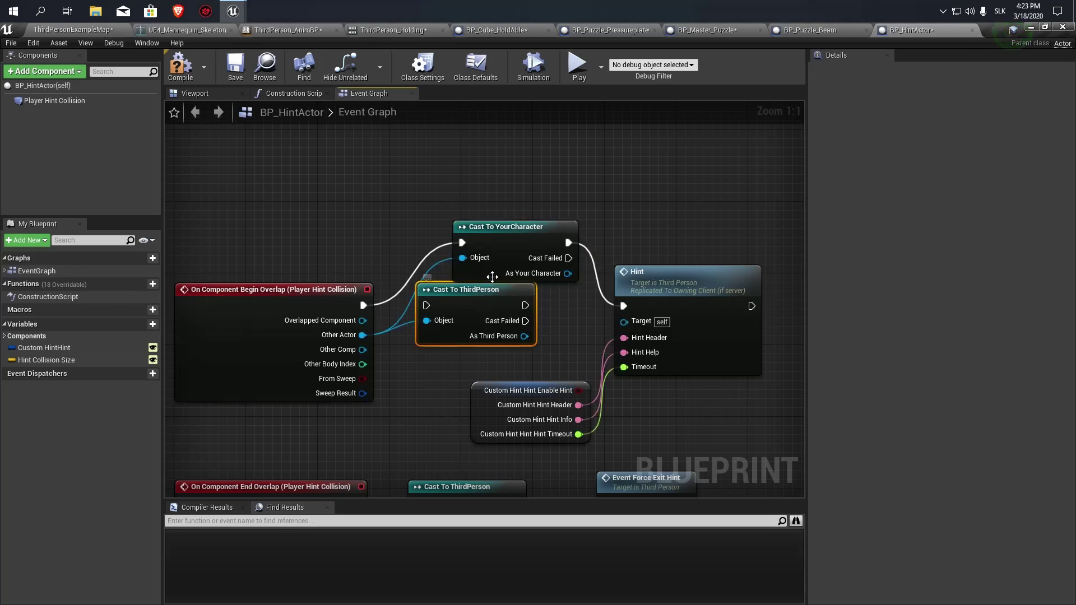
key(Delete)
drag(494, 274, 475, 335)
Swap the old Third Person Hint node for the Player Puzzle Component Hint call.
right_drag(729, 394, 537, 369)
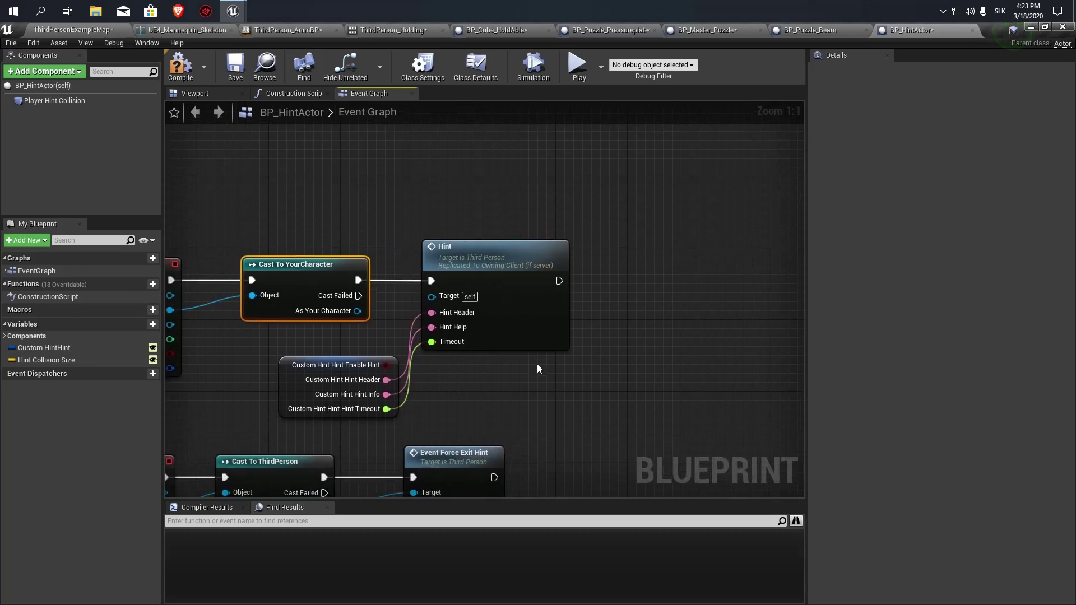
drag(508, 333, 619, 327)
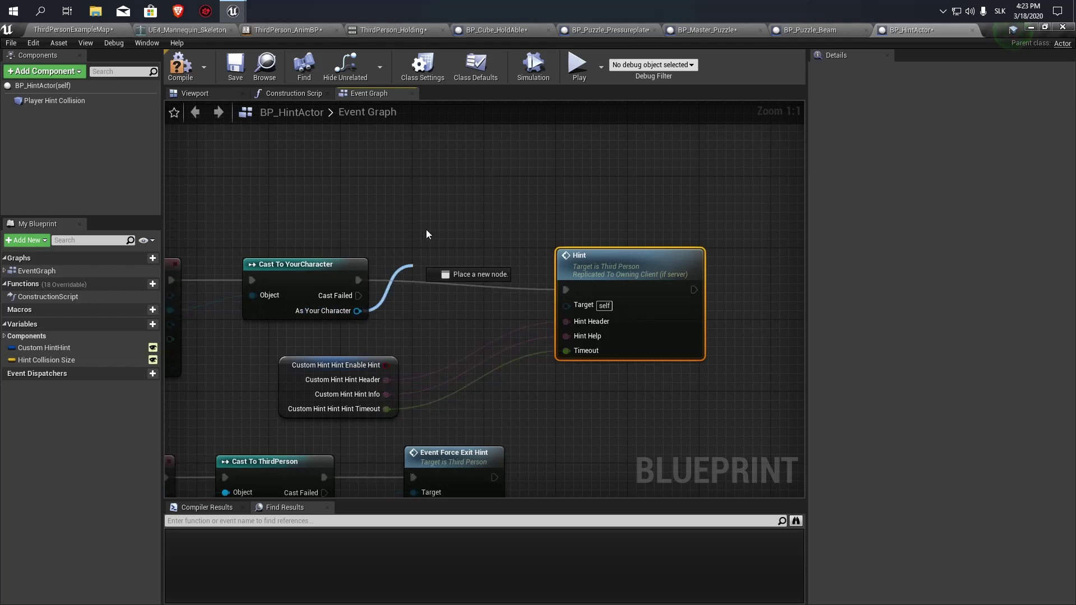
drag(357, 310, 426, 230)
text(hint)
key(Down)
key(Down)
key(Down)
key(Down)
key(Down)
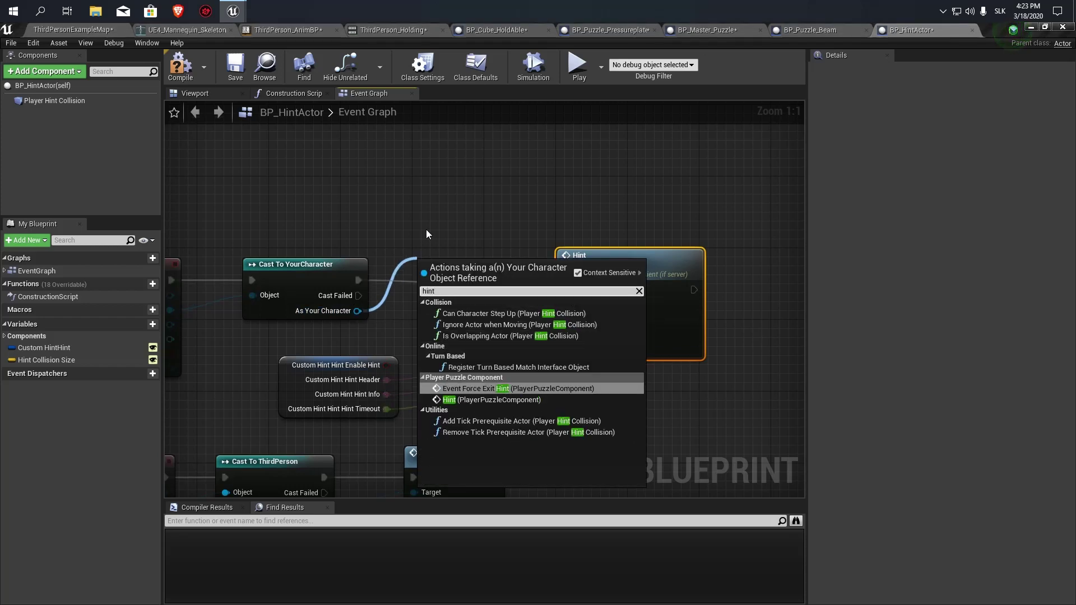
key(Down)
key(Return)
drag(617, 182, 695, 282)
key(Delete)
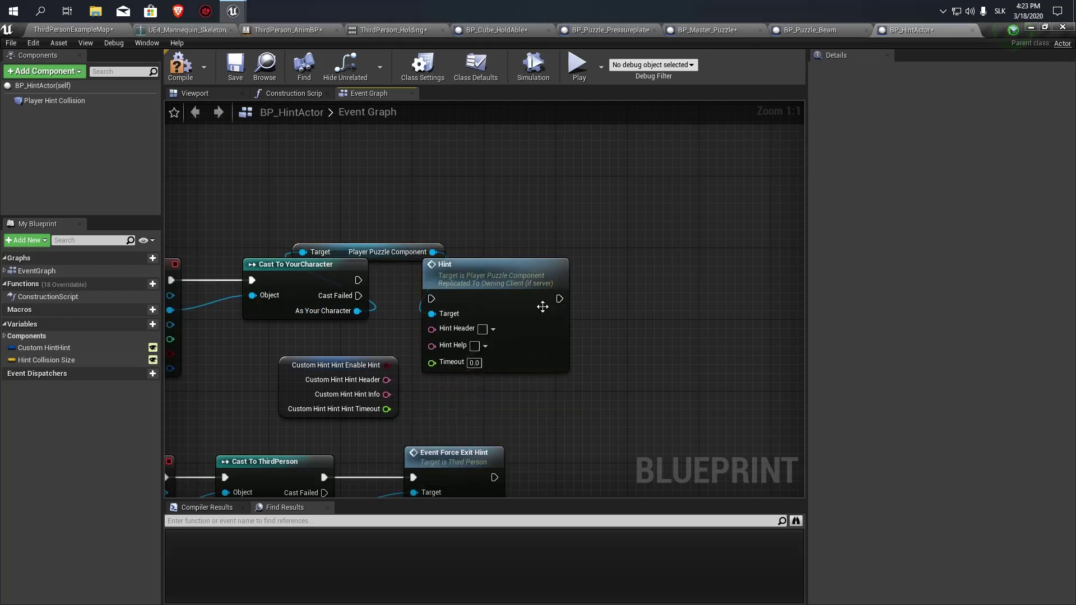
drag(493, 264, 627, 228)
Wire hint header, info and timeout into the new Hint, and run it from the cast.
drag(349, 254, 450, 234)
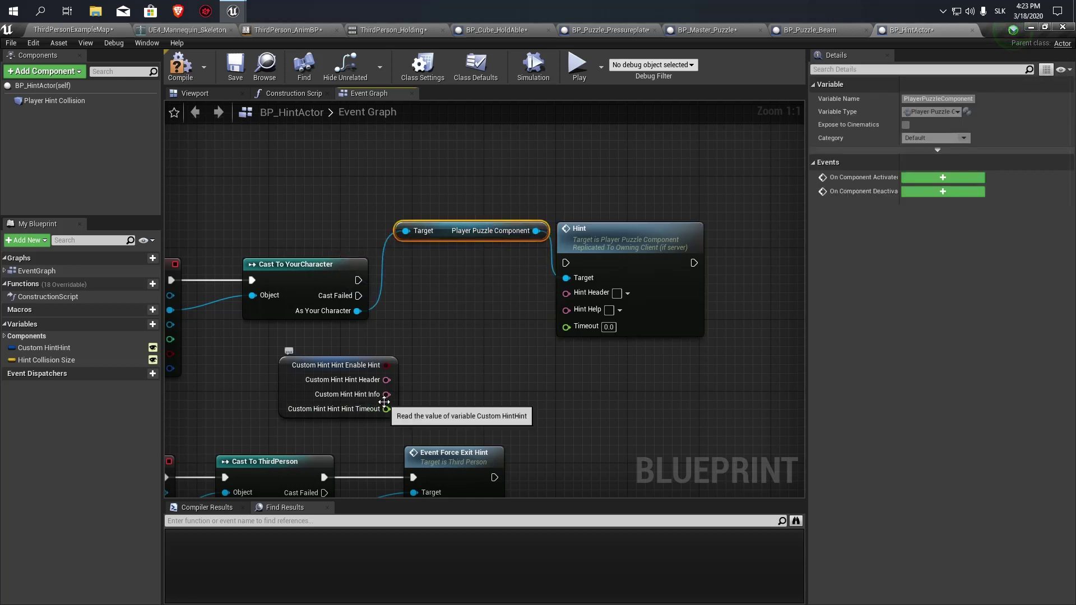
drag(386, 409, 565, 326)
drag(386, 394, 566, 310)
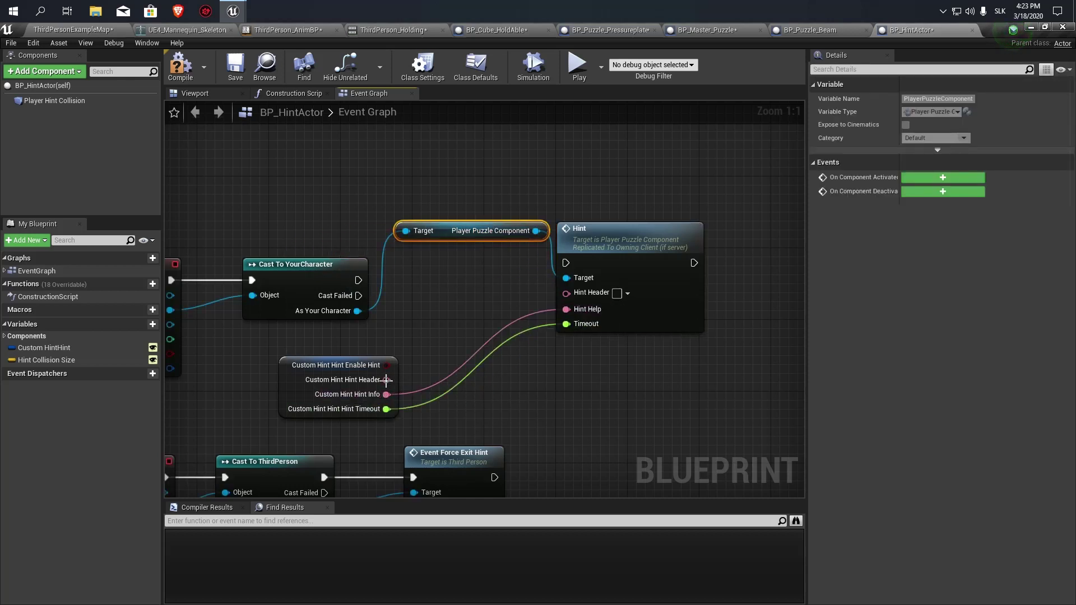
drag(386, 380, 566, 293)
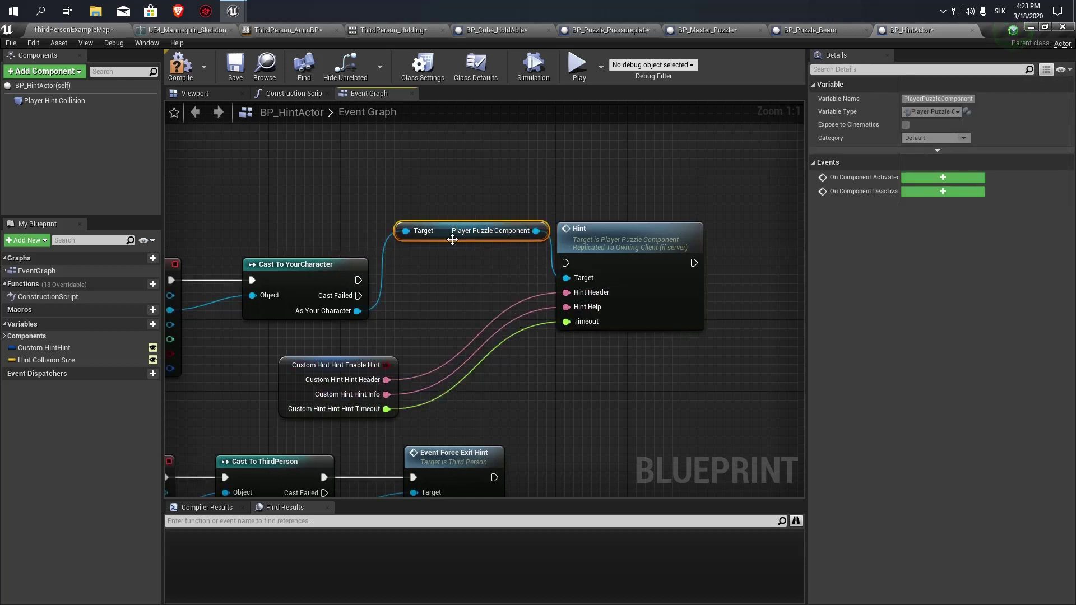
drag(452, 239, 443, 283)
drag(359, 280, 454, 288)
drag(577, 265, 576, 262)
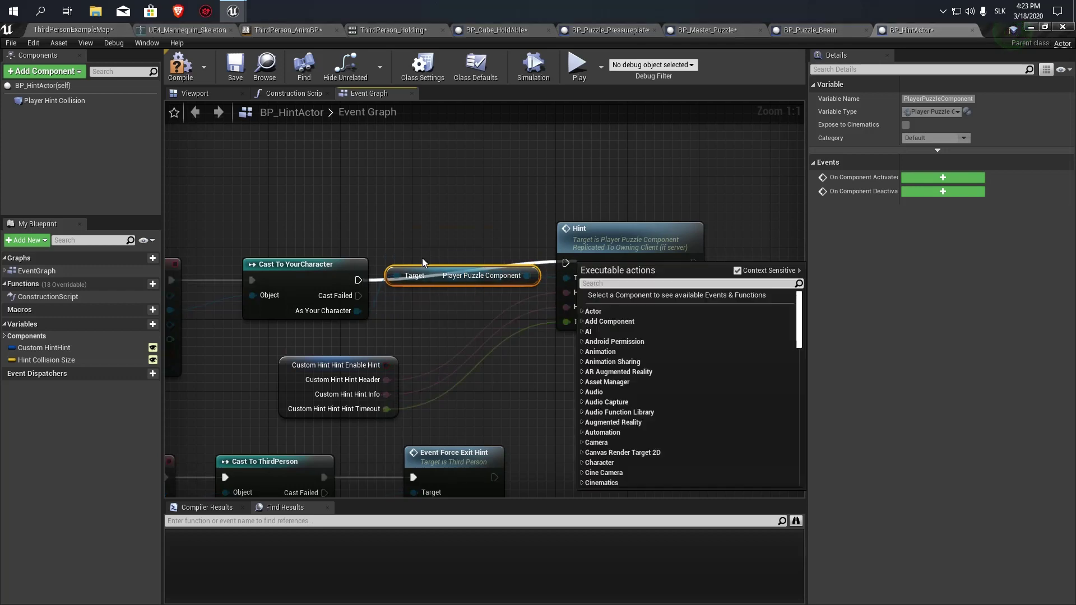
drag(358, 280, 362, 283)
drag(565, 264, 566, 264)
drag(440, 276, 439, 304)
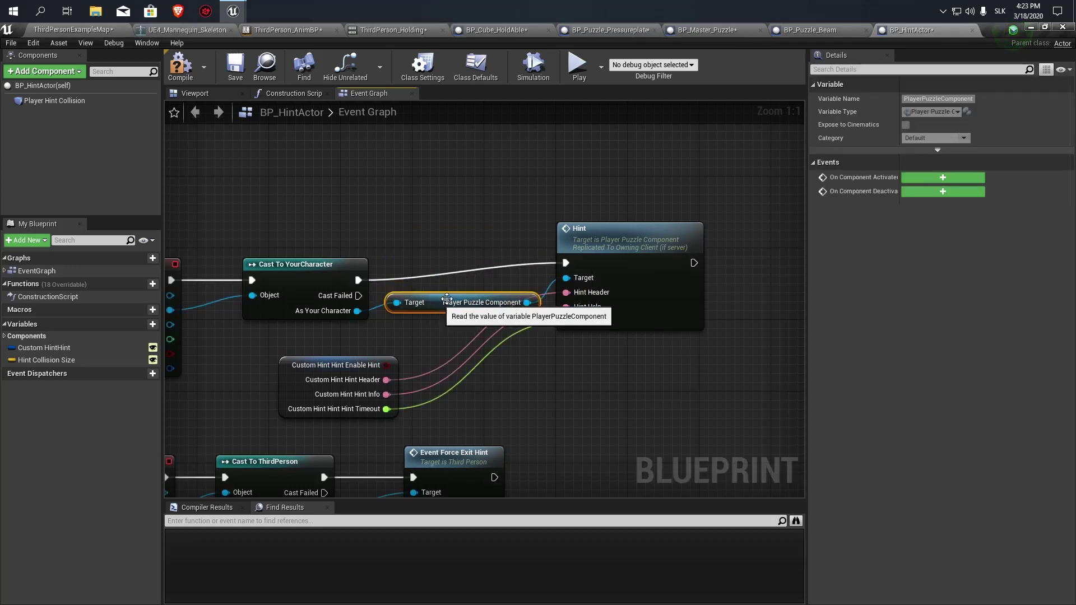
drag(608, 267, 608, 285)
right_drag(608, 286, 715, 168)
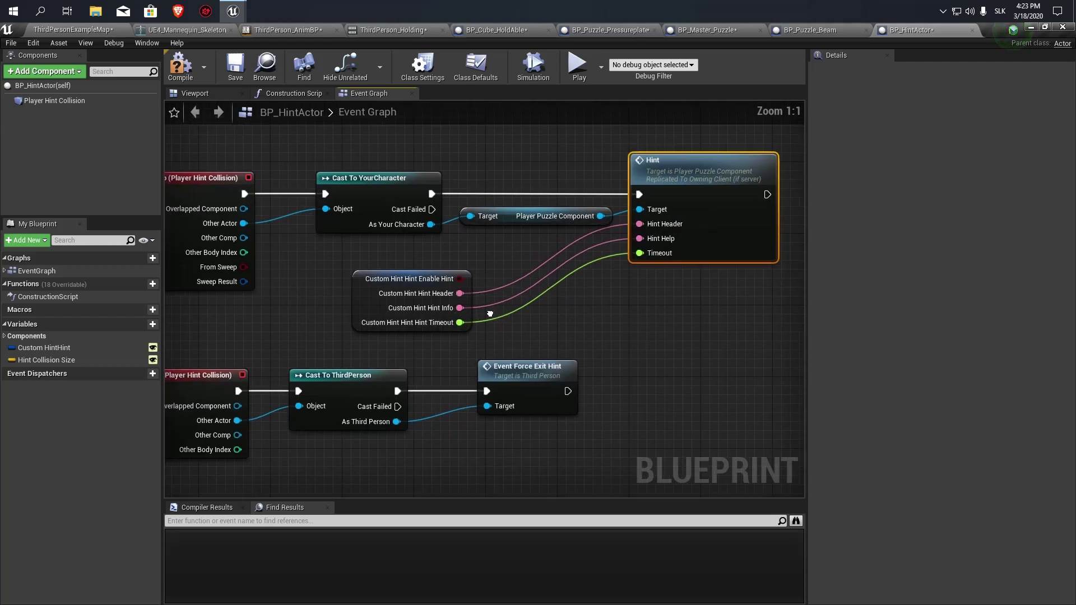
key(ctrl+v)
Route the end overlap through the YourCharacter cast and add a Force Exit Hint call.
ctrl+drag(332, 375, 323, 447)
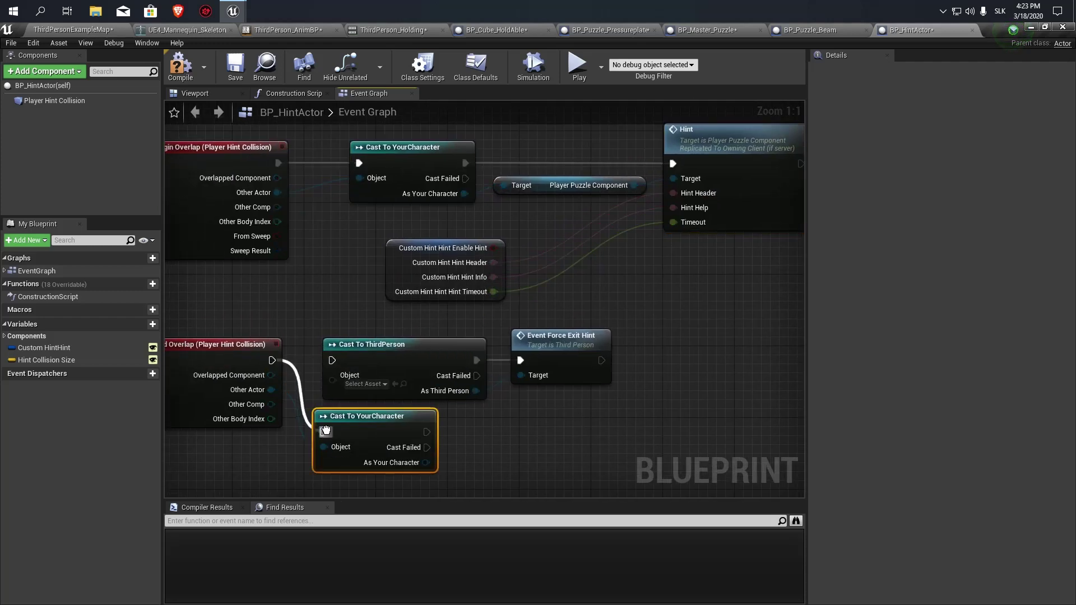
ctrl+drag(331, 360, 324, 432)
mouse_move(477, 361)
ctrl+mouse_down()
mouse_move(430, 431)
mouse_move(518, 445)
ctrl+mouse_up()
text(force ex)
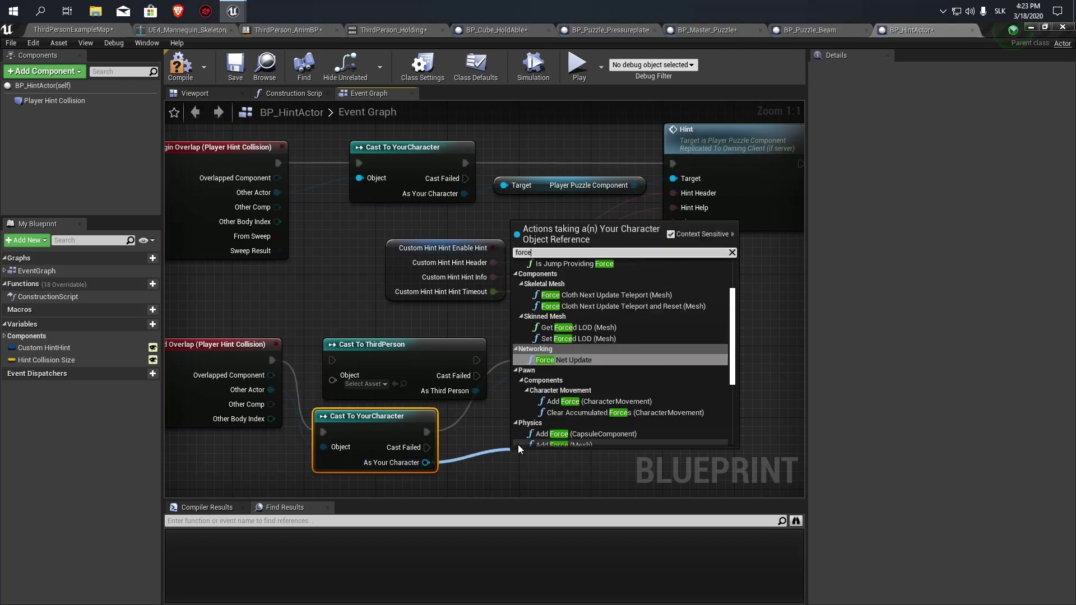
key(Return)
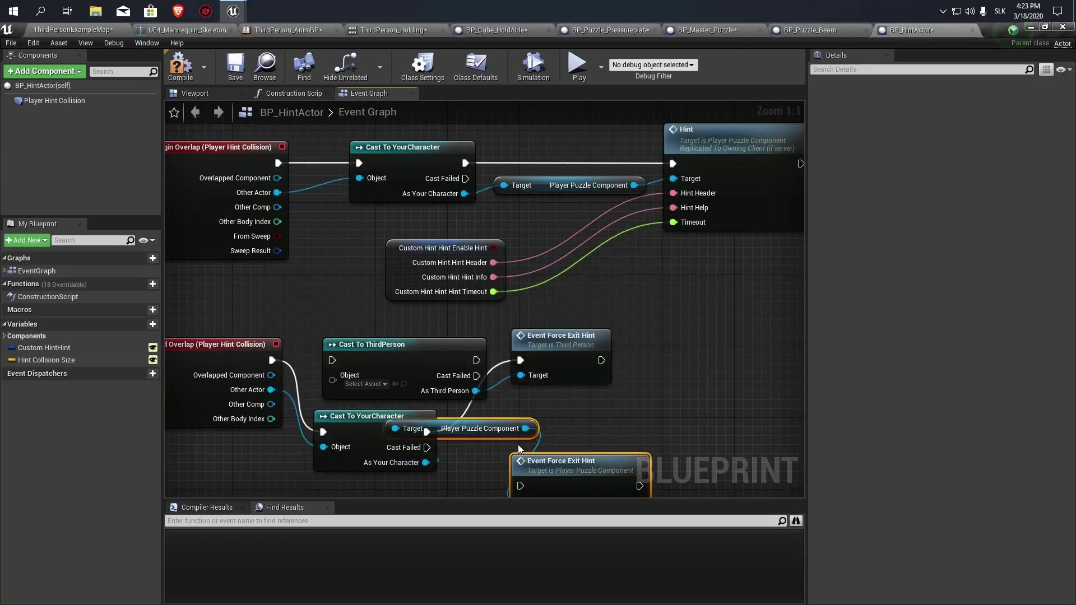
Delete the old ThirdPerson cast and exit-hint nodes, tidy, compile, and return to the level.
ctrl+drag(523, 360, 523, 408)
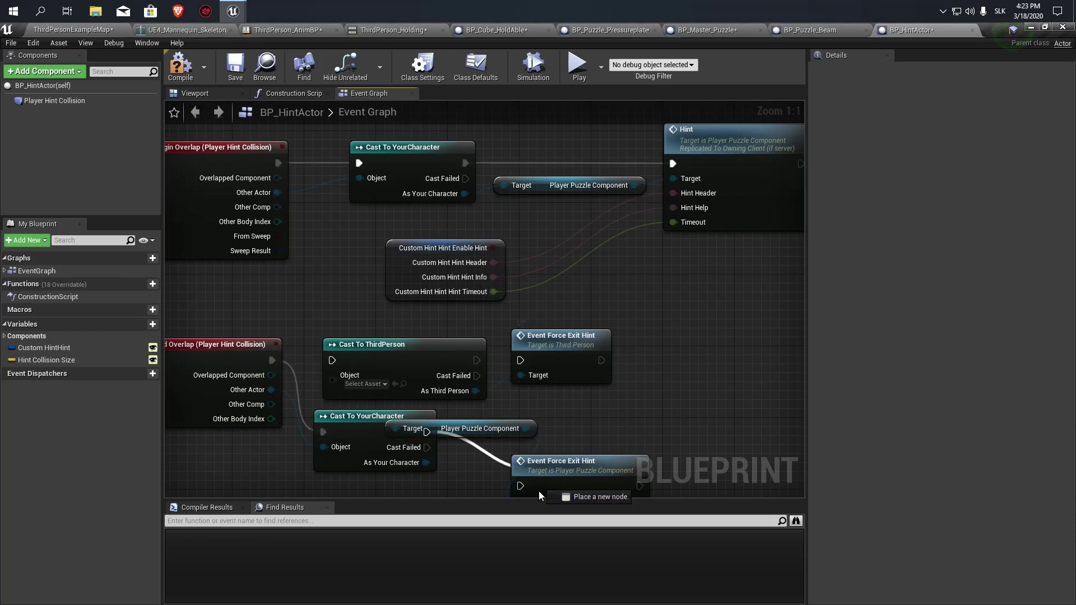
drag(604, 303, 698, 297)
drag(779, 314, 314, 241)
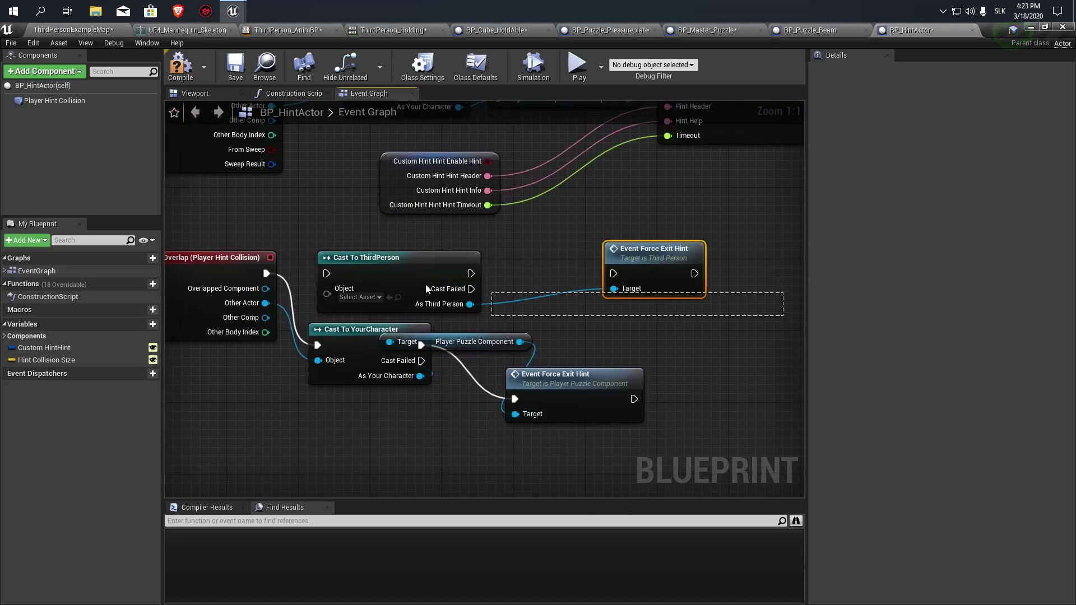
key(Delete)
drag(452, 347, 434, 472)
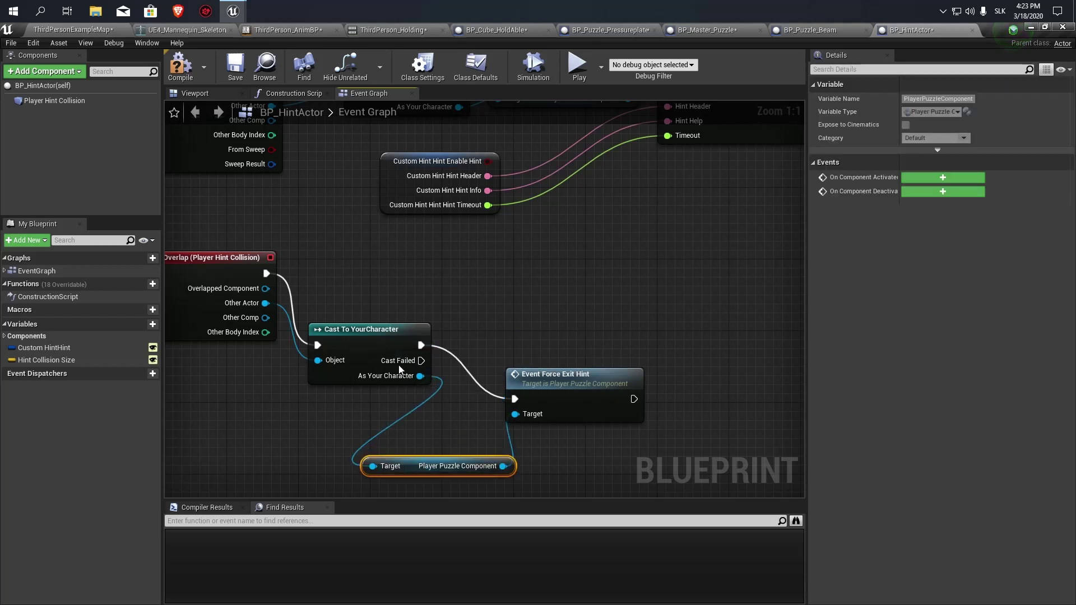
drag(389, 350, 380, 279)
mouse_move(554, 383)
mouse_down()
mouse_move(570, 270)
mouse_move(590, 266)
mouse_up()
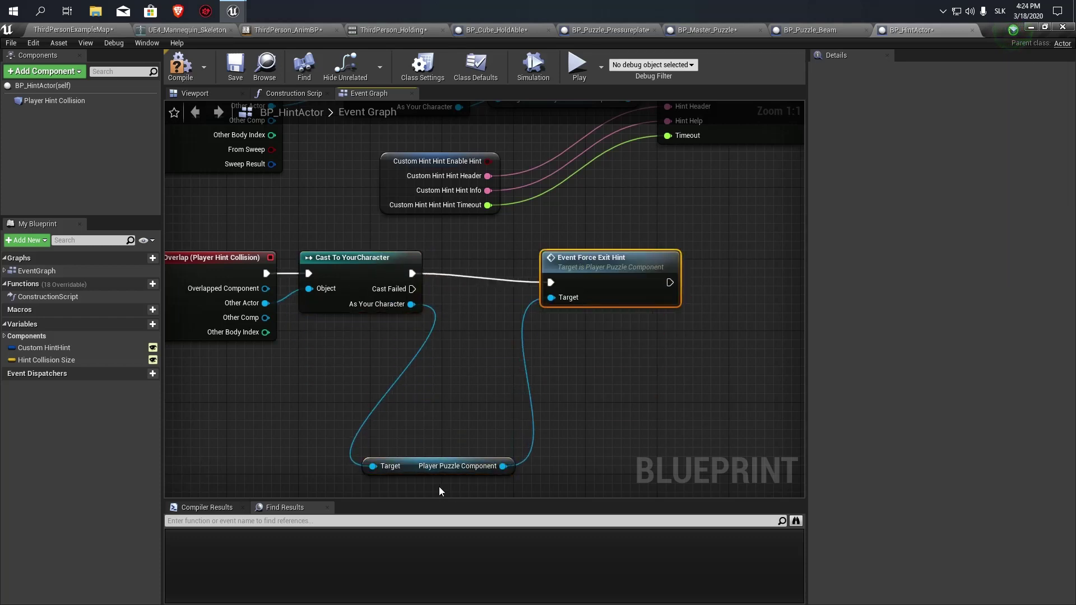
mouse_move(439, 466)
mouse_down()
mouse_move(441, 428)
mouse_move(491, 340)
mouse_up()
drag(562, 280, 562, 271)
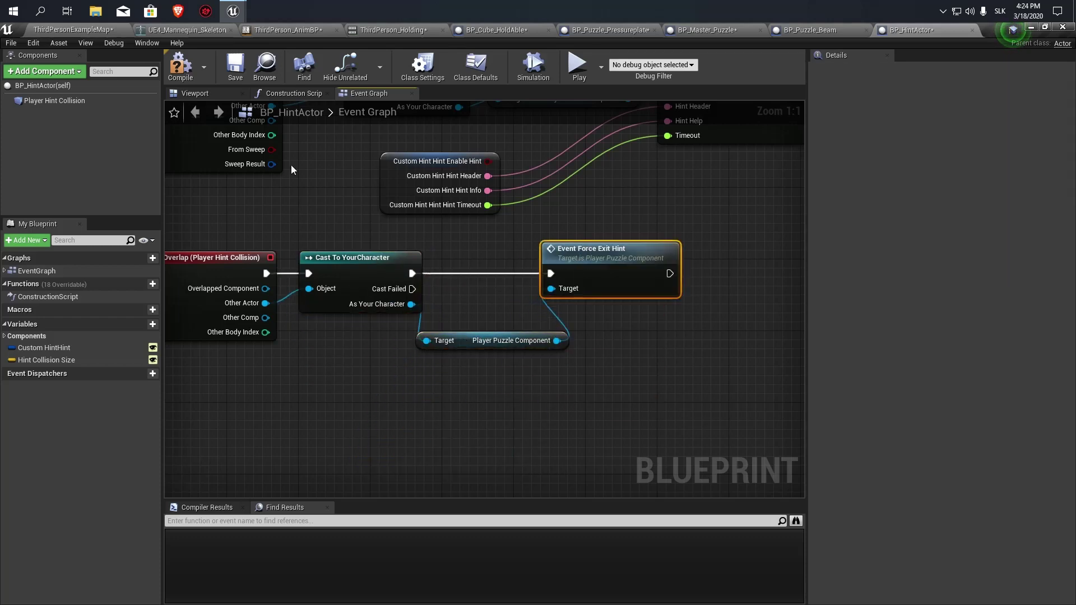
click(180, 70)
click(77, 31)
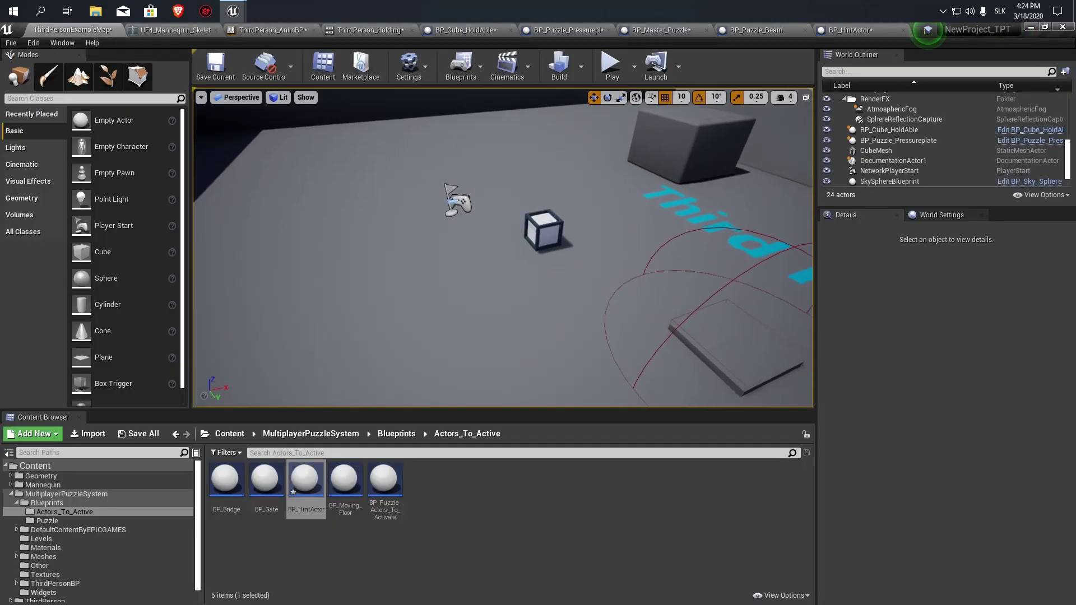
Place a hint actor with Header 'Holdable' and Info 'This is box :)'.
drag(306, 480, 445, 265)
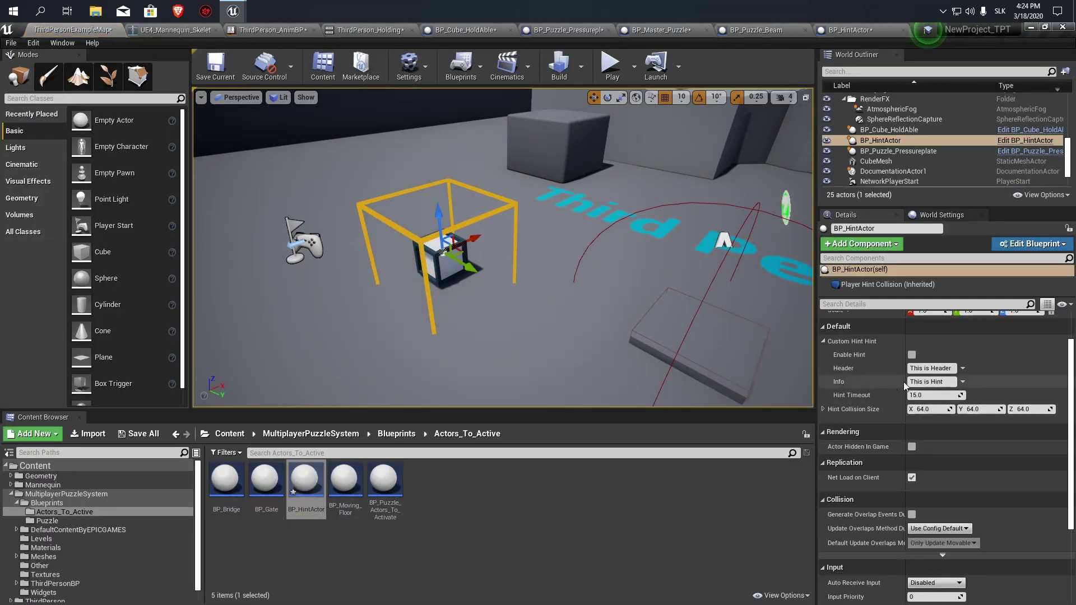
click(933, 369)
text(Holdable)
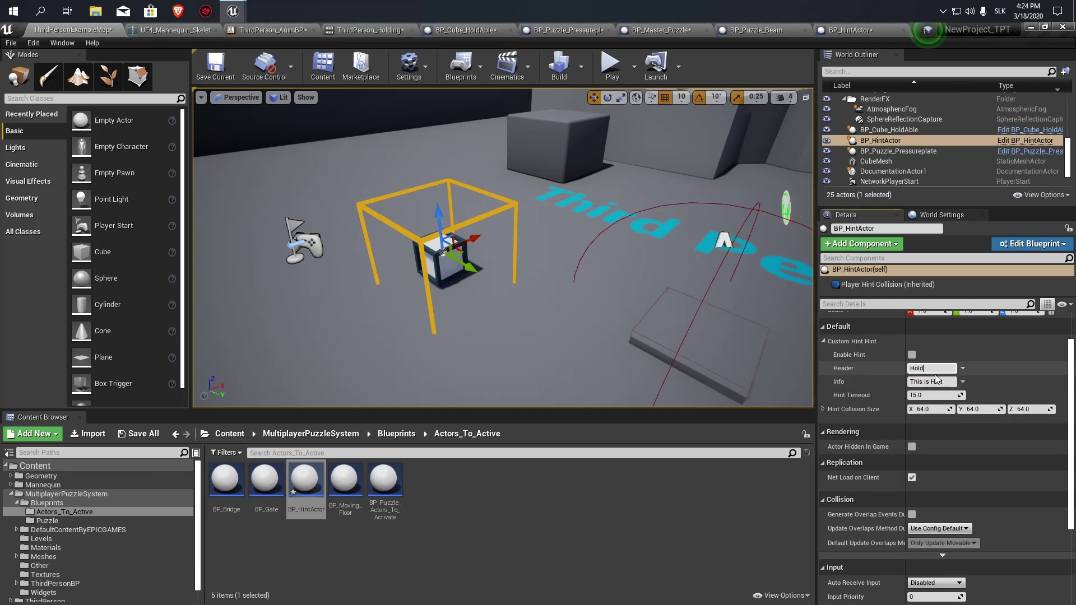
click(938, 381)
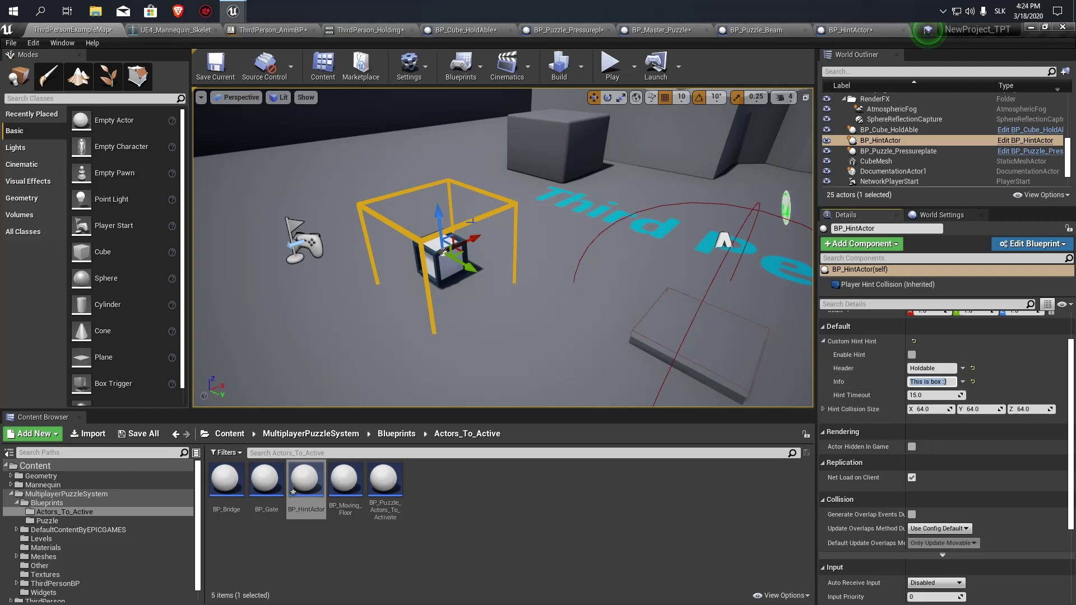
Duplicate the pressure plate to create BP_Puzzle_Pressureplate2.
right_drag(503, 247, 503, 247)
click(496, 268)
key(ctrl+w)
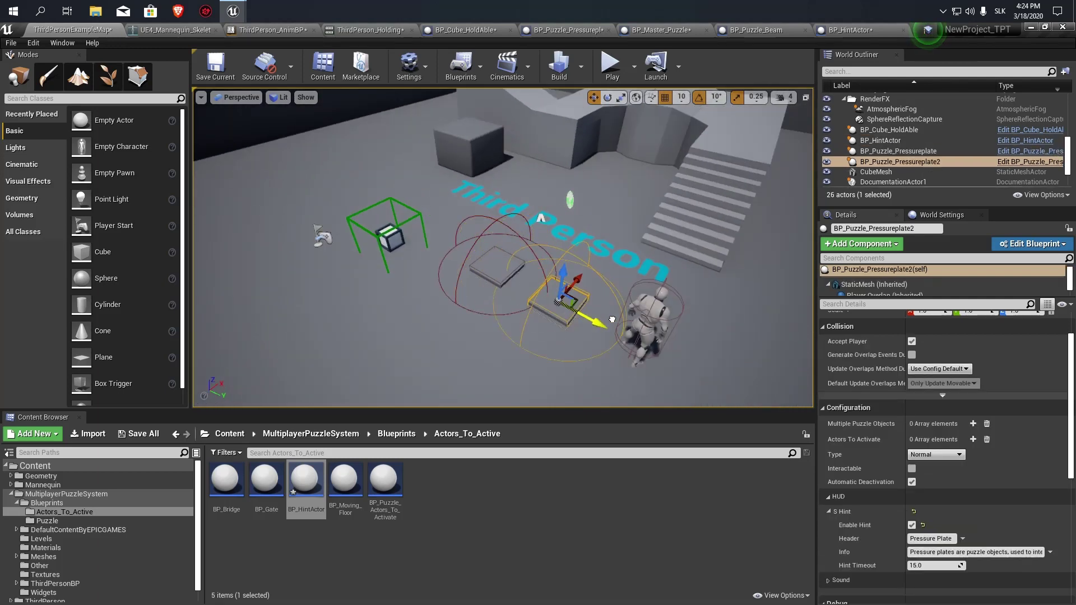
Turn off Accept Player on the first pressure plate, keeping its Type as Normal.
double_click(899, 150)
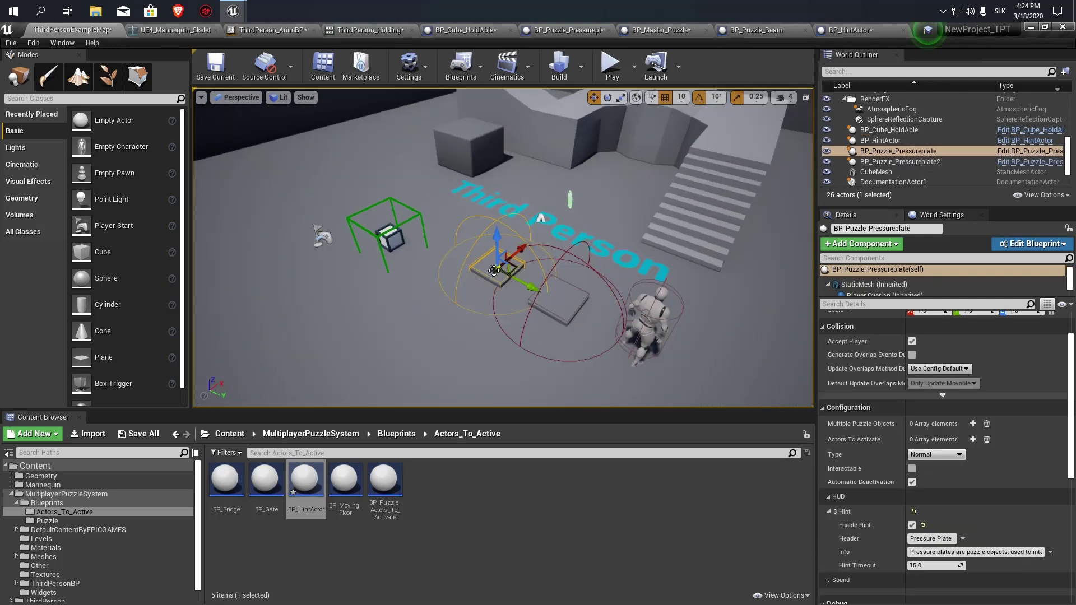
click(946, 464)
click(913, 341)
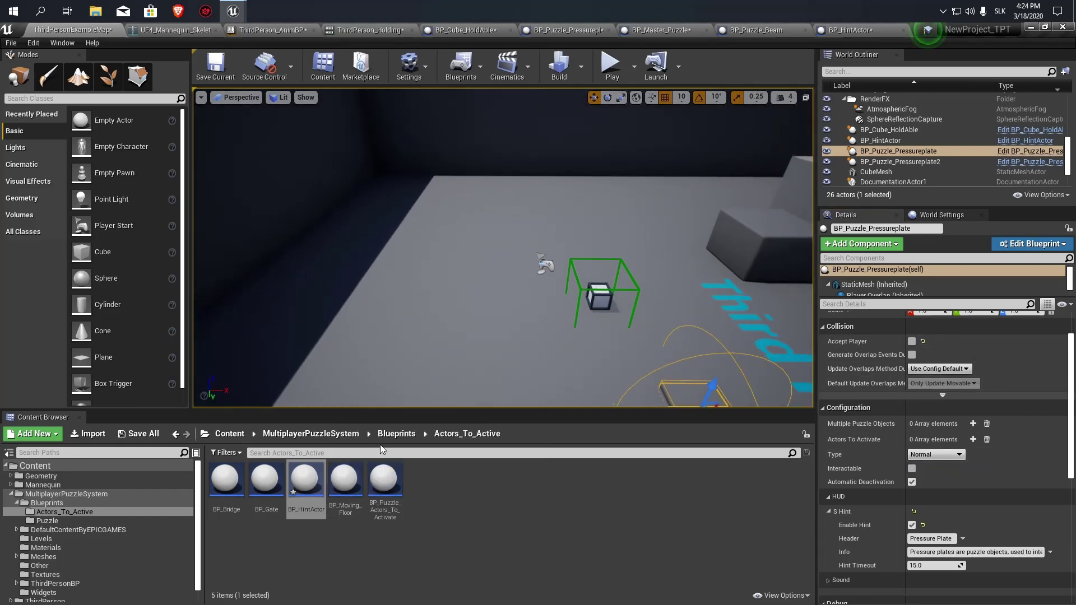
Place a BP_Puzzle_Beam and a BP_Gem_Holdster in front of it from the Puzzle folder.
click(396, 434)
double_click(267, 484)
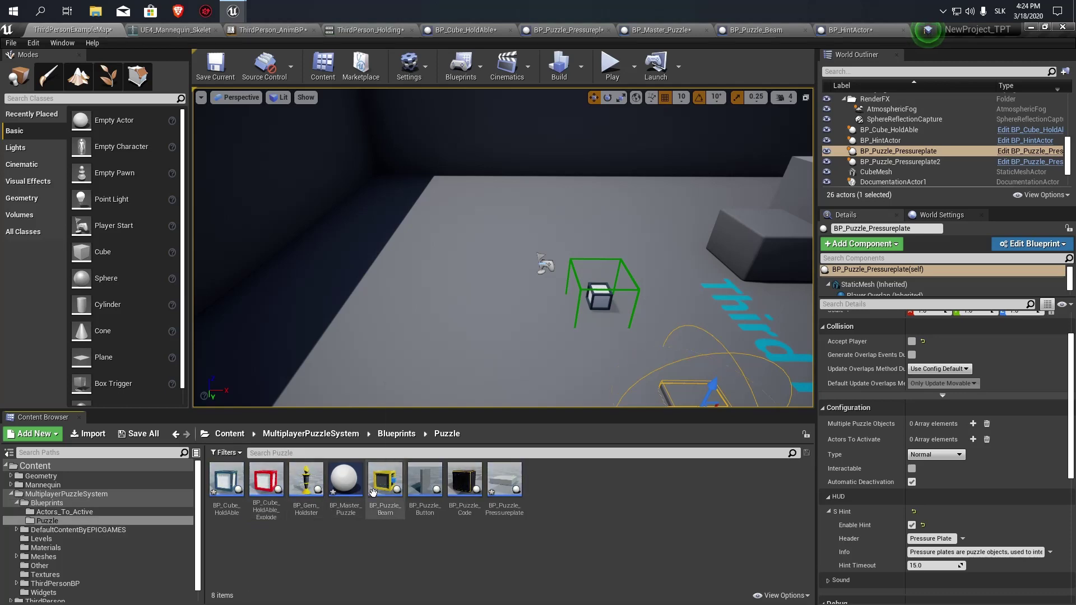
drag(385, 481, 507, 289)
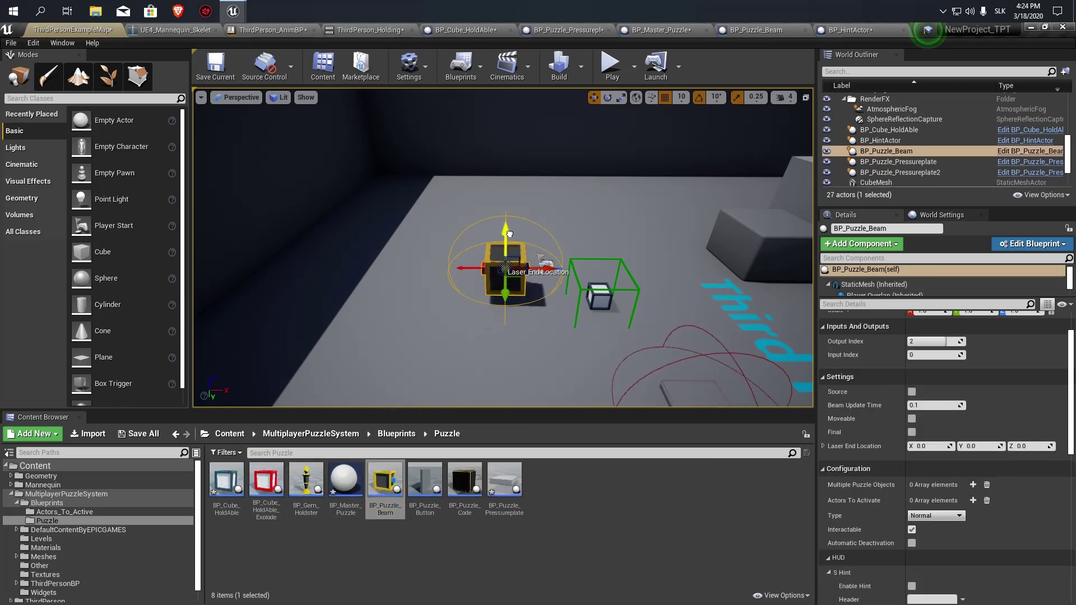
scroll(741, 383, up, 3)
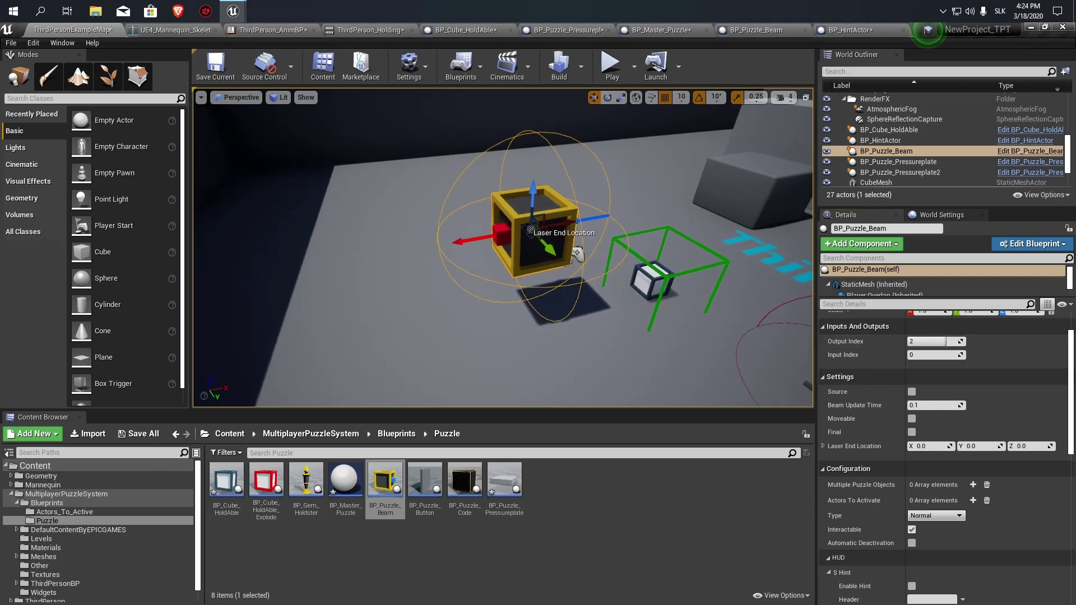
key(Up)
key(Left)
drag(320, 505, 470, 300)
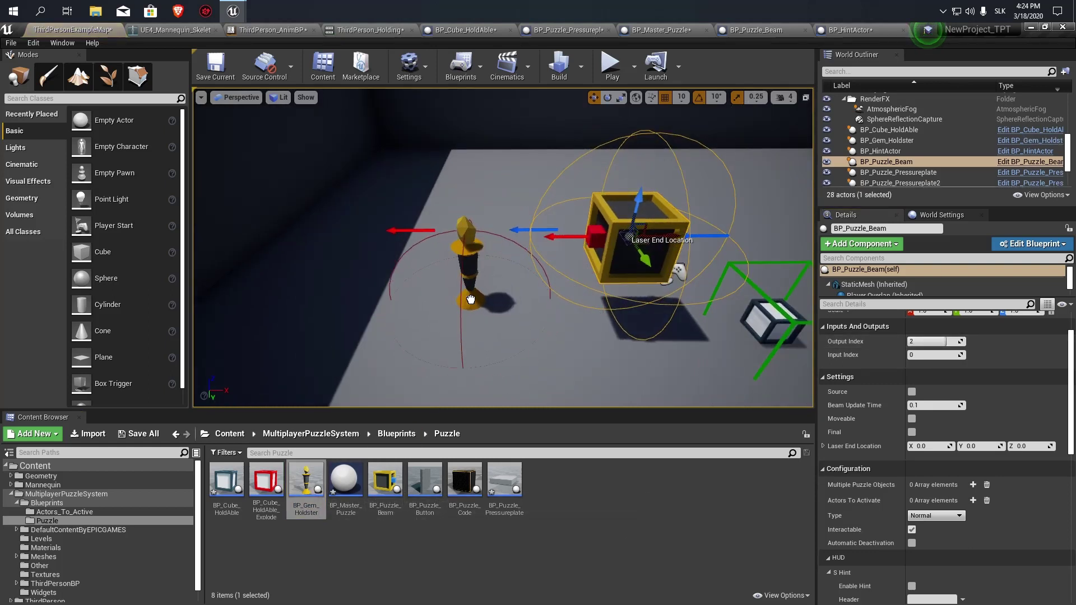
click(473, 309)
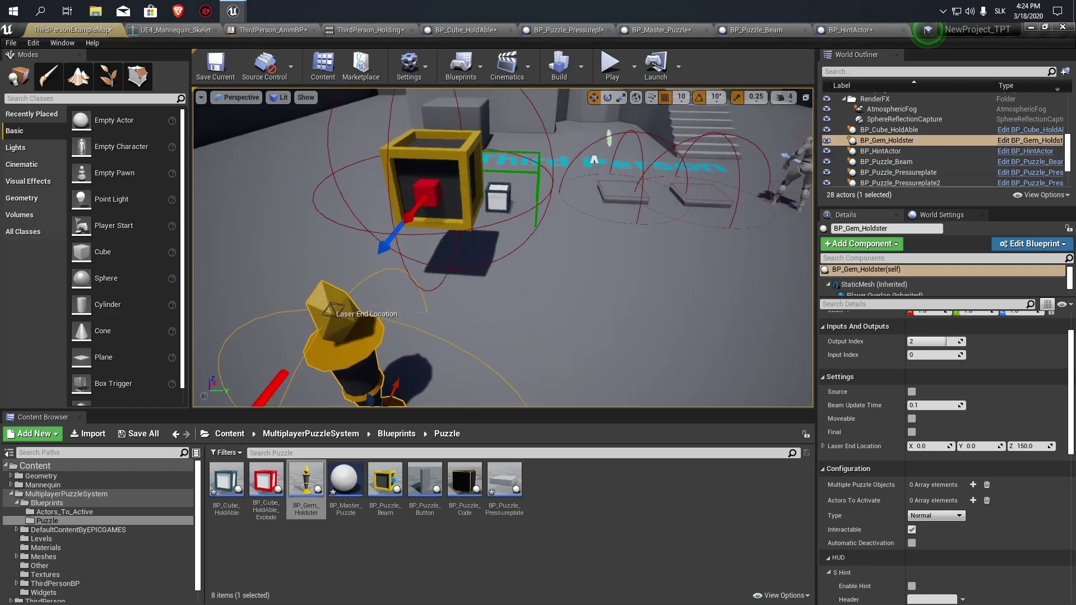
mouse_move(472, 310)
right_down()
mouse_move(527, 381)
mouse_move(493, 176)
mouse_move(549, 235)
mouse_move(555, 213)
right_up()
click(359, 207)
key(f)
With both plates selected, list BP_Puzzle_Pressureplate and Pressureplate2 as Multiple Puzzle Objects.
click(622, 207)
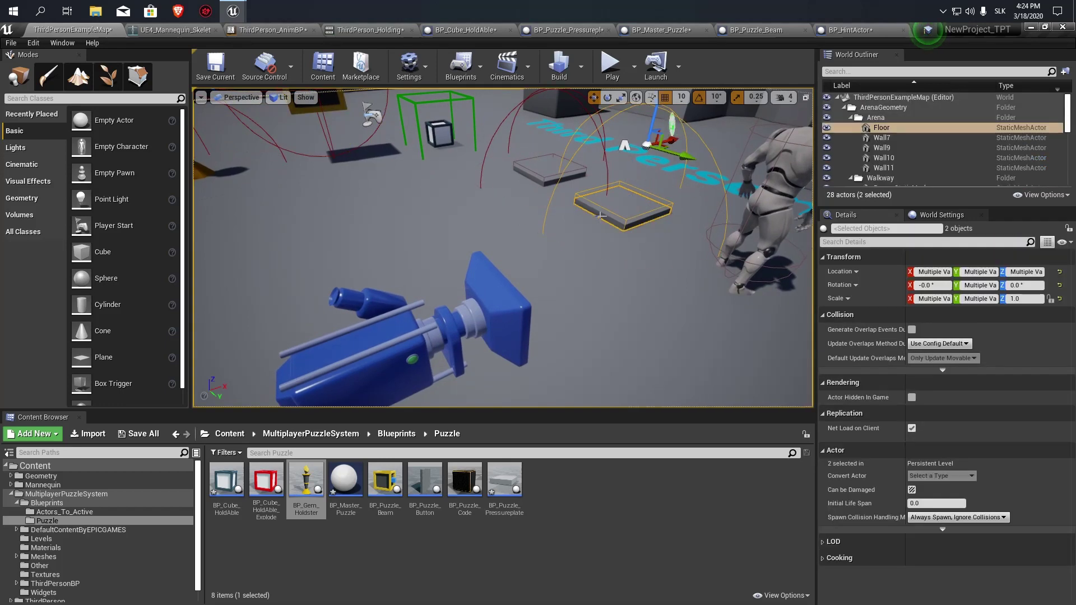
ctrl+click(549, 176)
key(f)
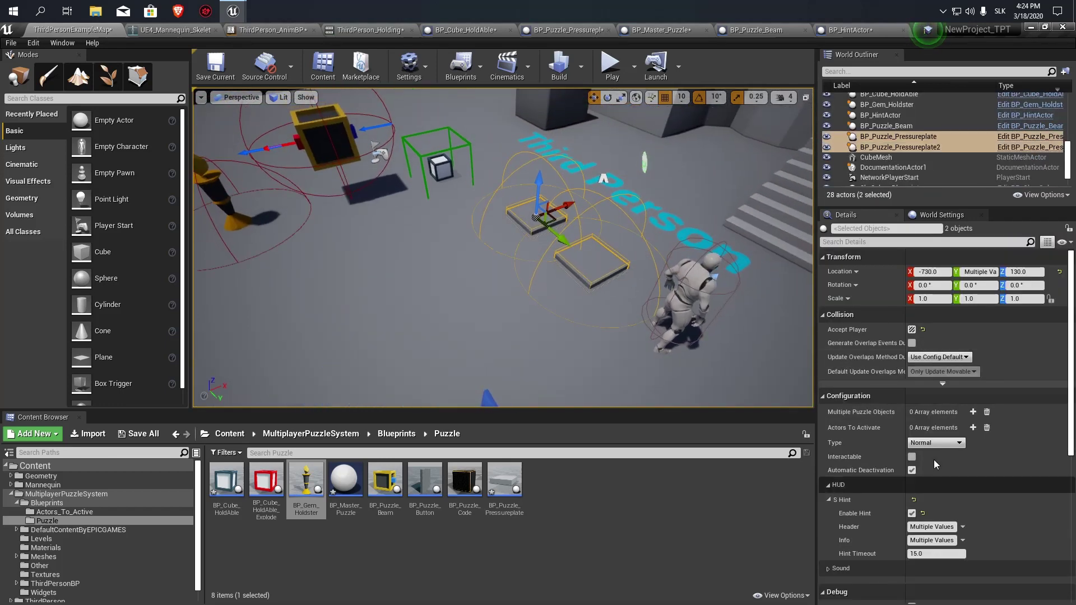
key(Down)
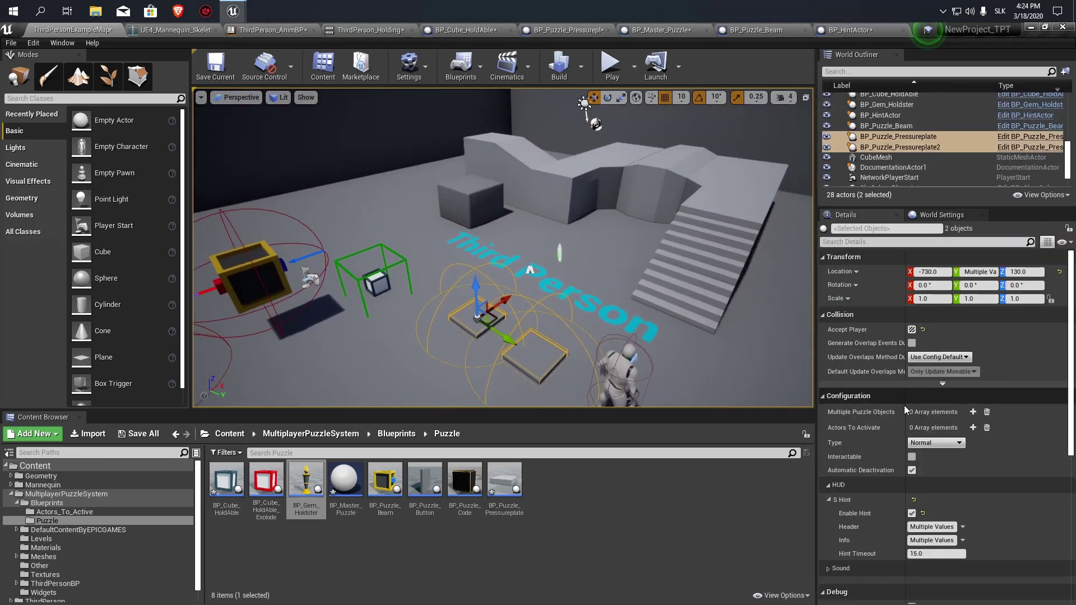
click(973, 413)
click(536, 354)
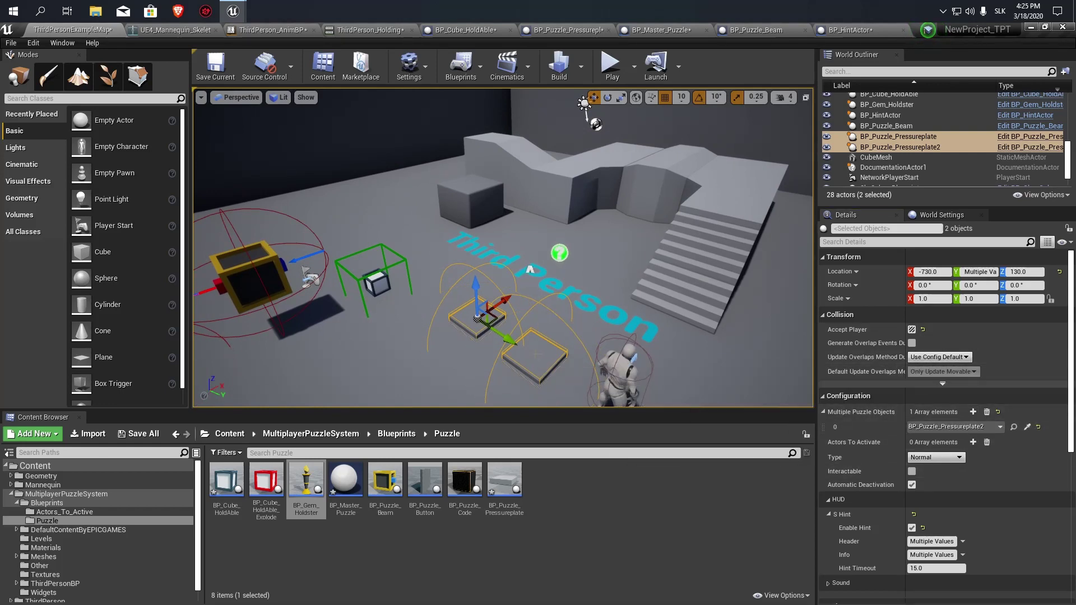
click(973, 412)
click(1028, 442)
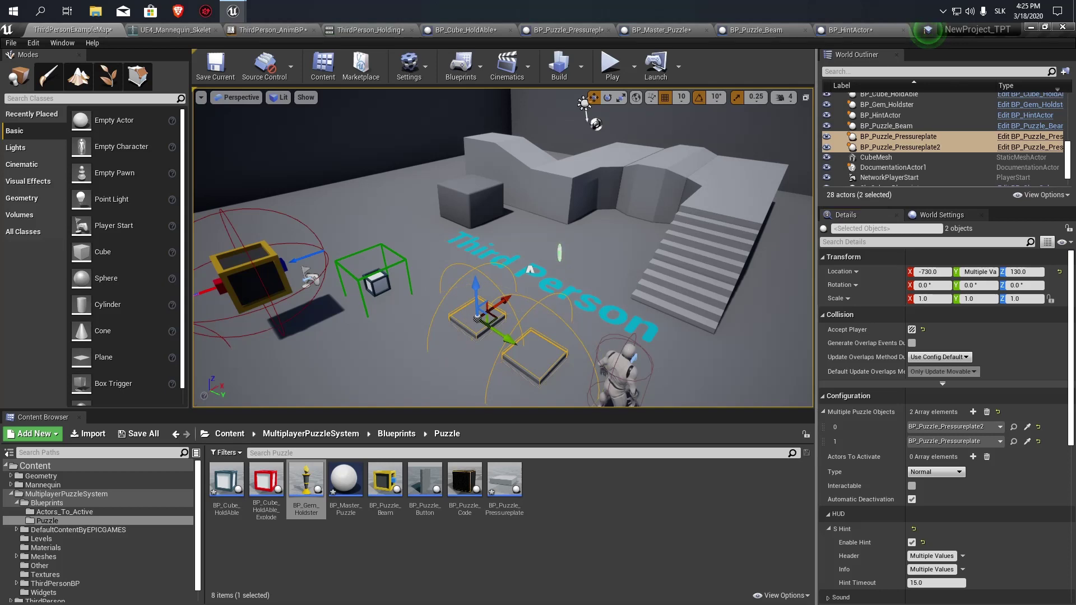
Add an Actors To Activate entry on the plates pointing to BP_Puzzle_Beam.
right_drag(504, 337, 903, 368)
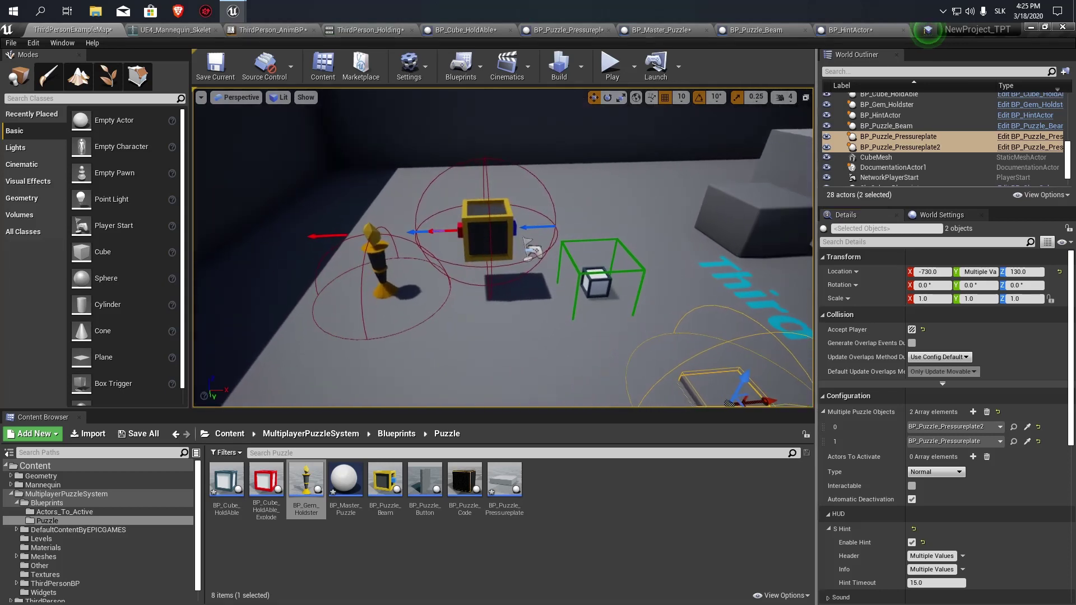
click(973, 457)
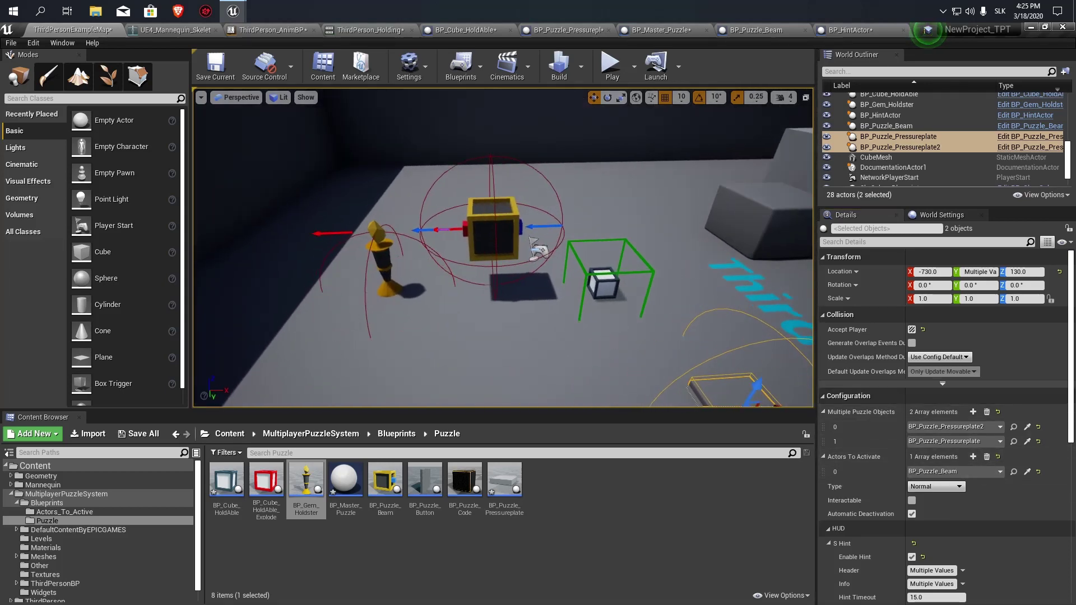
right_drag(494, 223, 442, 229)
click(451, 246)
Link the puzzle beam and BP_Gem_Holdster to each other as Multiple Puzzle Objects.
ctrl+click(553, 227)
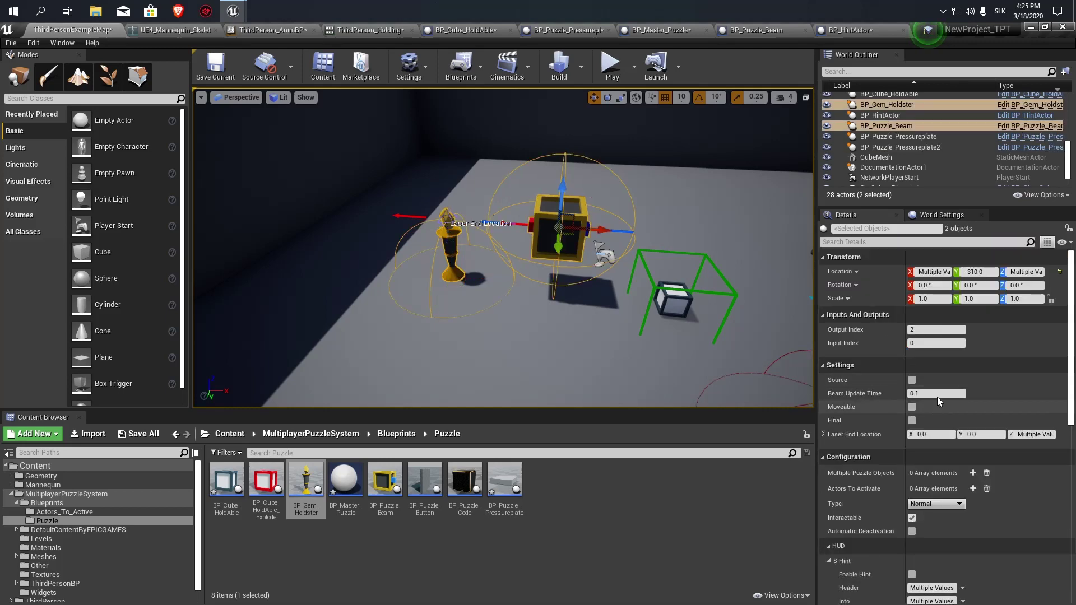
right_drag(725, 286, 669, 289)
click(973, 473)
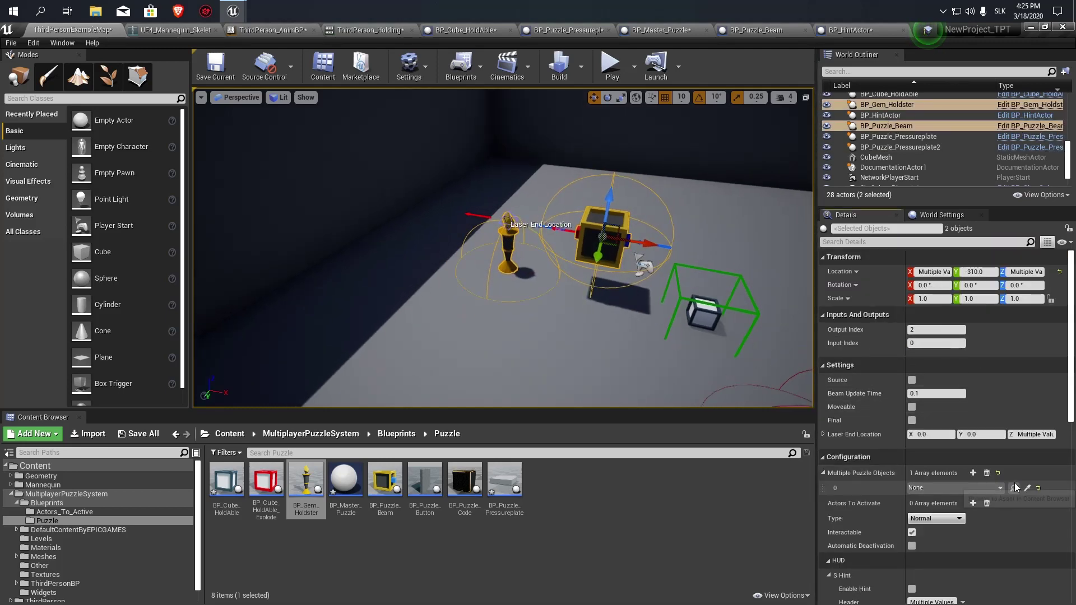
click(973, 473)
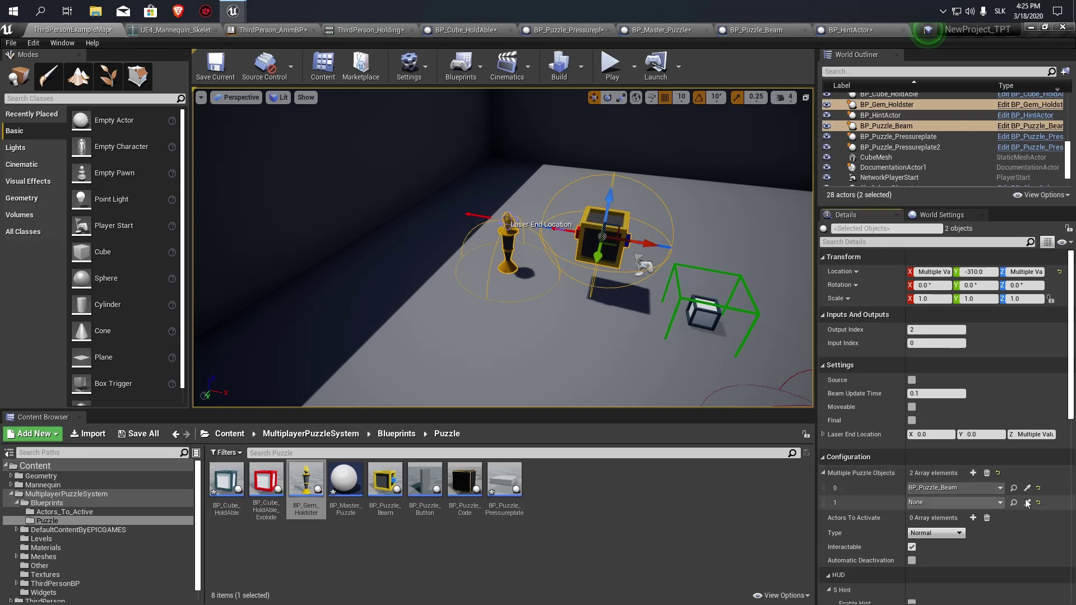
click(509, 240)
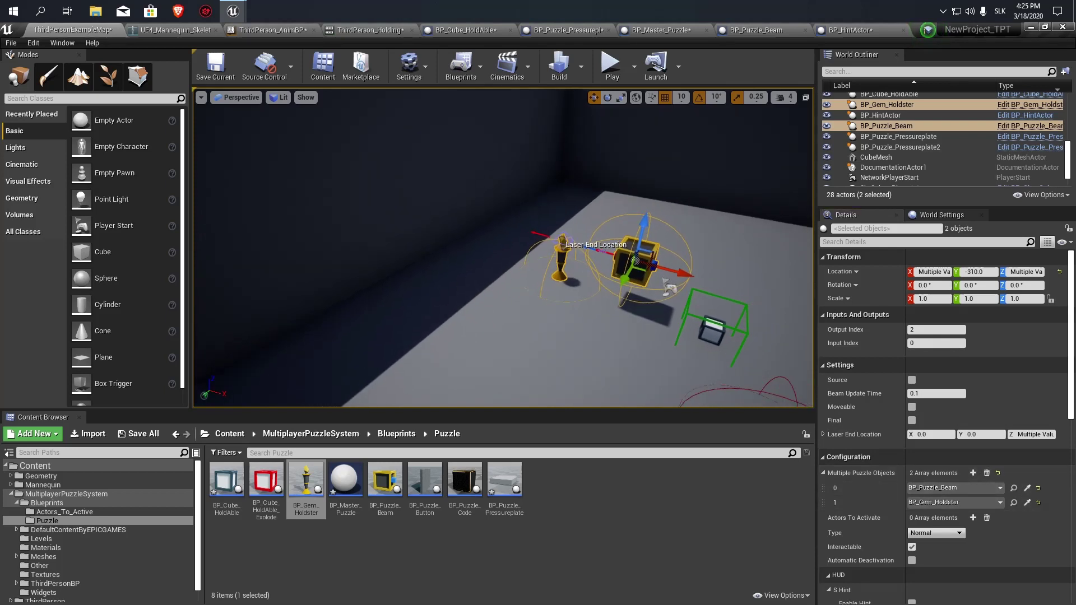
Place a BP_Gate and set it as the beam and holdster's Actors To Activate.
click(394, 435)
double_click(267, 490)
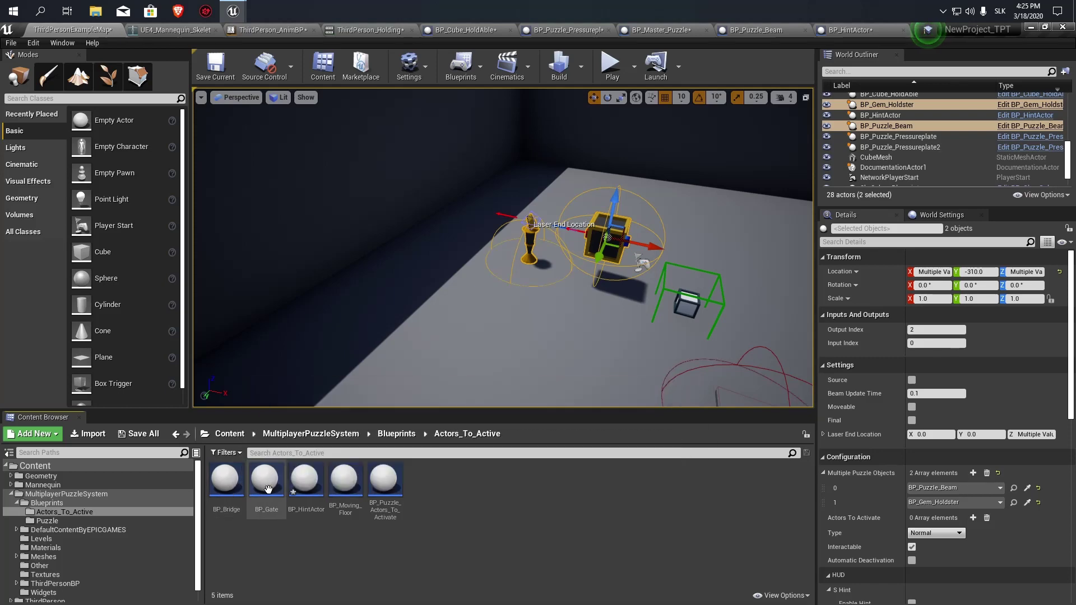
drag(267, 490, 336, 331)
right_drag(504, 252, 532, 252)
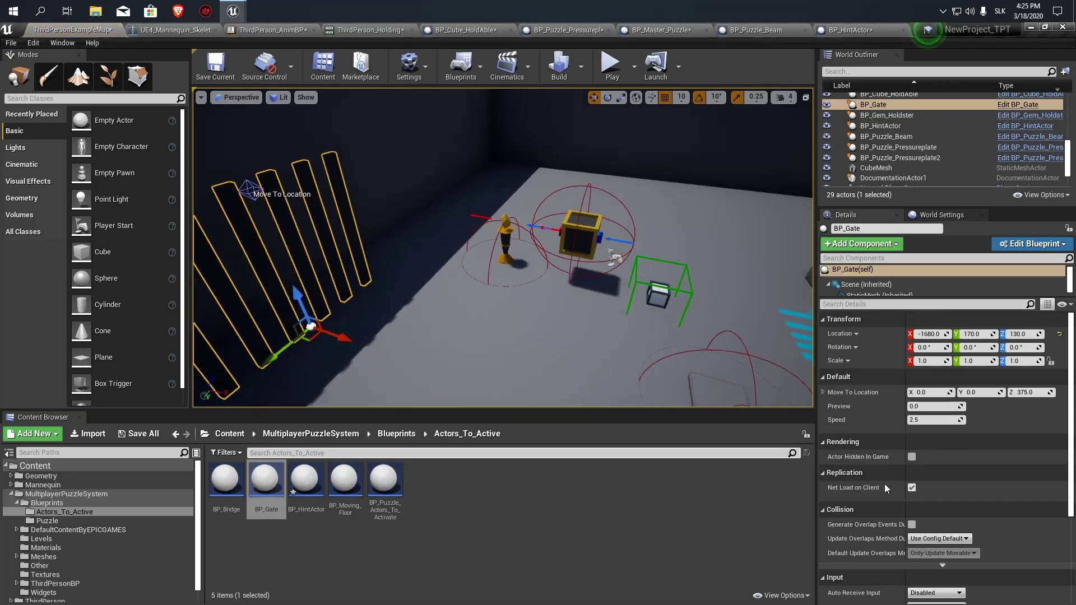
right_drag(628, 326, 650, 326)
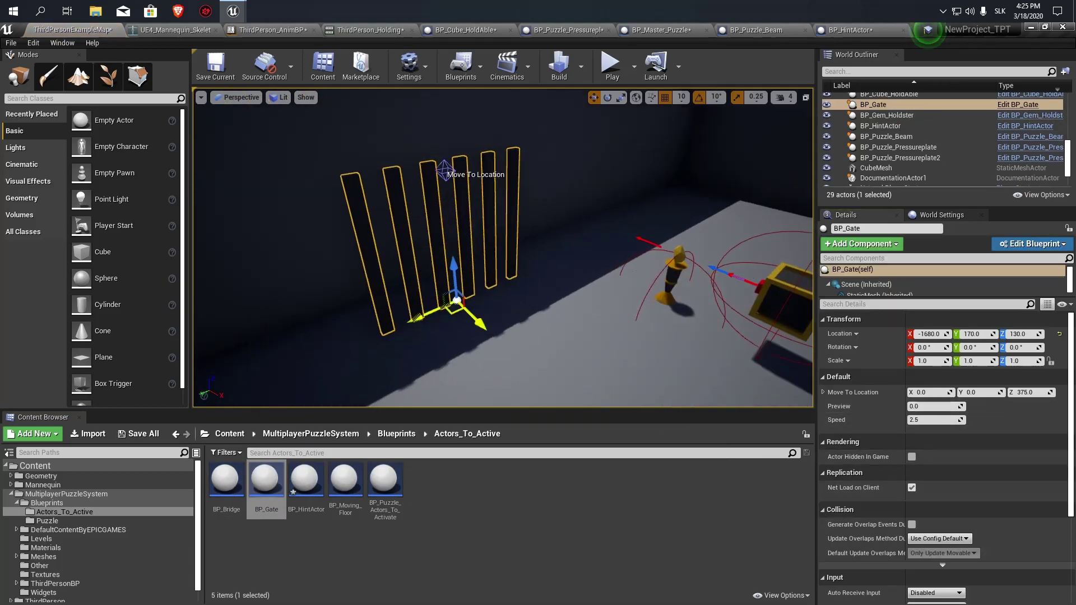
click(494, 241)
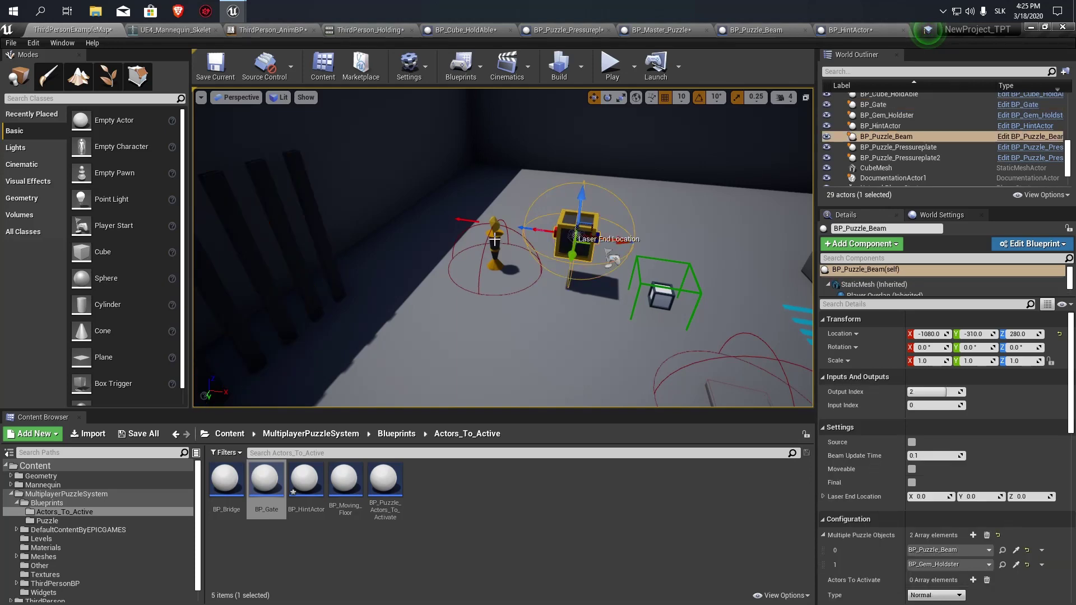
ctrl+click(576, 236)
click(973, 517)
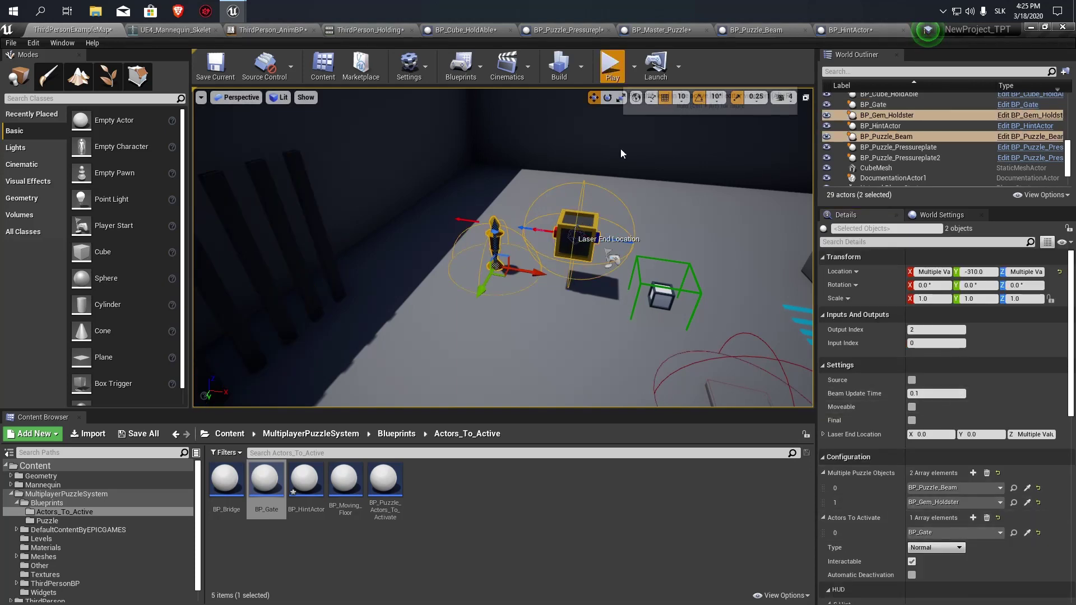
key(F11)
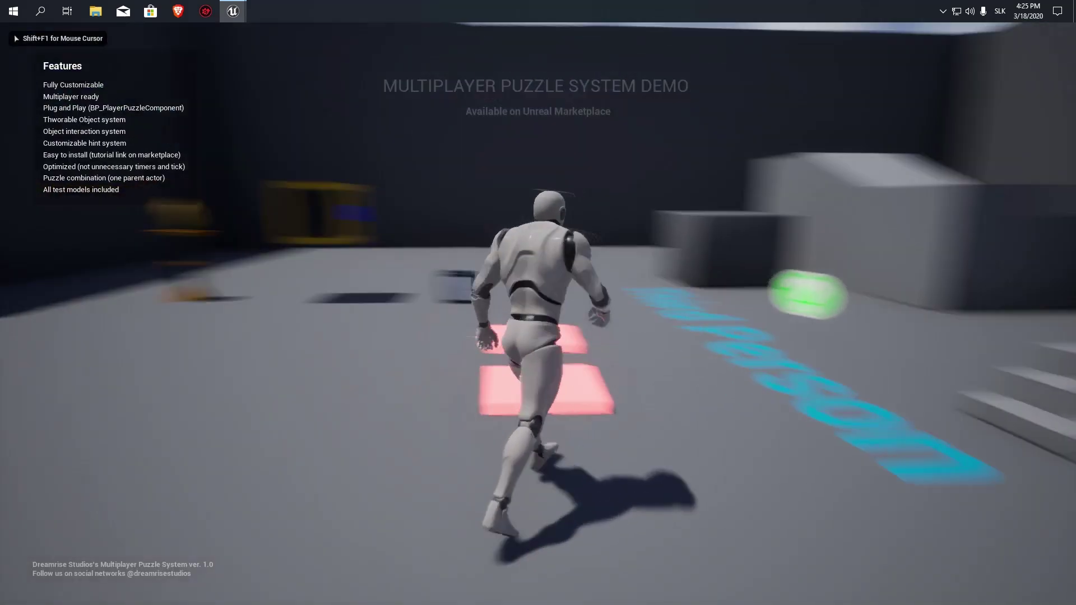
key(w)
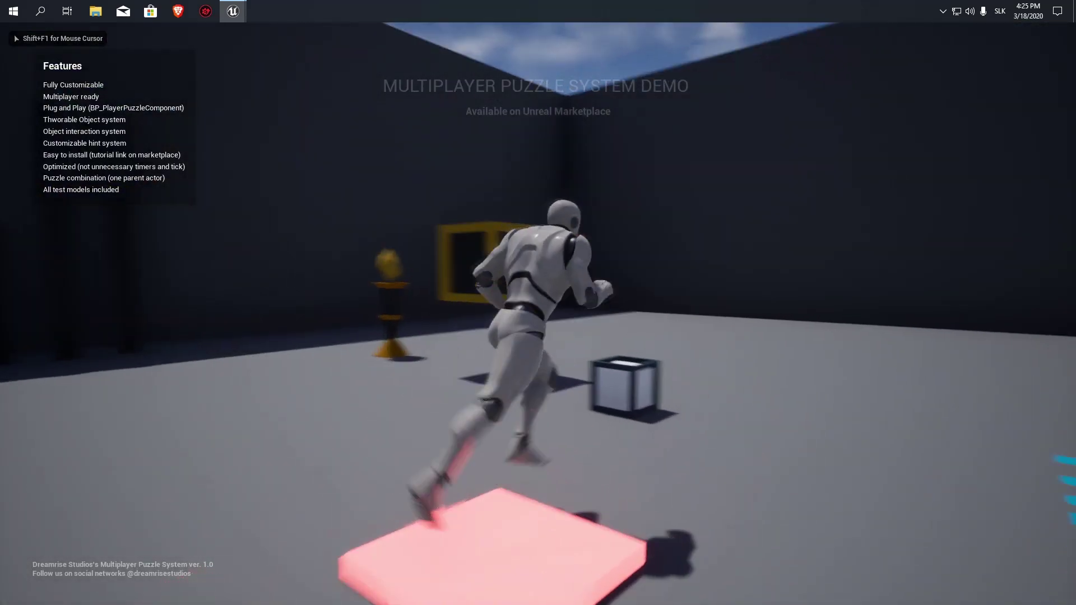
key(e)
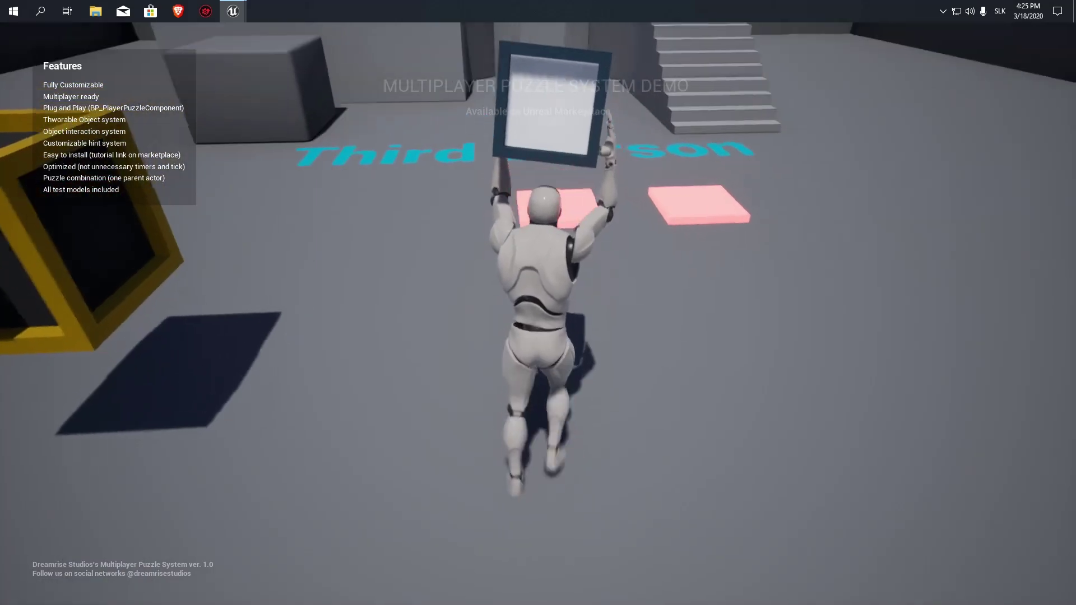
key(e)
key(w)
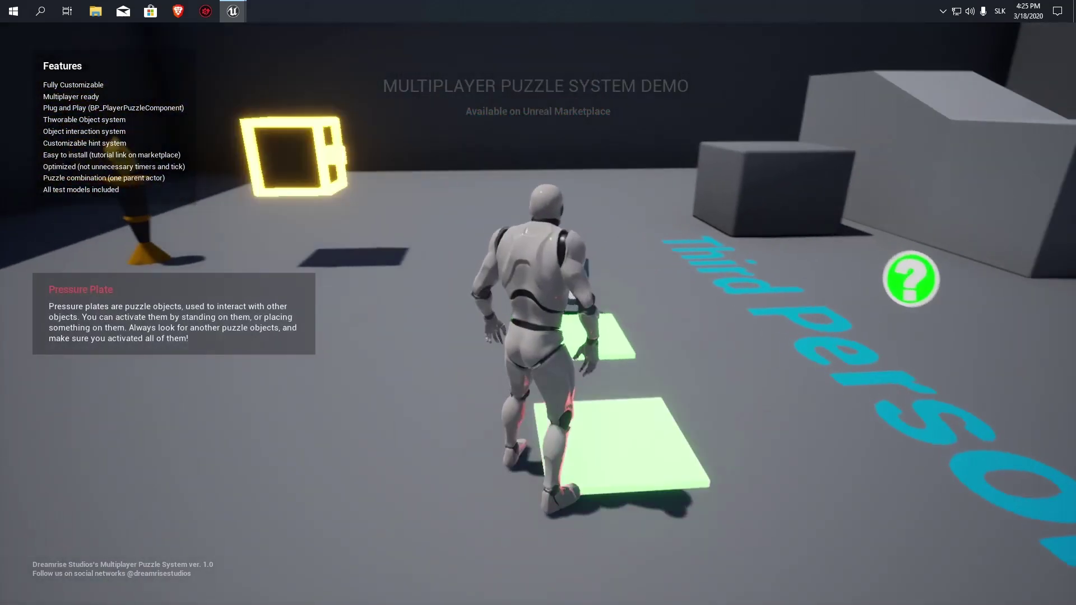
key(a)
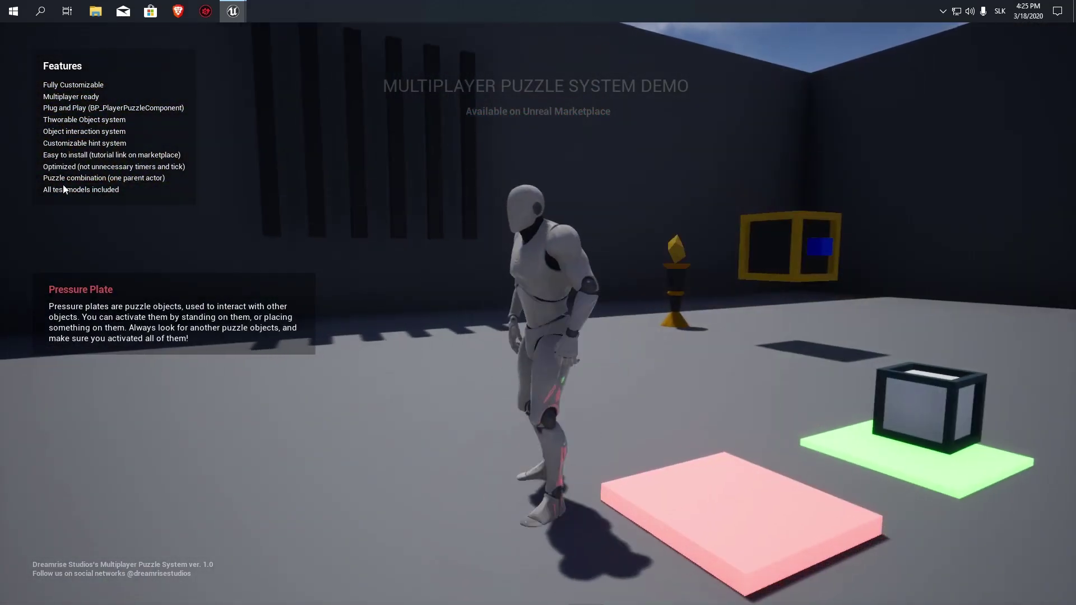
key(Escape)
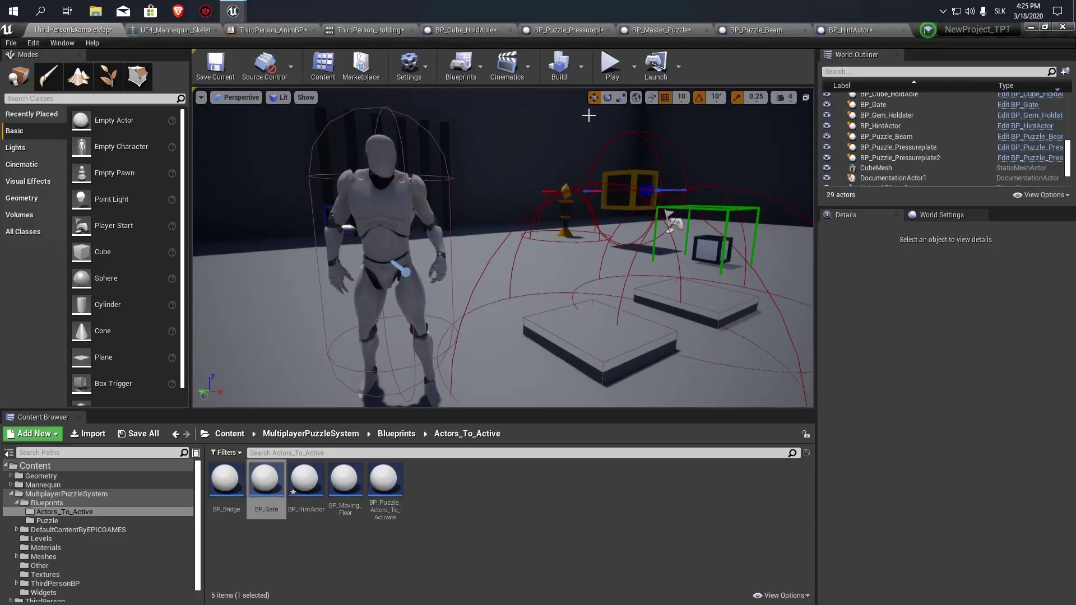
click(634, 68)
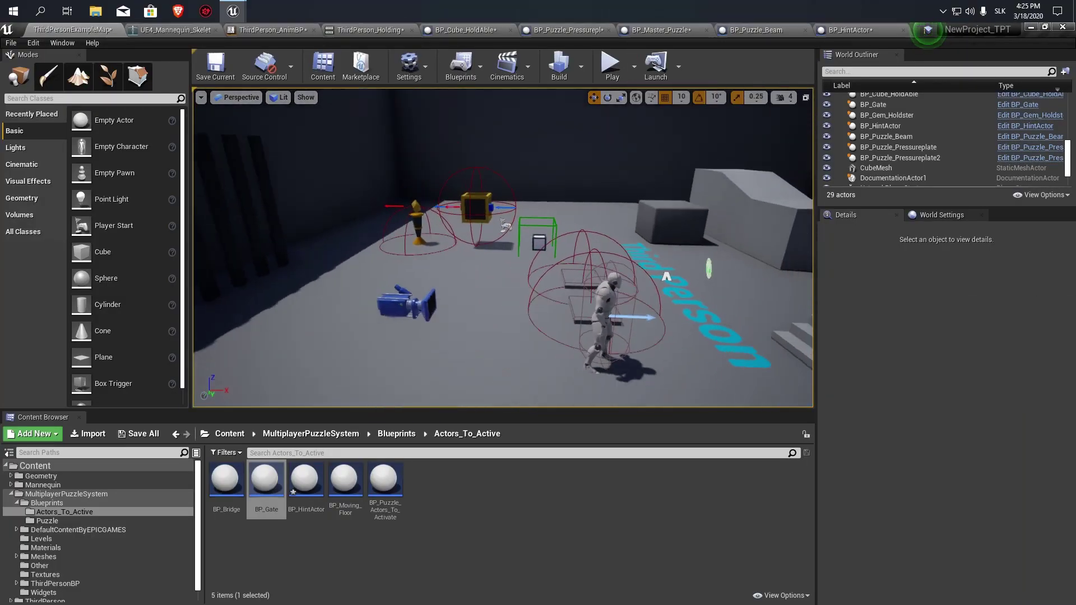
Start a two-player session and move both players onto the pressure plates.
click(612, 72)
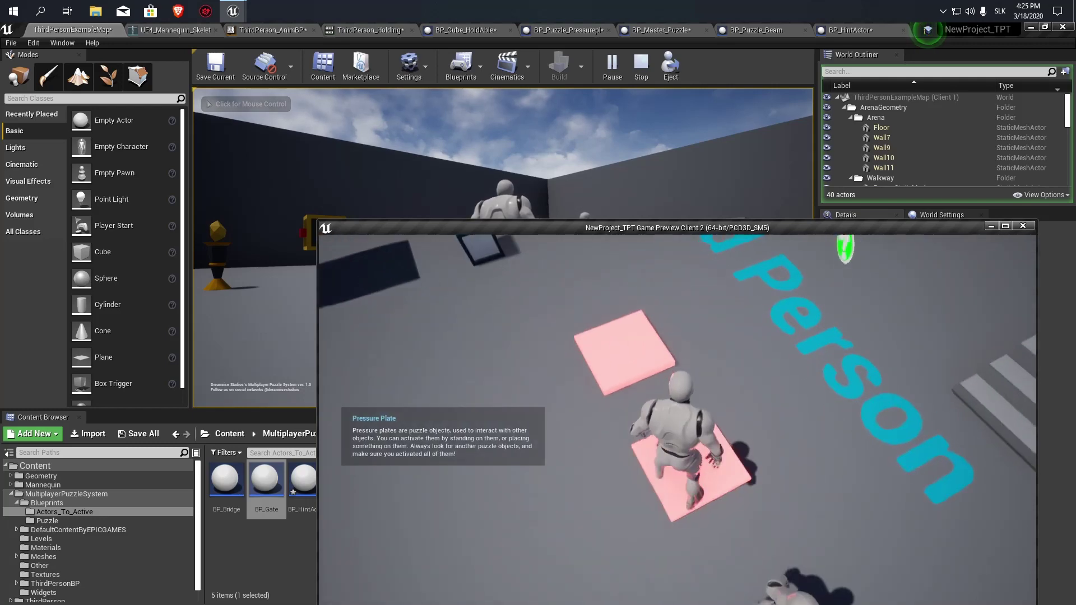
key(alt+Tab)
key(w)
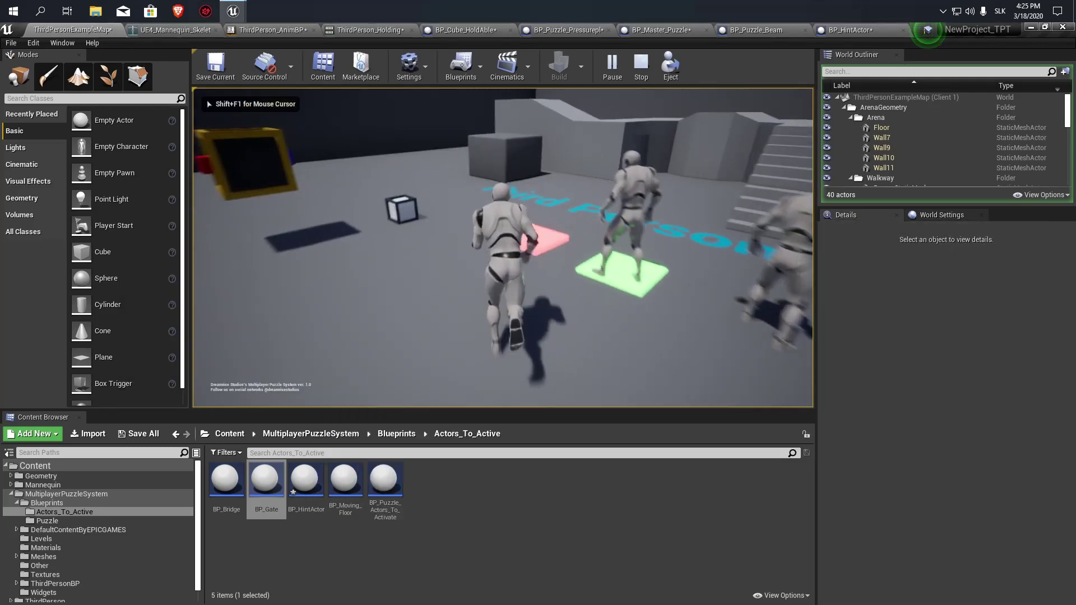
key(alt+Tab)
key(alt+Tab)
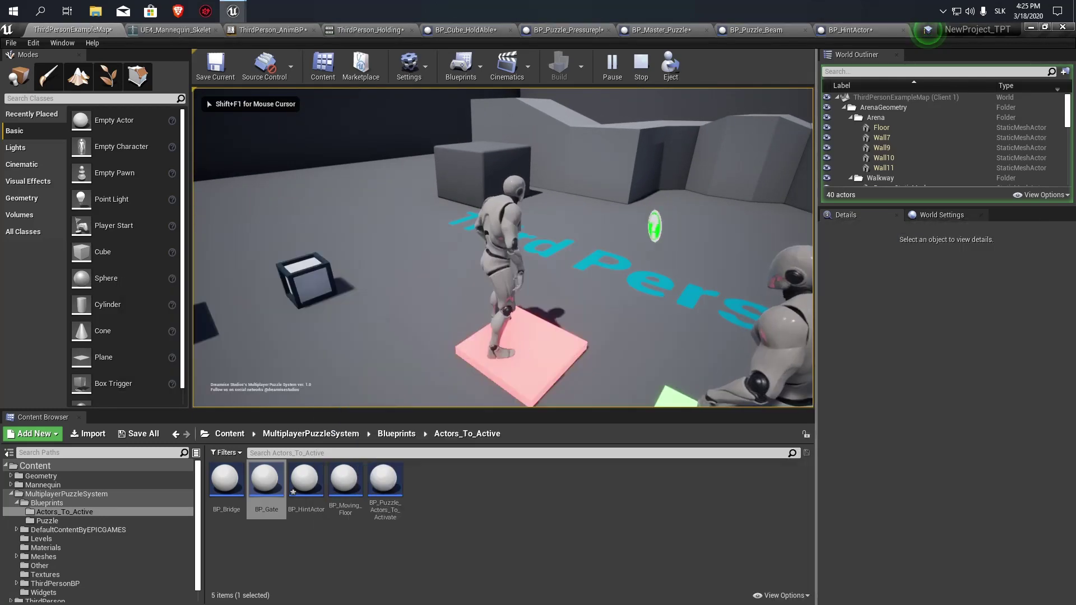
key(alt+Tab)
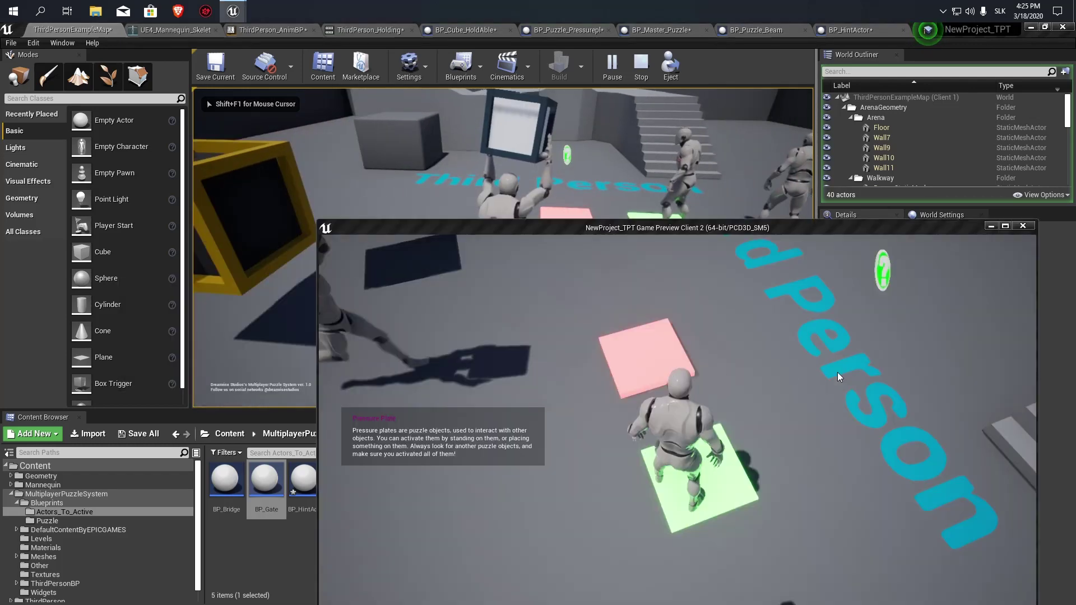
key(alt+Tab)
click(611, 274)
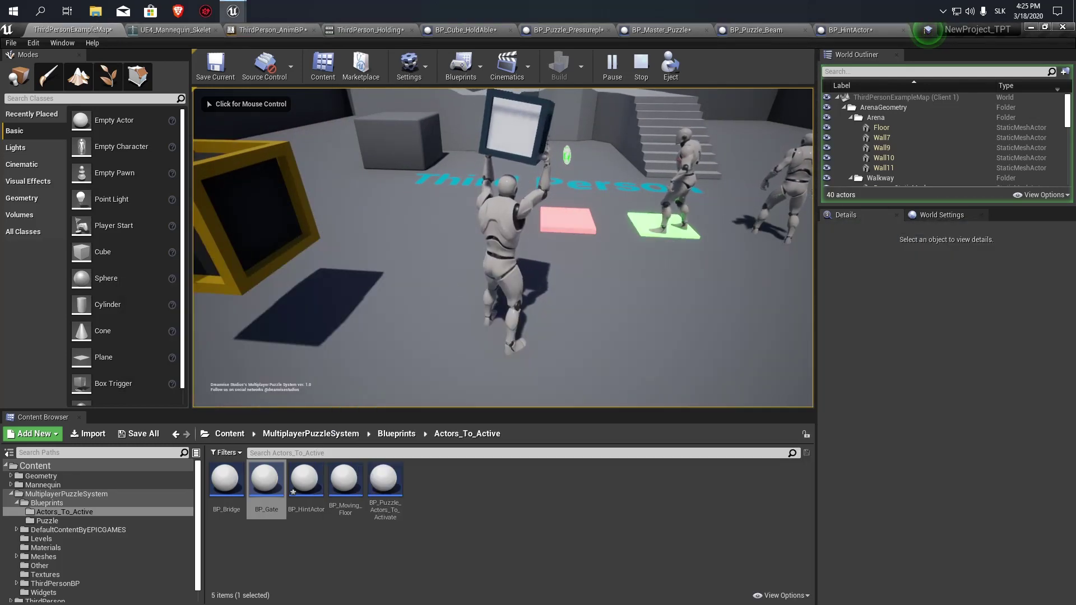
key(alt+Tab)
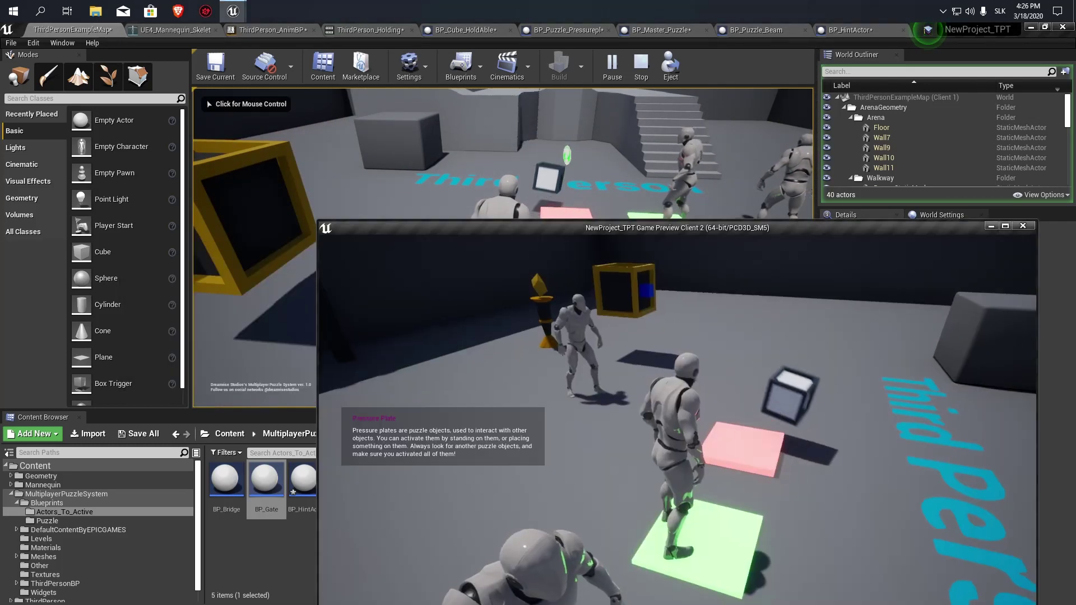
key(alt+Tab)
Pick up the box with the first player, check the second client, then stop play.
click(704, 309)
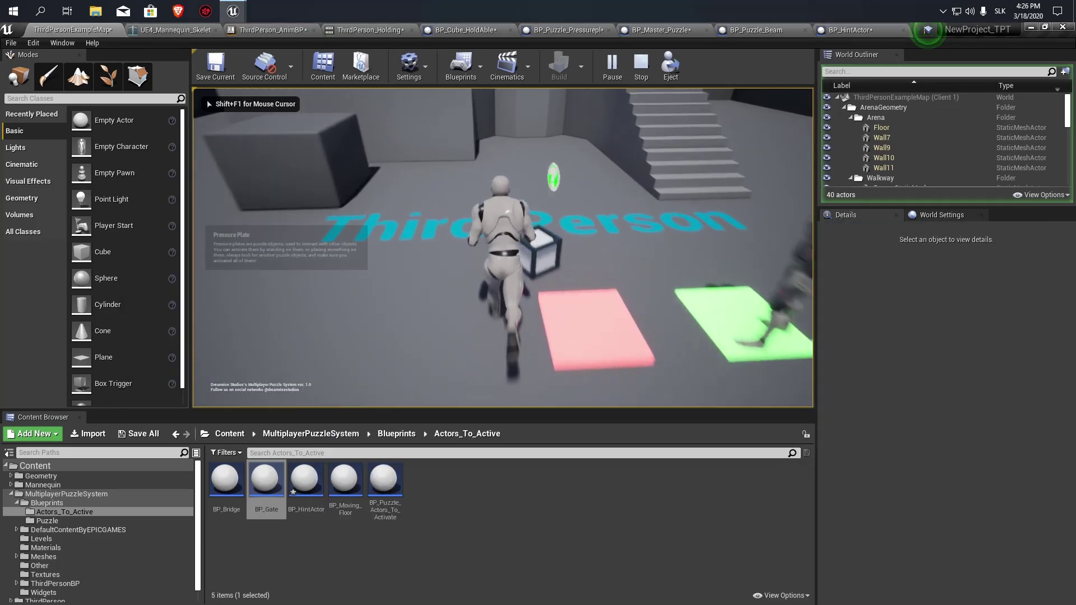
key(e)
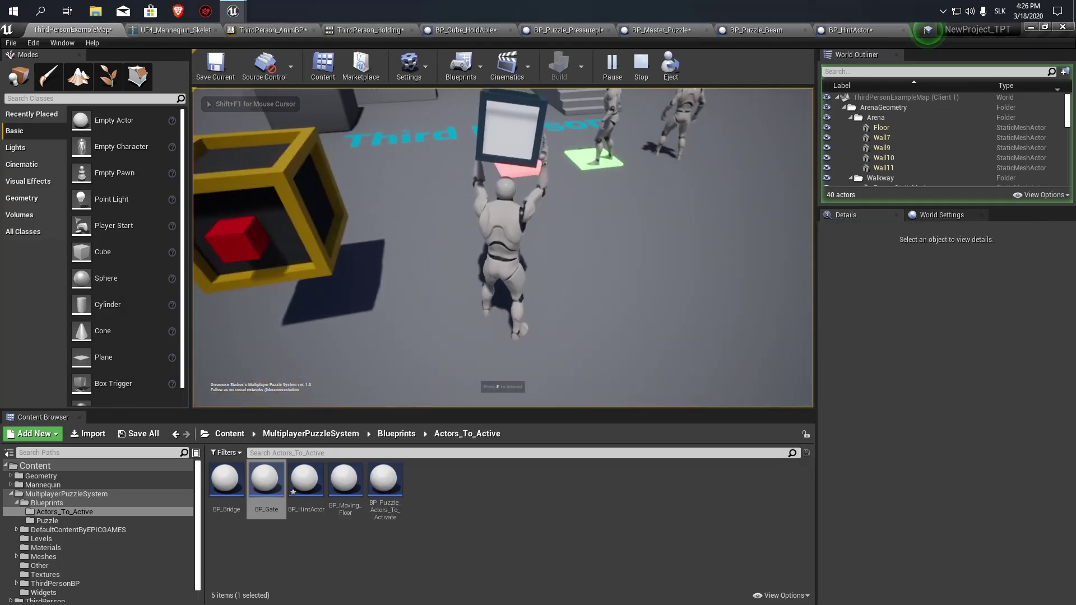
key(alt+Tab)
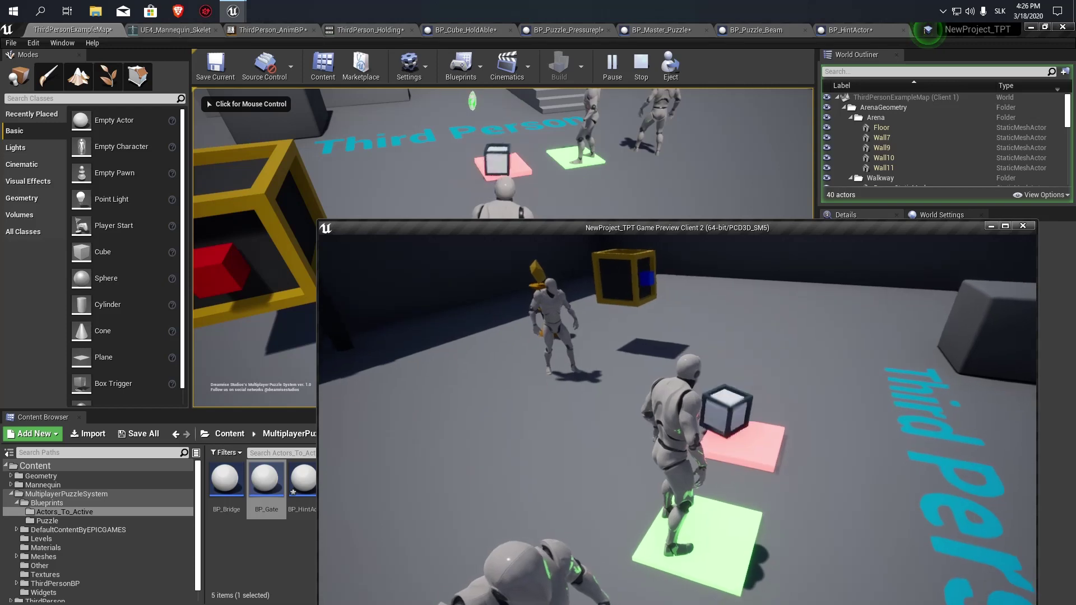
key(alt+Tab)
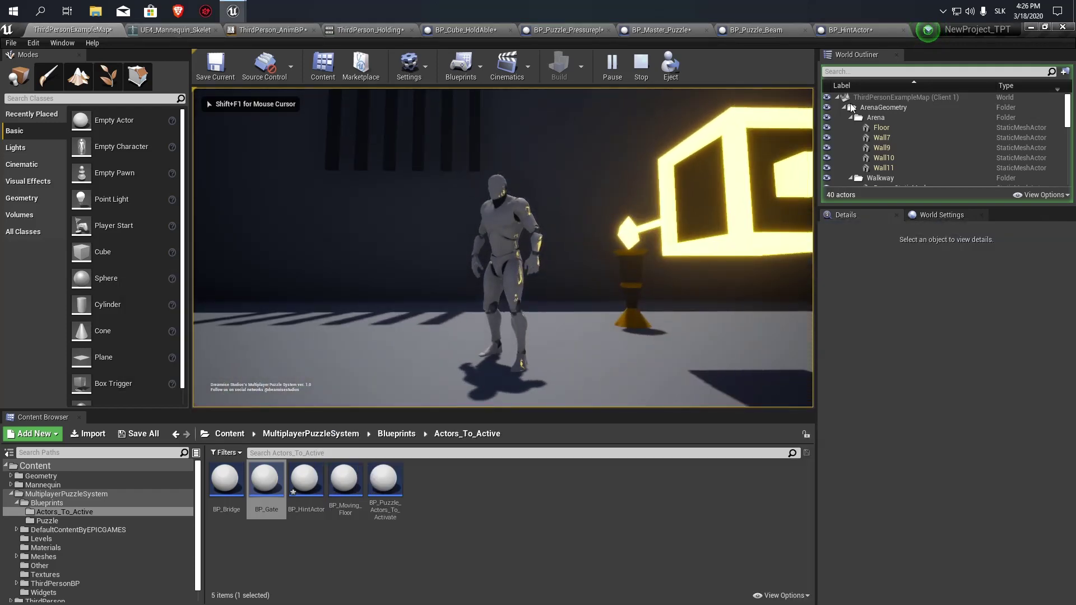
key(Escape)
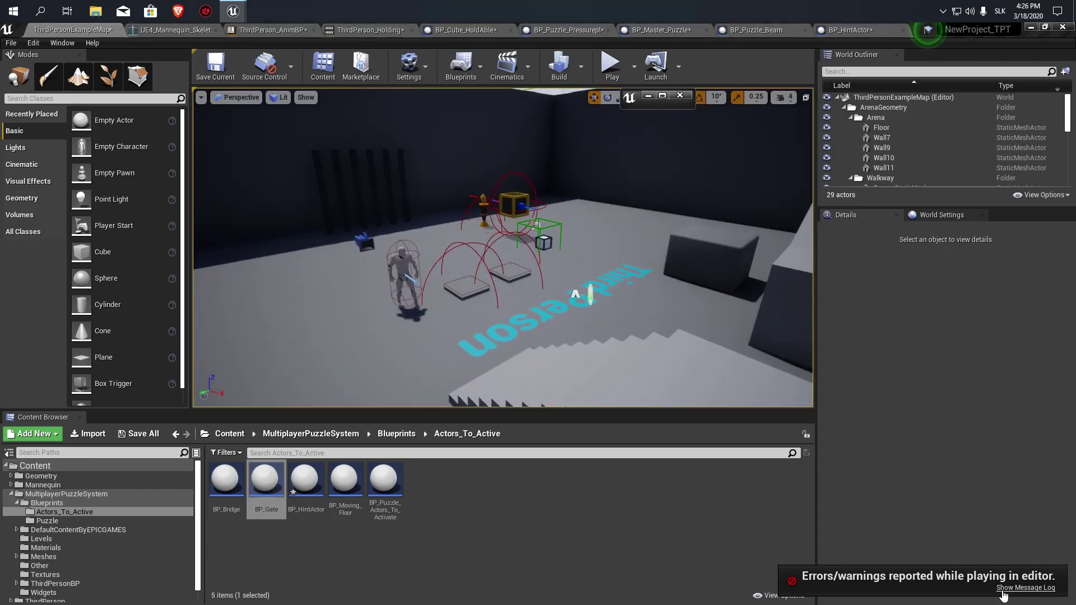
From the Message Log error, insert an Is Valid check on Get Player Controller before Create W Main Widget.
click(662, 96)
click(861, 82)
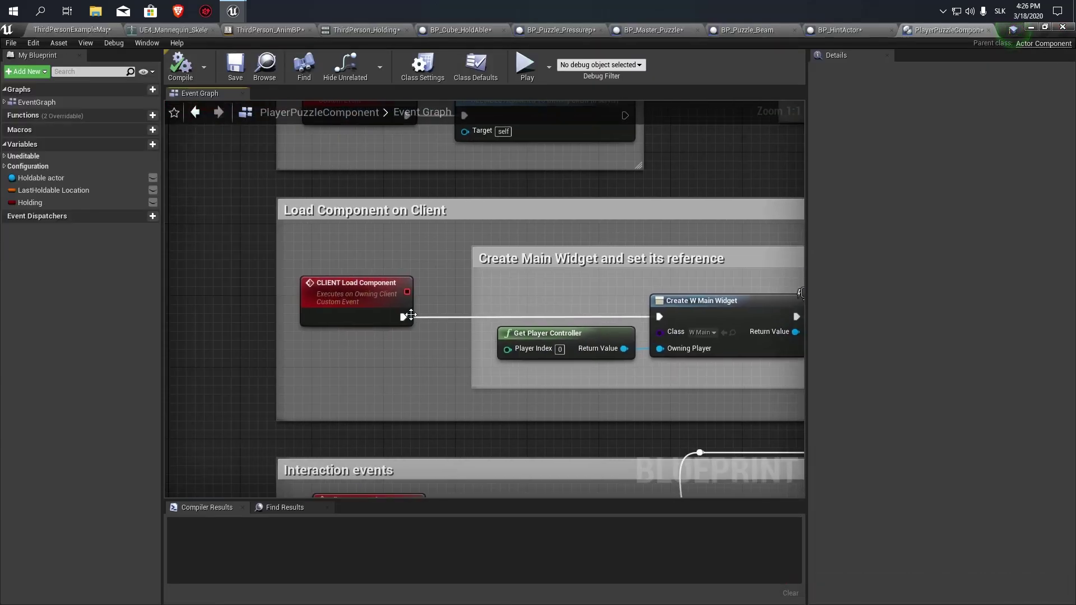
drag(522, 345, 301, 368)
drag(402, 372, 497, 343)
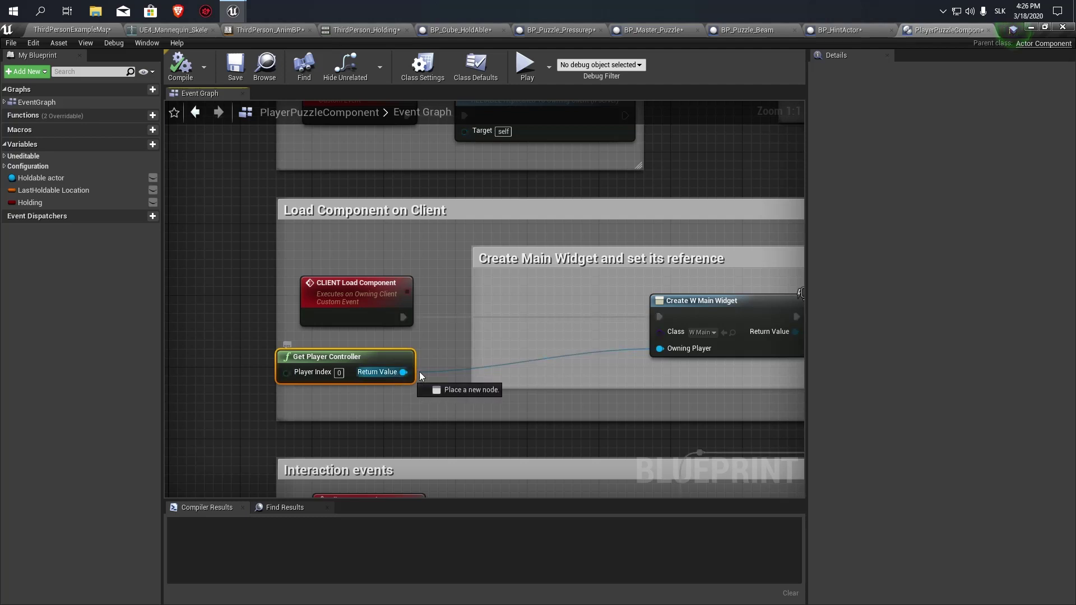
text(is vali)
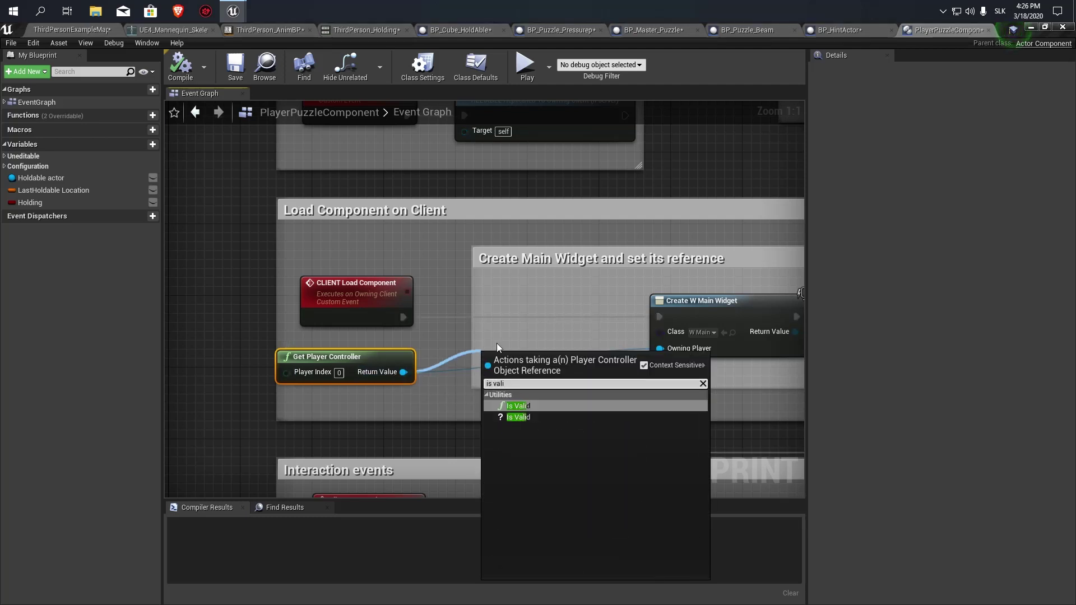
key(Down)
key(Return)
drag(502, 343, 530, 312)
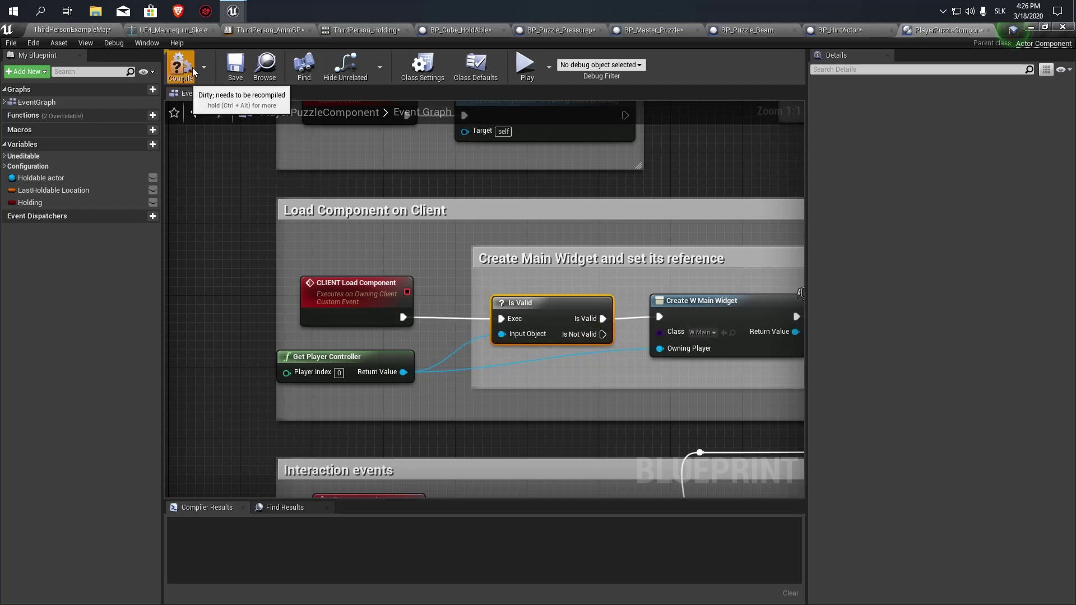
click(83, 33)
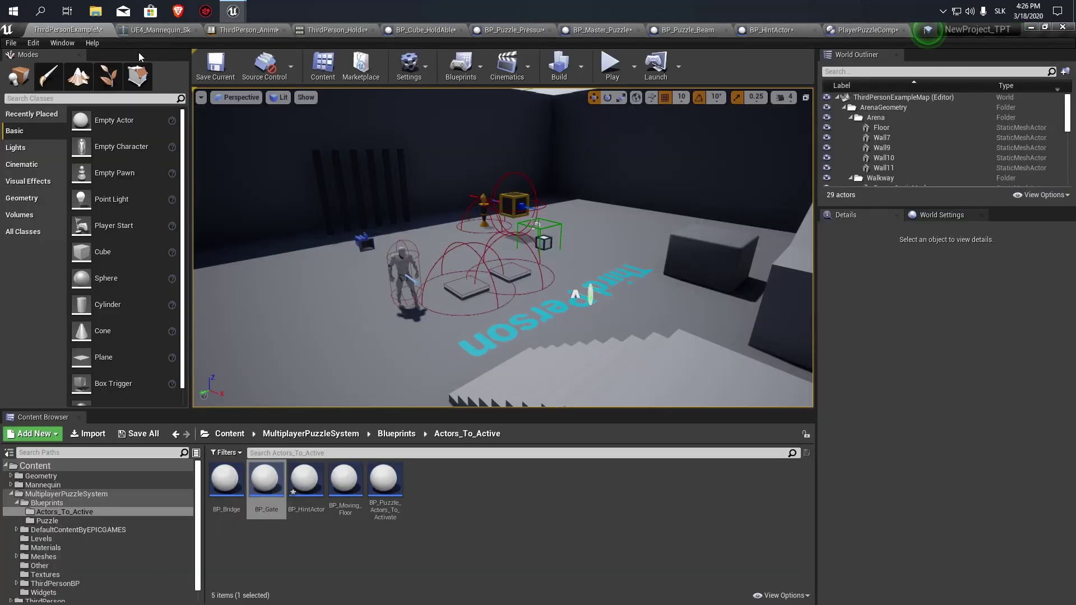
right_drag(560, 224, 567, 207)
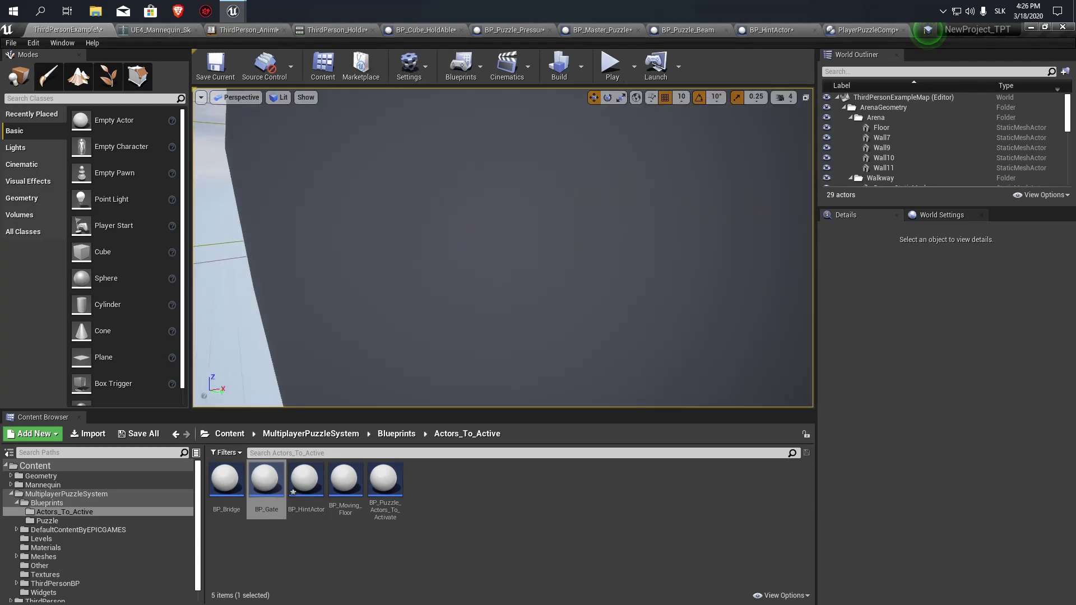